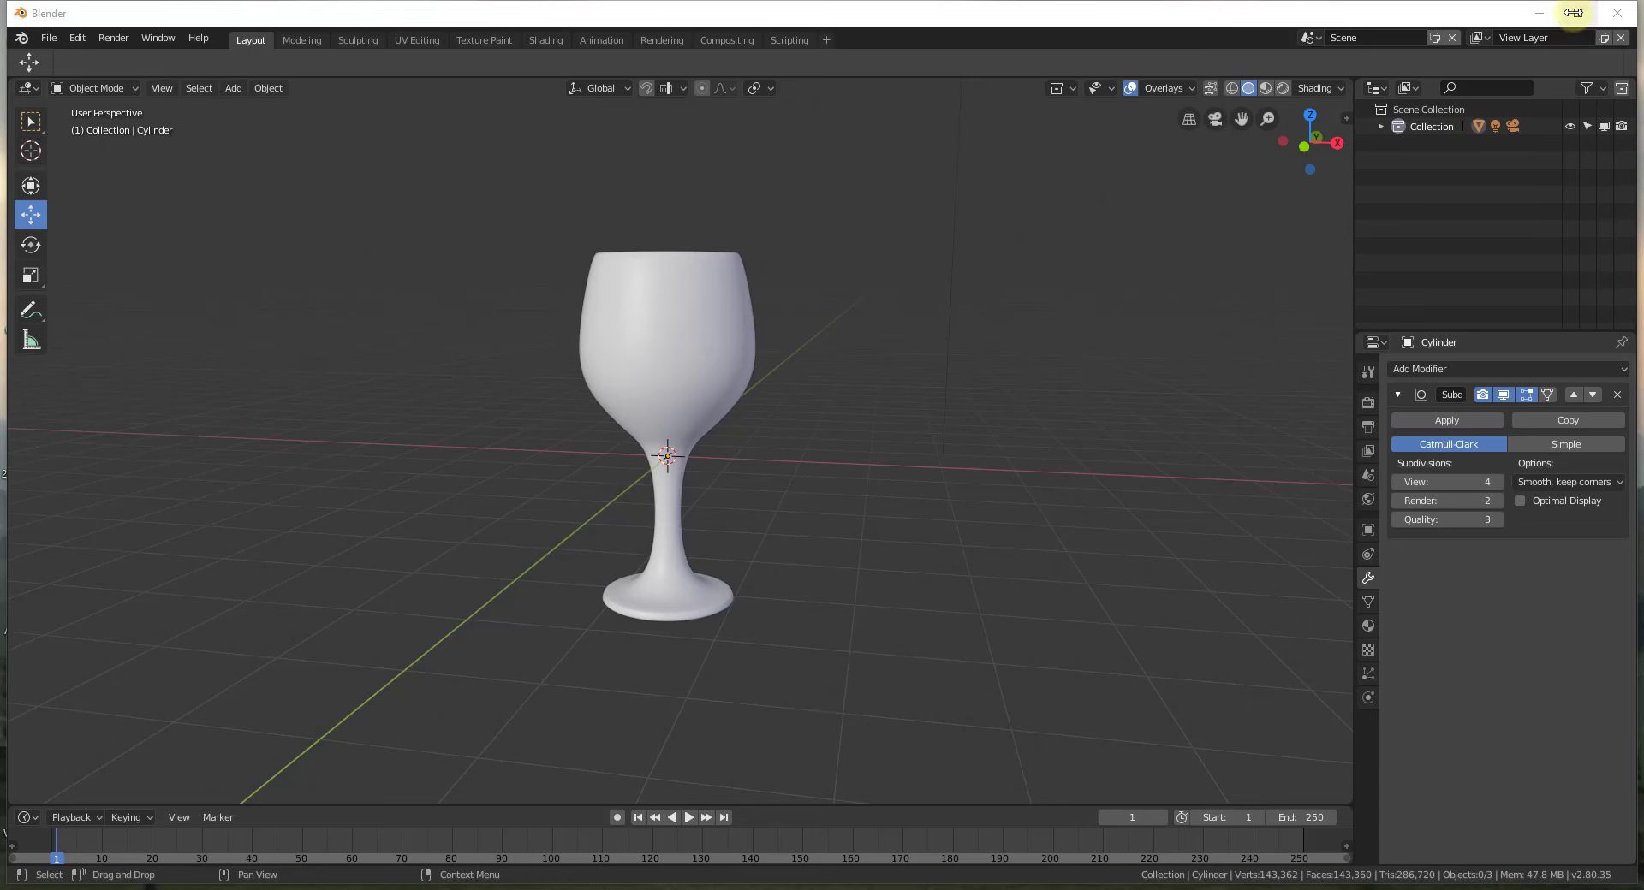
- Add a cylinder mesh and move it along the X axis until it stands beside the wine glass
left_click(1578, 13)
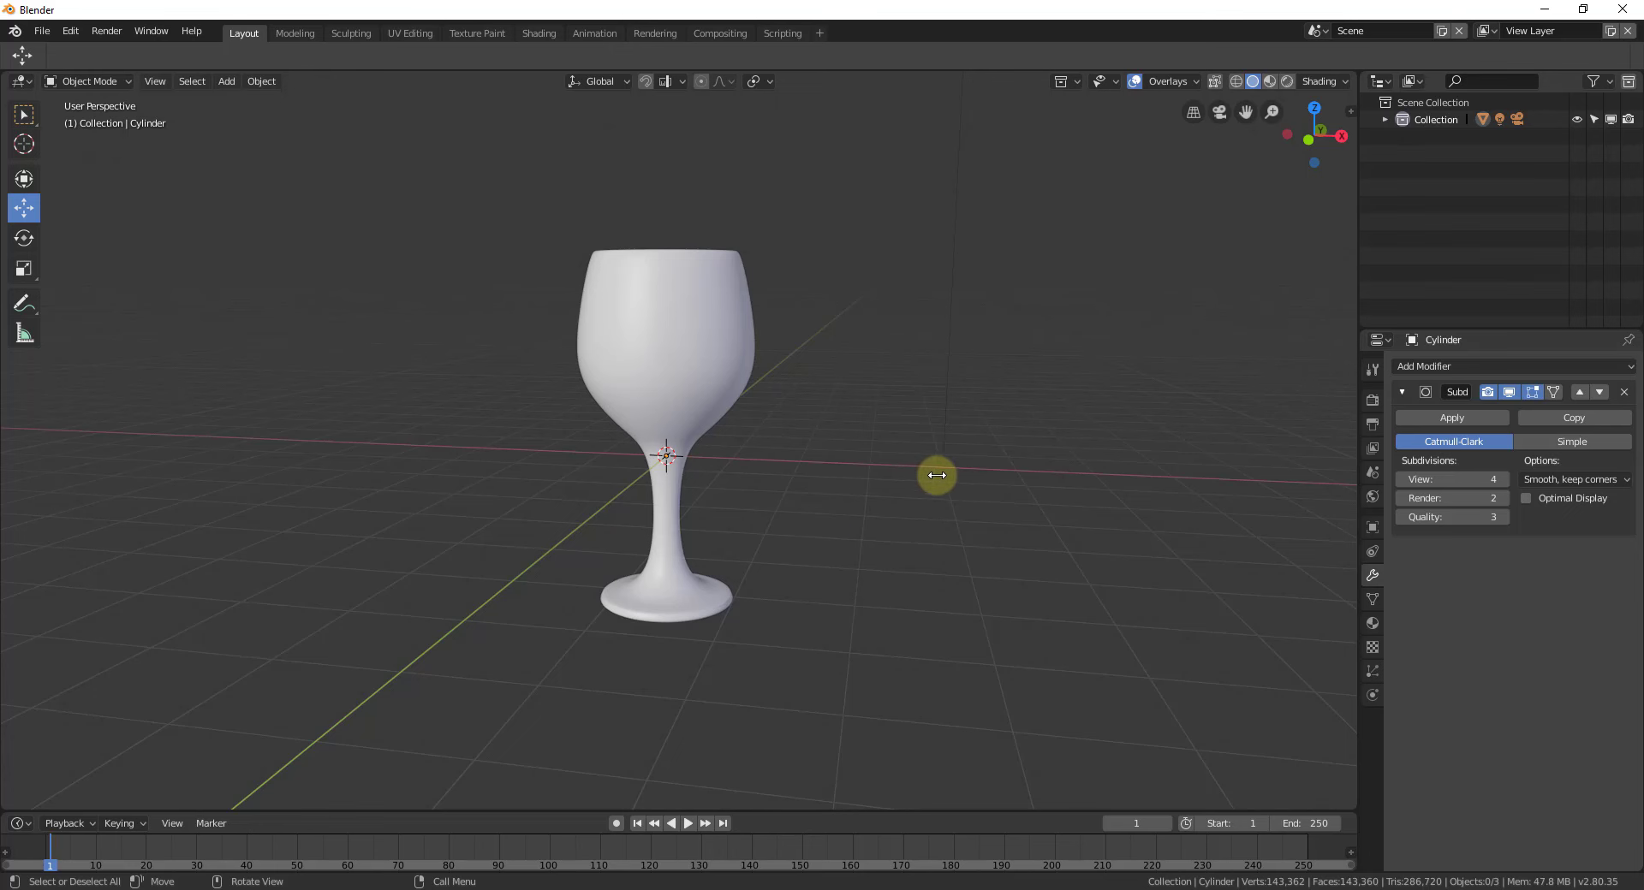
key("shift+a")
mouse_move(936, 475)
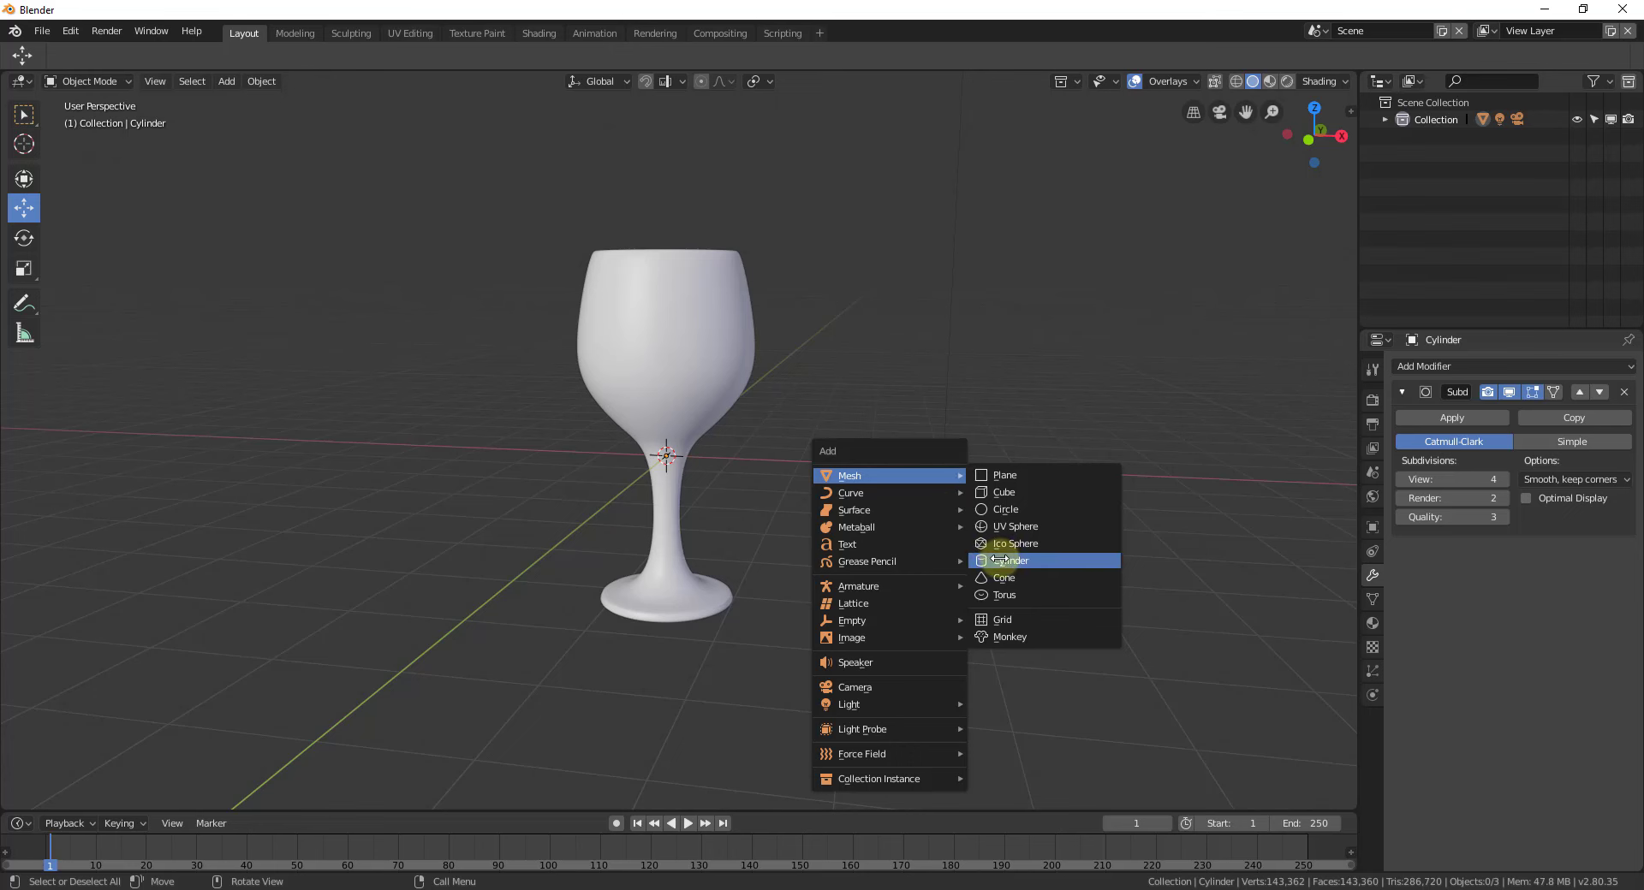
left_click(1002, 560)
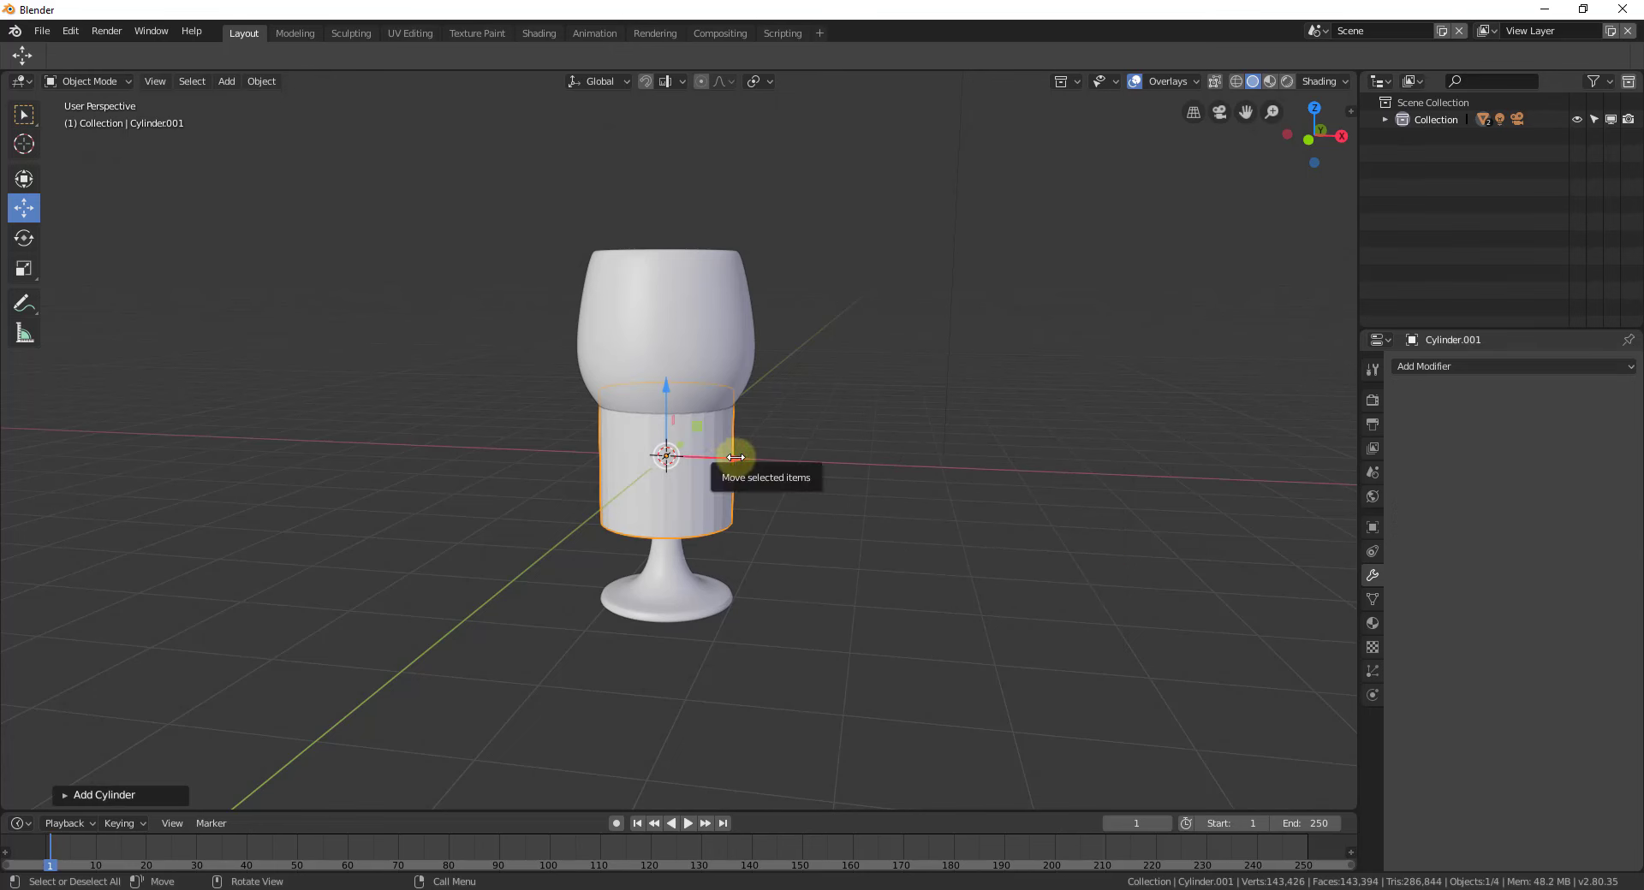
left_click_drag(729, 466, 1010, 469)
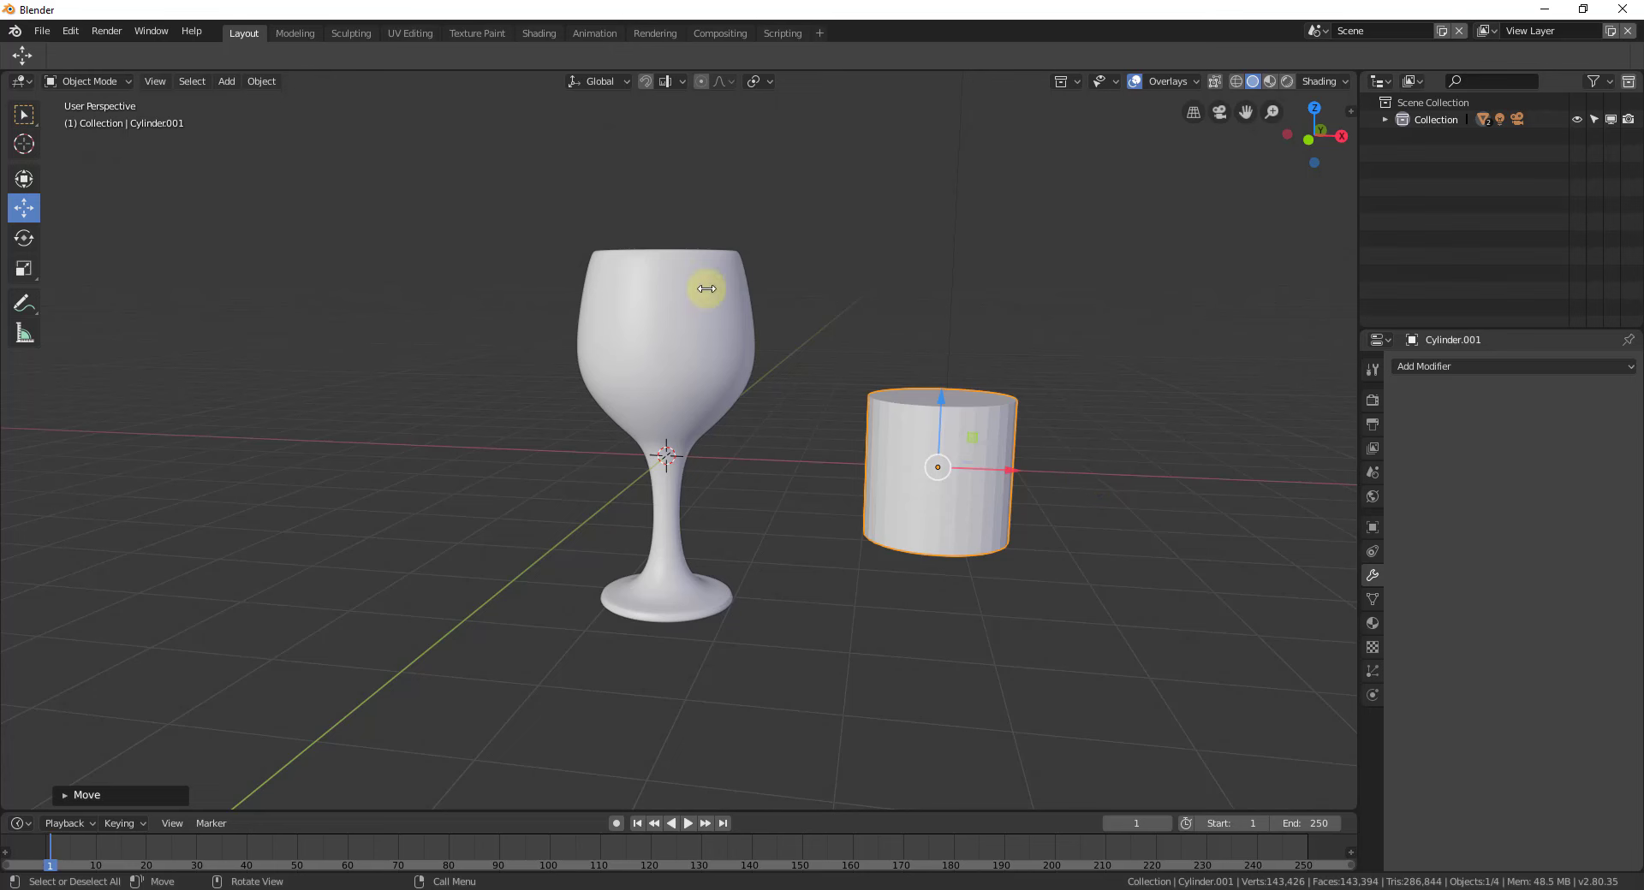
- Examine the wine glass's underlying mesh in Edit Mode and return to Object Mode
left_click(670, 332)
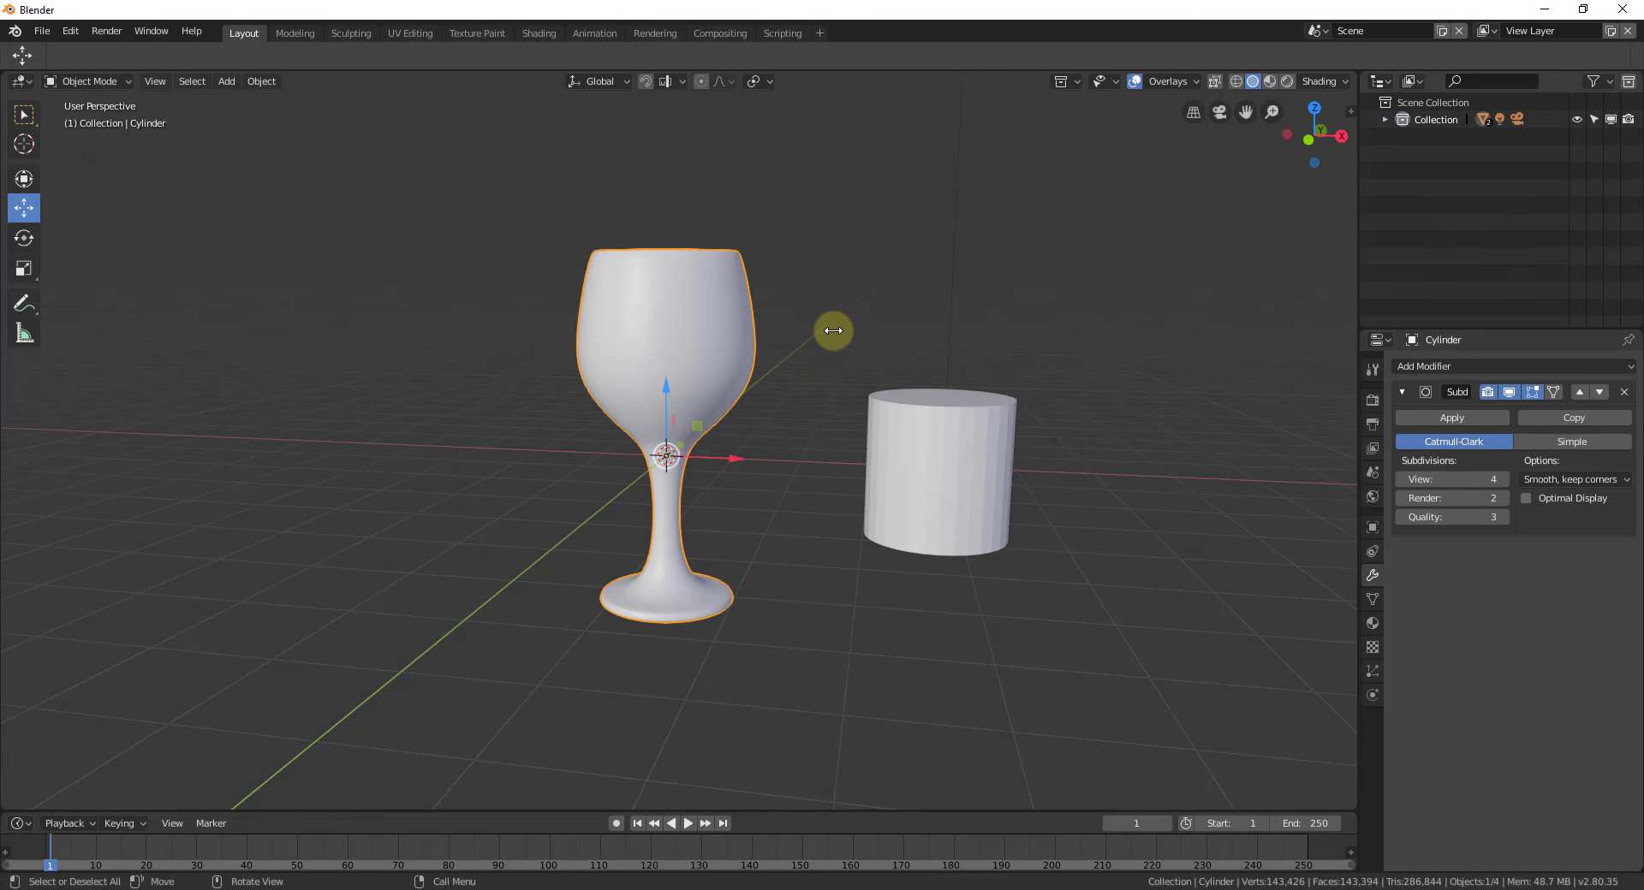
key("Tab")
scroll(660, 378, "up", 2)
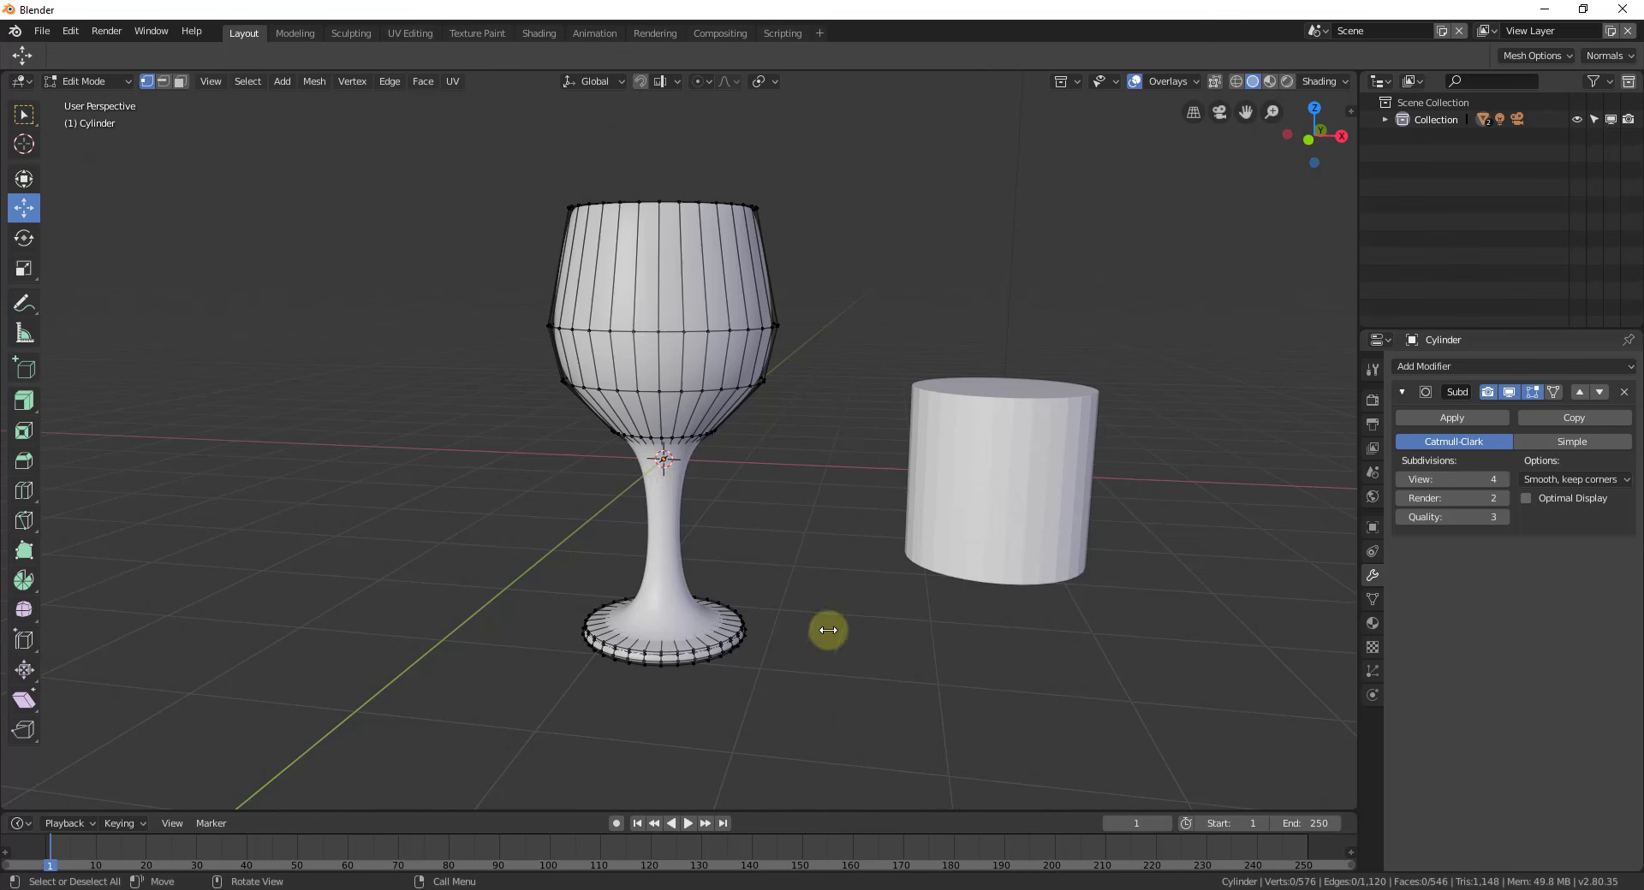
key("Tab")
- Stretch the new cylinder along the Z axis to roughly the wine glass's height and raise it level with the glass
left_click(991, 480)
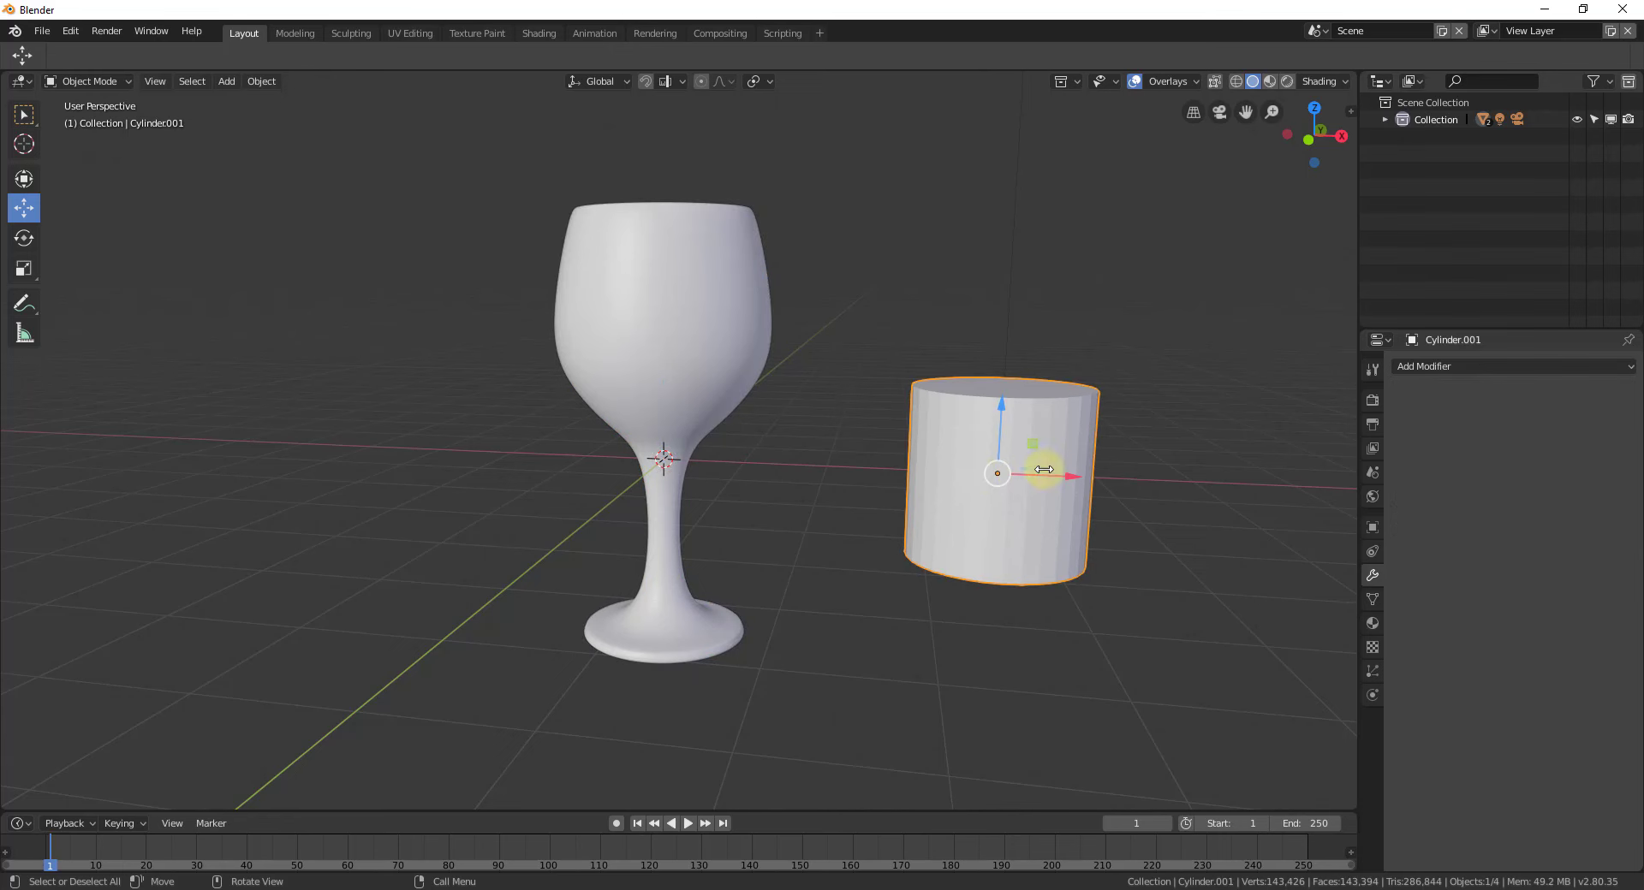
scroll(1193, 468, "up", 1)
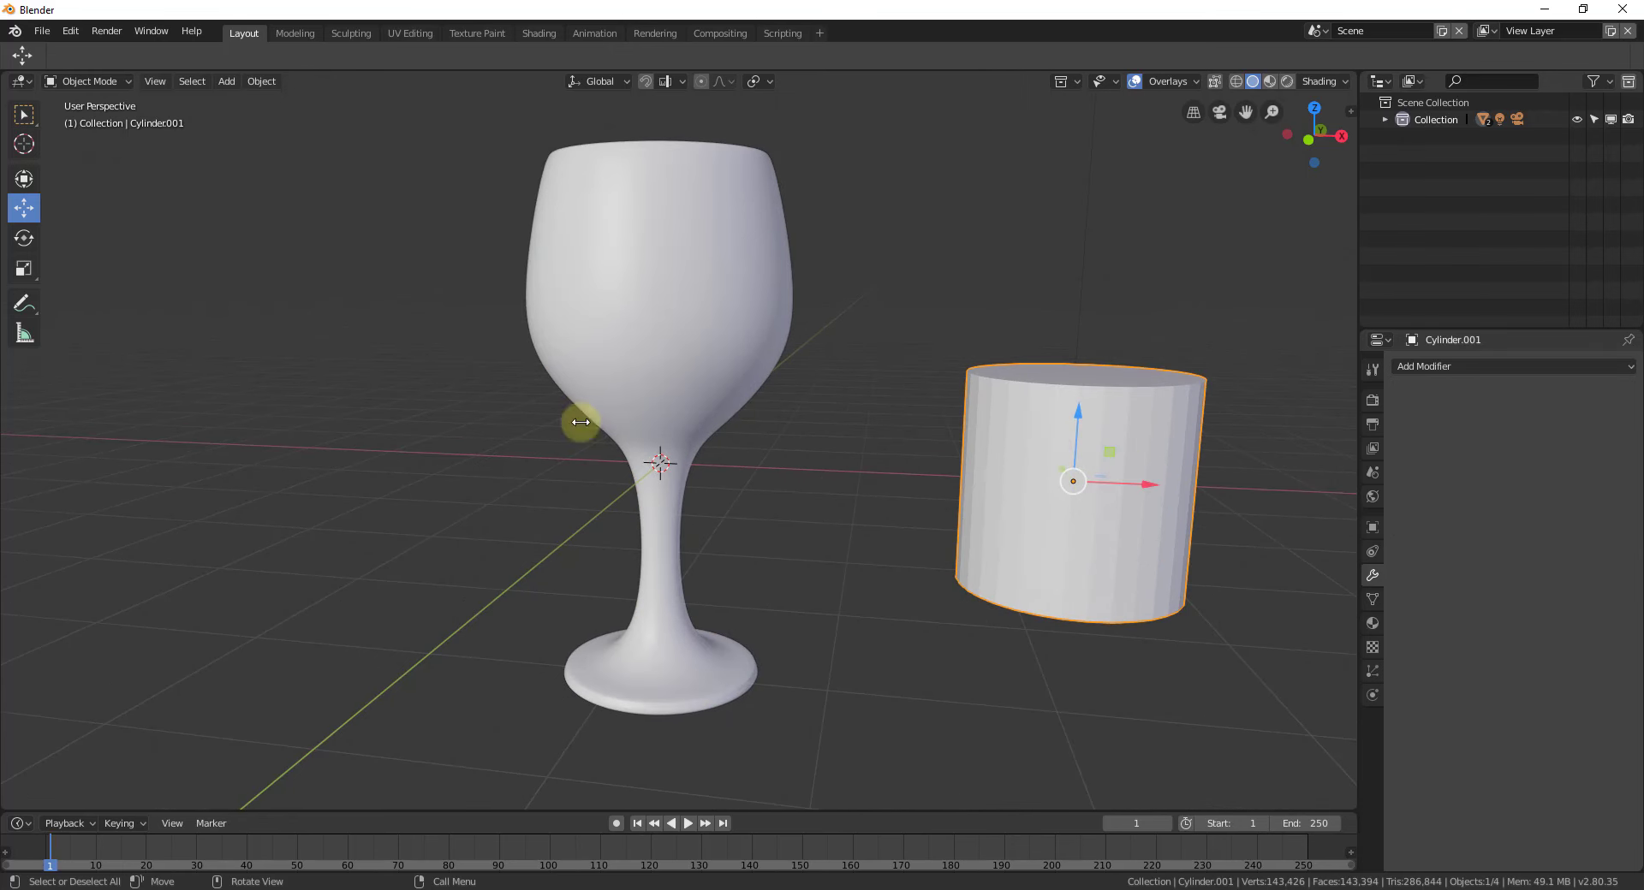
middle_click_drag(1181, 462, 964, 442)
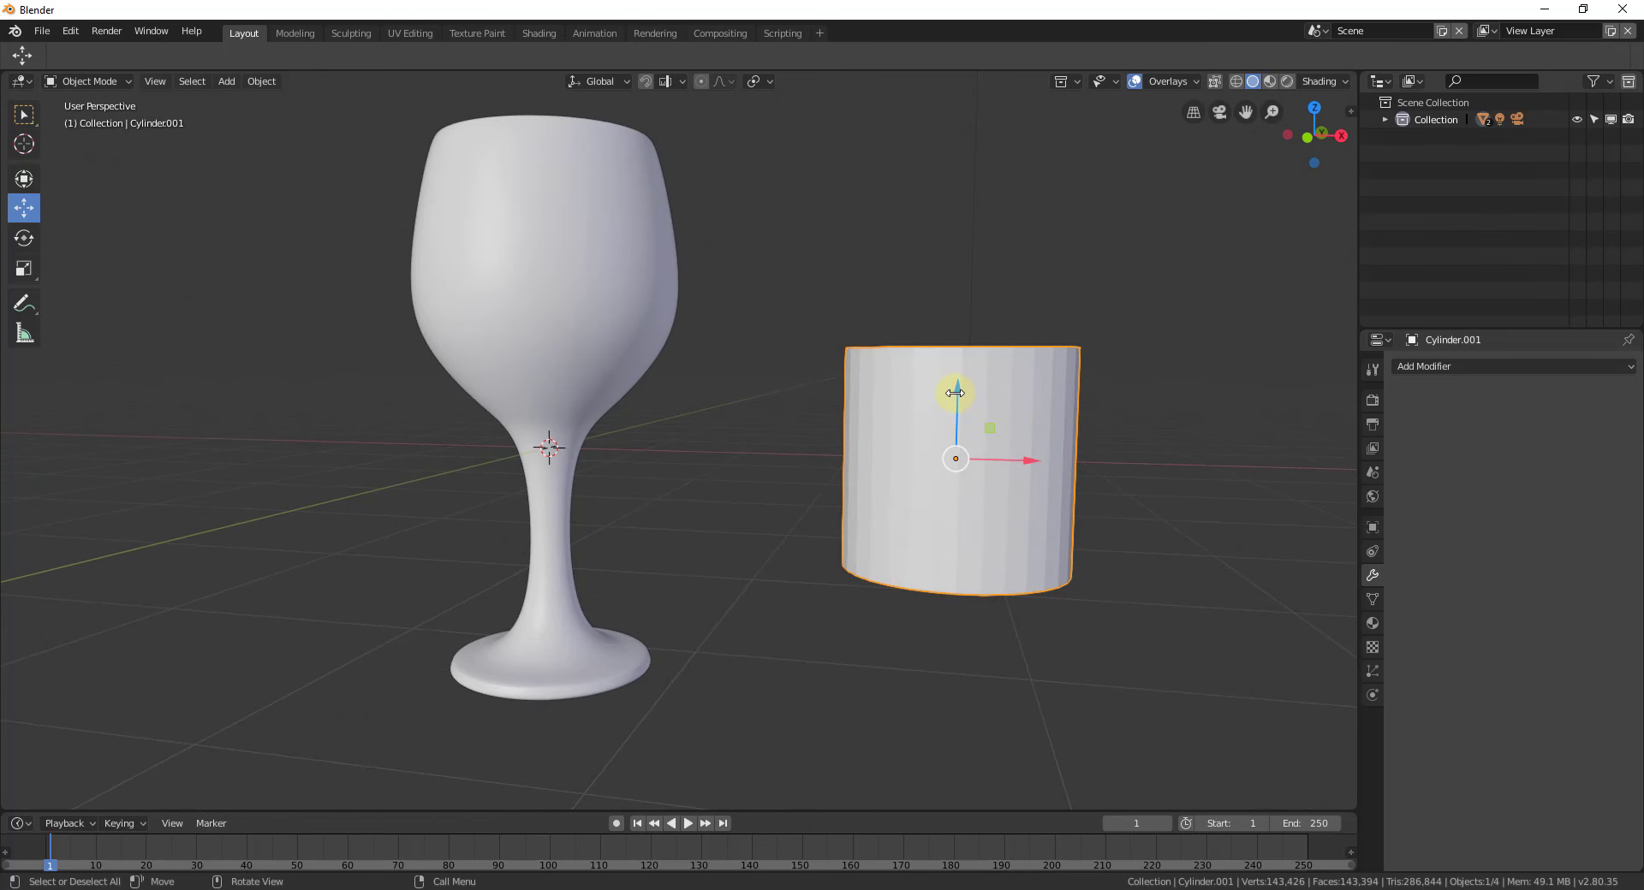
key("s")
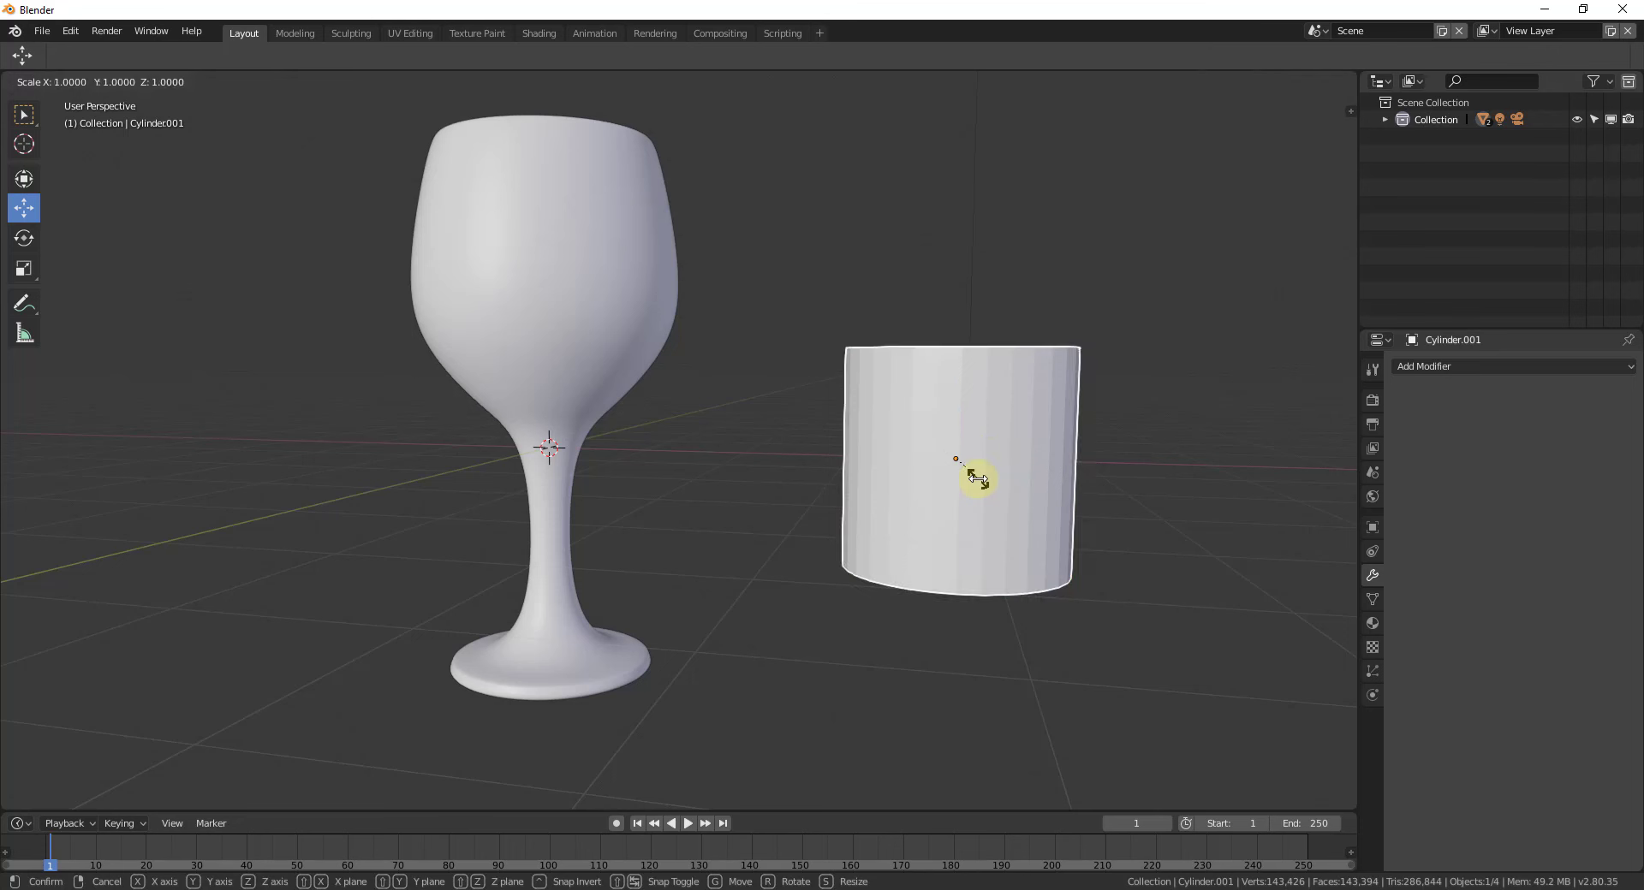
key("z")
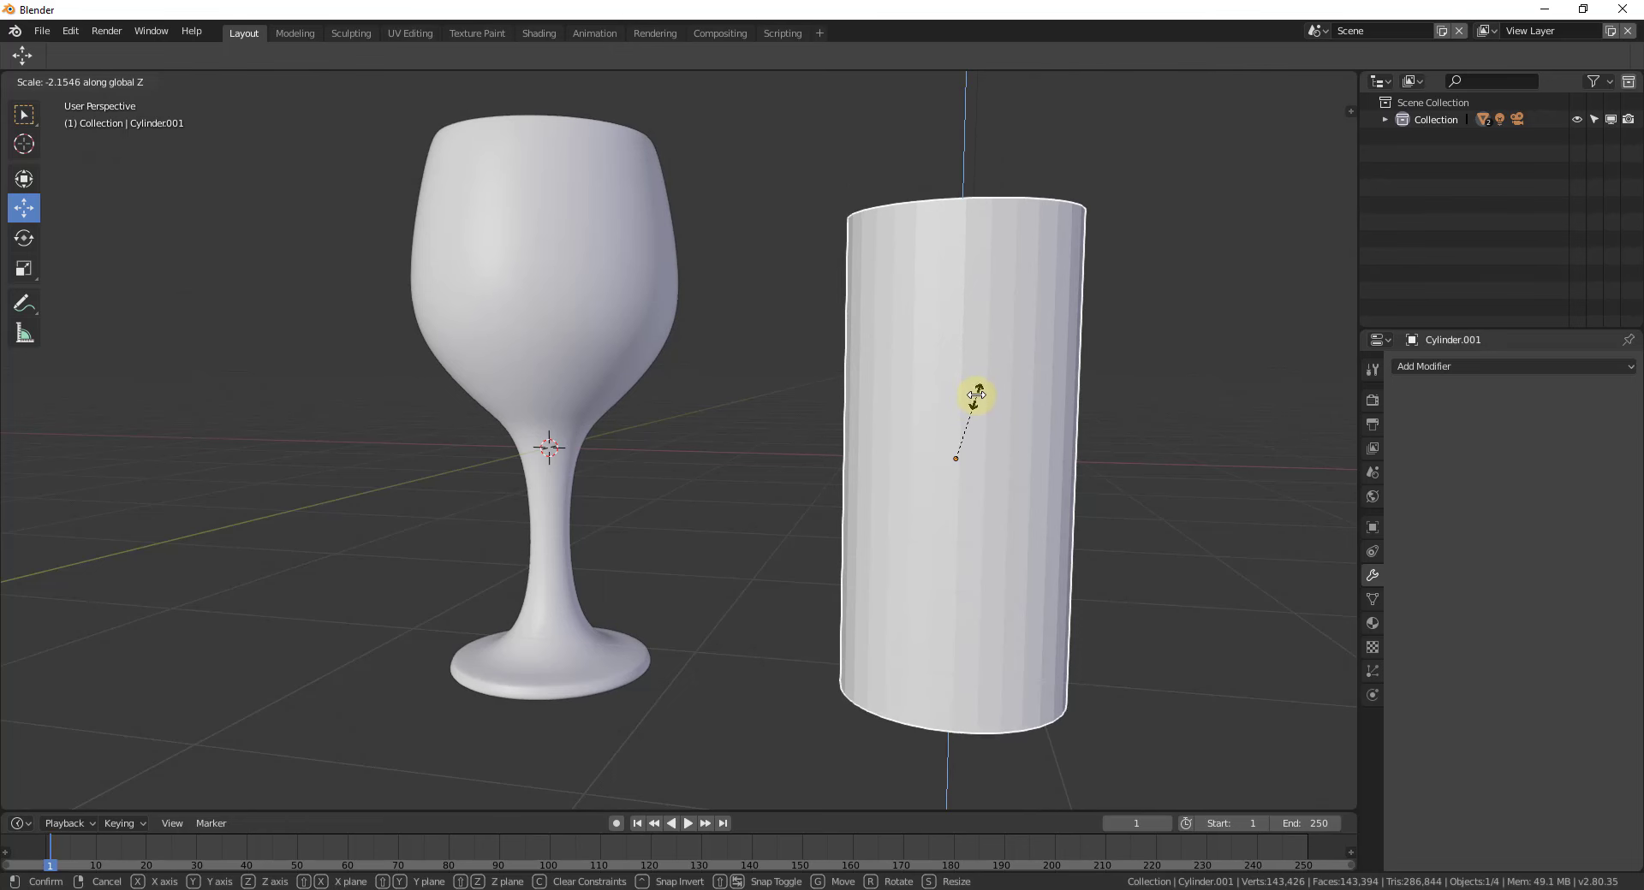
left_click(943, 387)
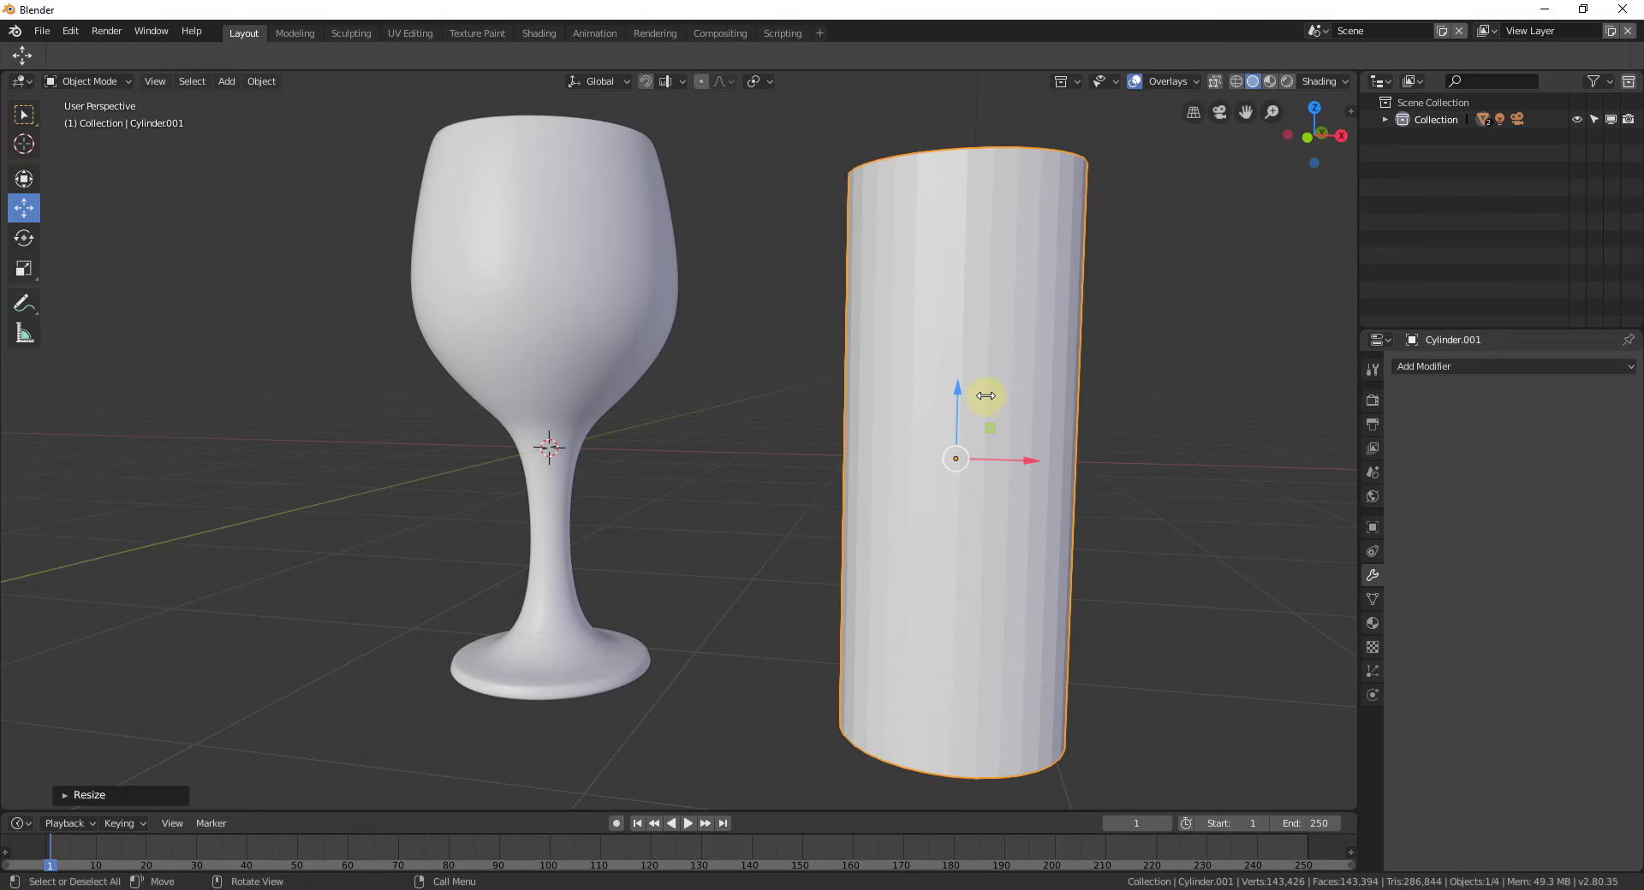
left_click_drag(955, 392, 954, 351)
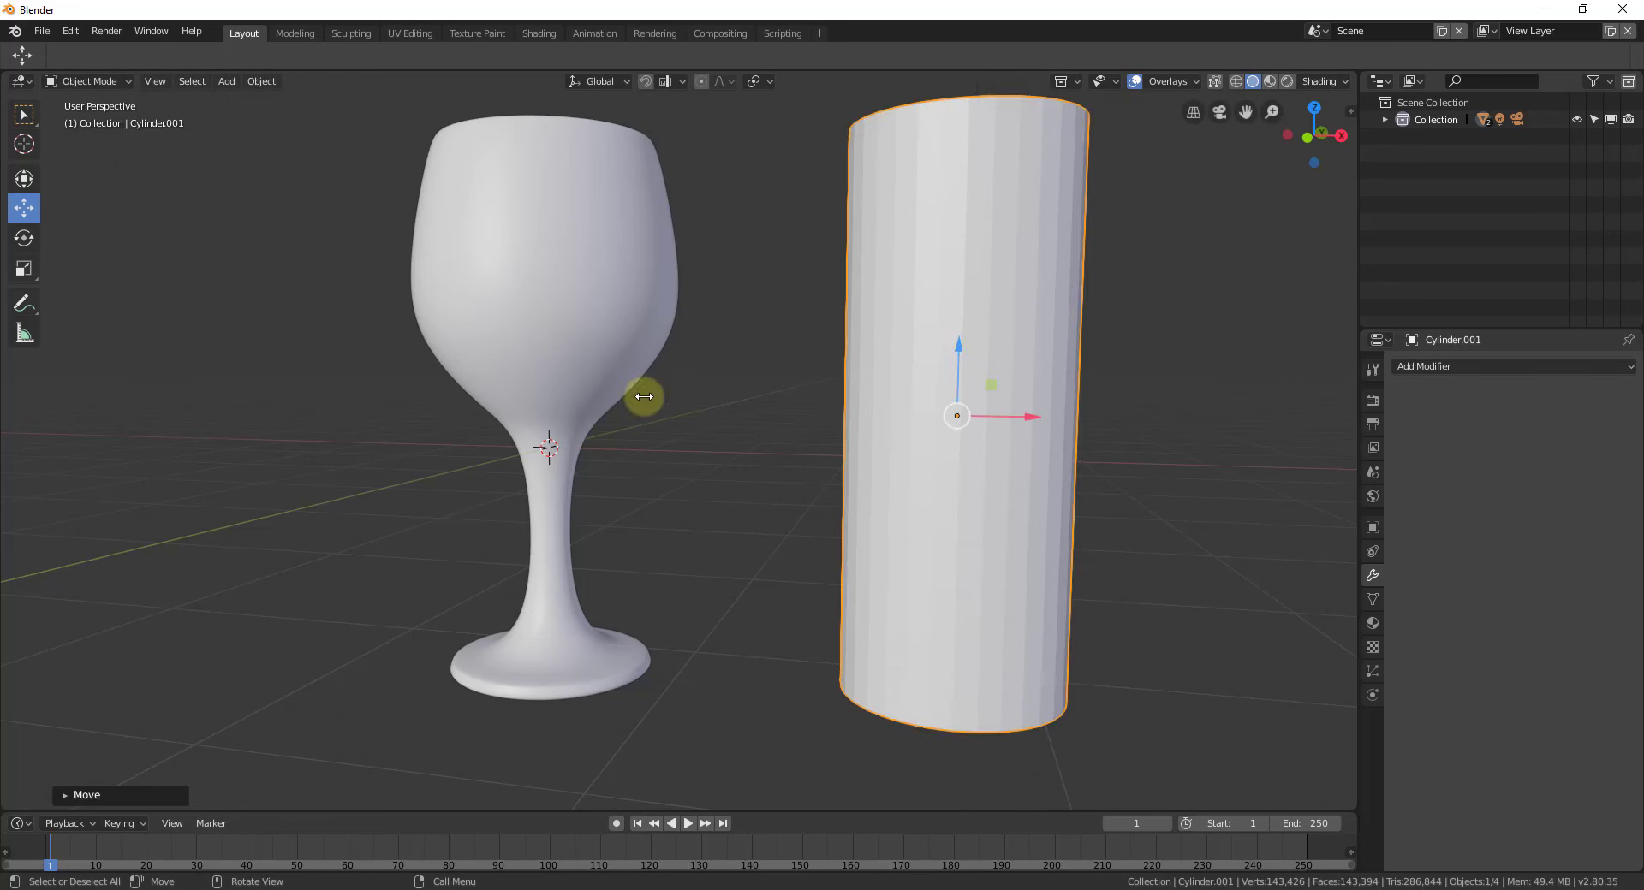
scroll(704, 401, "down", 2)
scroll(917, 416, "up", 1)
scroll(1085, 432, "up", 1)
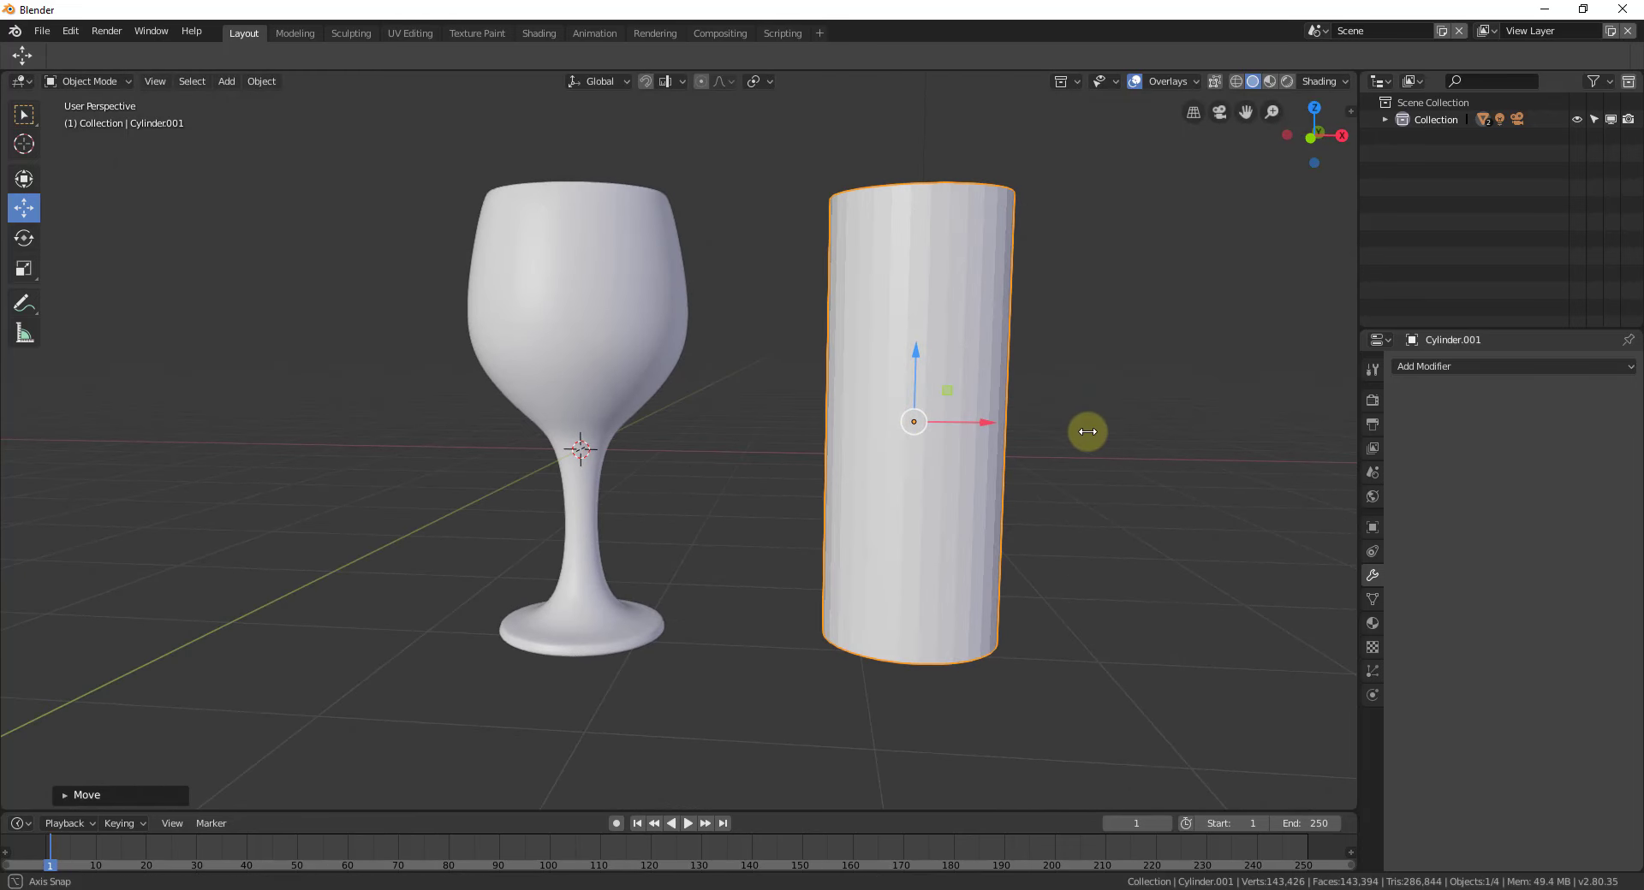
- Enter Edit Mode on the tall cylinder and deselect all of its vertices
left_click(1086, 419)
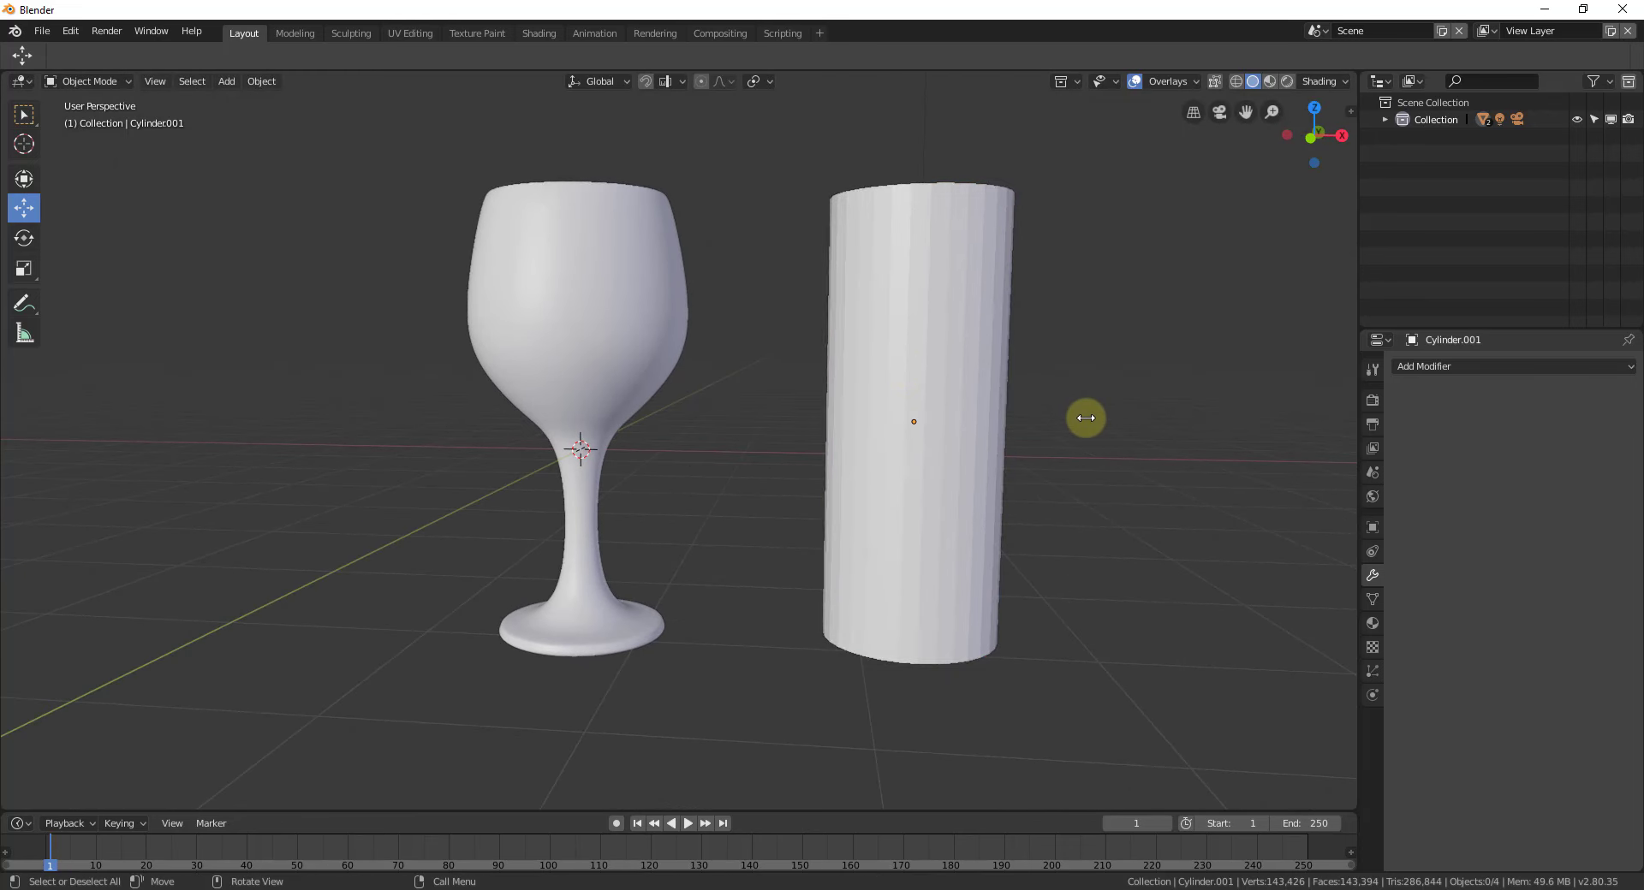
left_click(893, 362)
left_click(86, 80)
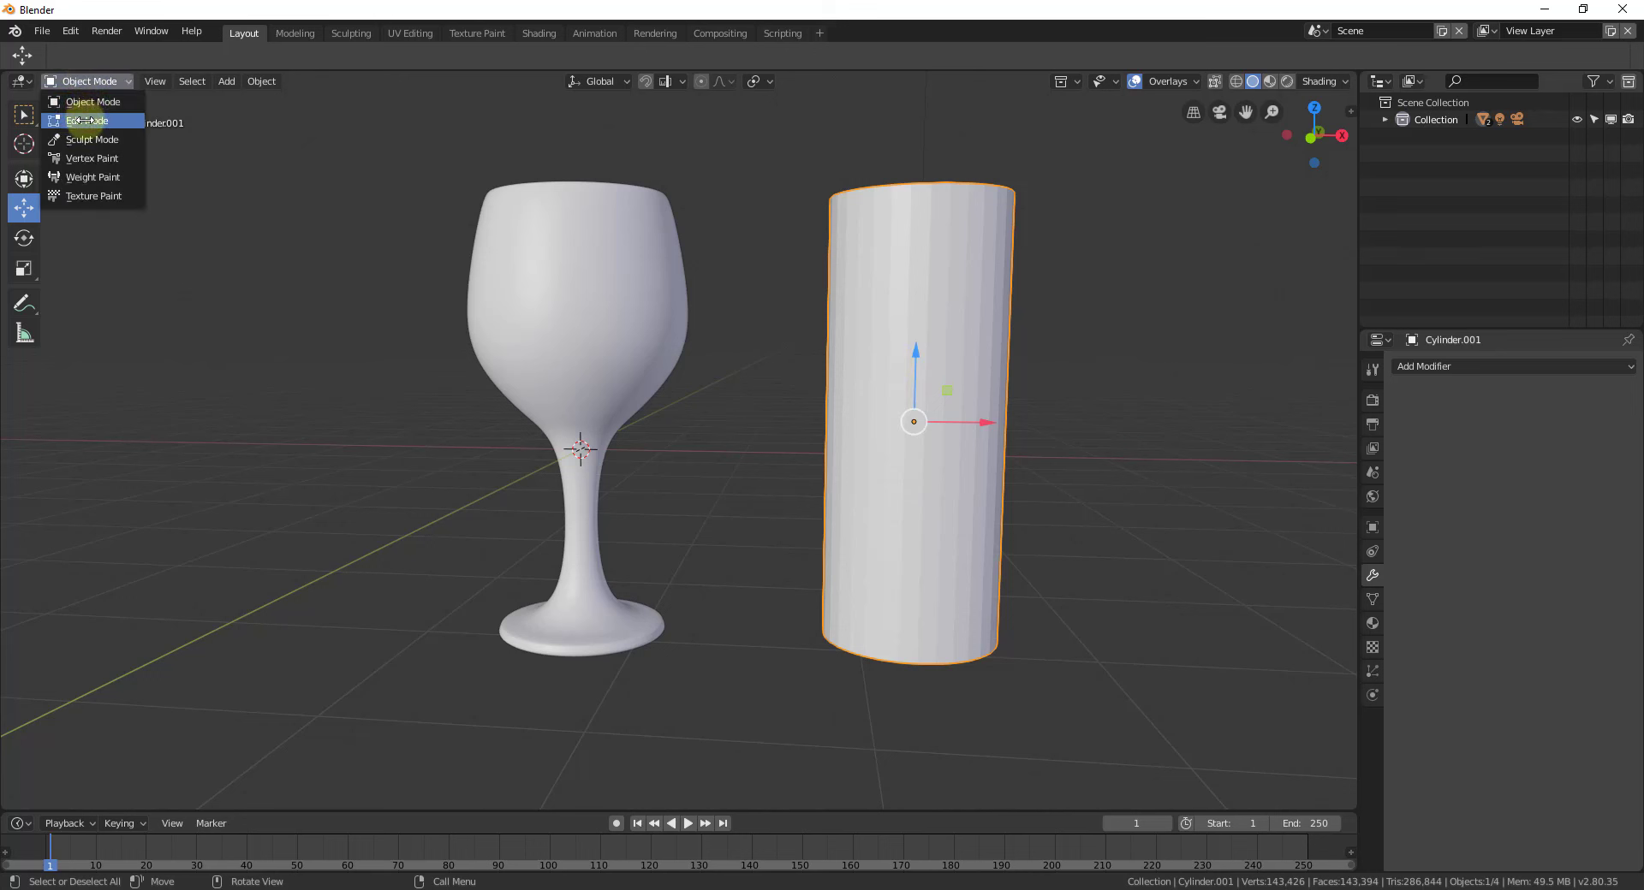
key("Tab")
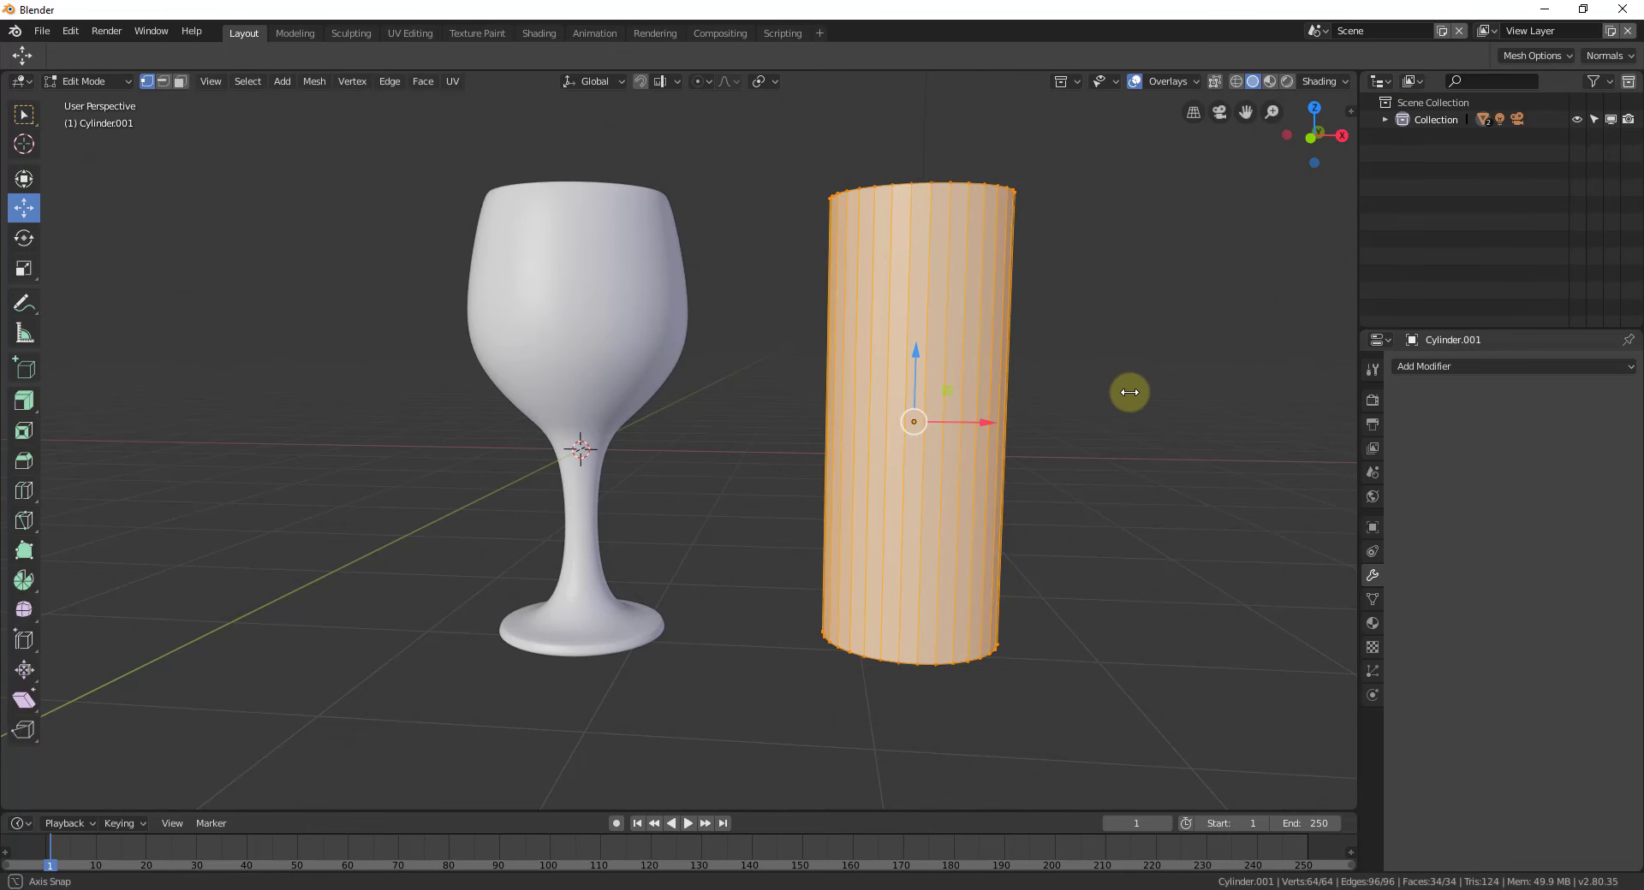
middle_click_drag(1130, 393, 1115, 384)
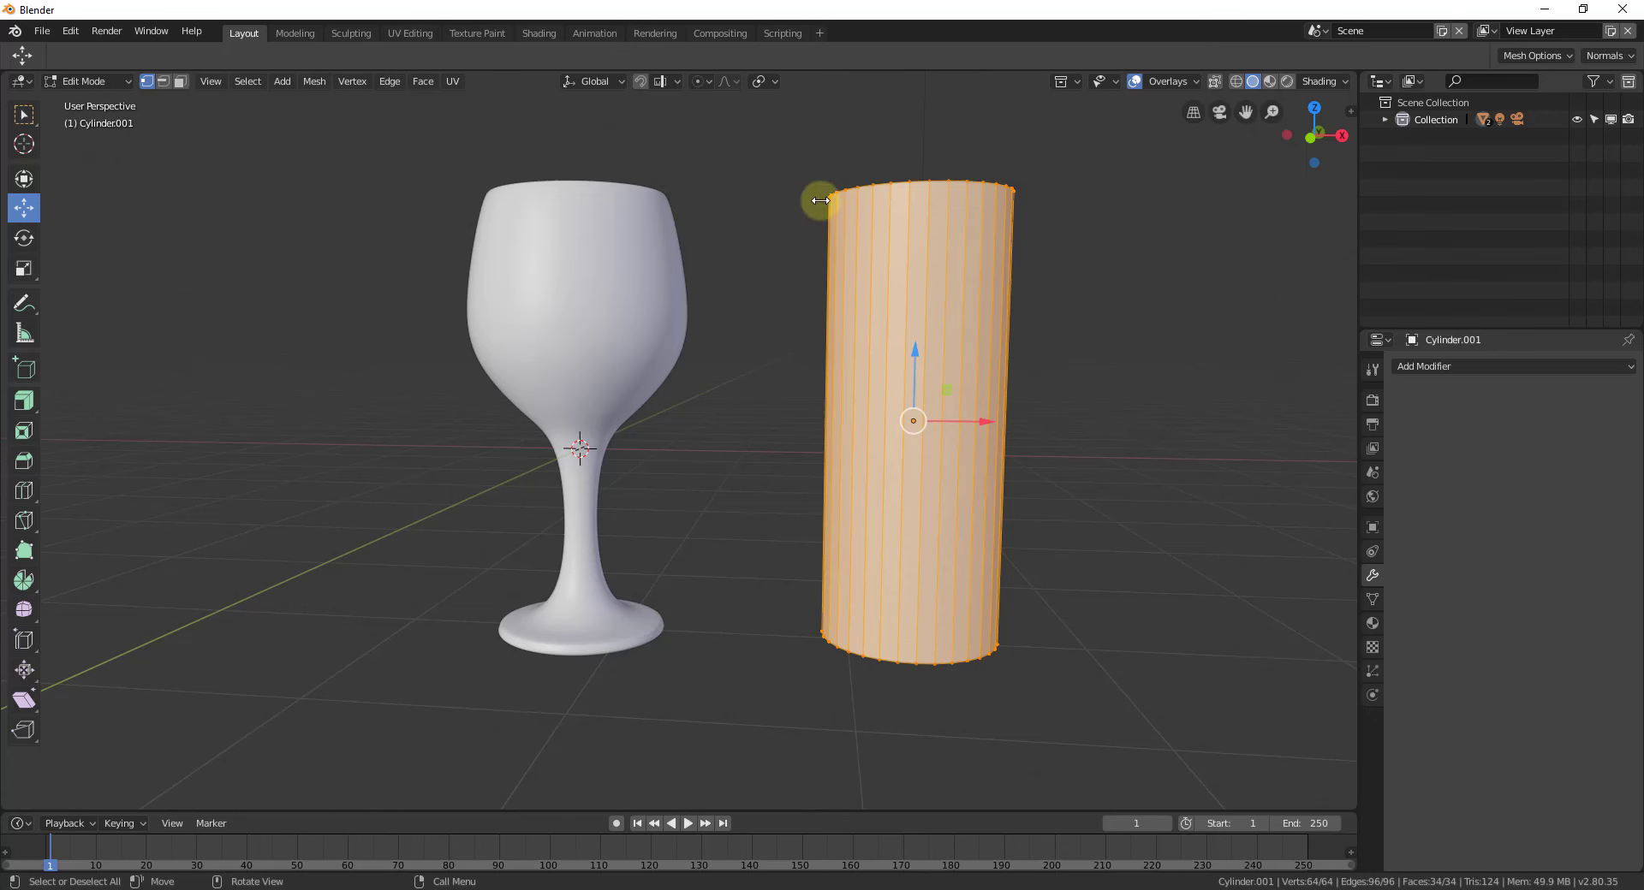
key("alt+a")
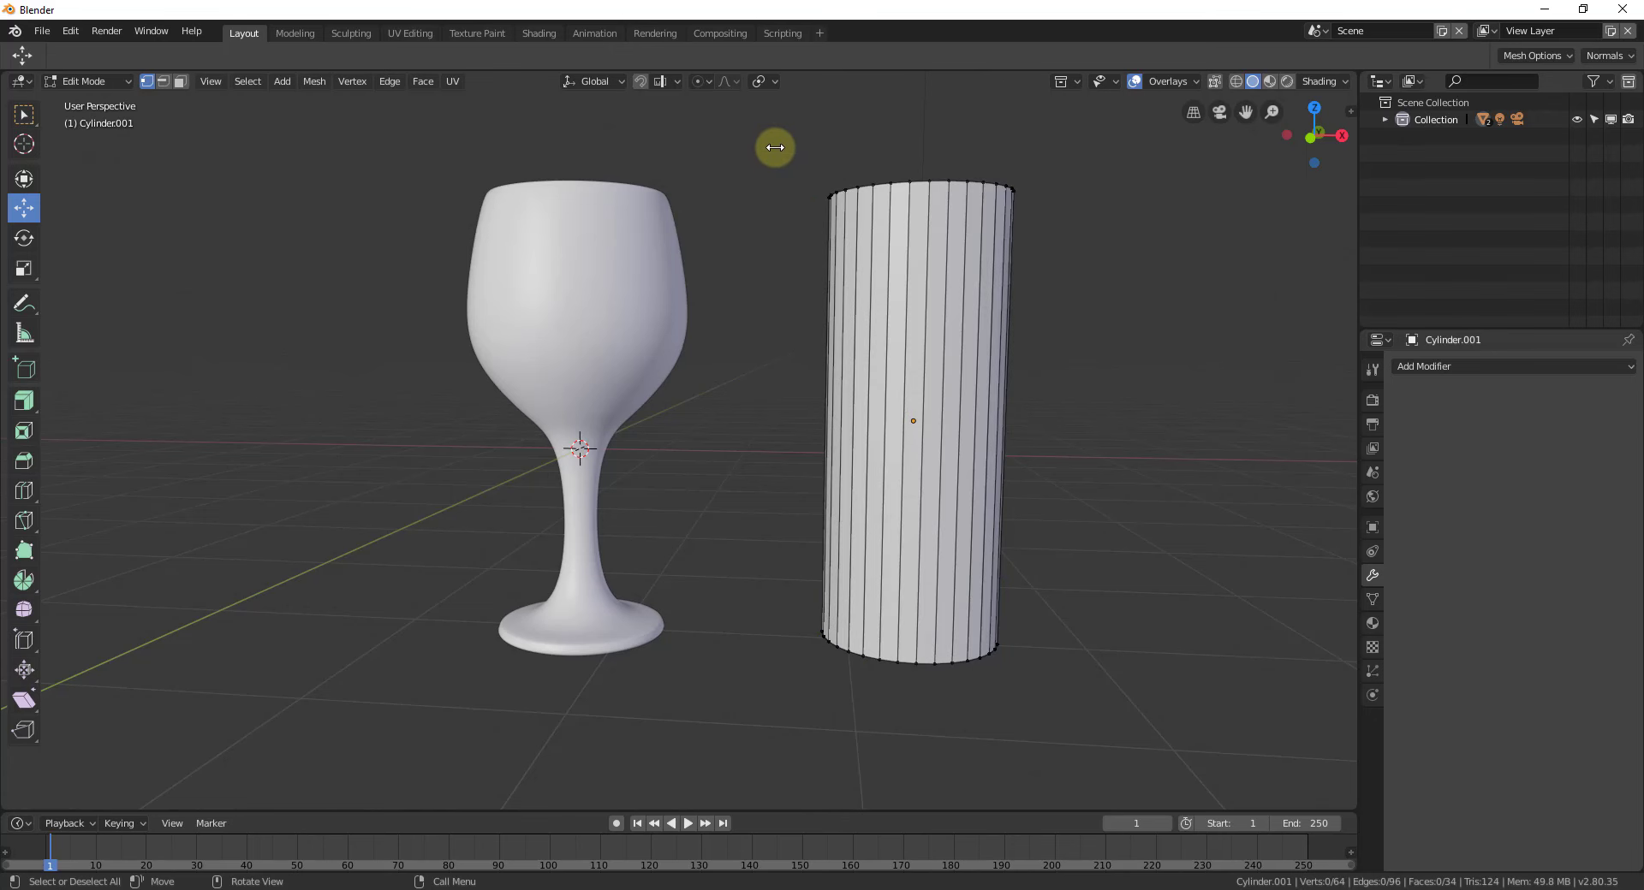
- Box-select the visible vertices along the cylinder's top rim and scale them along the Z axis
key("b")
left_click_drag(780, 141, 1049, 272)
key("s")
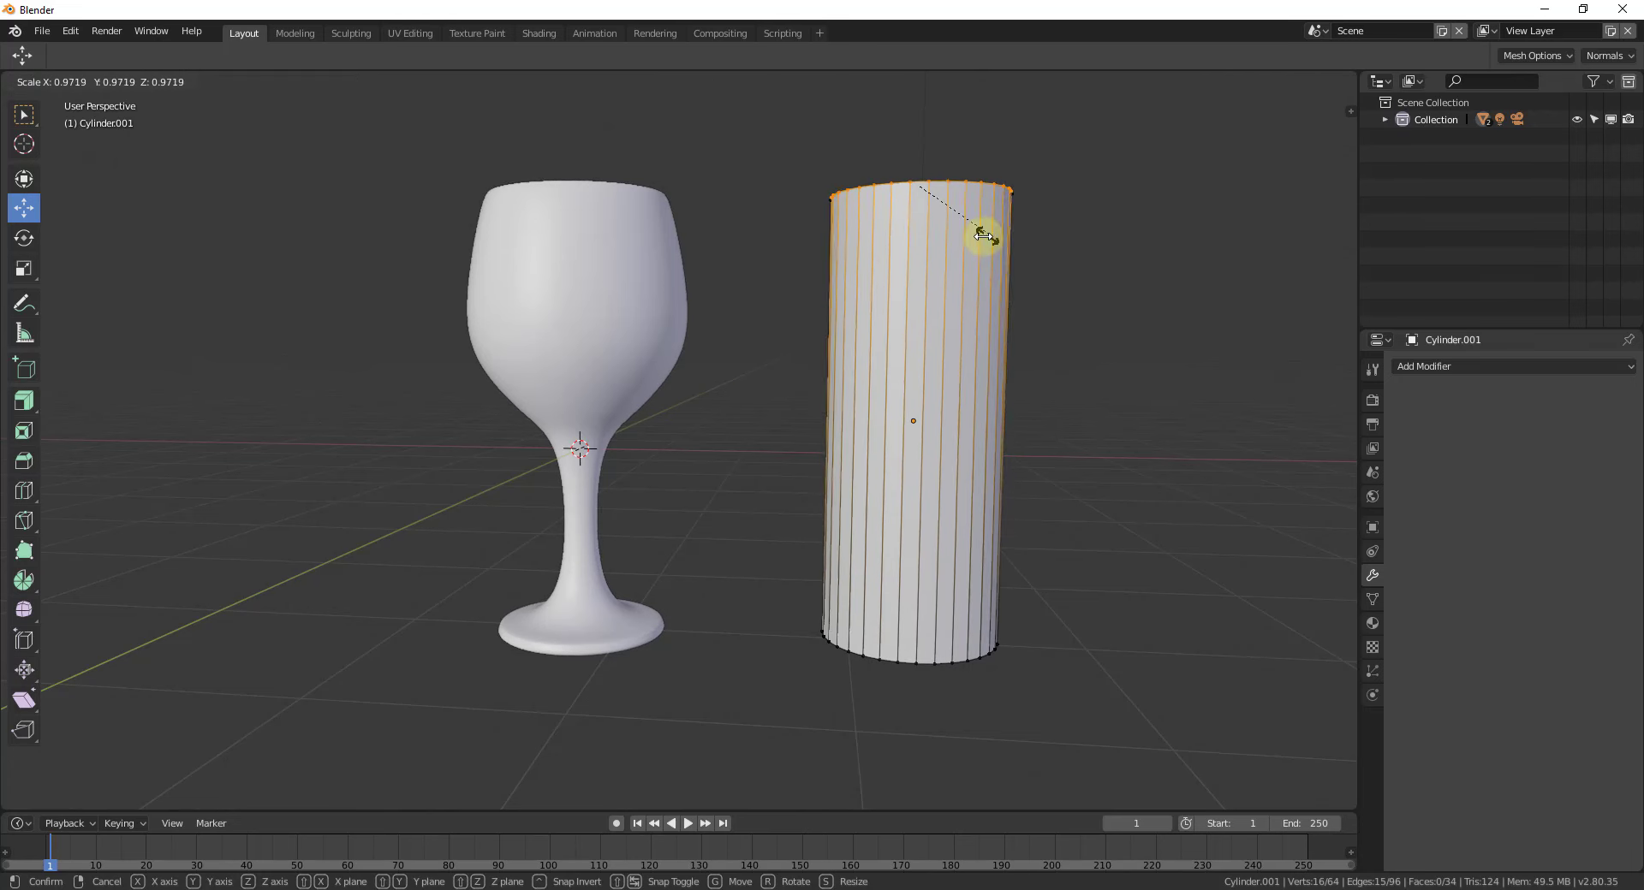
key("x")
key("z")
left_click(973, 236)
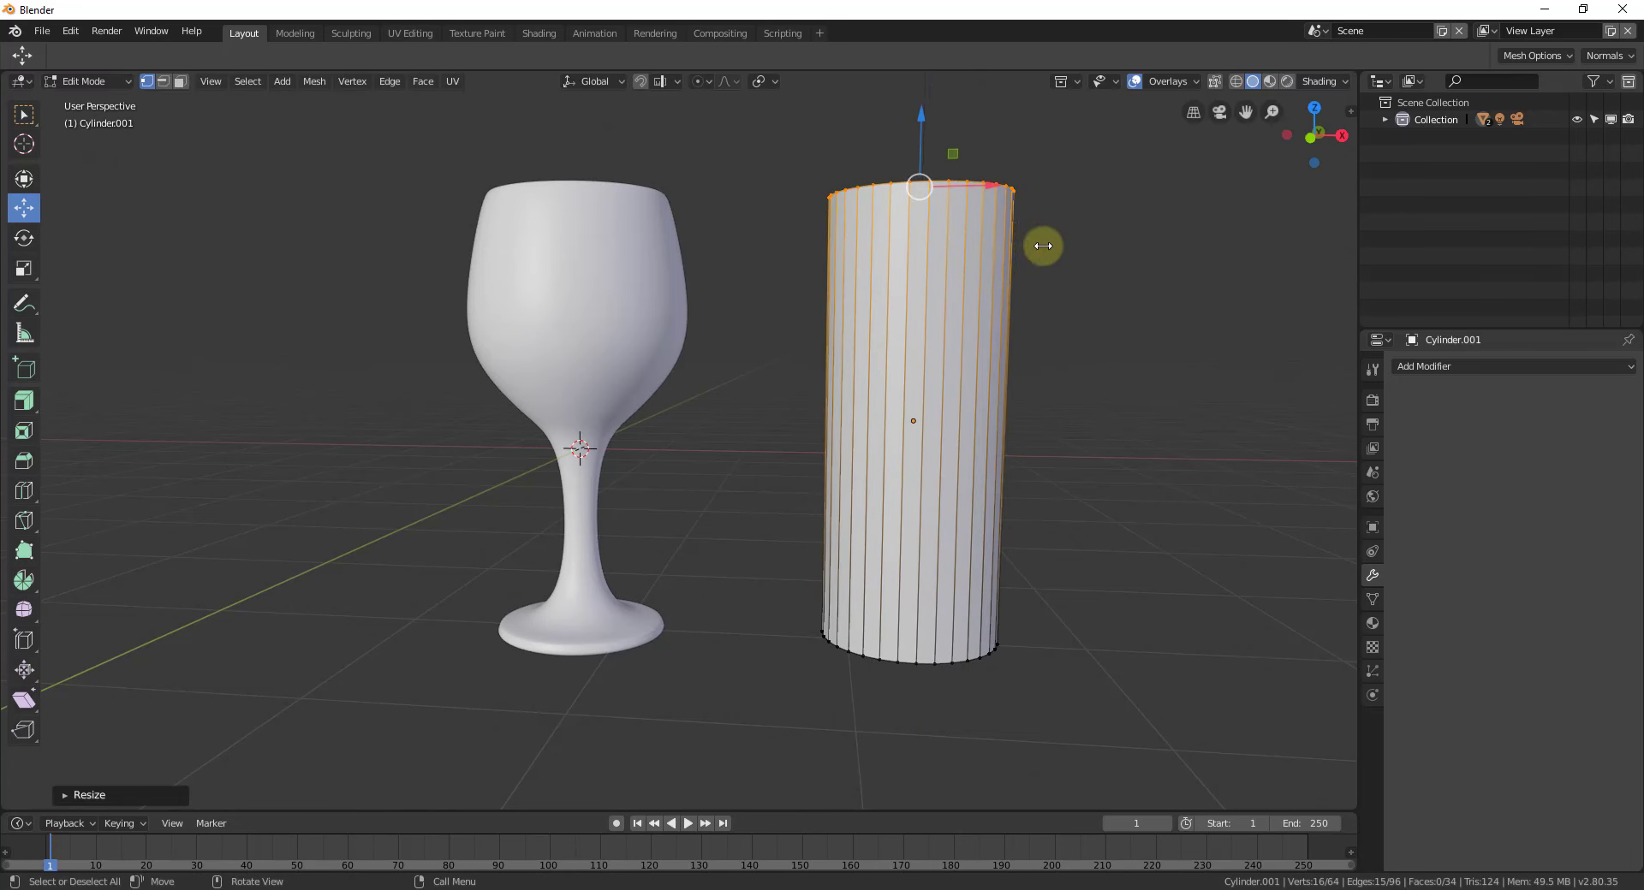
scroll(1113, 282, "down", 3)
scroll(1070, 411, "up", 1)
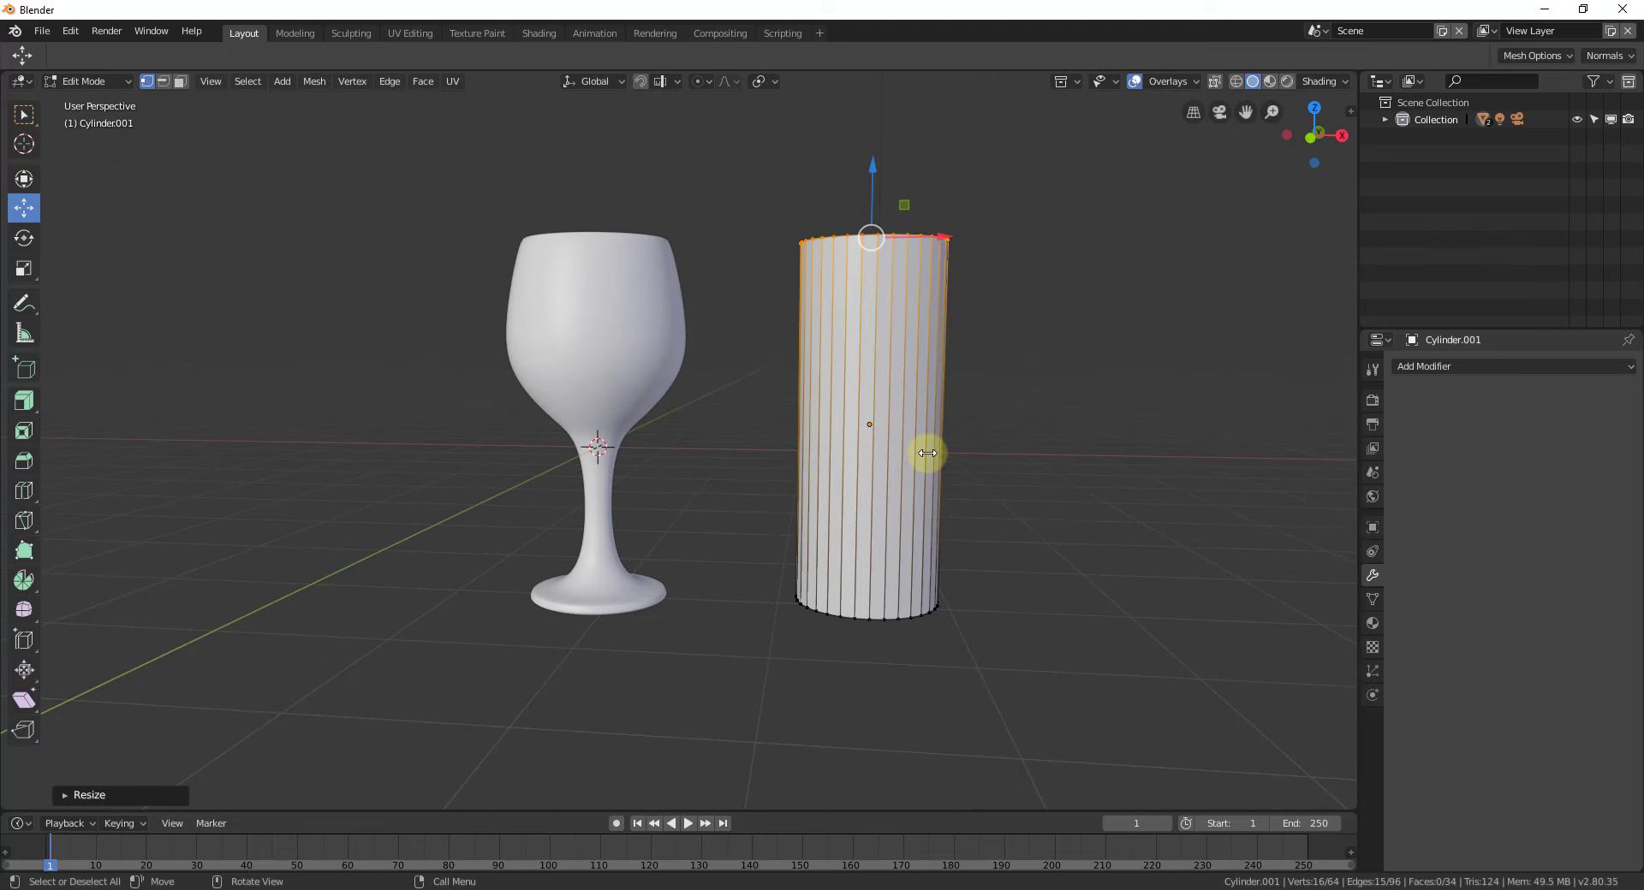
middle_click_drag(908, 469, 914, 465)
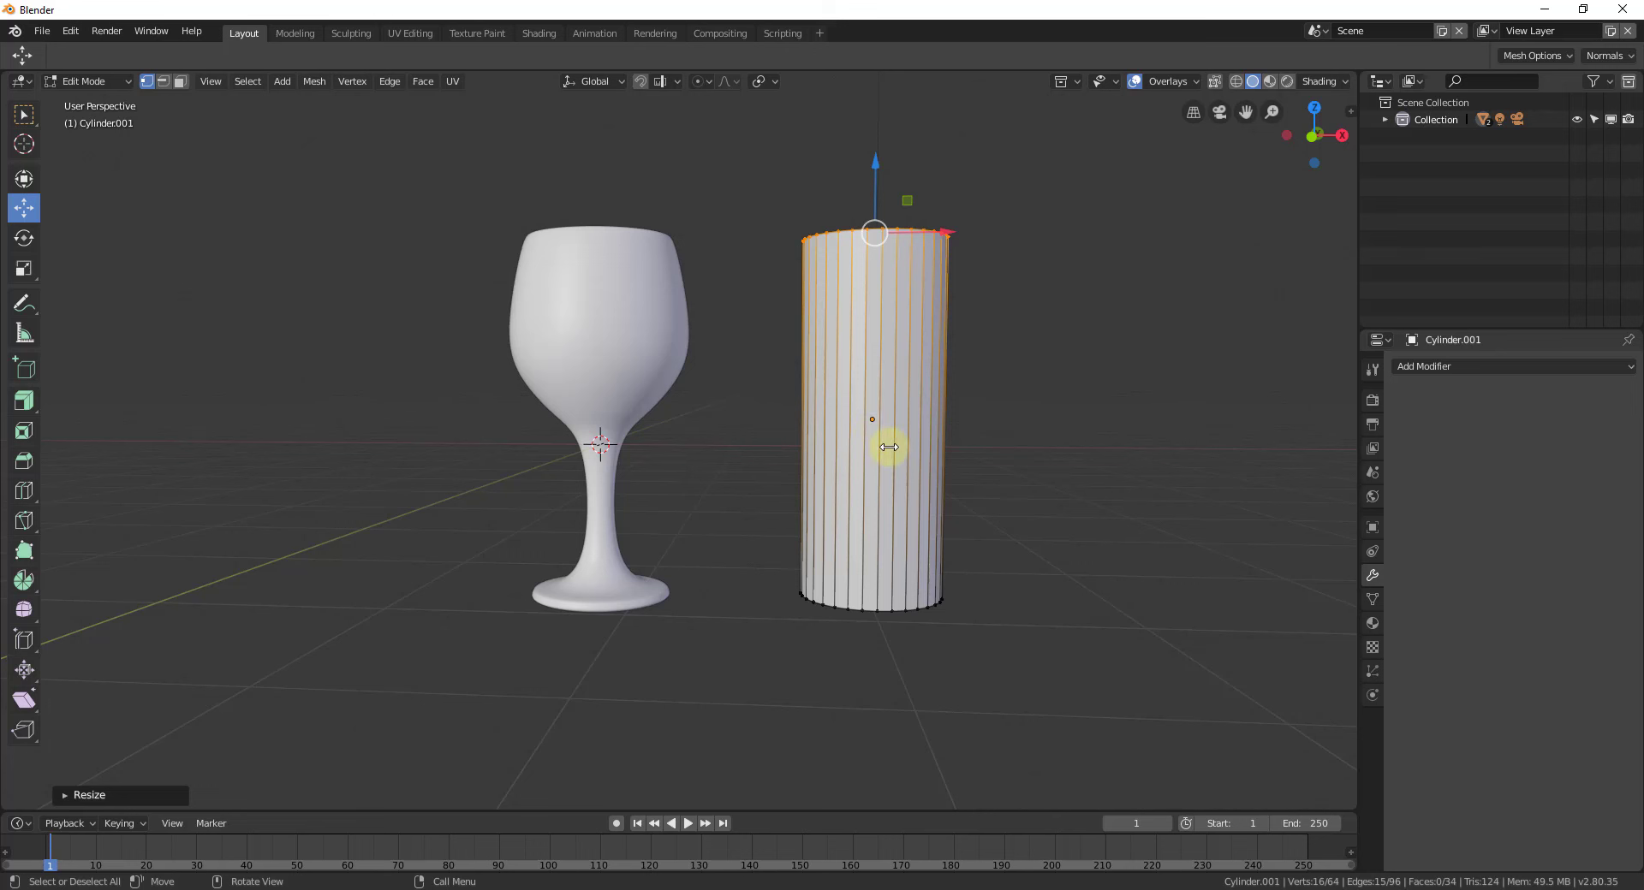
- Add six evenly spaced horizontal loop cuts around the cylinder's side and clear the selection
key("ctrl+r")
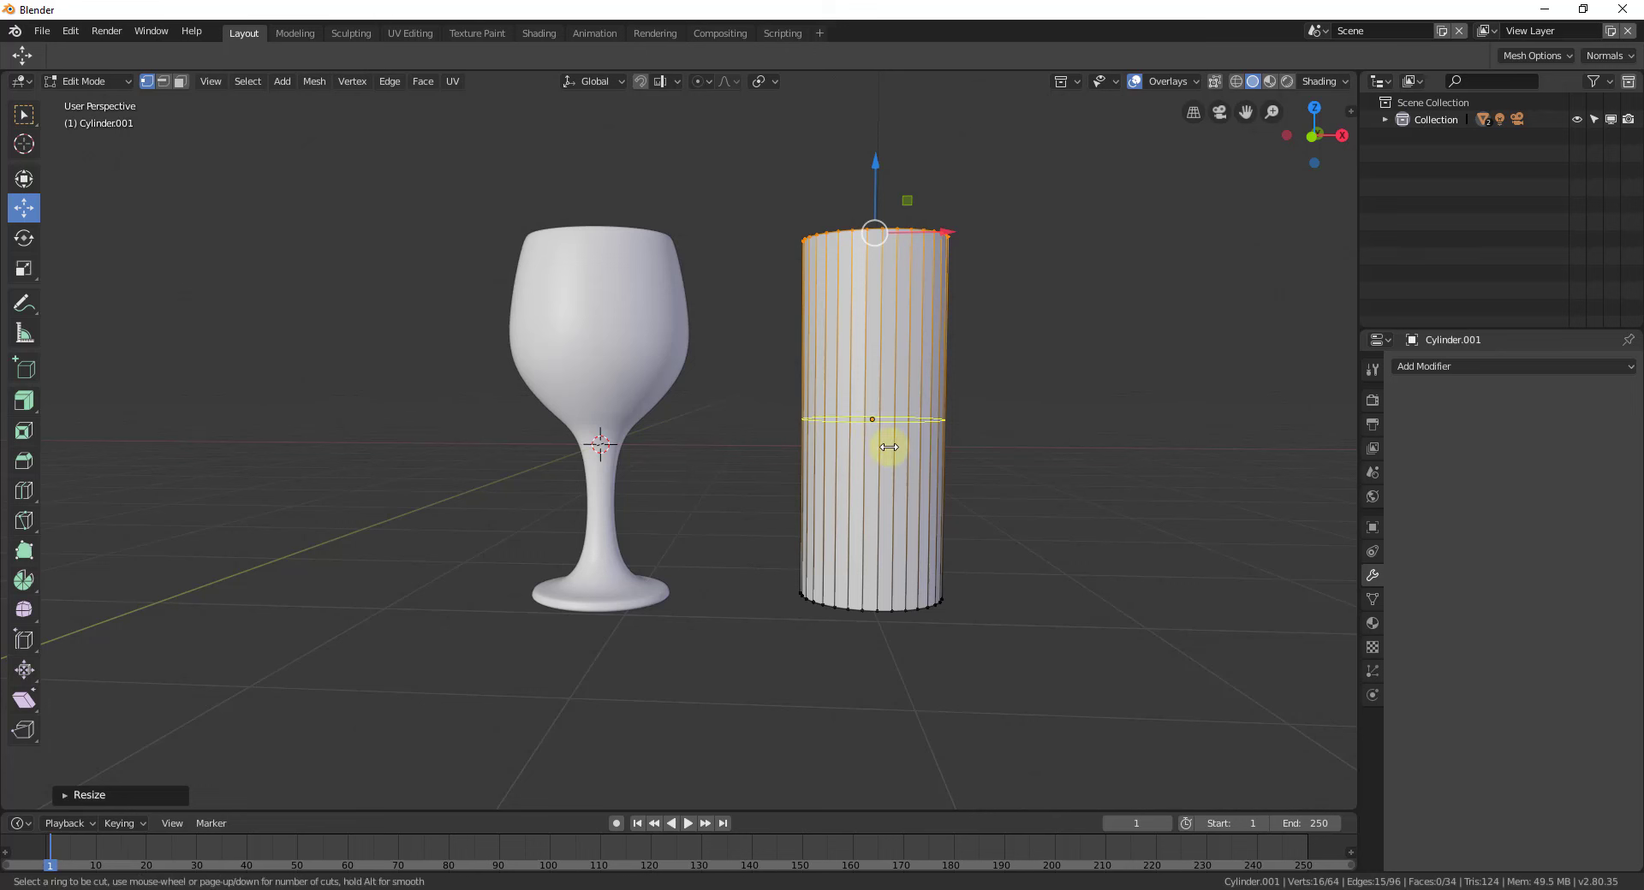
scroll(895, 437, "up", 1)
scroll(897, 427, "up", 1)
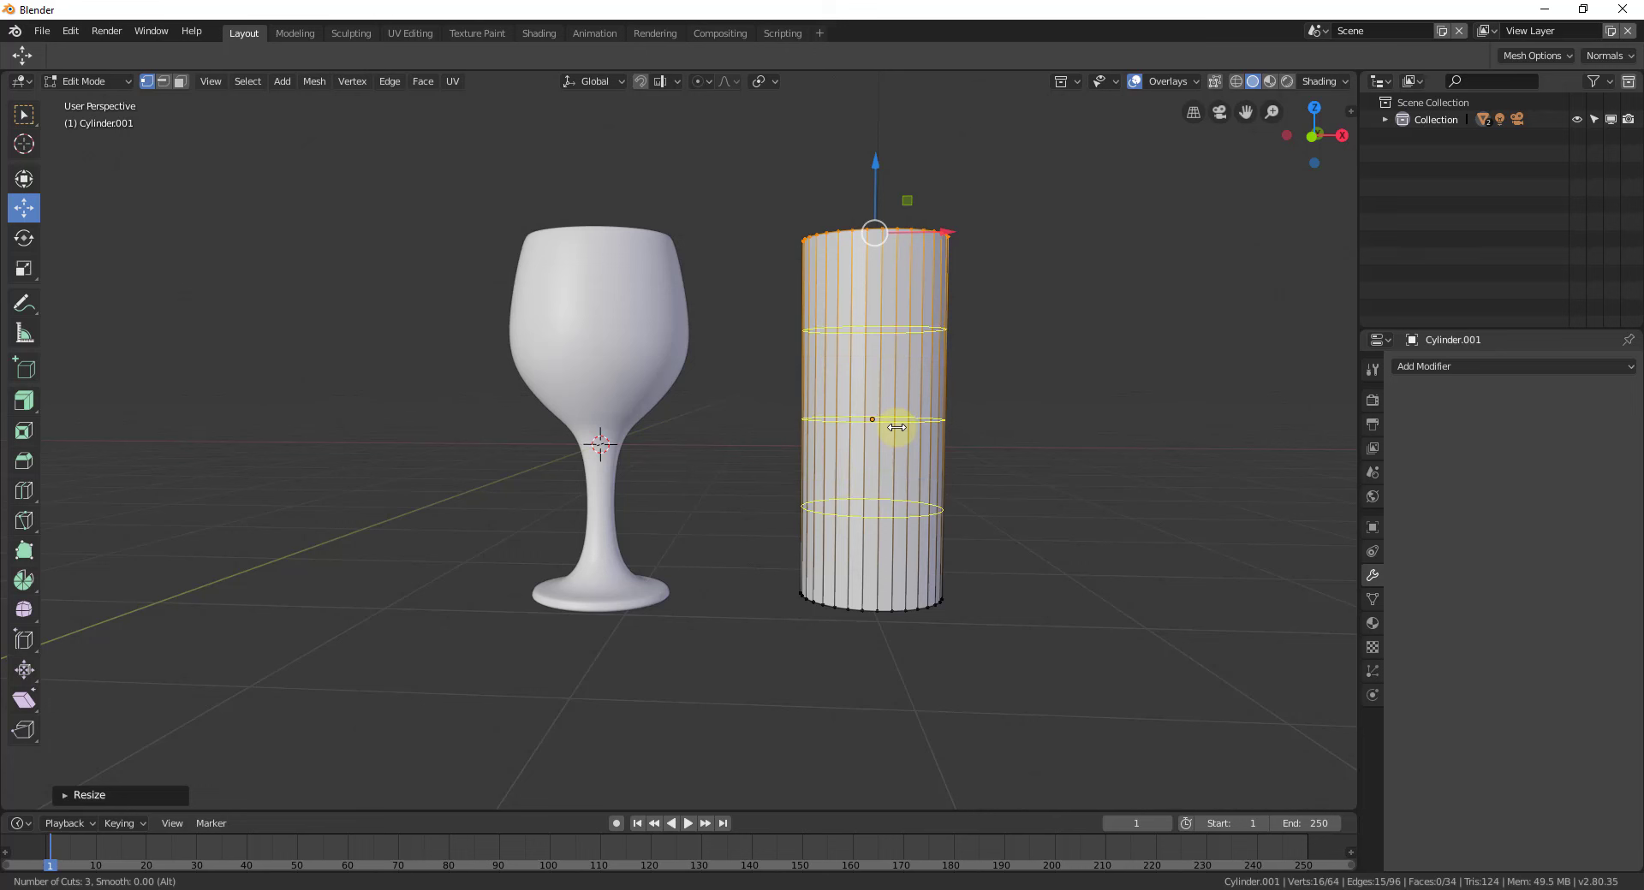
scroll(897, 427, "up", 1)
scroll(898, 427, "up", 1)
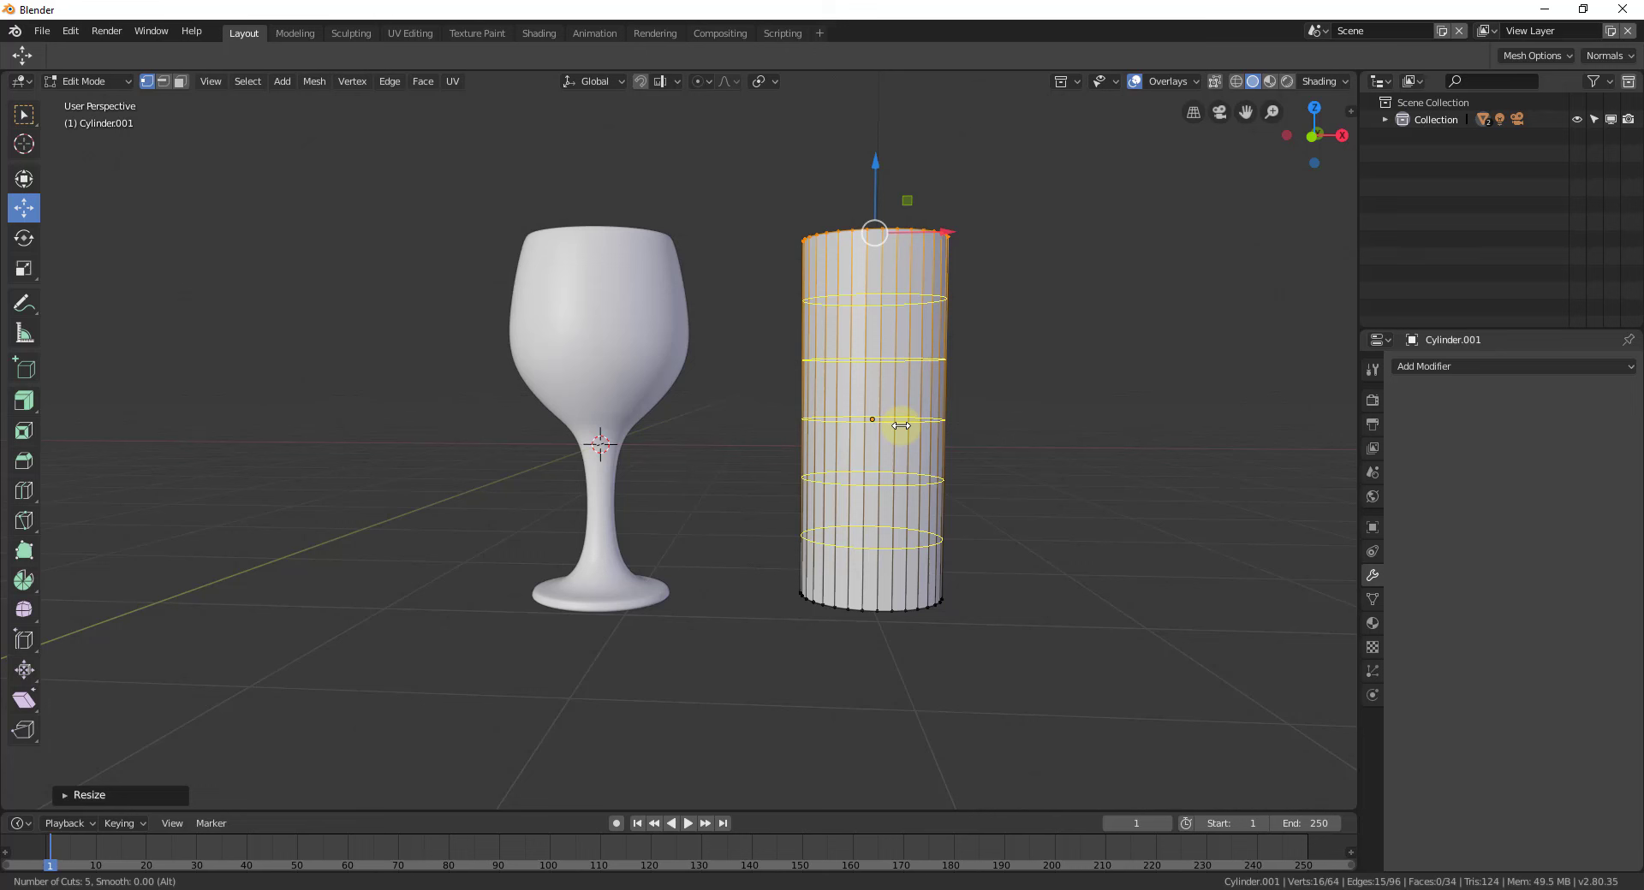
scroll(899, 408, "up", 1)
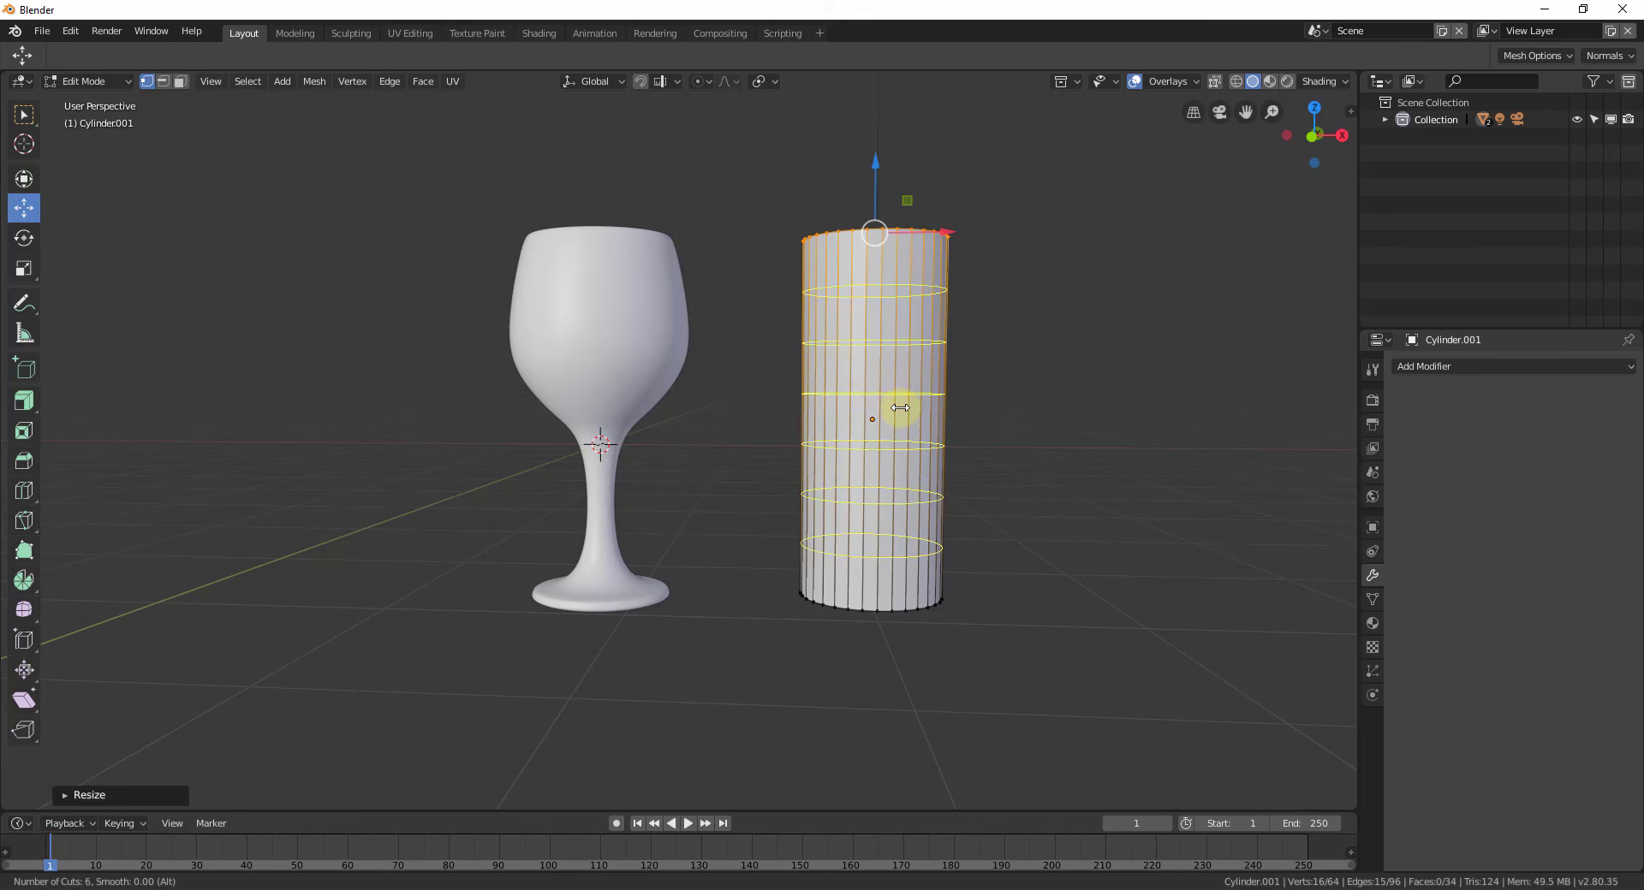
scroll(900, 409, "up", 2)
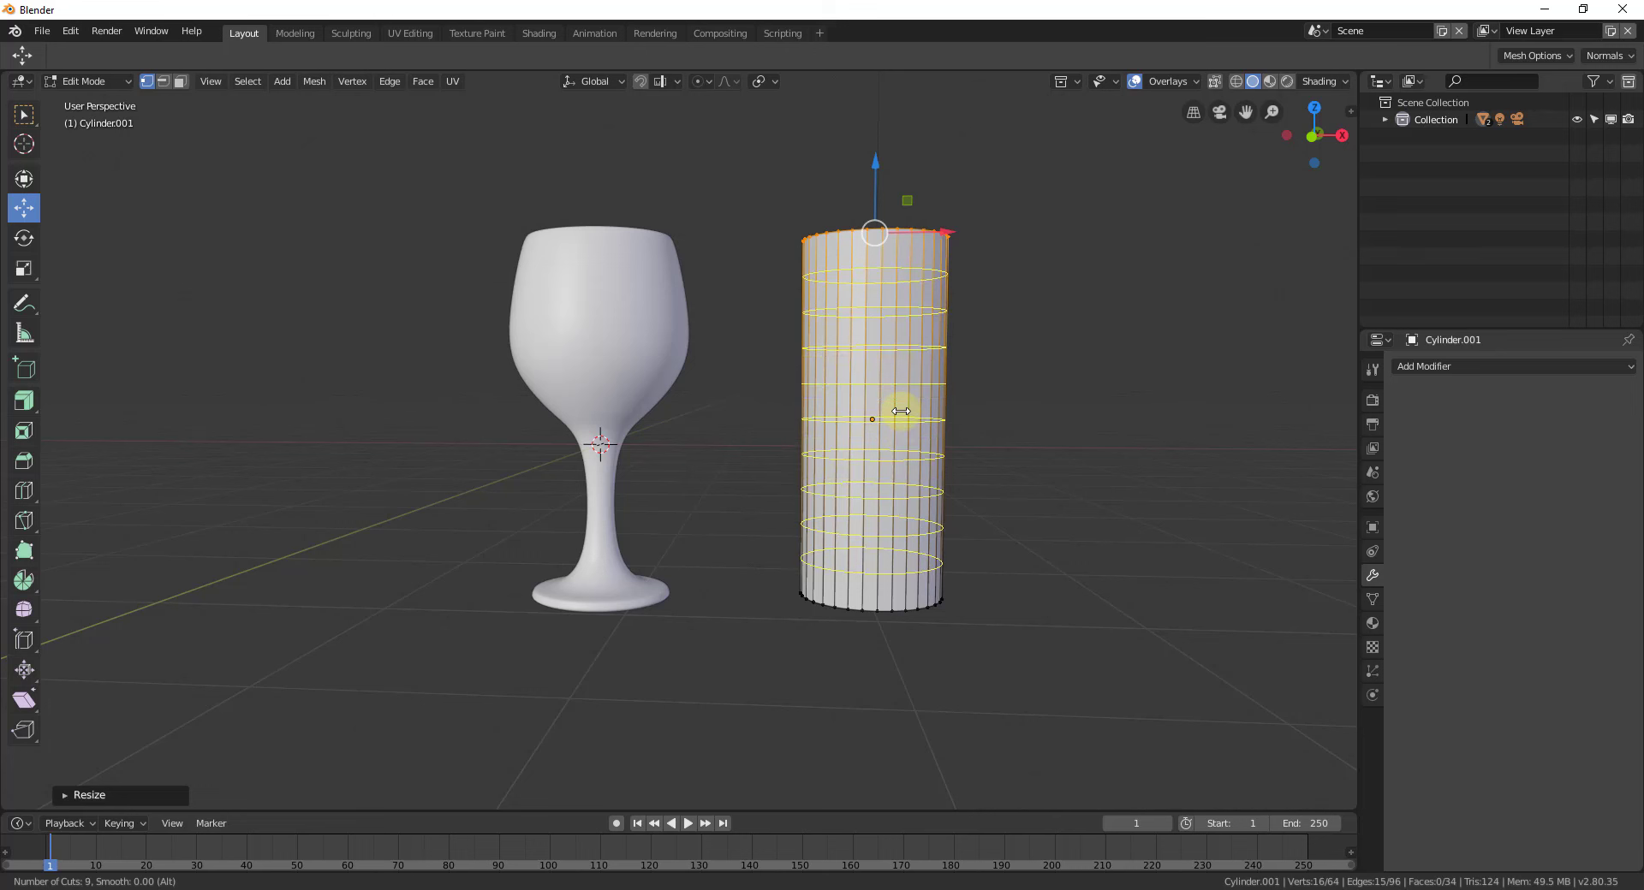
scroll(900, 411, "down", 1)
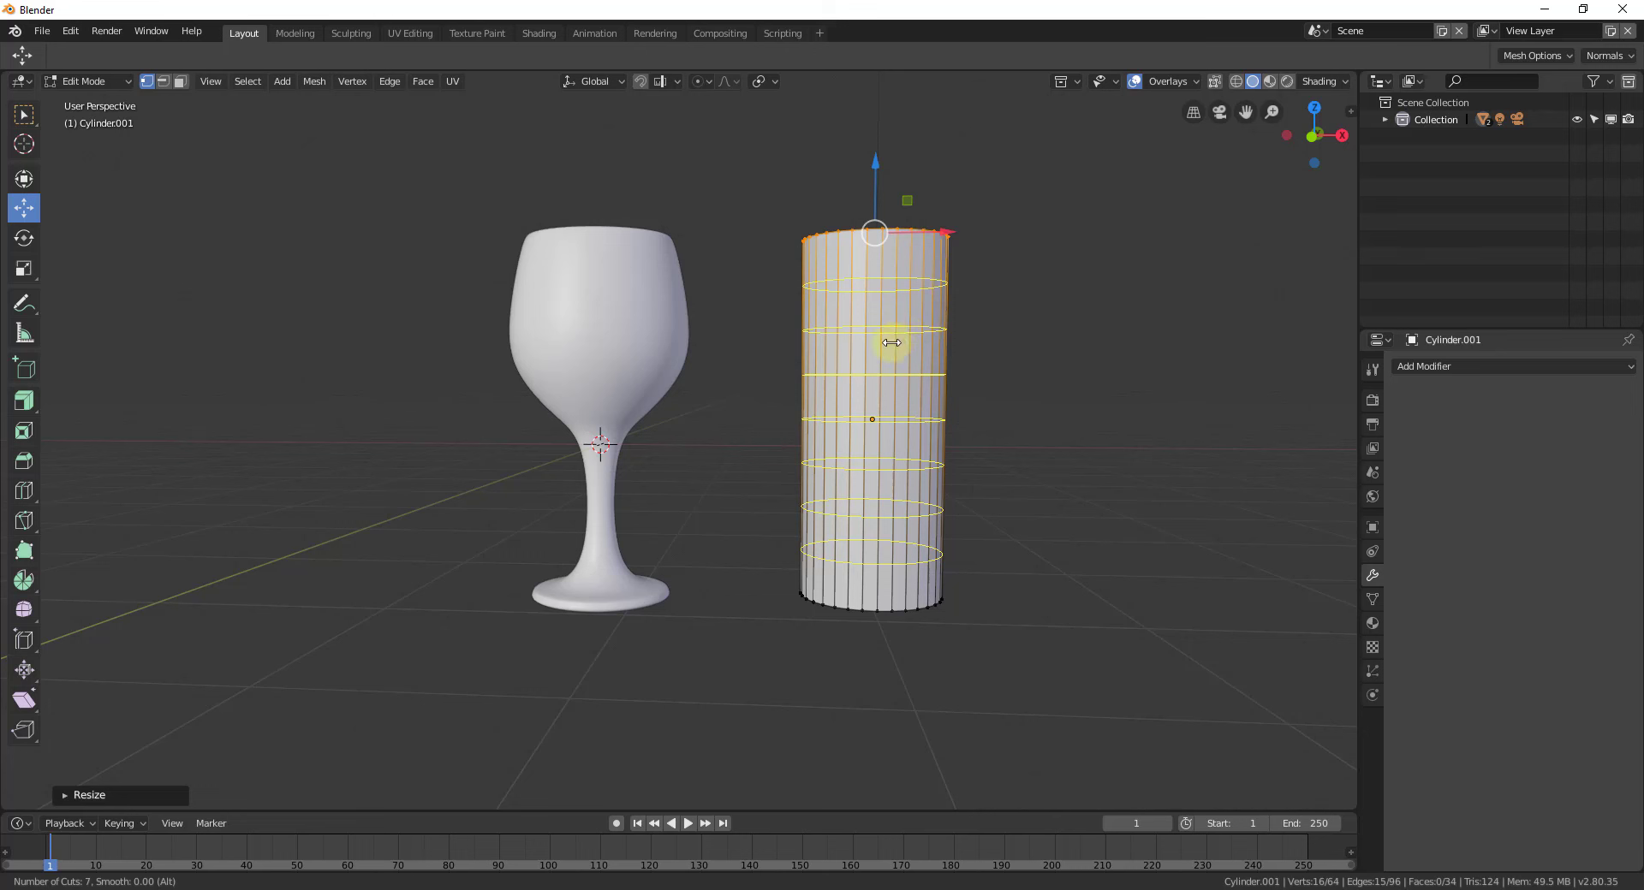
scroll(890, 338, "down", 1)
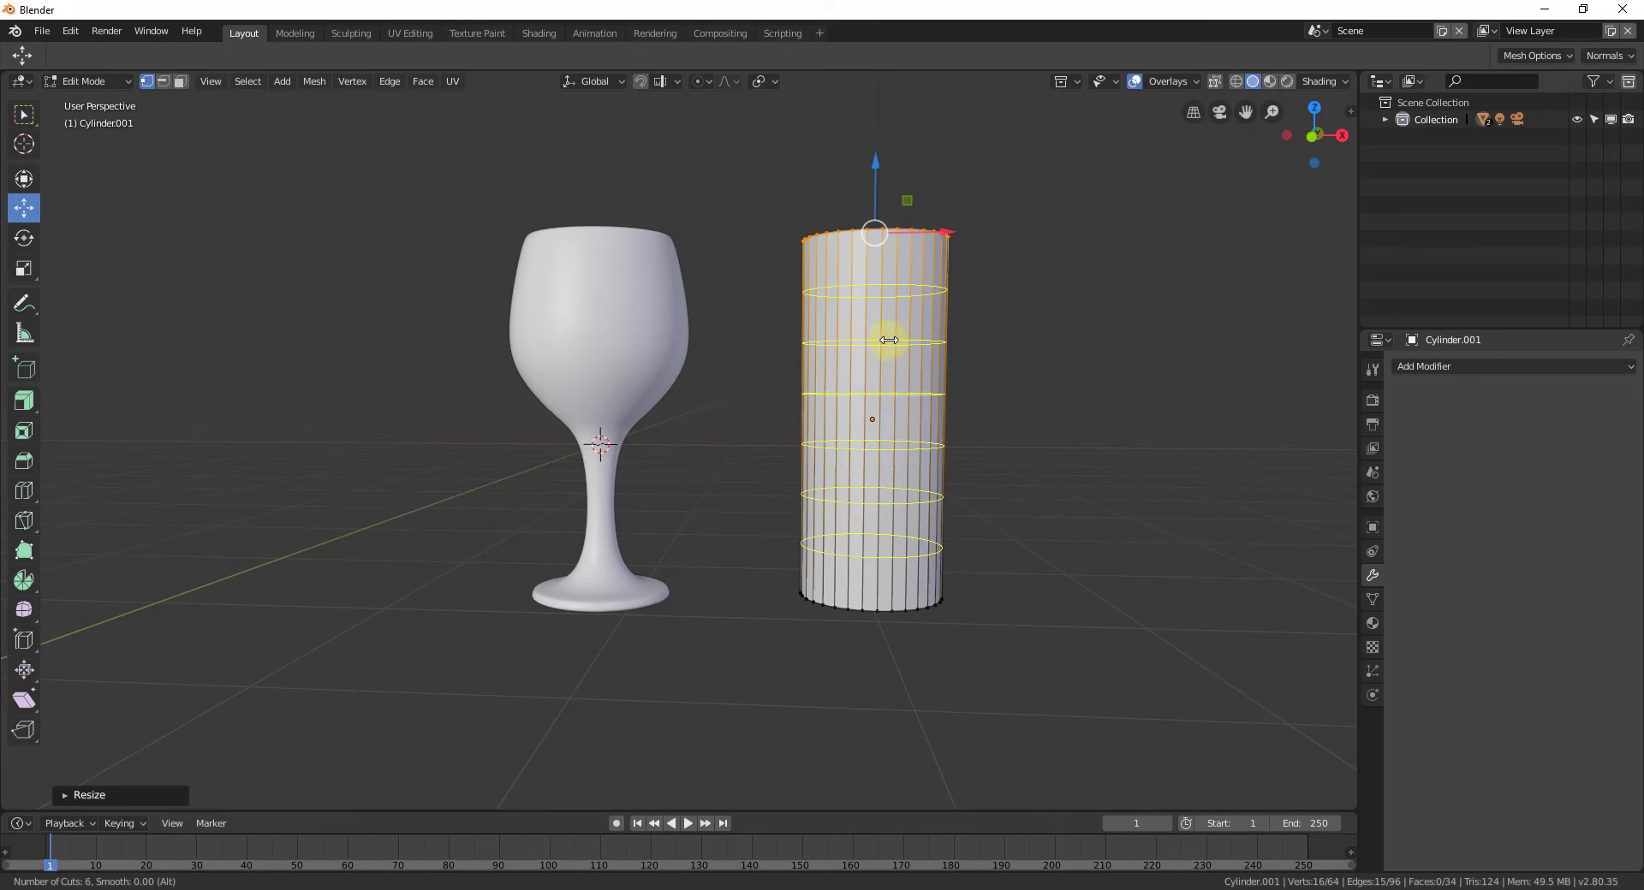
scroll(889, 340, "down", 1)
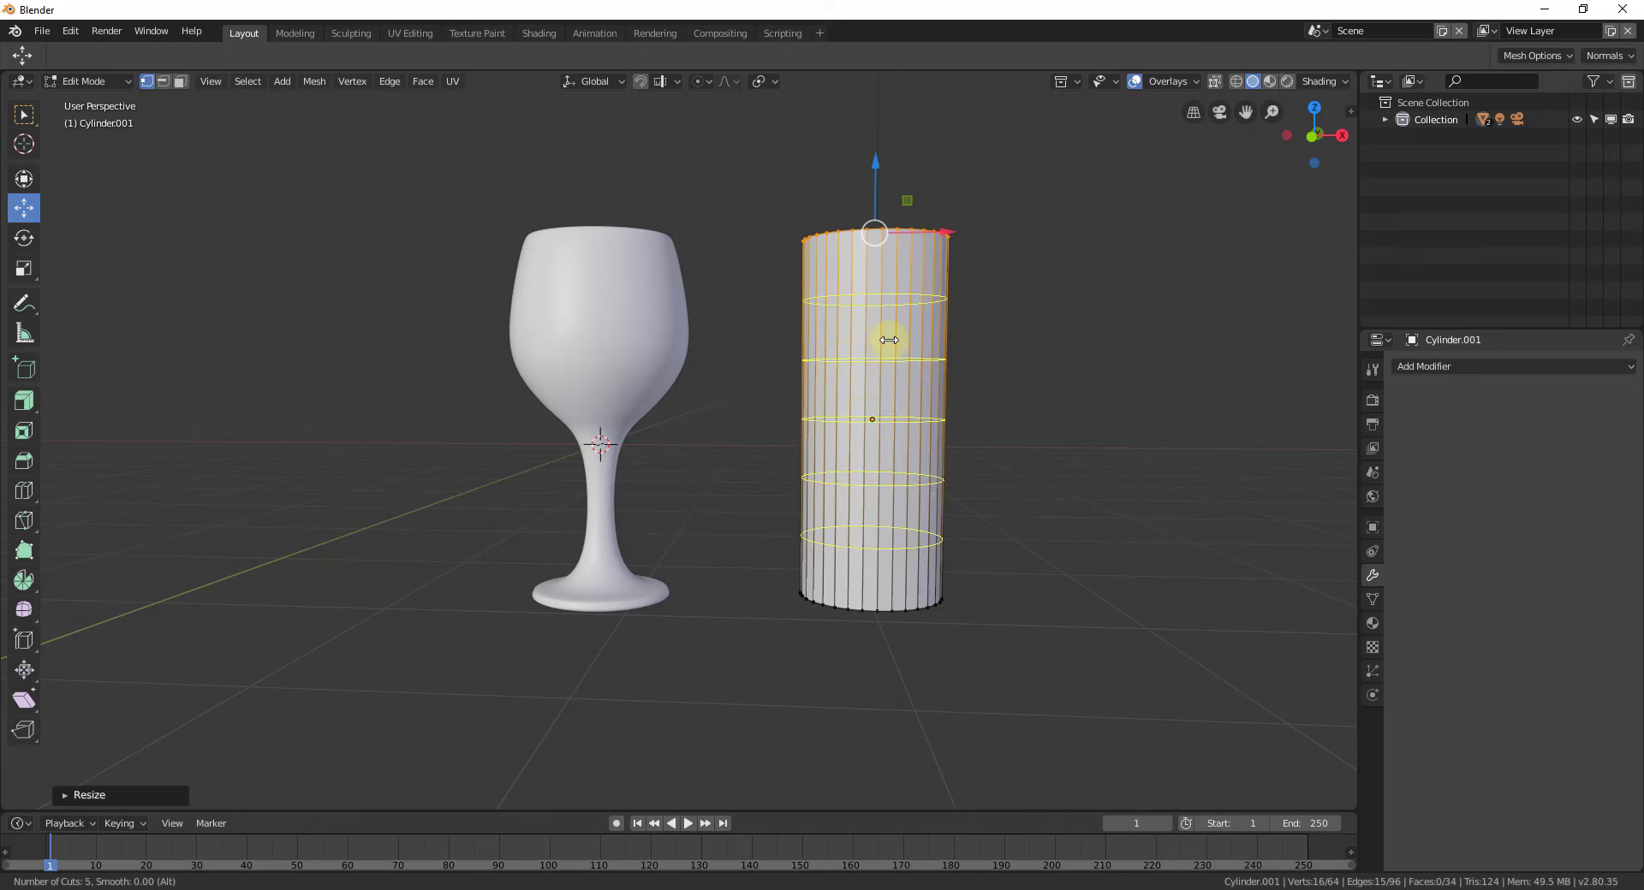
scroll(888, 340, "up", 1)
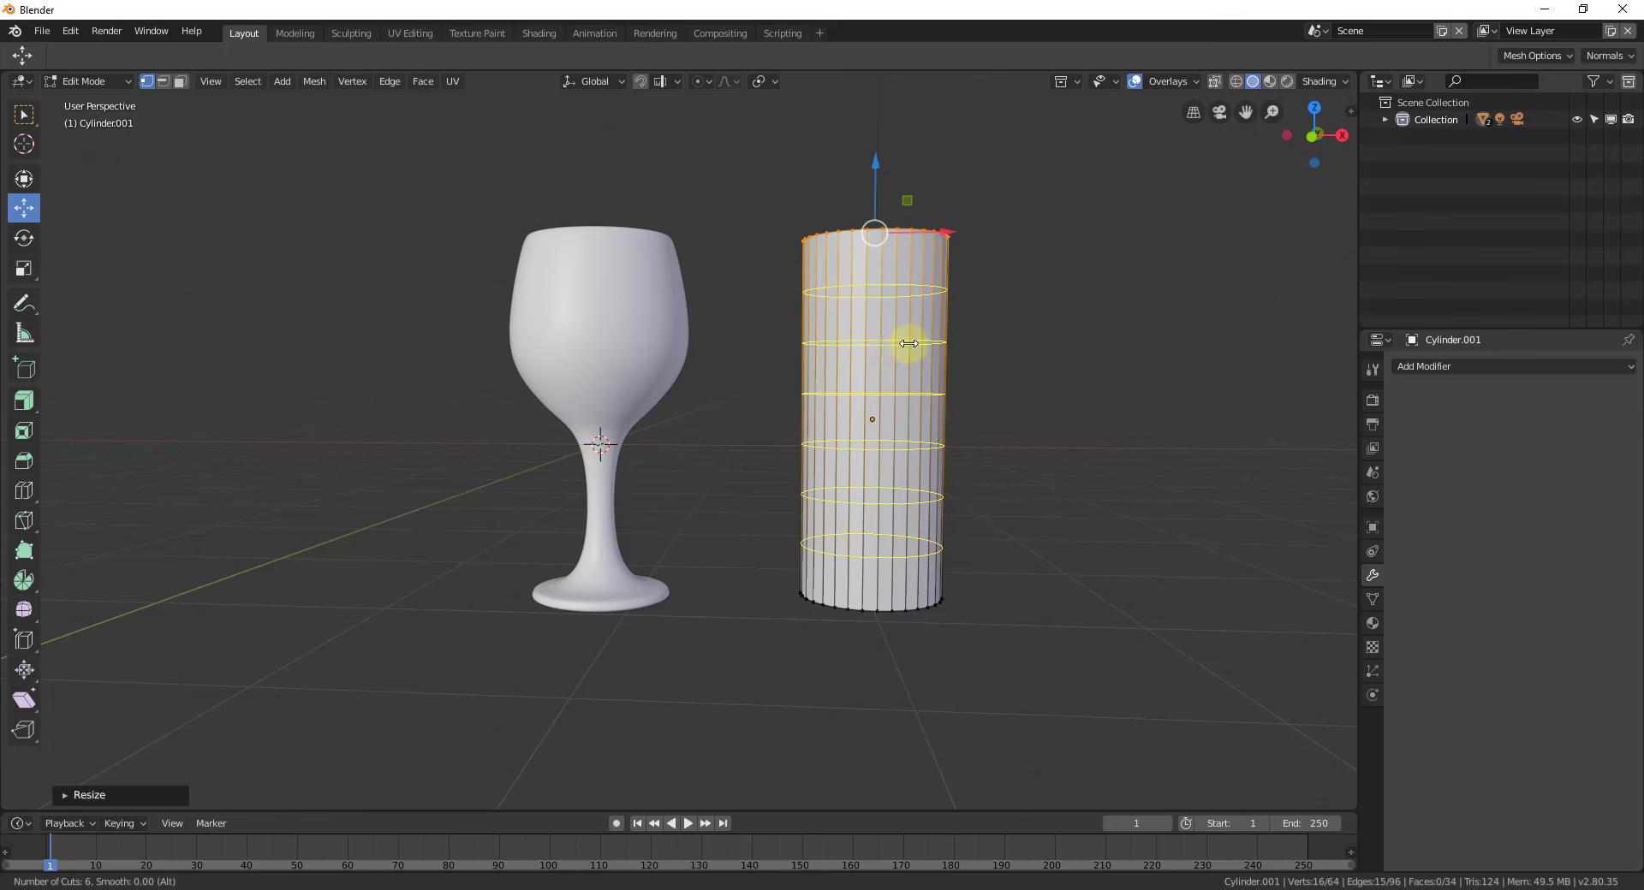
left_click(908, 343)
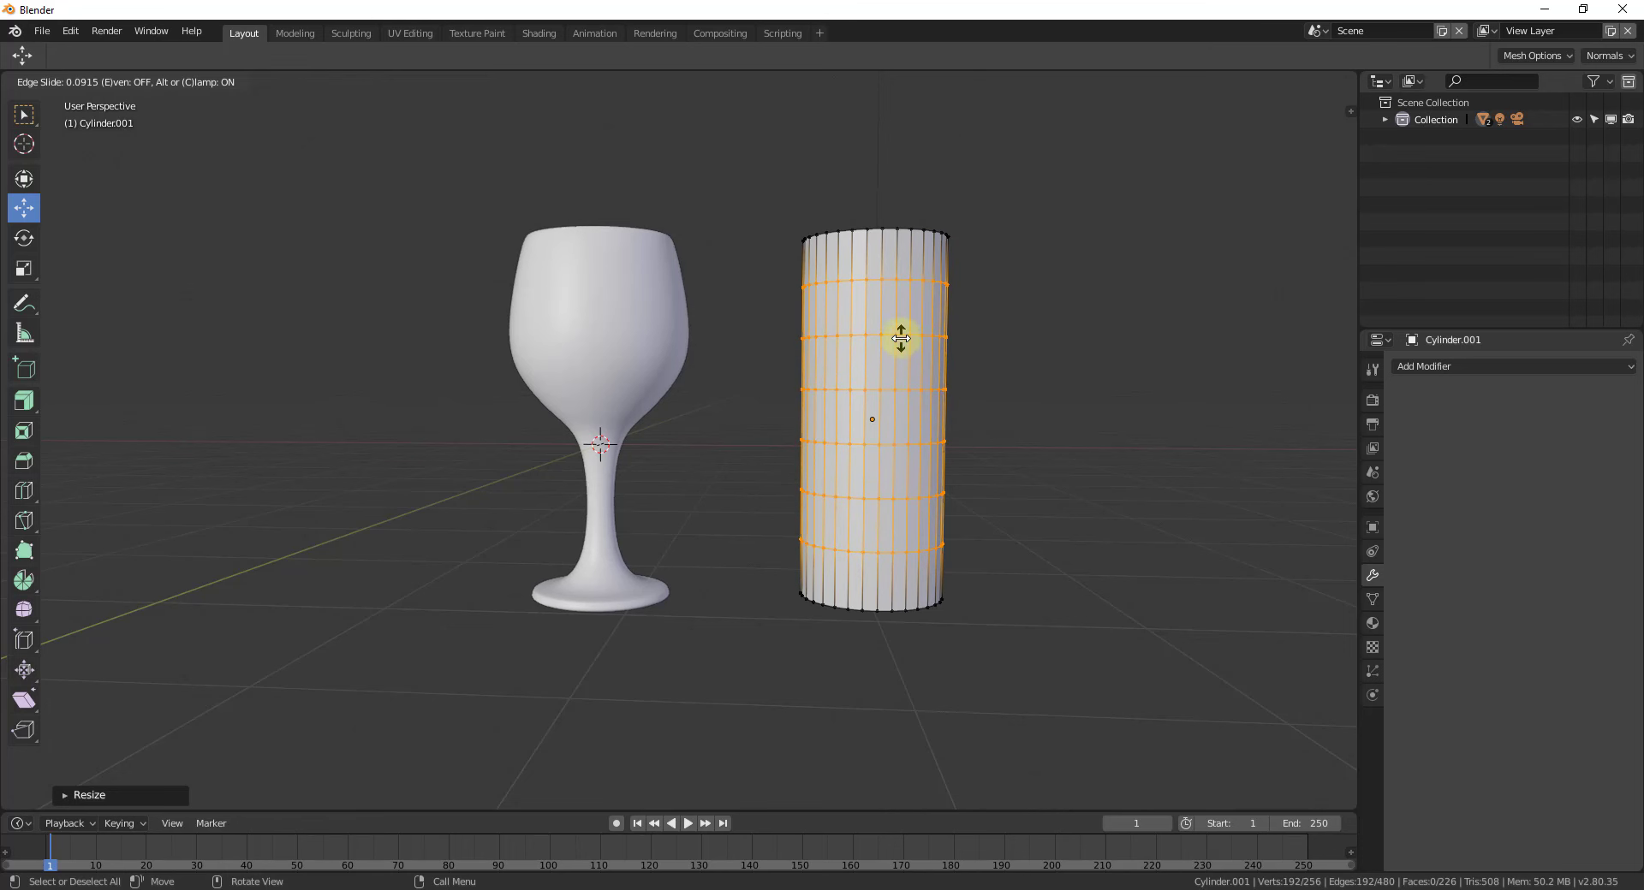
left_click(909, 356)
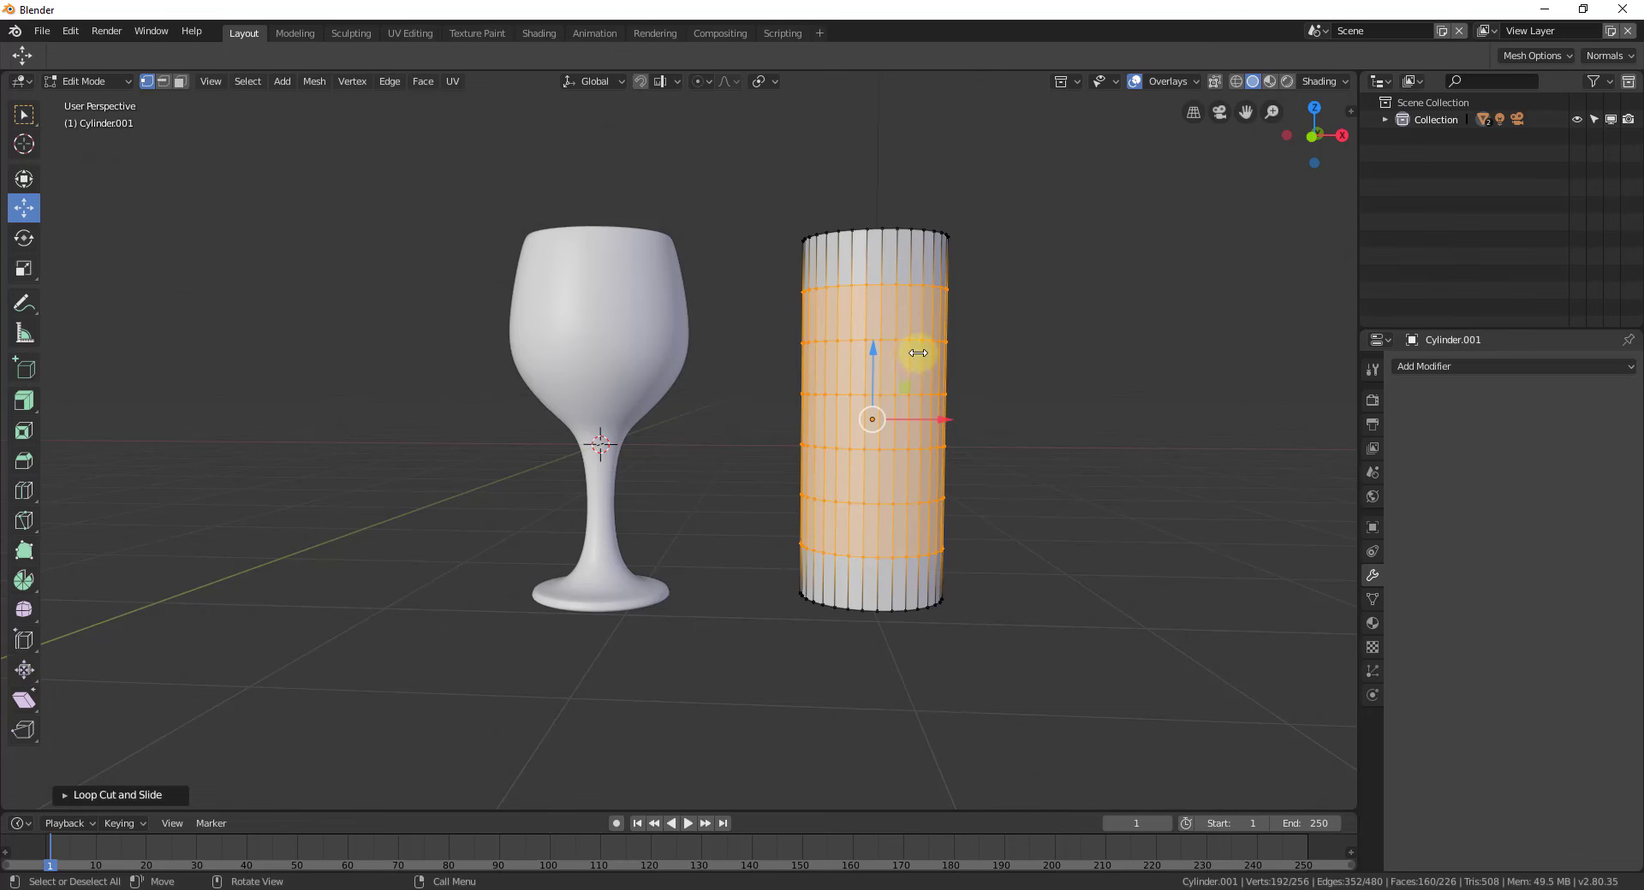
left_click(1052, 466)
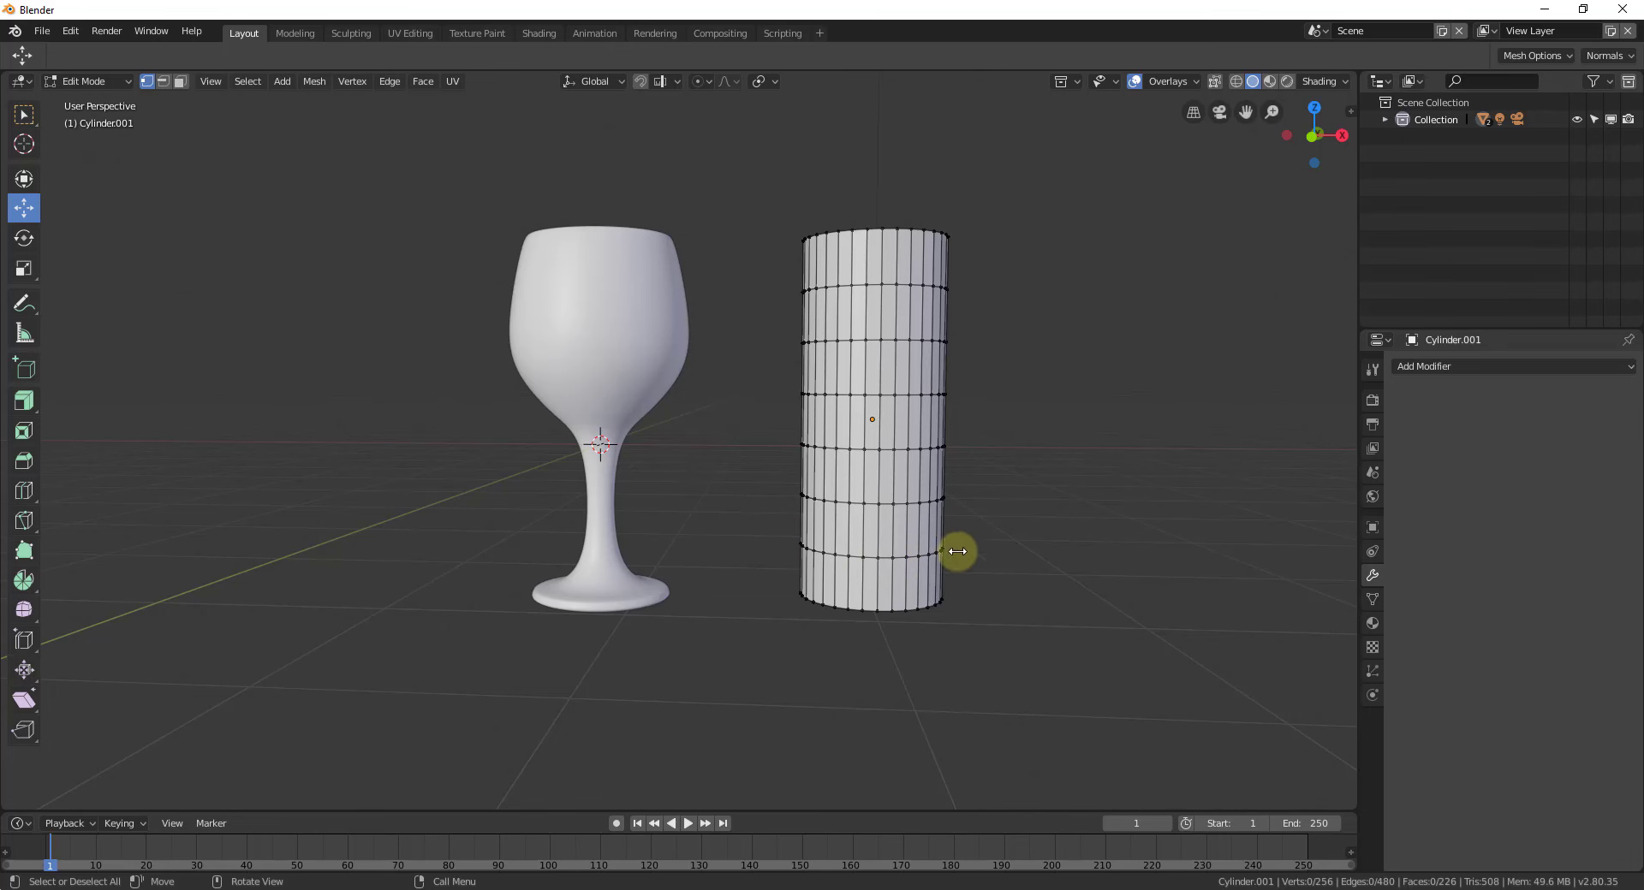
- Display both glasses in wireframe shading with the tall cylinder in close view
scroll(1041, 580, "up", 2)
scroll(889, 496, "down", 1)
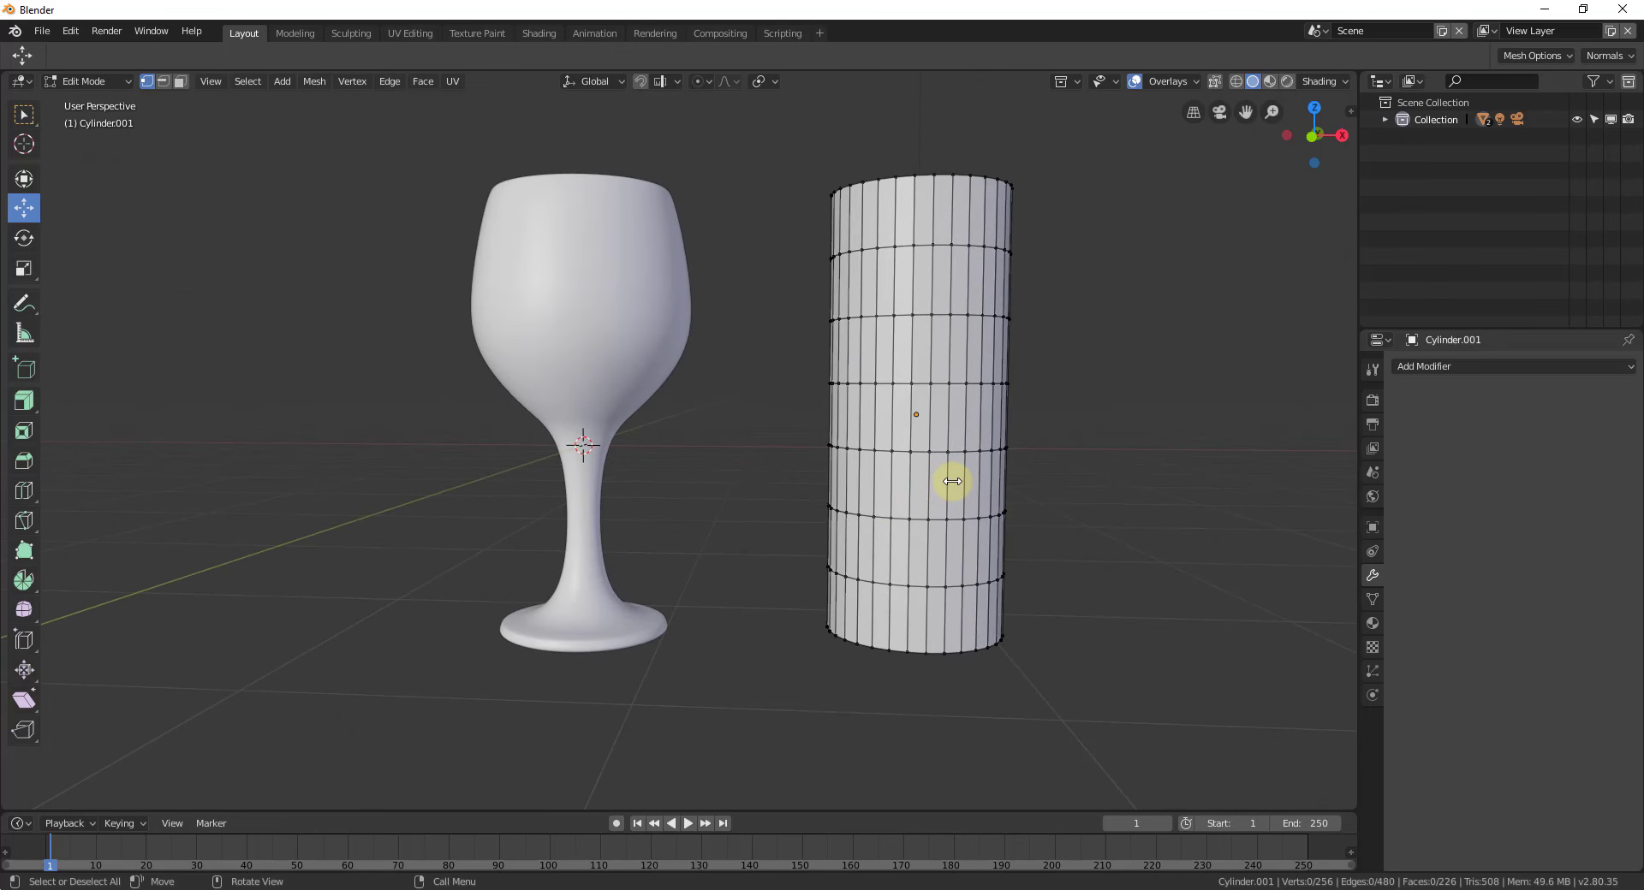
key("z")
left_click(792, 476)
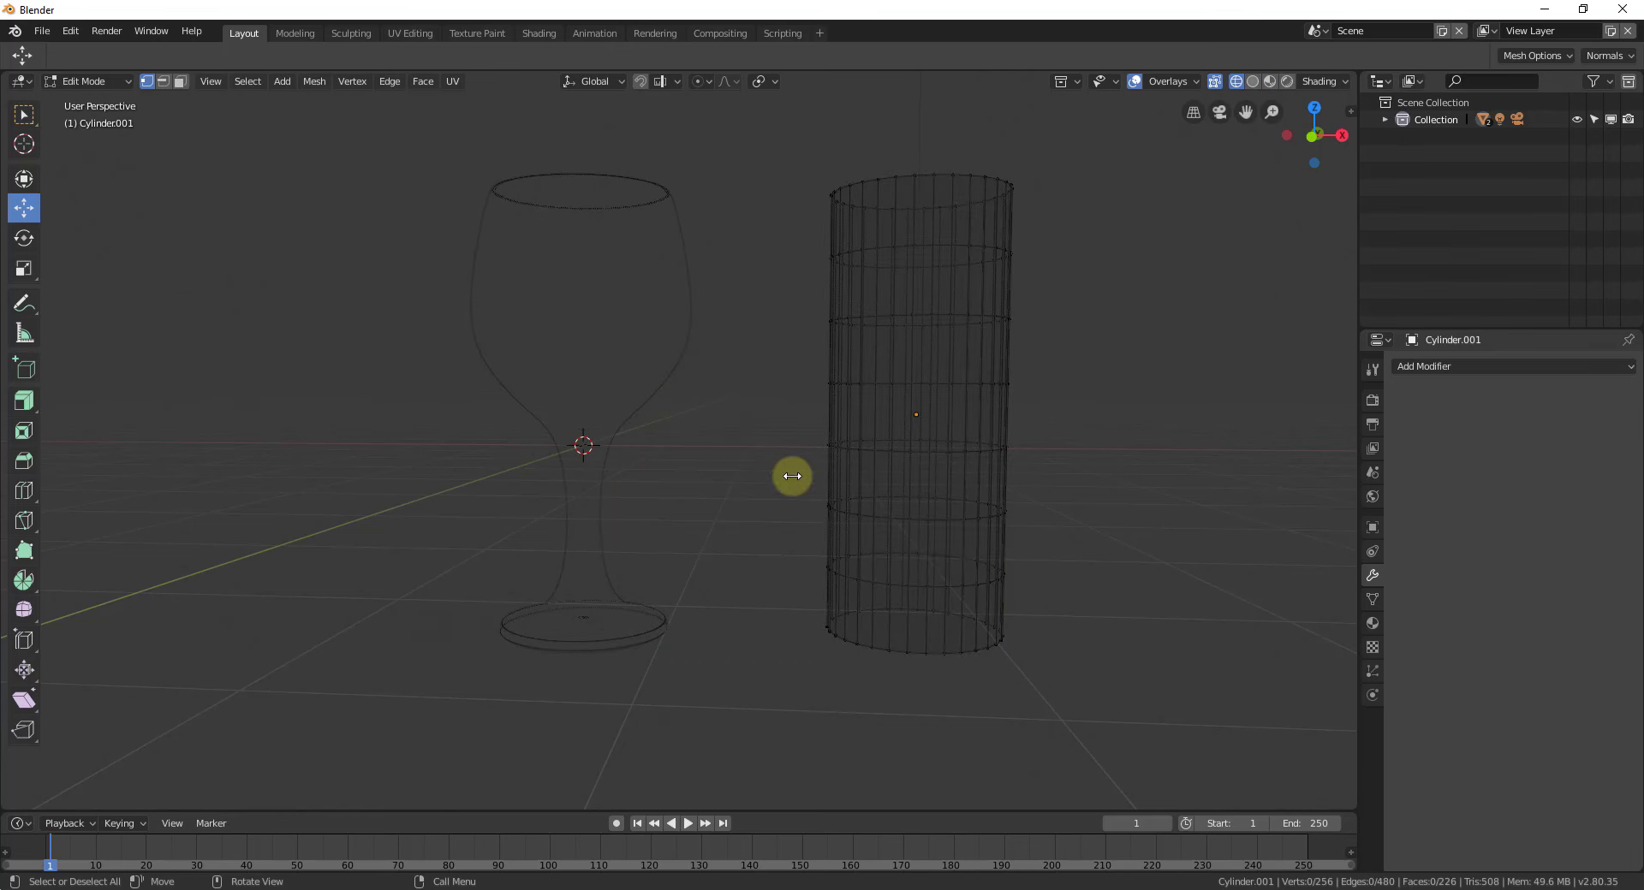
middle_click_drag(1039, 576, 1036, 577)
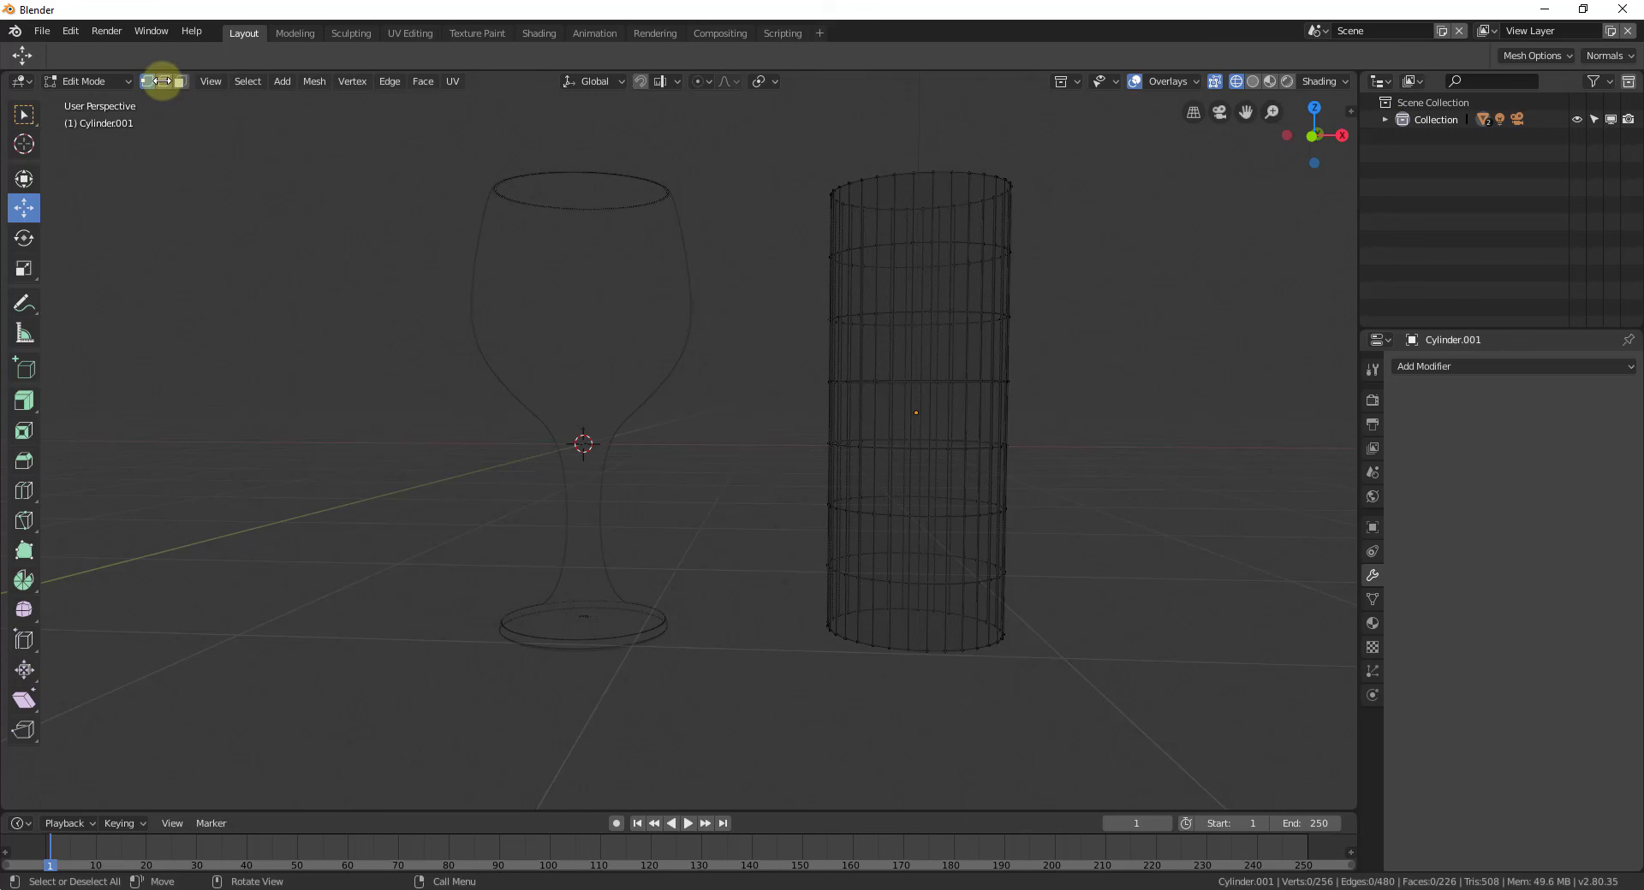
- In edge select mode, select the cylinder's lowest loop cut and lower it about 0.54 m along Z, close to the base
left_click(162, 80)
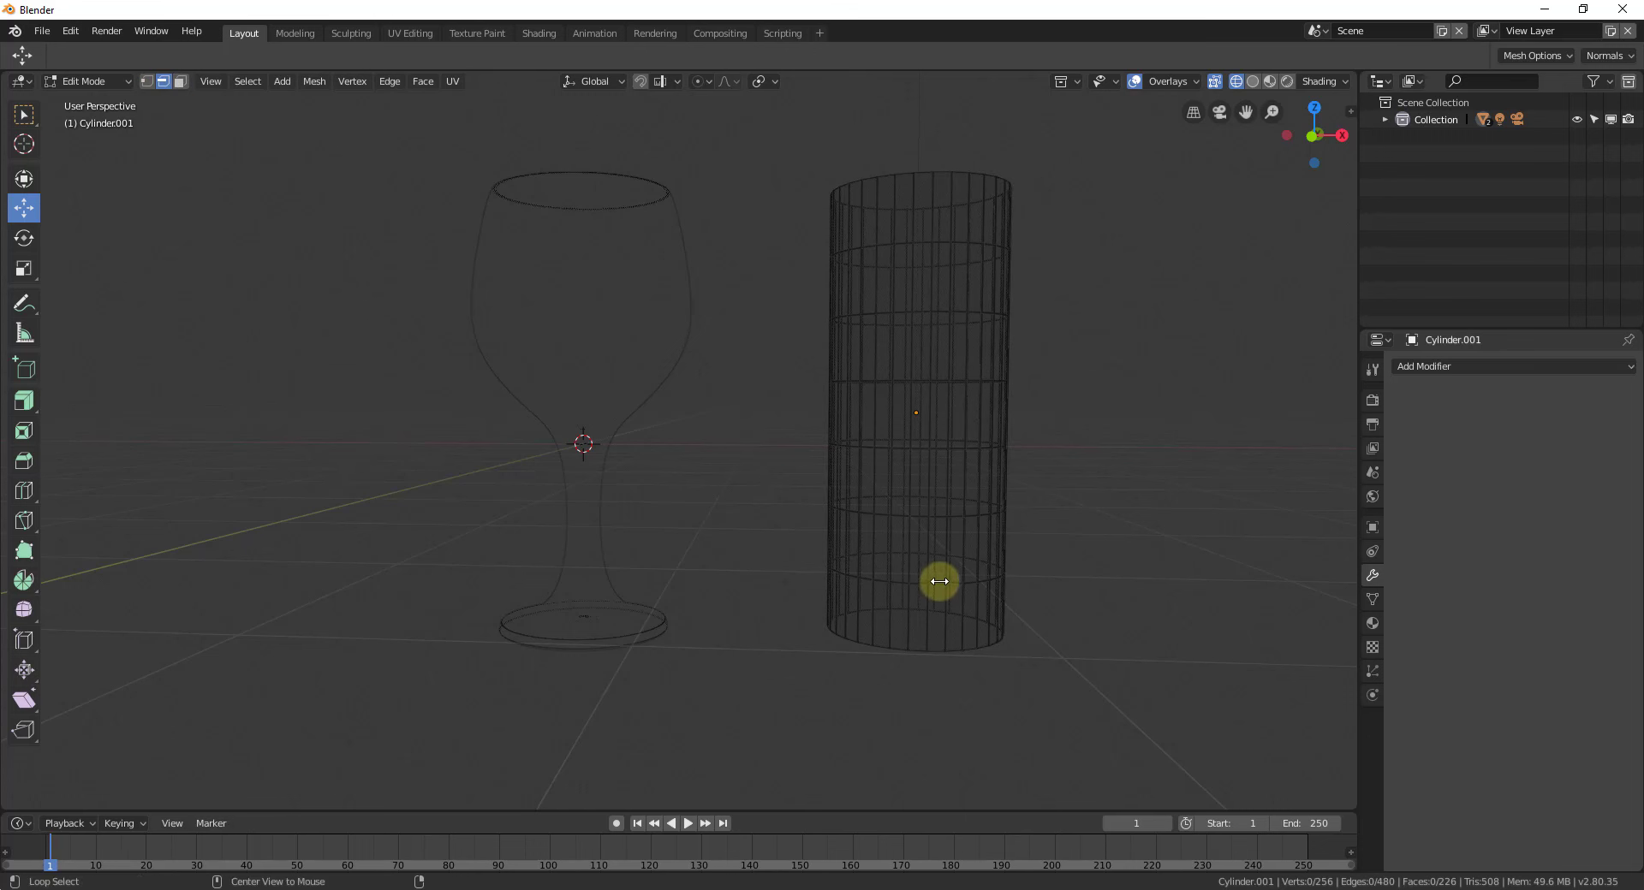
left_click(940, 581, "alt")
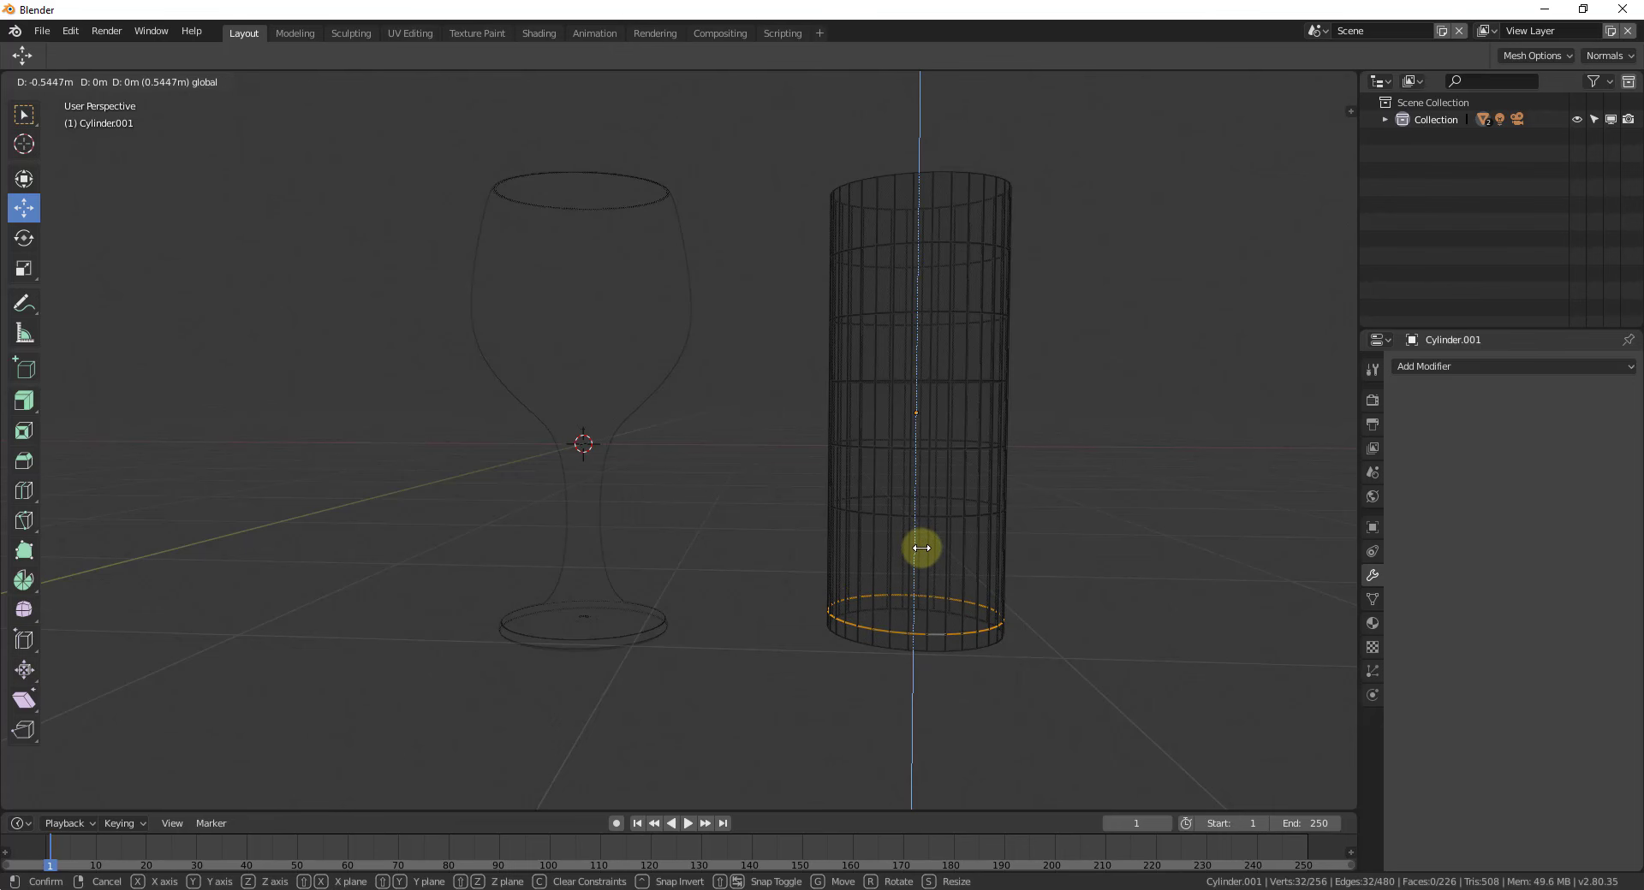
left_click(921, 547)
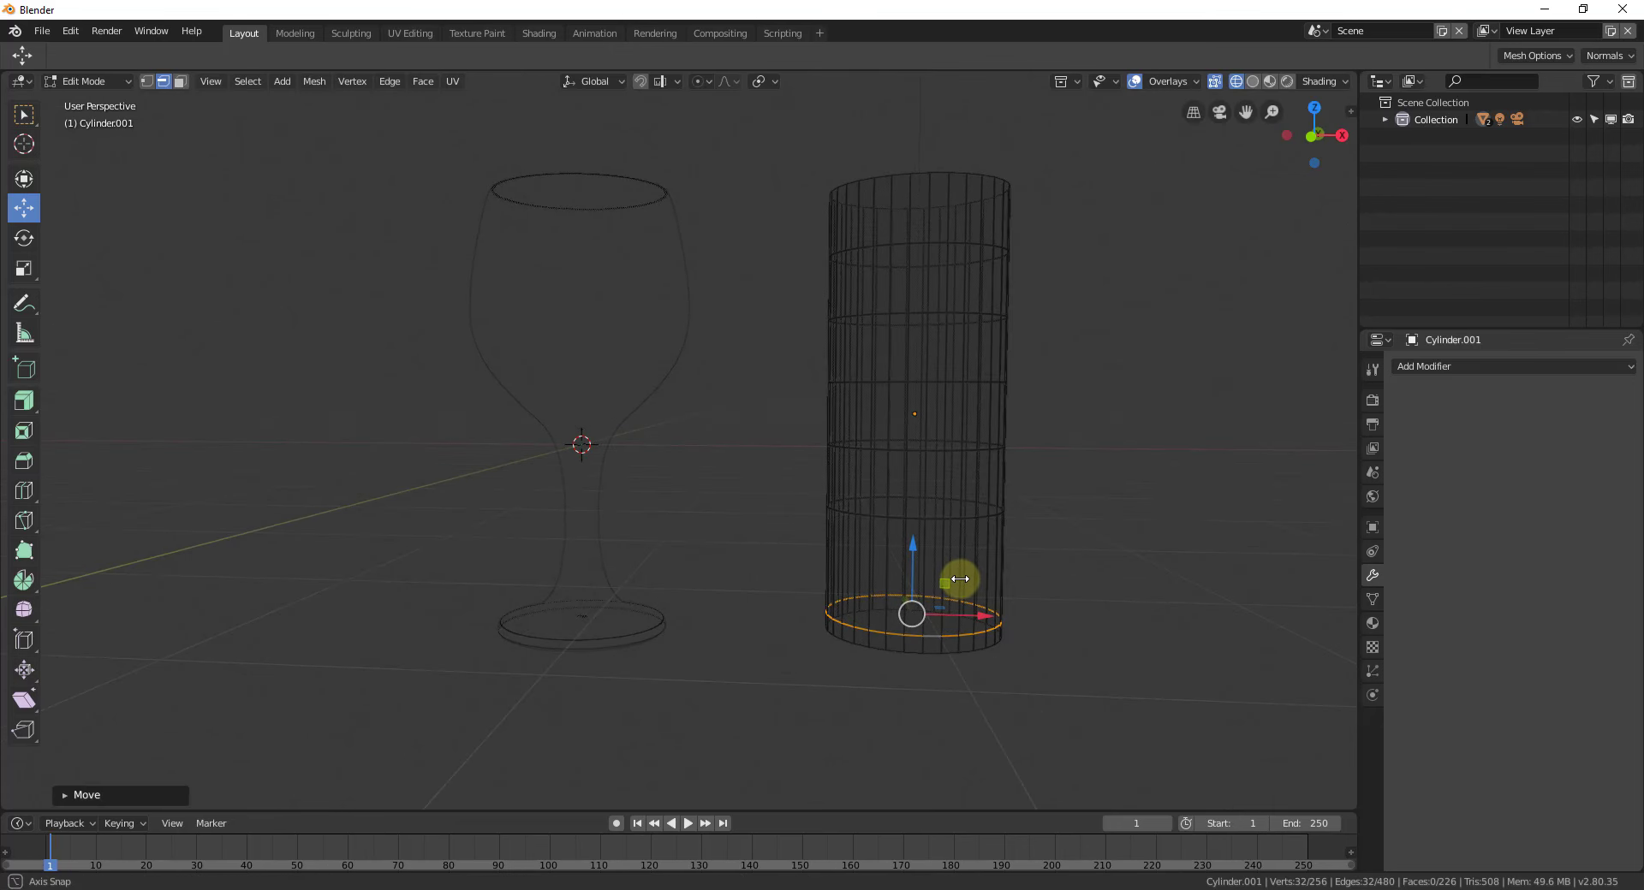
key("s")
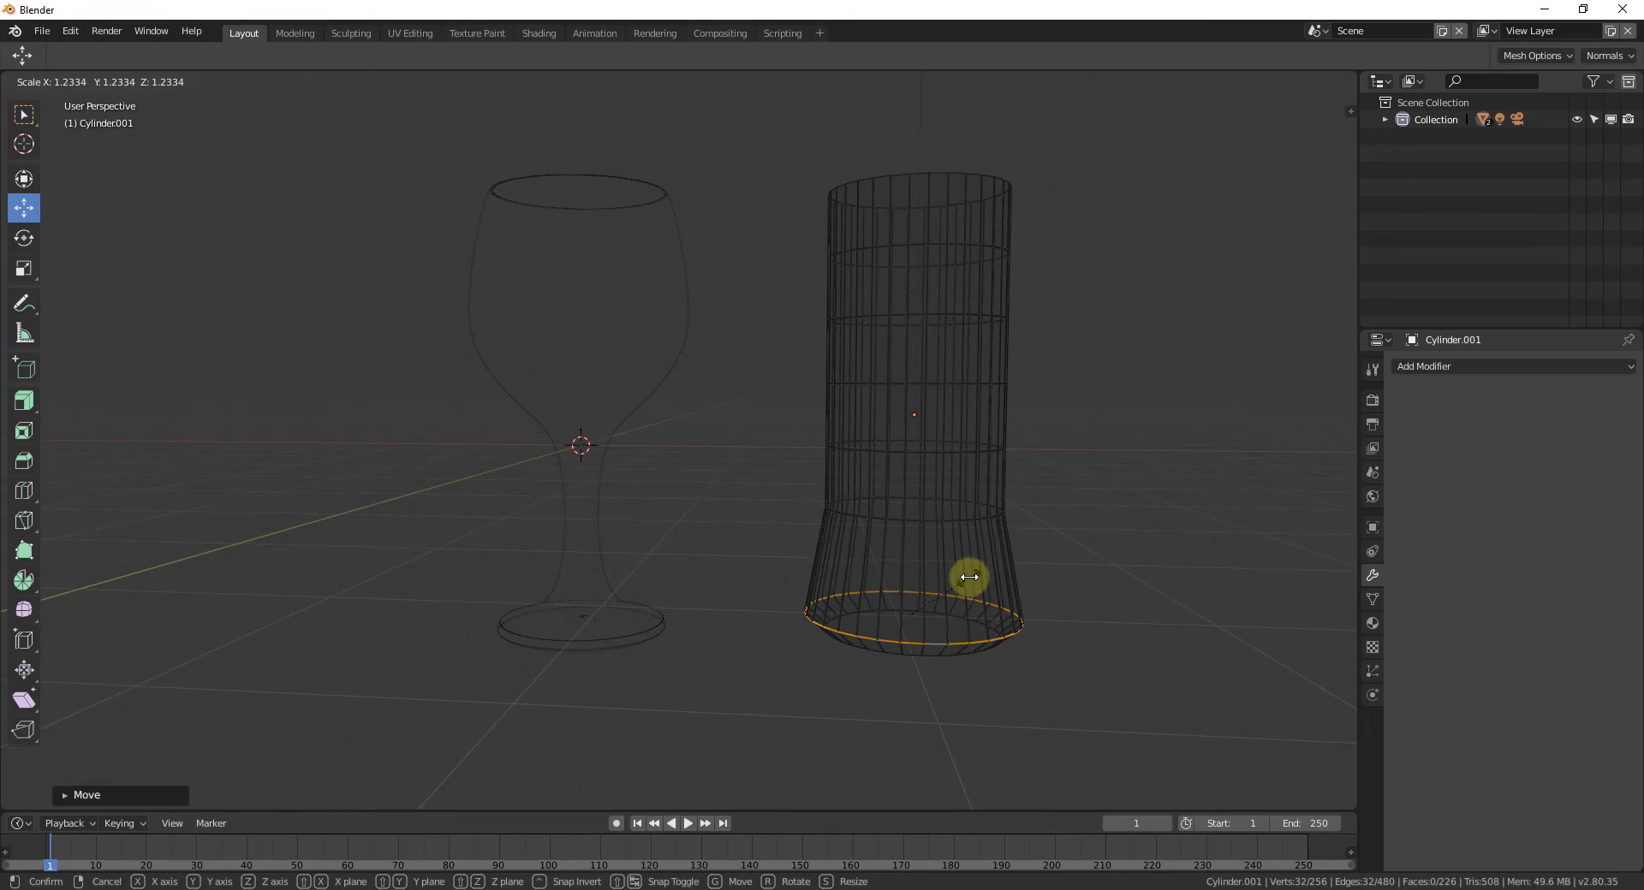
key("shift+z")
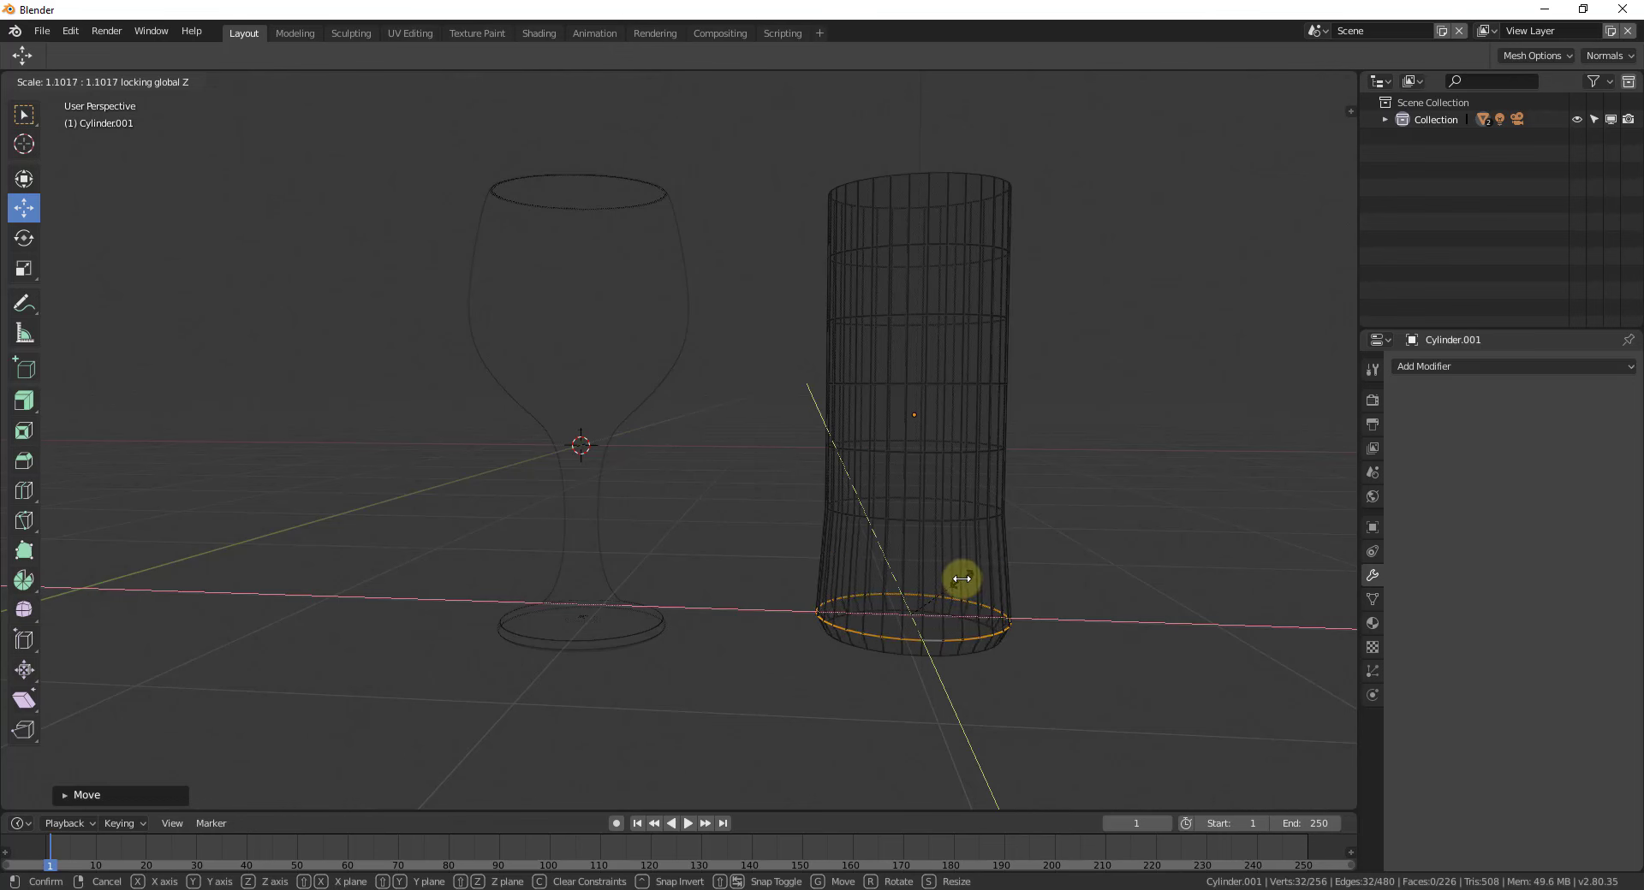
right_click(961, 579)
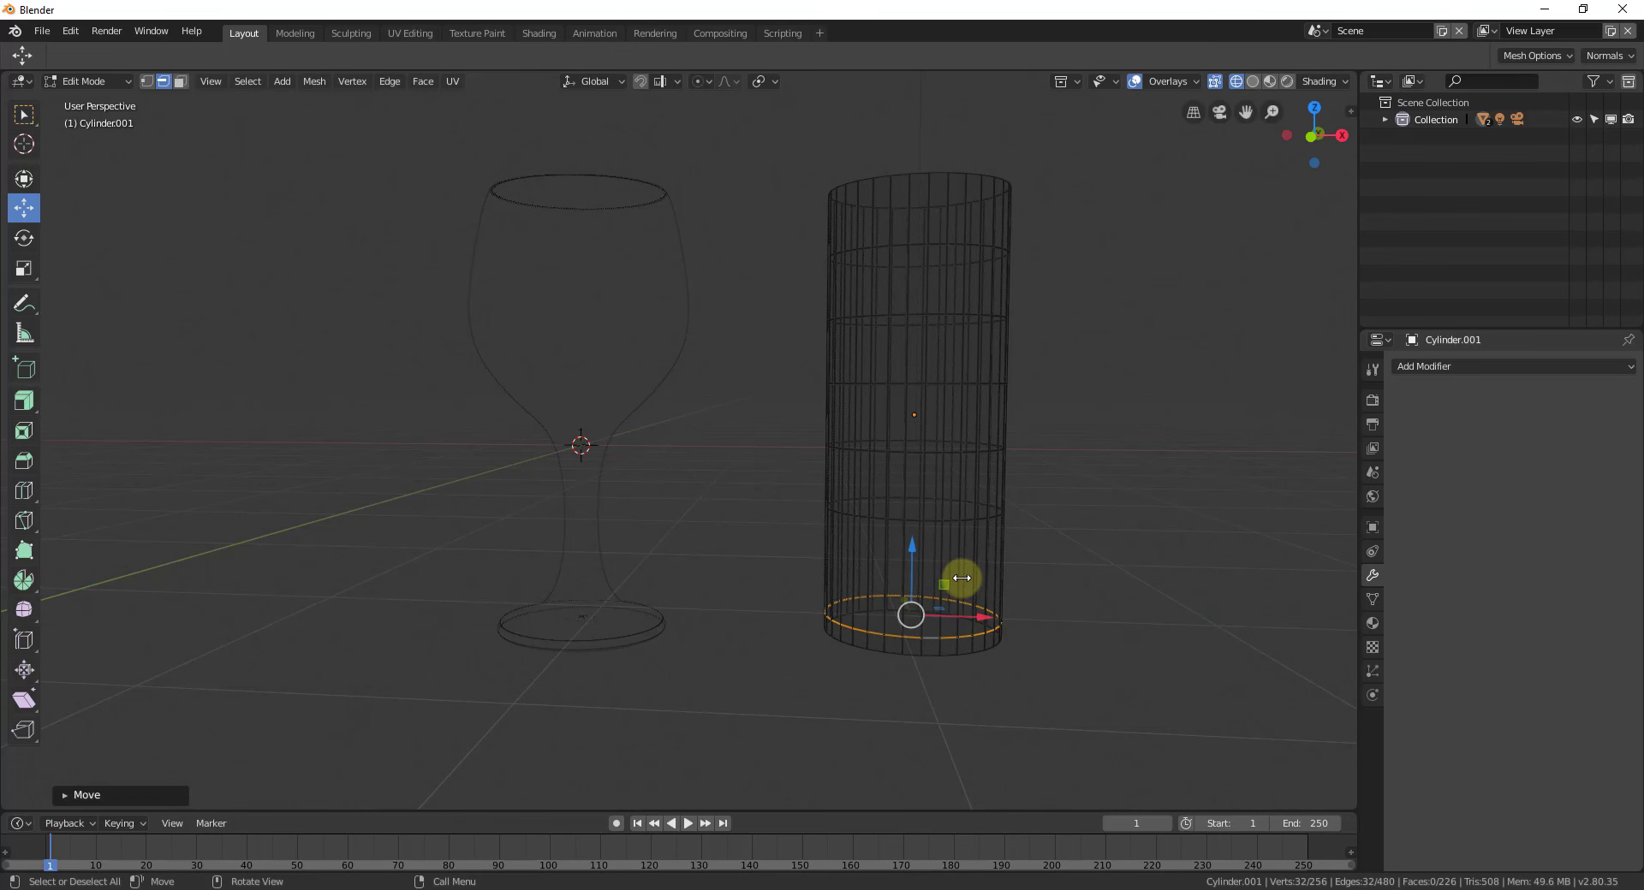
- Switch to the front orthographic view and scale the lowest edge loop in slightly, to about 0.98
left_click(1314, 128)
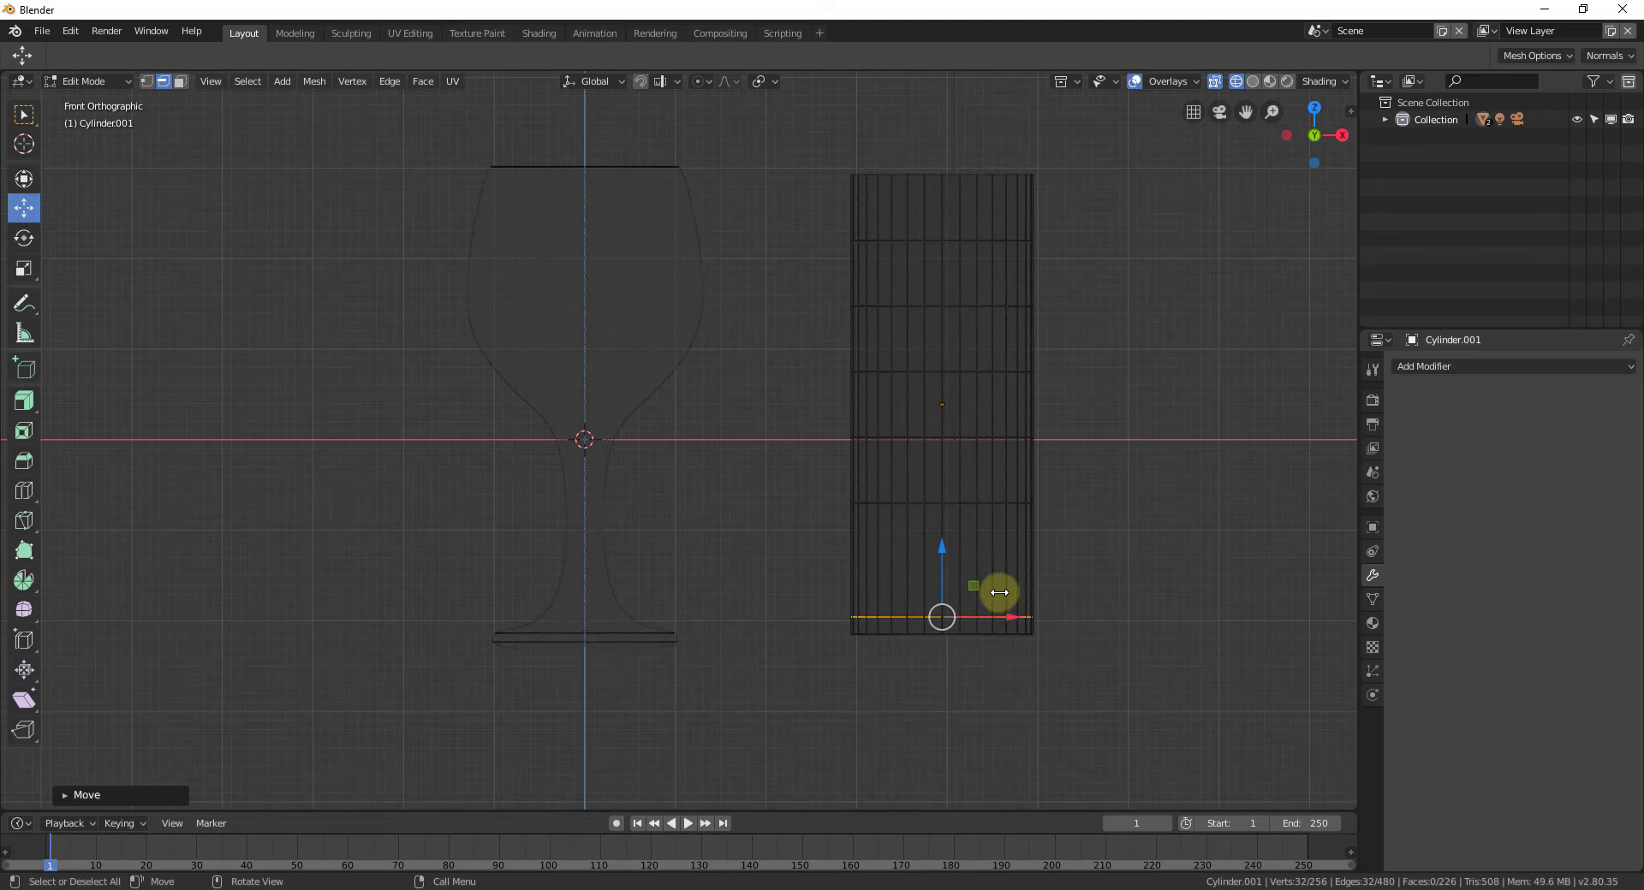
scroll(994, 590, "up", 1)
key("s")
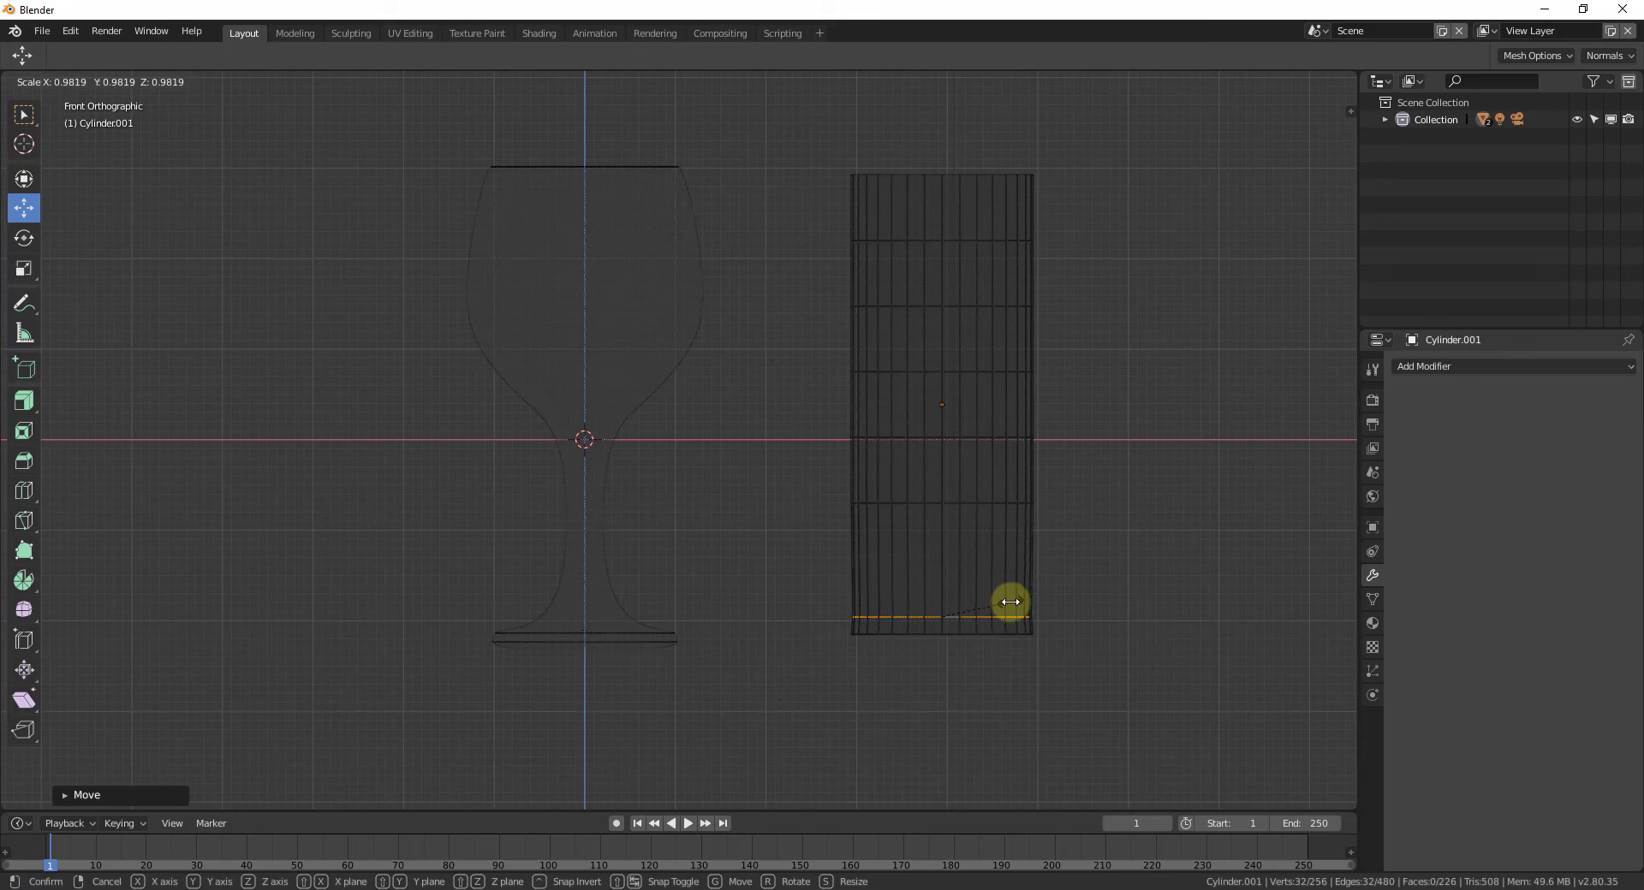
left_click(1010, 602)
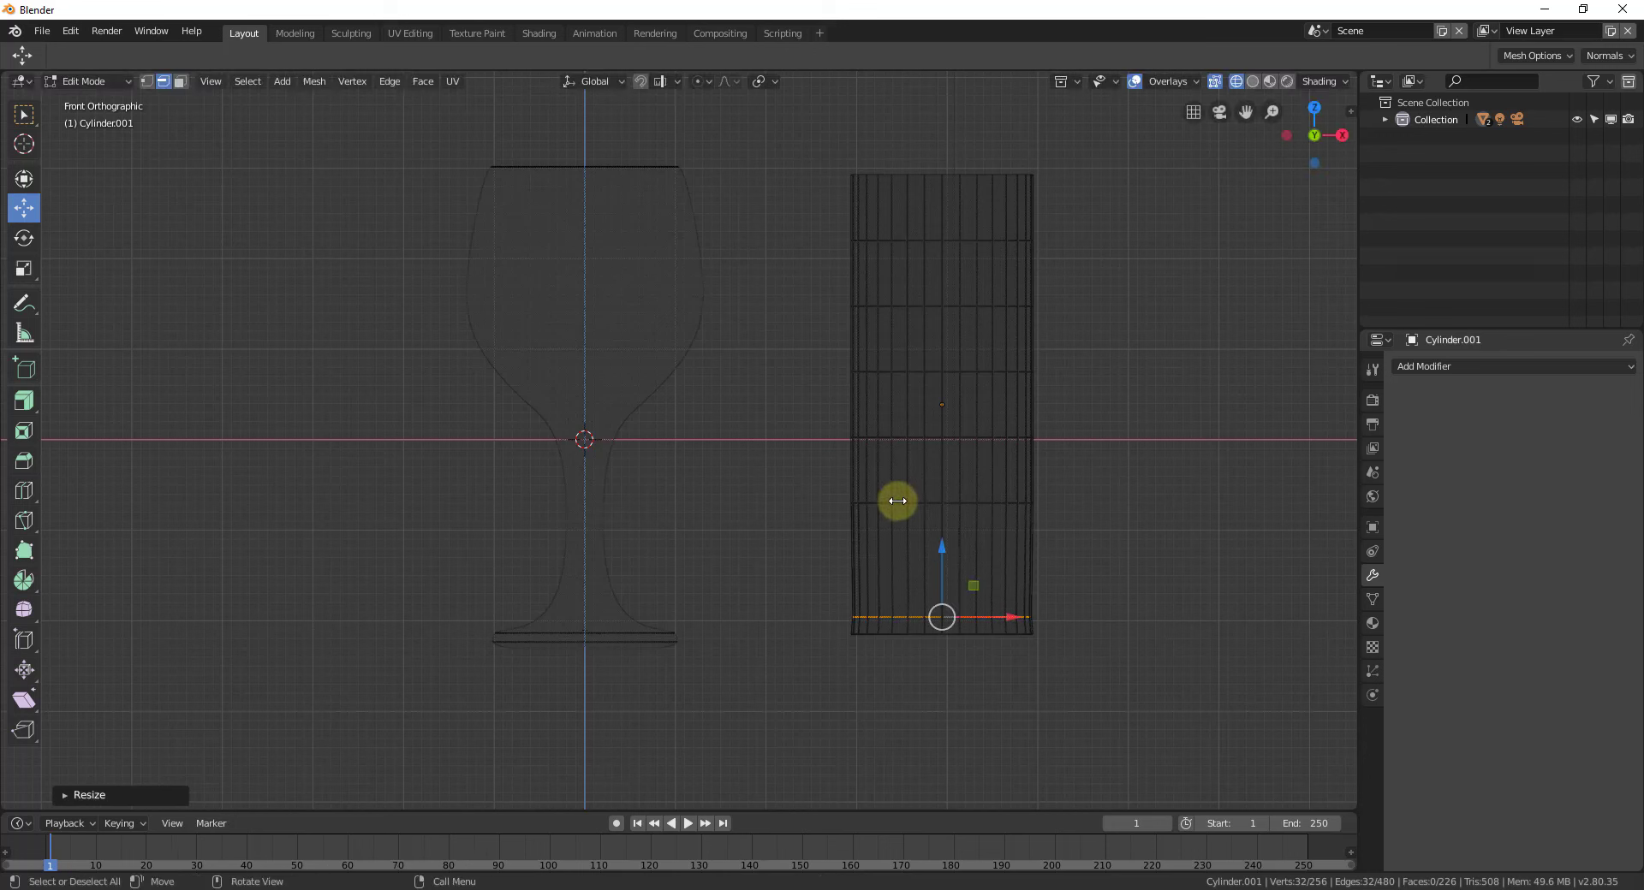
- Lower the second edge loop from the bottom to just above the foot and scale it to about 0.19 for the stem's base
left_click(948, 502, "alt")
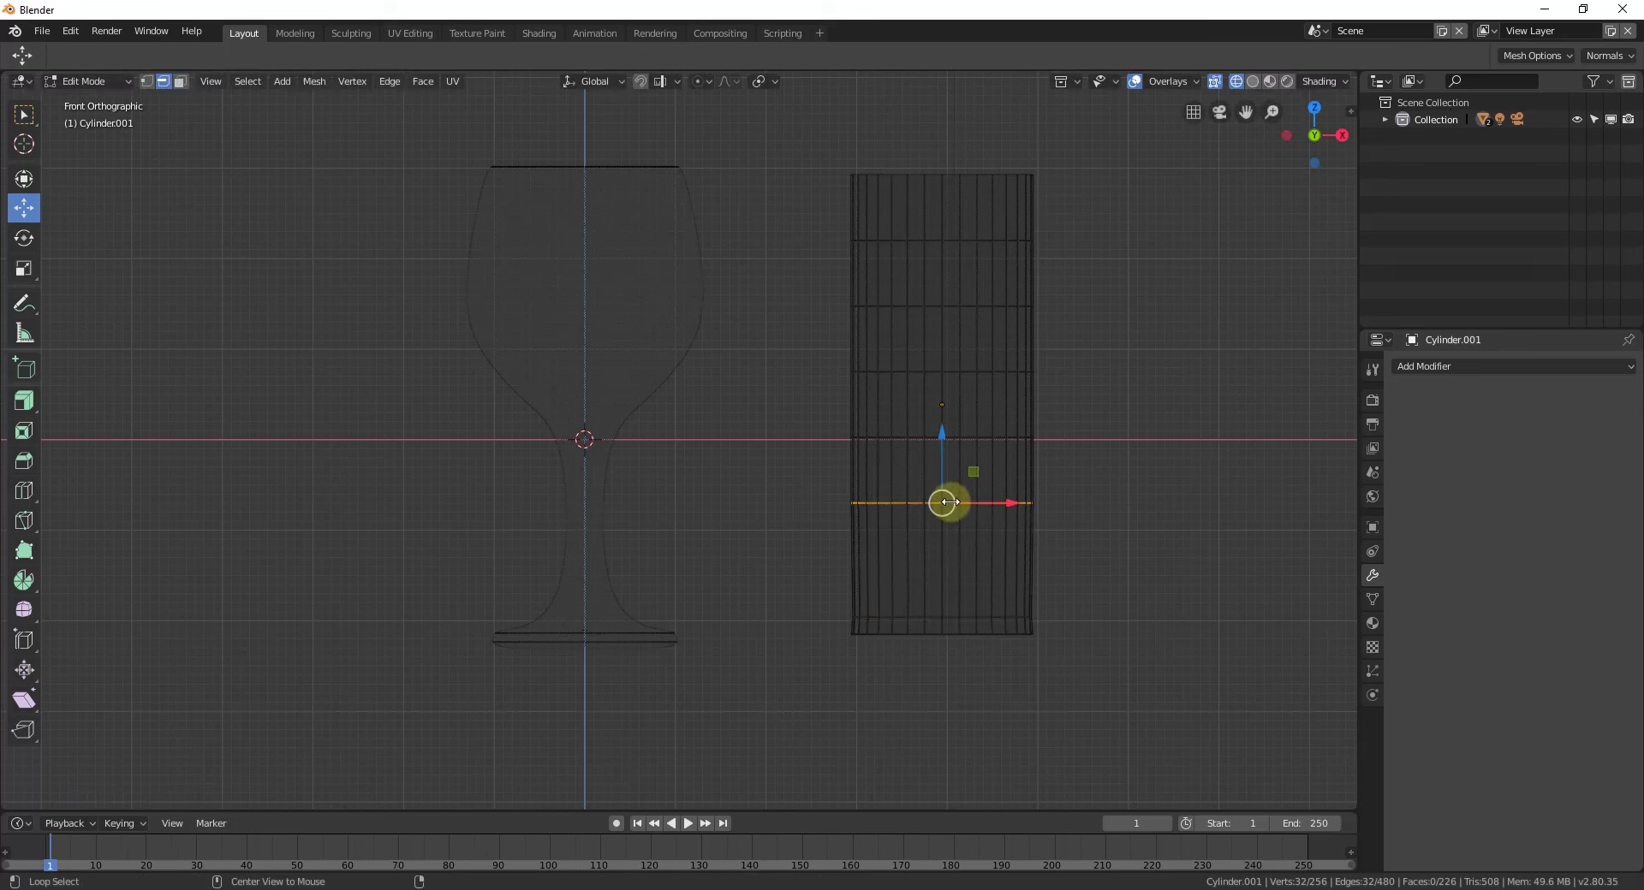
left_click_drag(941, 439, 937, 537)
key("s")
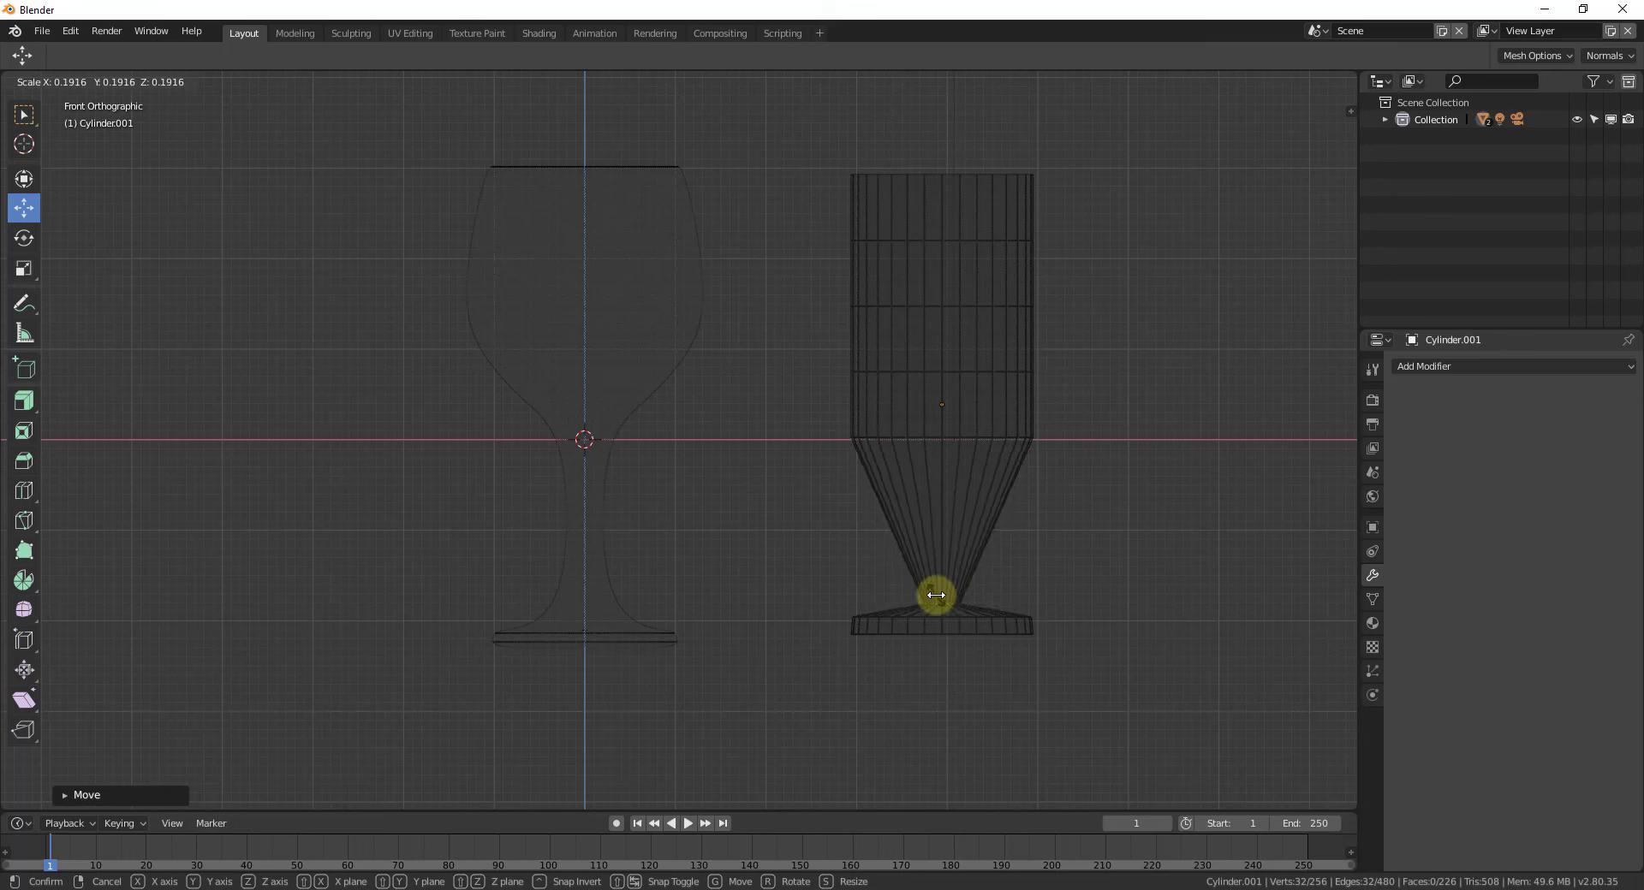
left_click(936, 594)
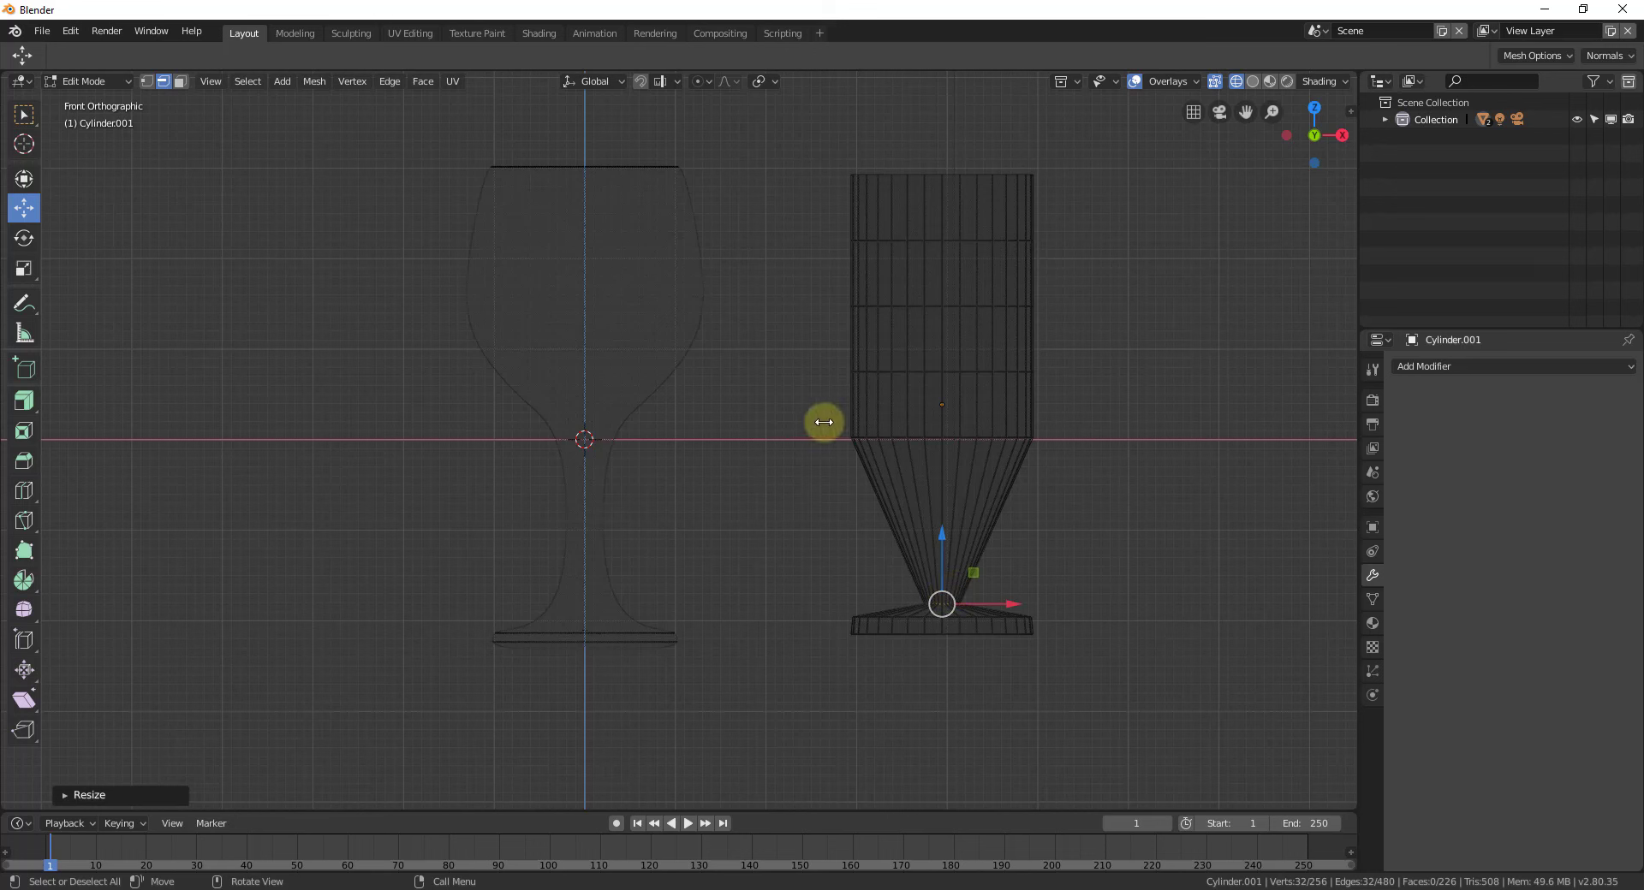
- Select the edge loop level with the red X axis line and scale it to about 0.3 for the top of the stem
left_click(898, 436, "alt")
mouse_move(945, 374)
left_mouse_down()
mouse_move(942, 355)
mouse_move(949, 375)
left_mouse_up()
key("s")
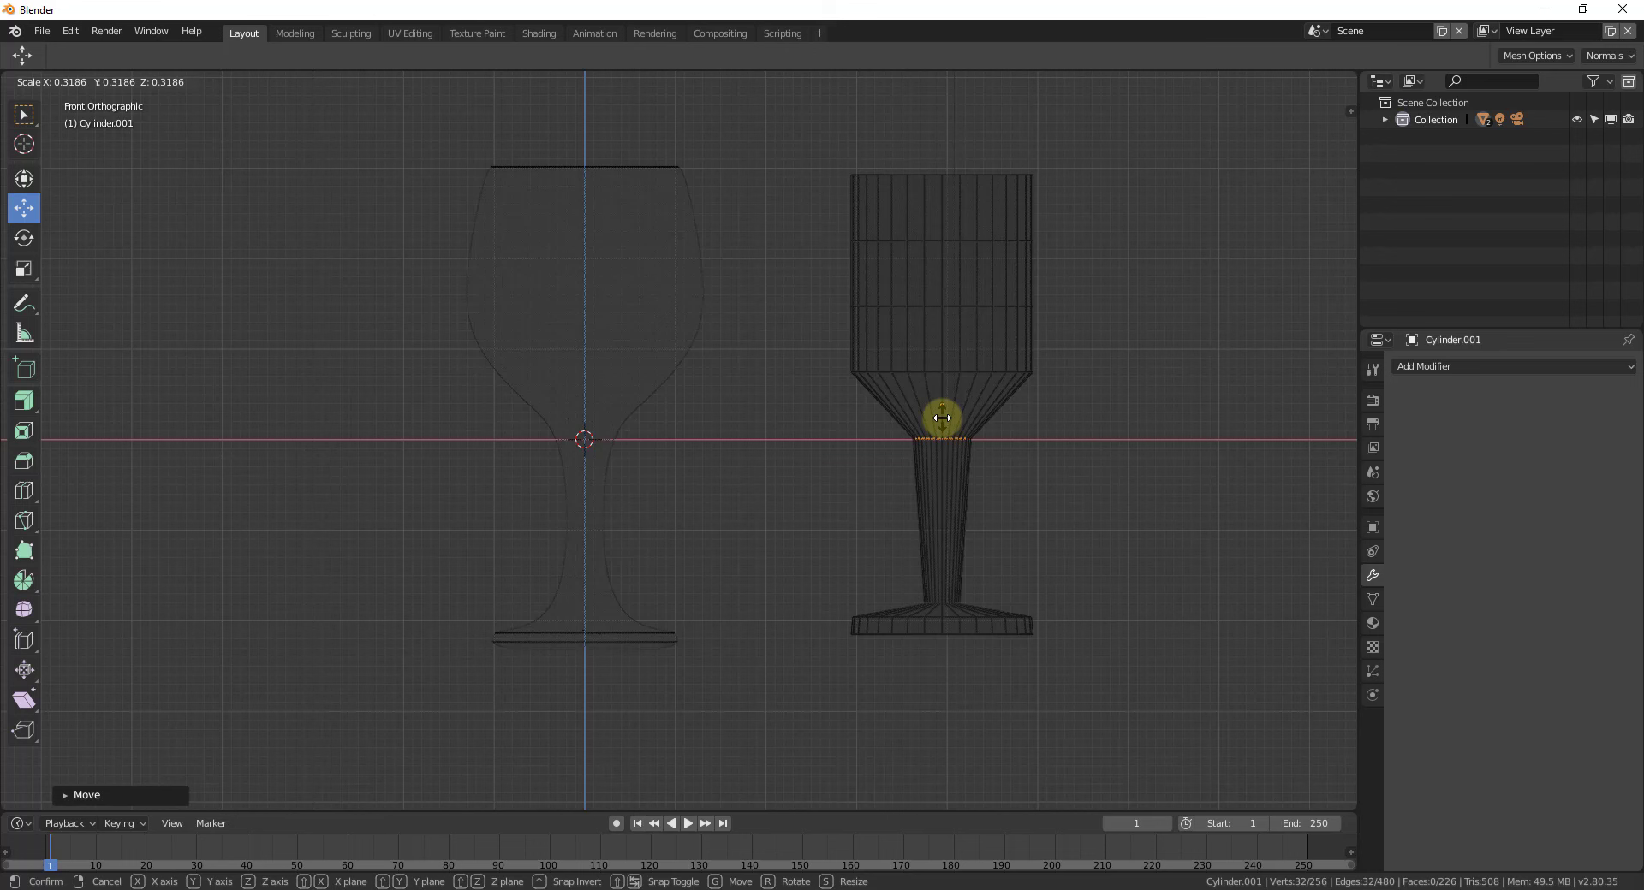
left_click(942, 420)
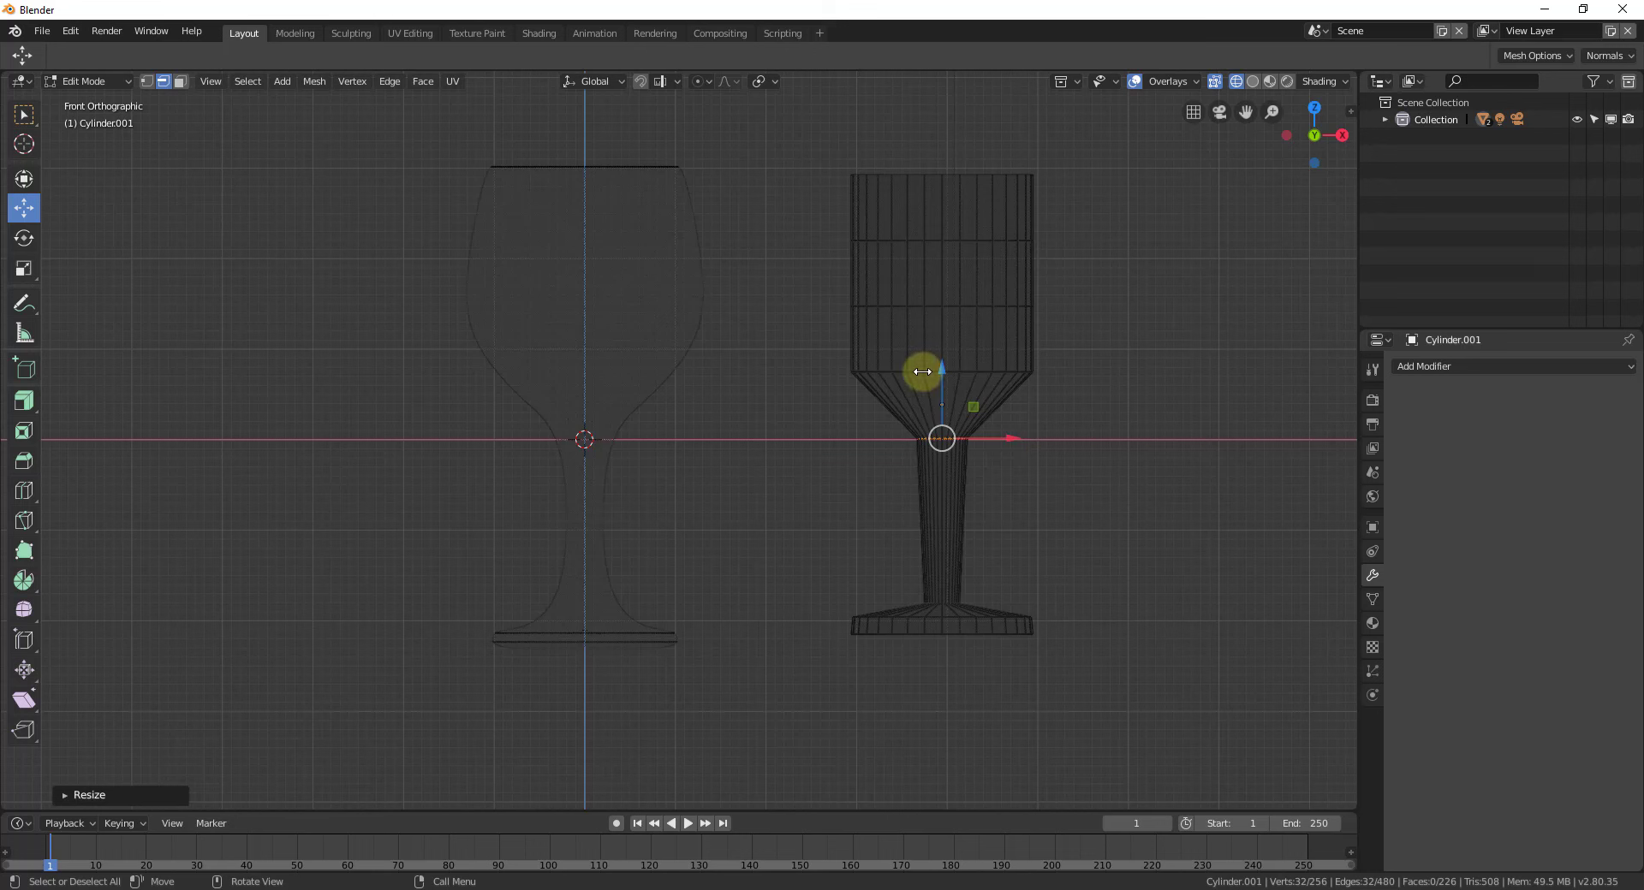
- Lower the edge loop directly above the stem slightly along Z and scale it to about 1.1 for the lower bowl
left_click_drag(922, 370, 940, 363)
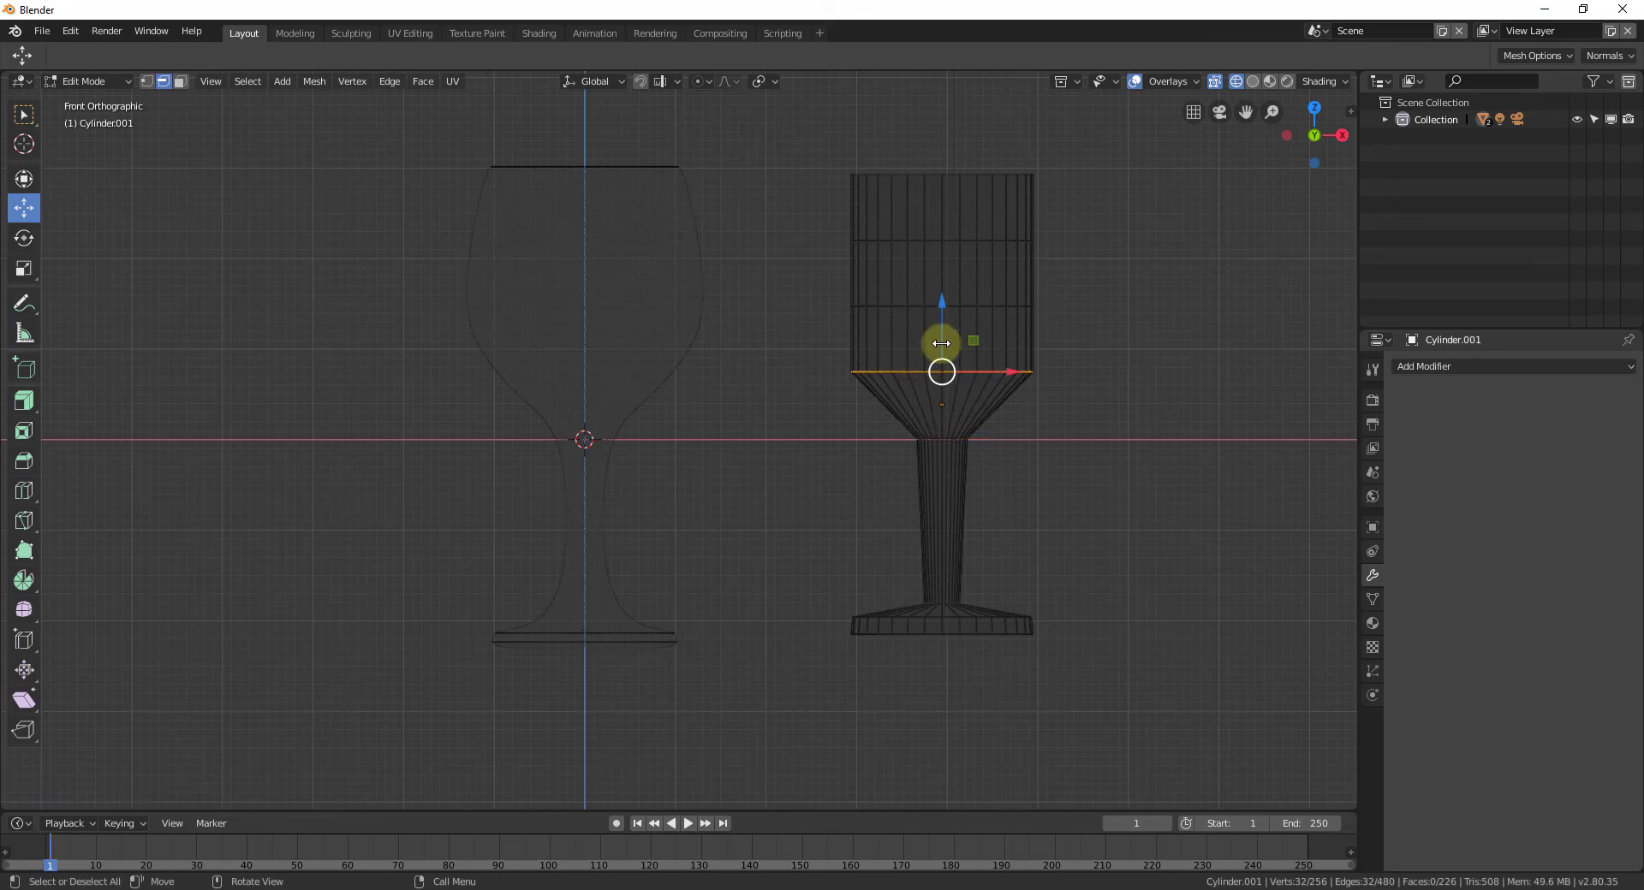
left_click_drag(945, 305, 947, 316)
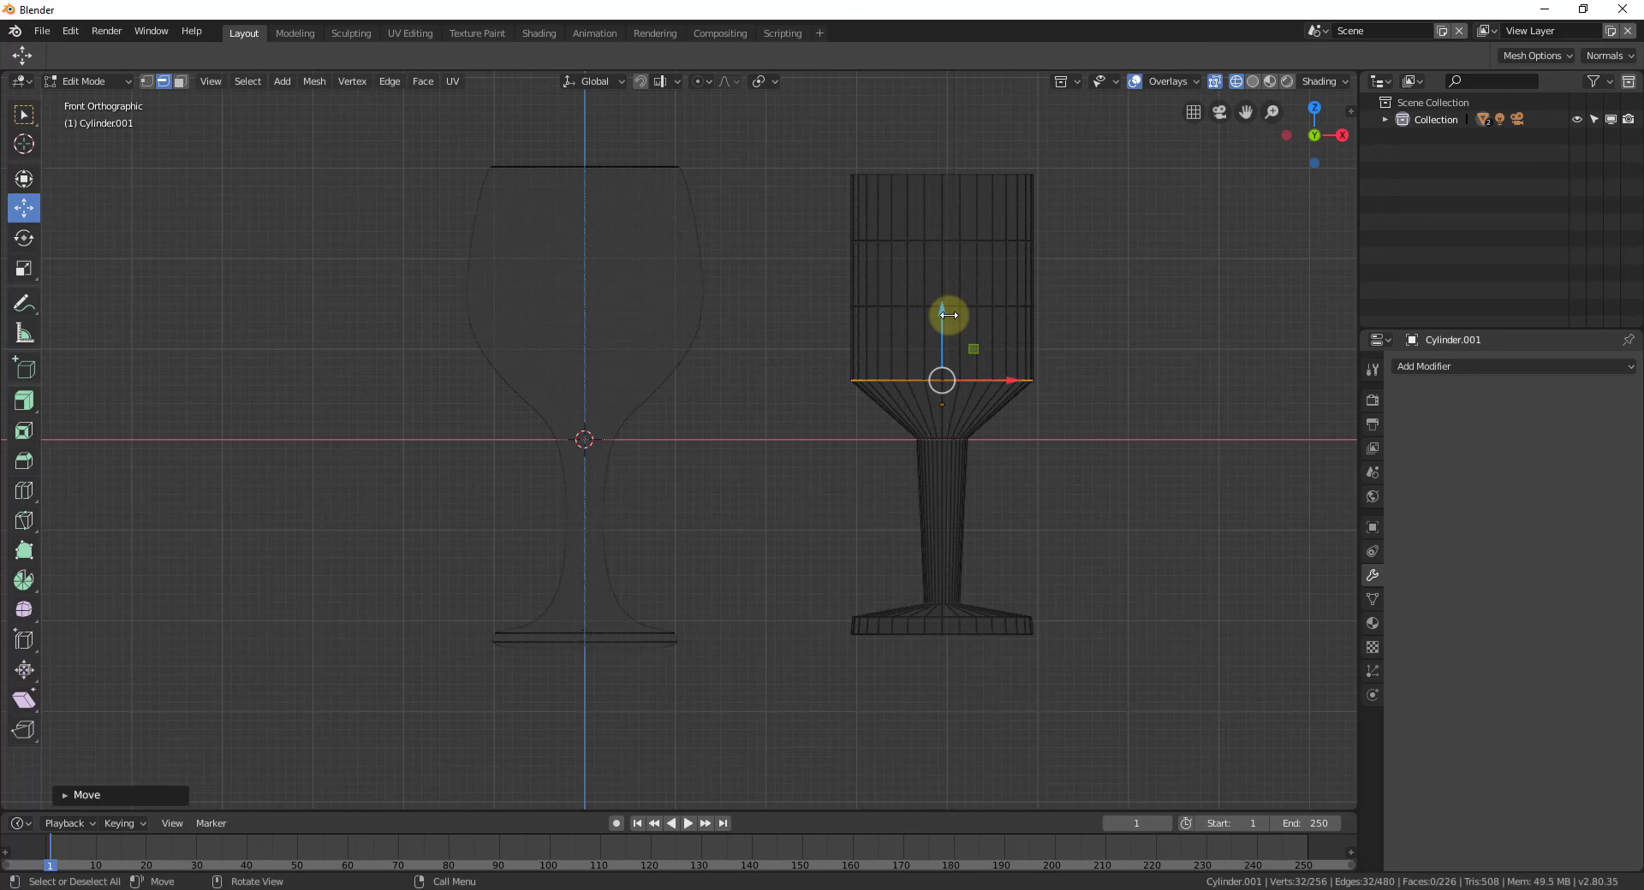
key("s")
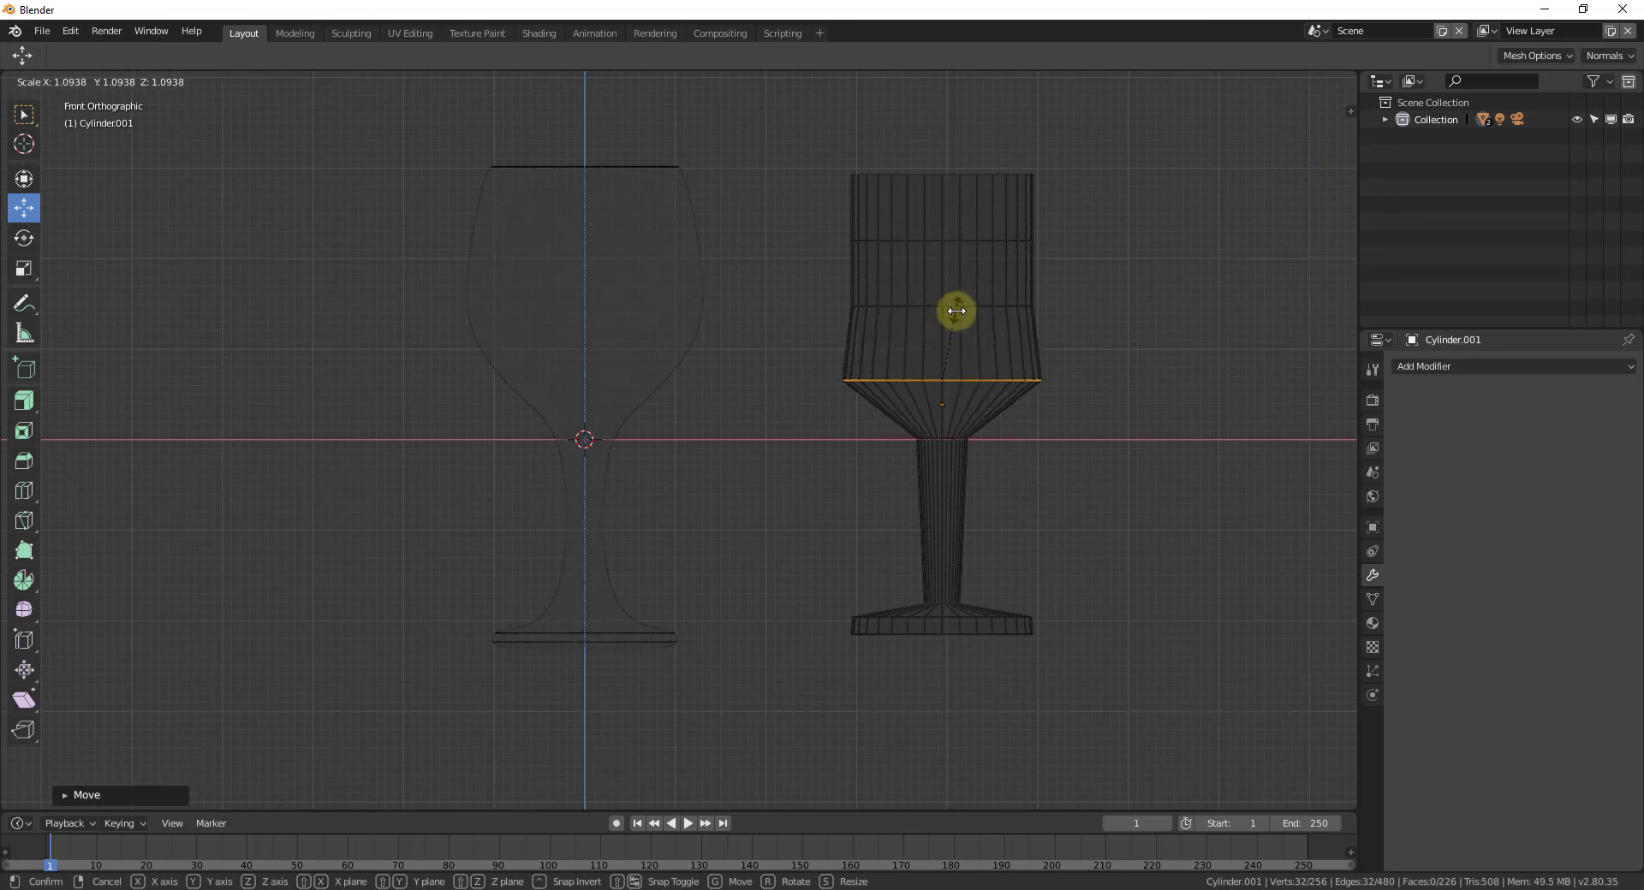
left_click(954, 310)
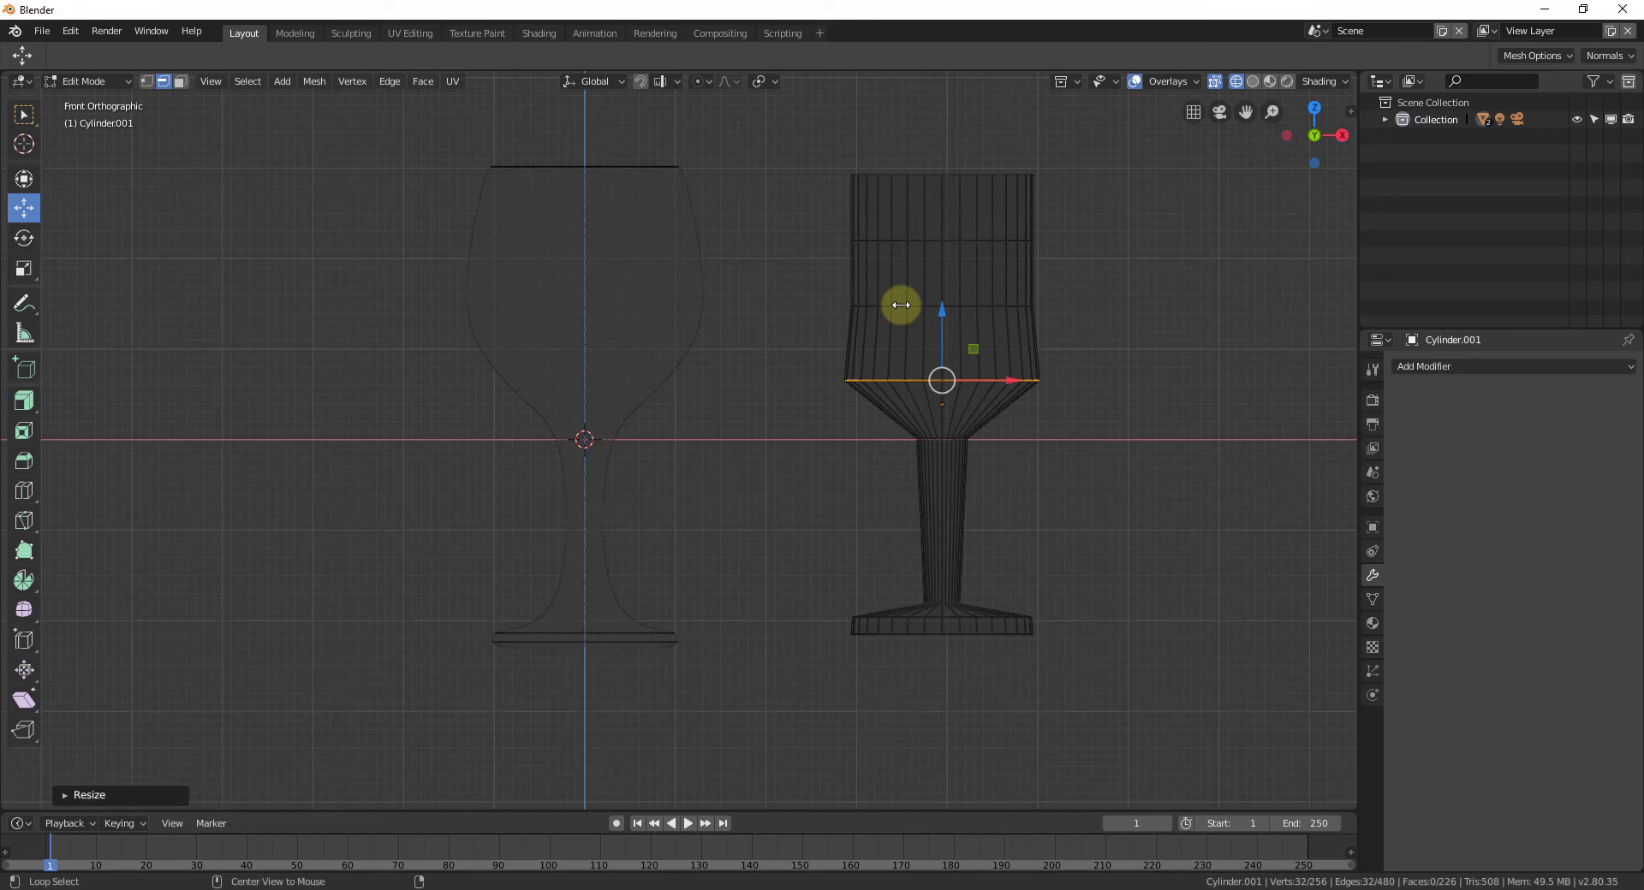
- Widen the bowl by scaling its middle edge loop to about 1.33 and the loop above it to about 1.27
left_click(900, 304, "alt")
key("s")
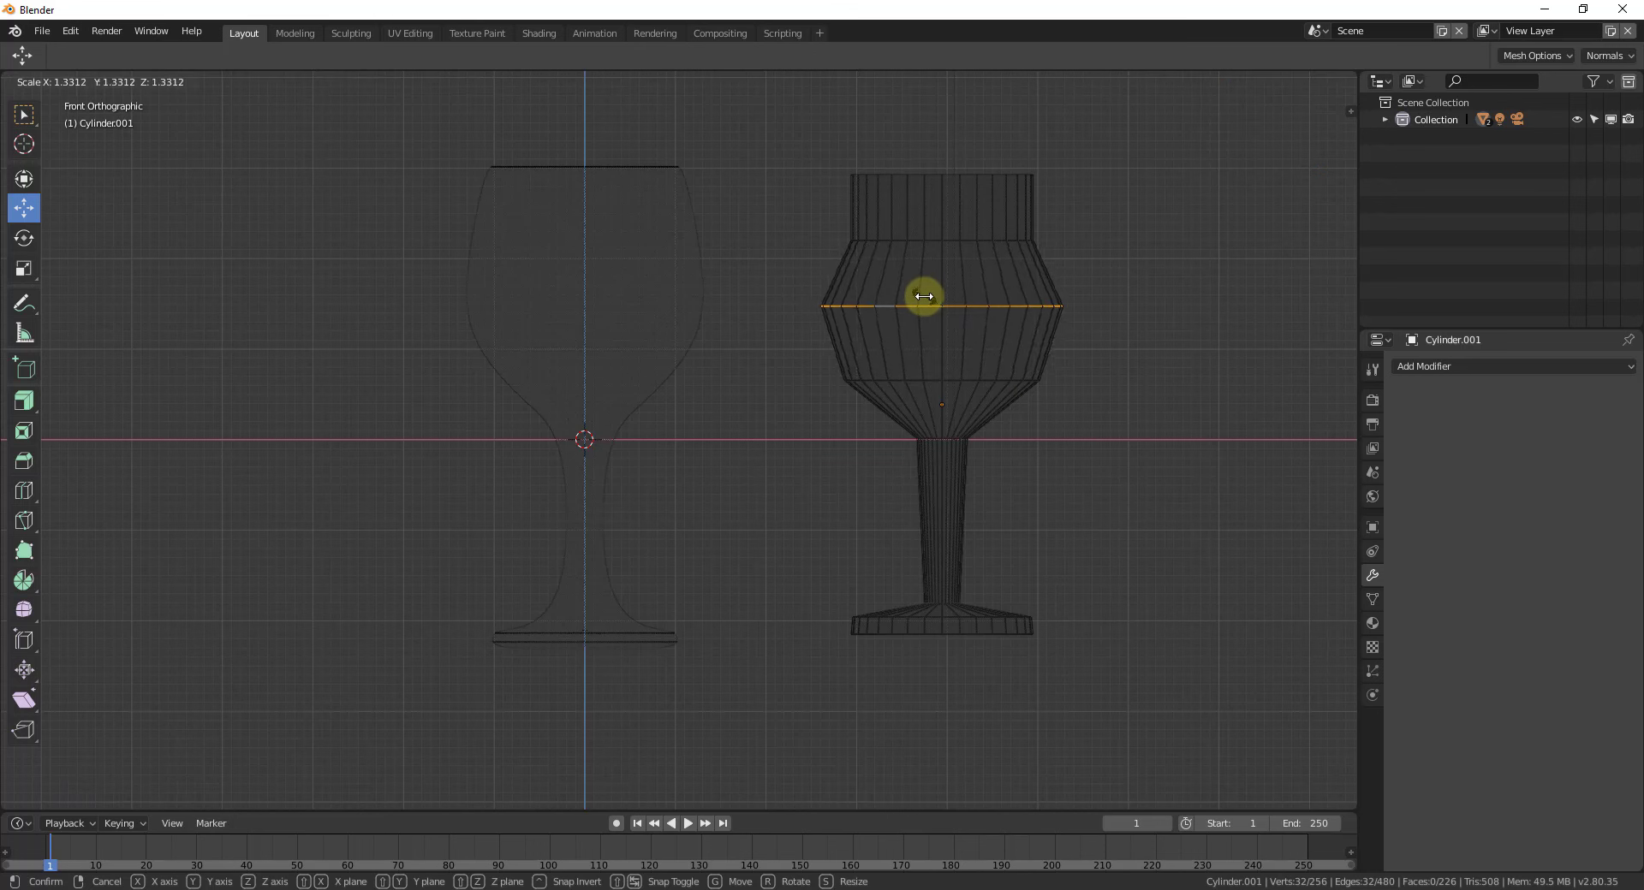
left_click(926, 298)
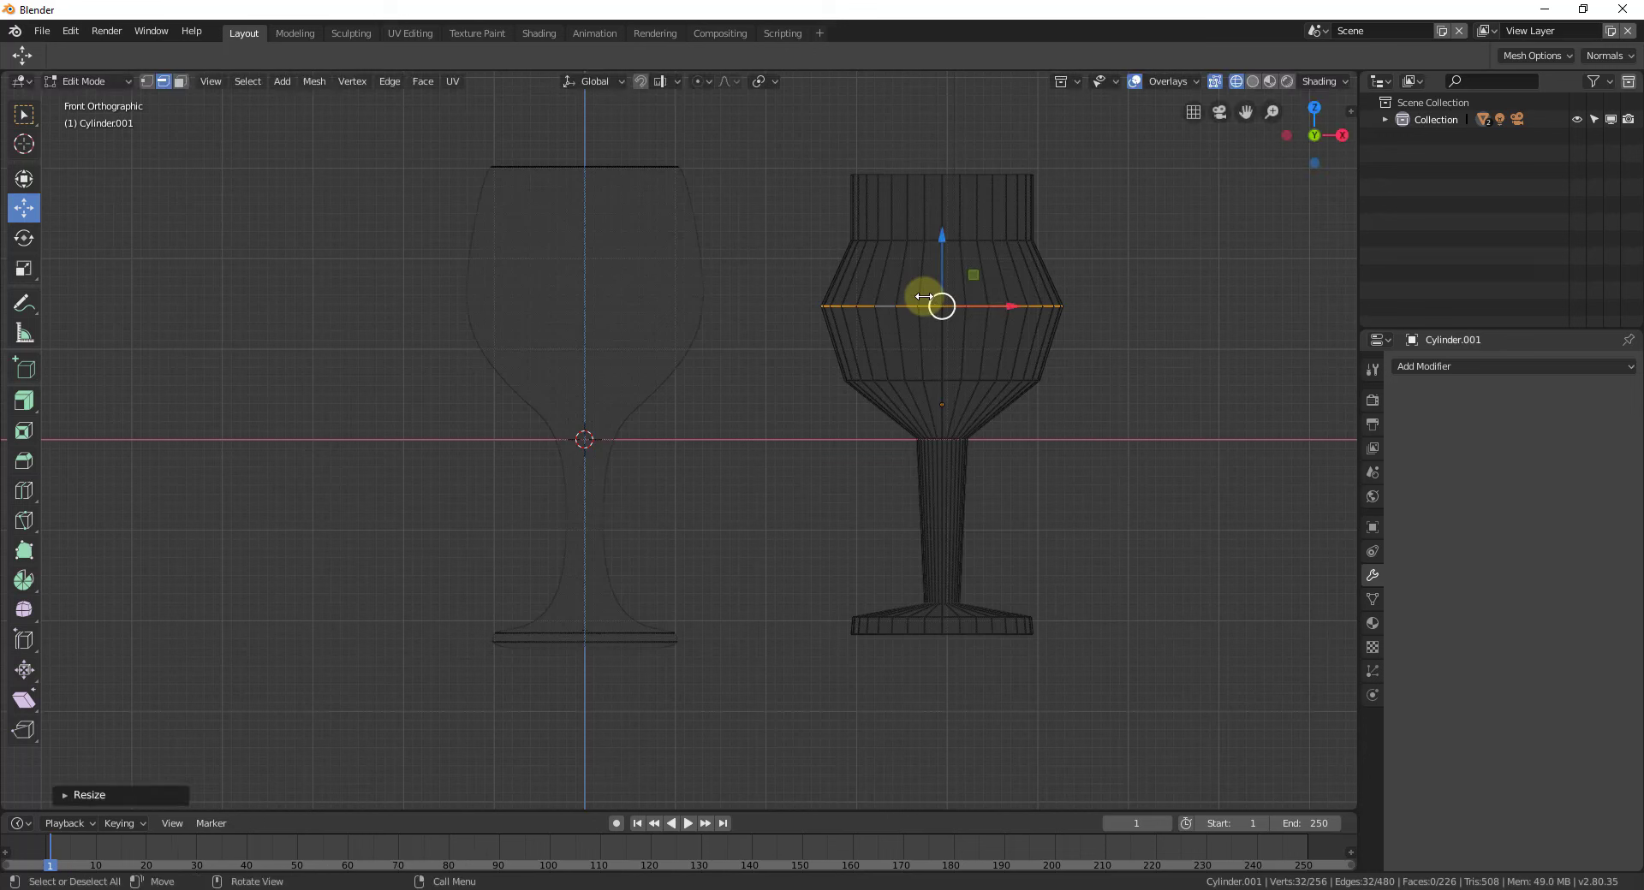
left_click(915, 240)
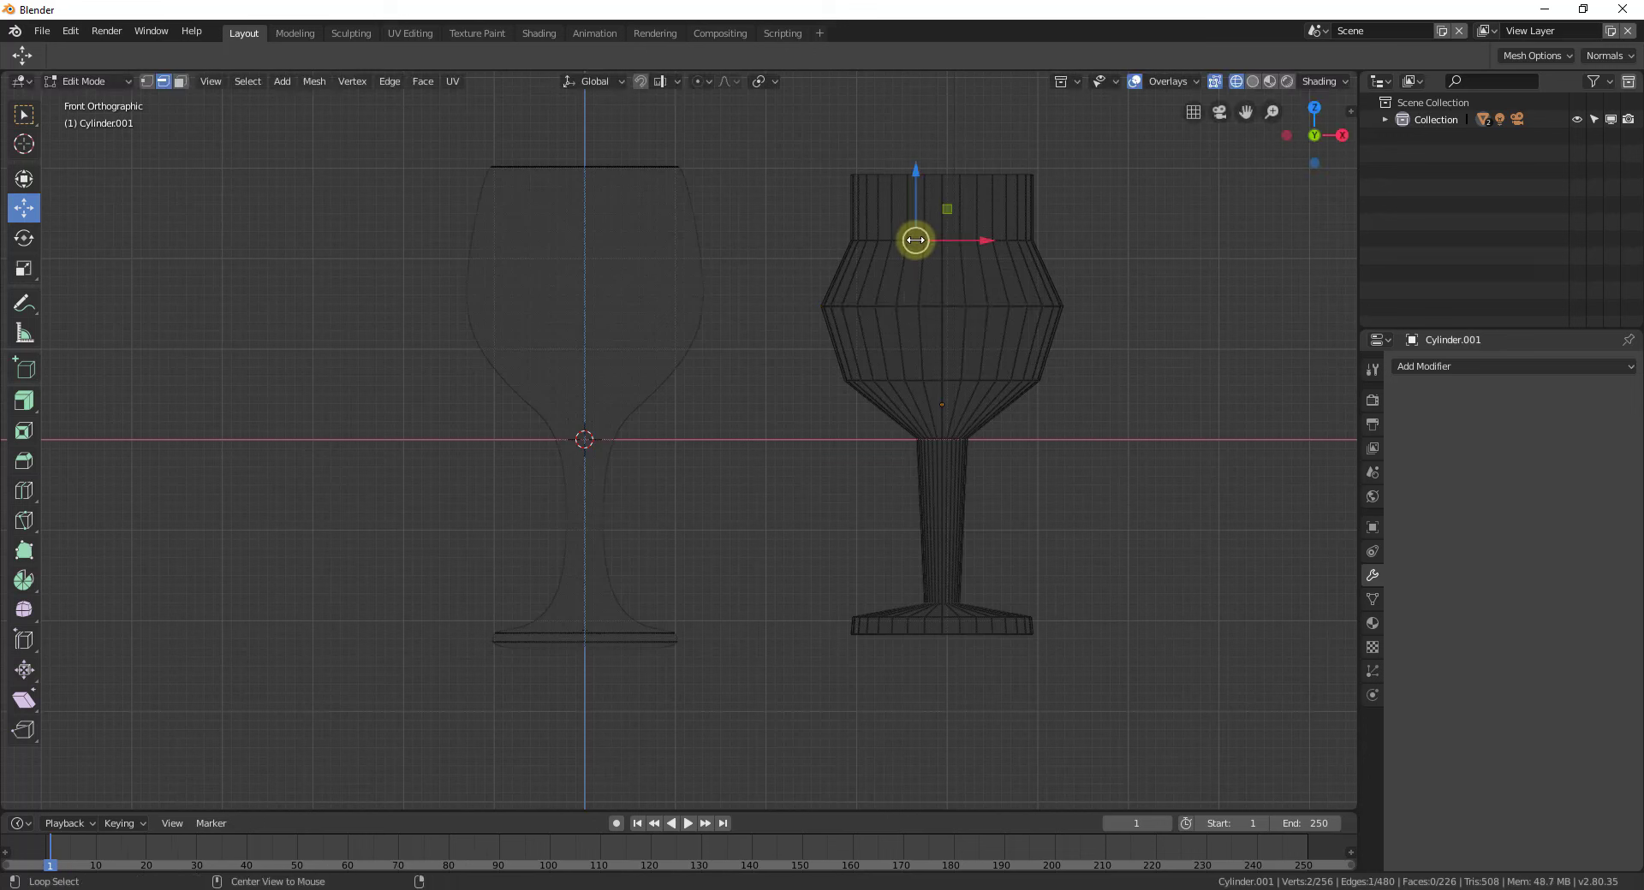
left_click(915, 239, "alt")
key("s")
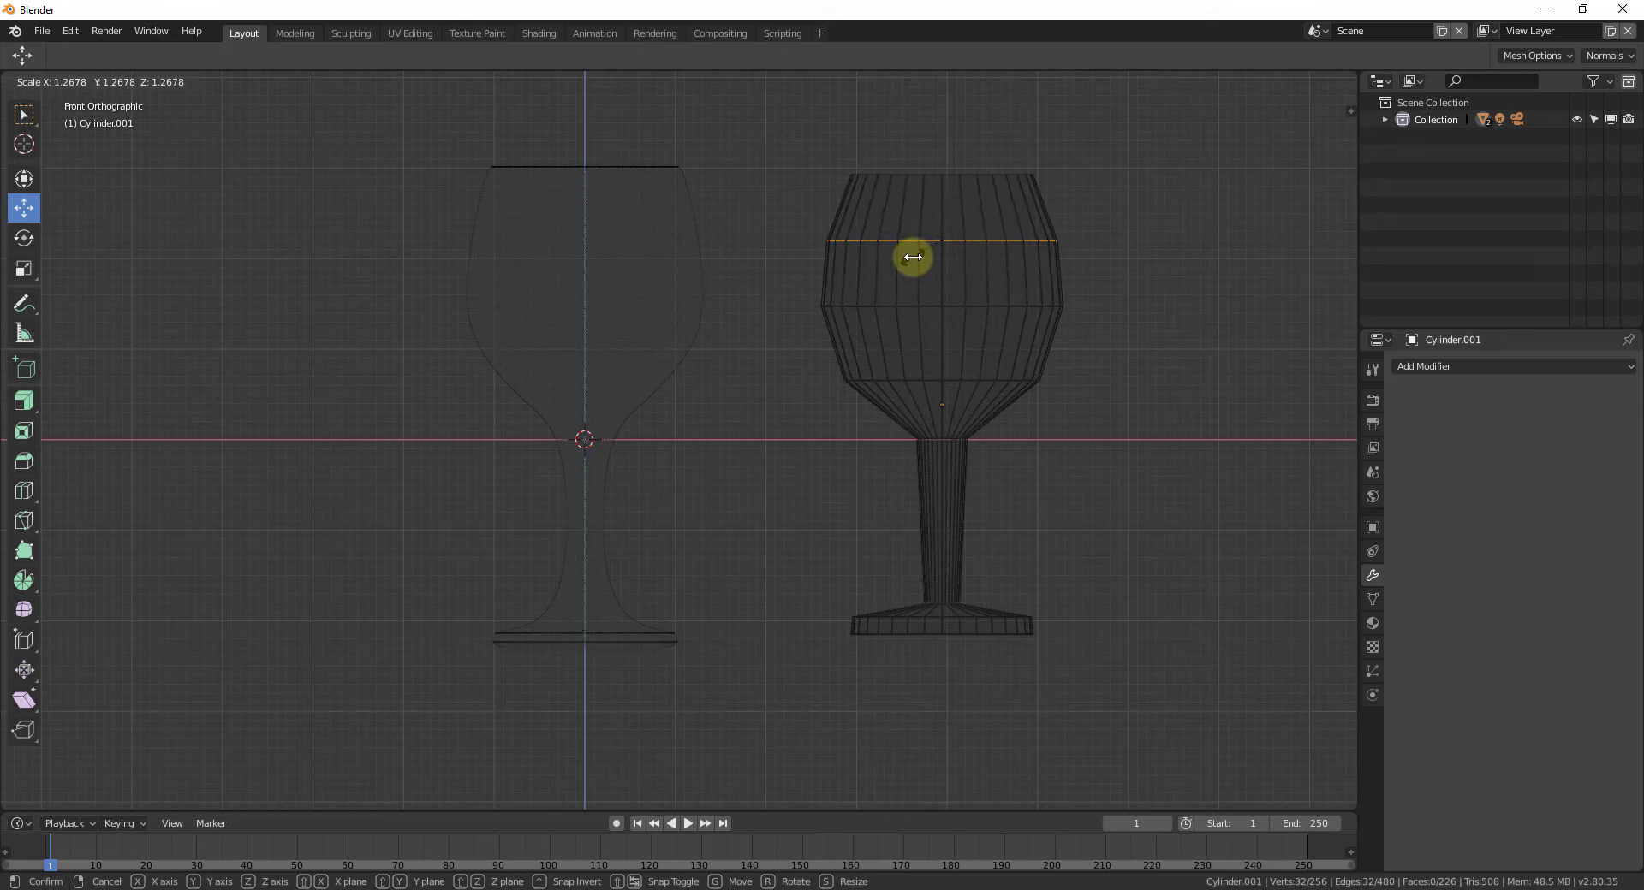
left_click(913, 256)
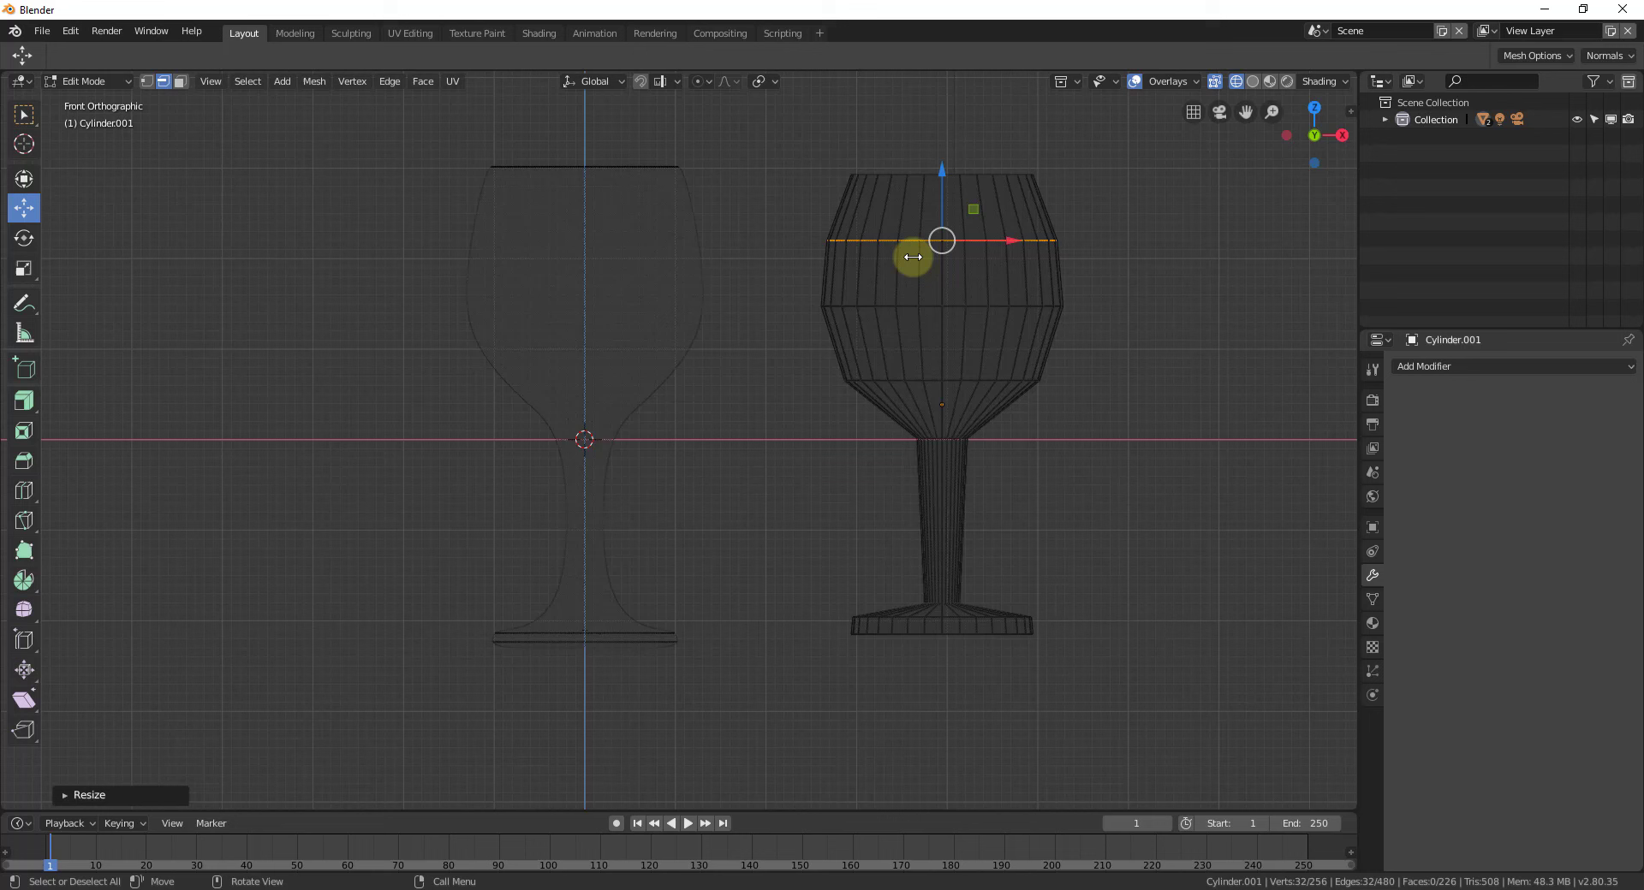
- Raise the top rim loop slightly to the reference glass's rim height and scale it outward a little
left_click(899, 173, "alt")
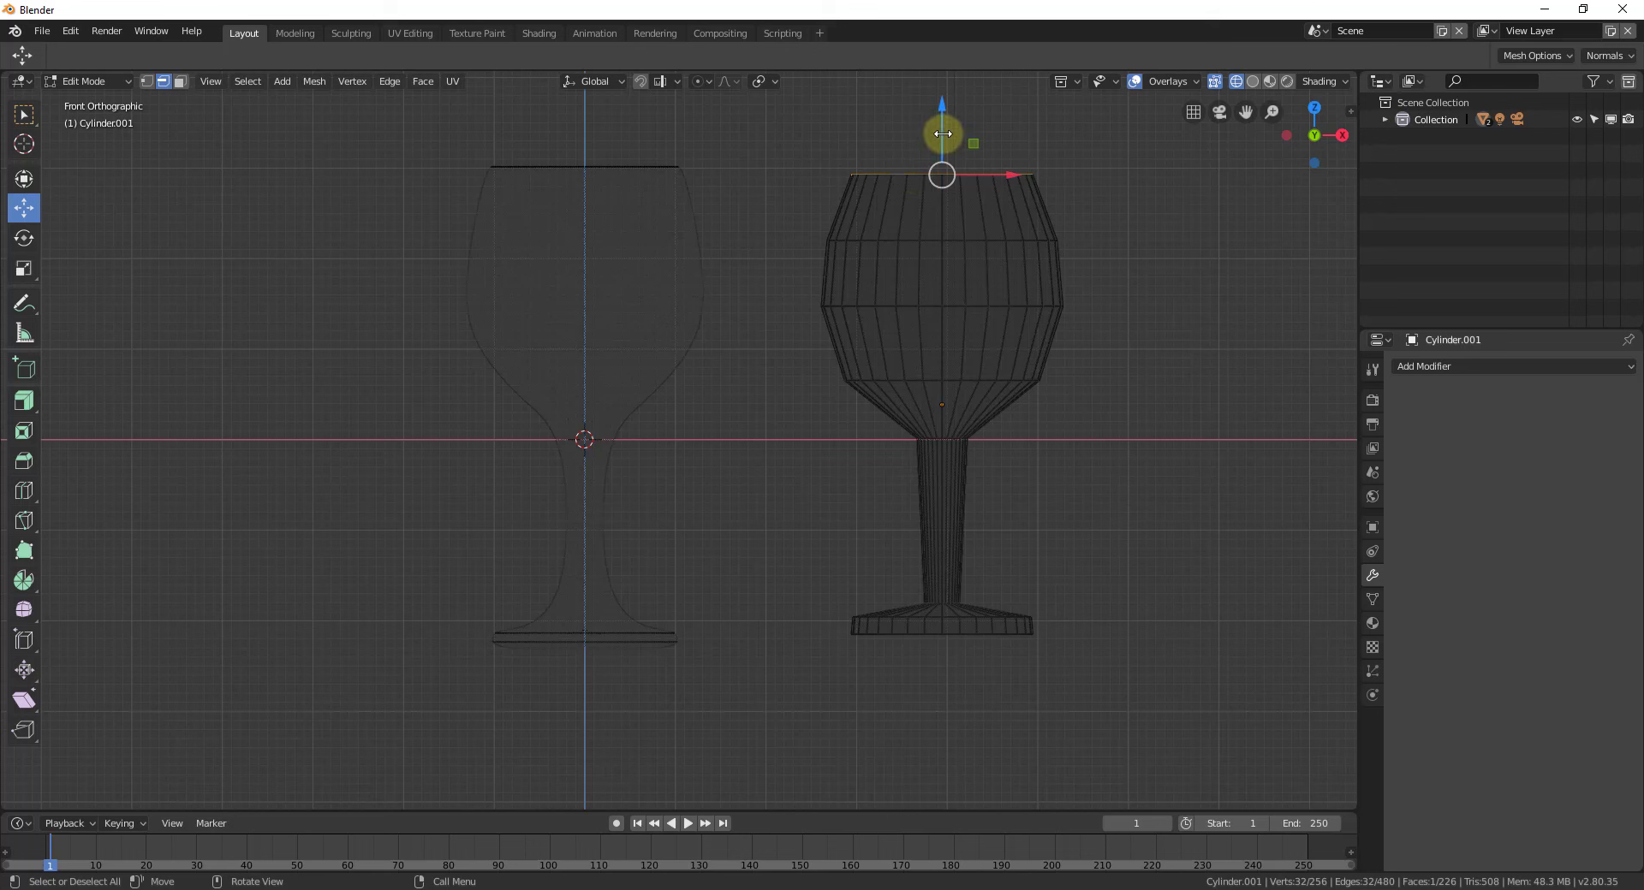
left_click_drag(943, 135, 943, 129)
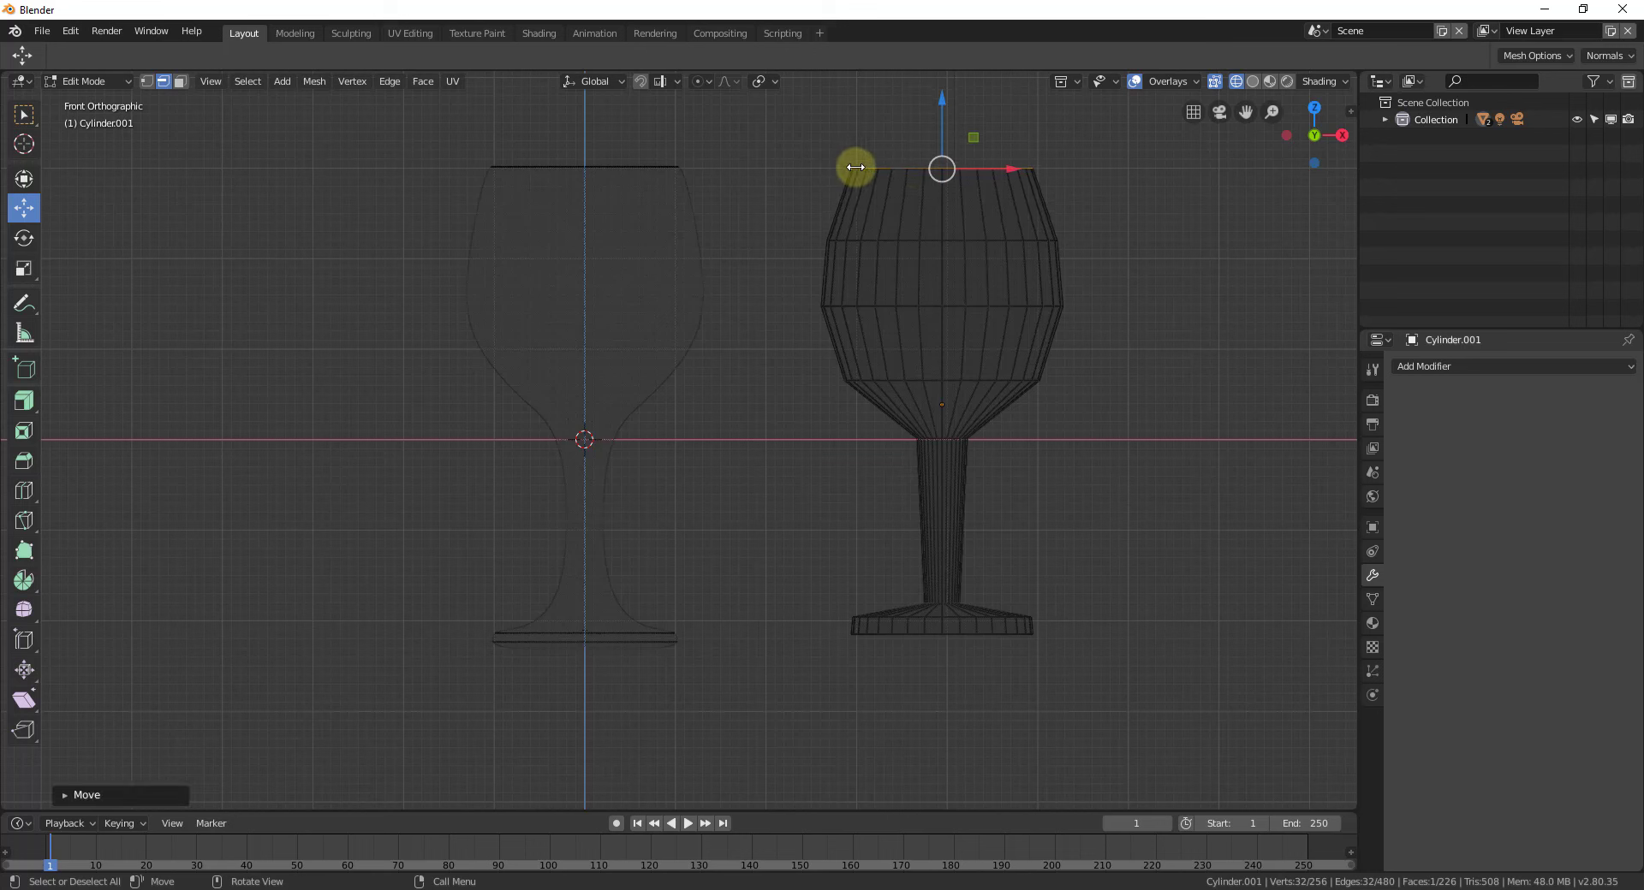
key("s")
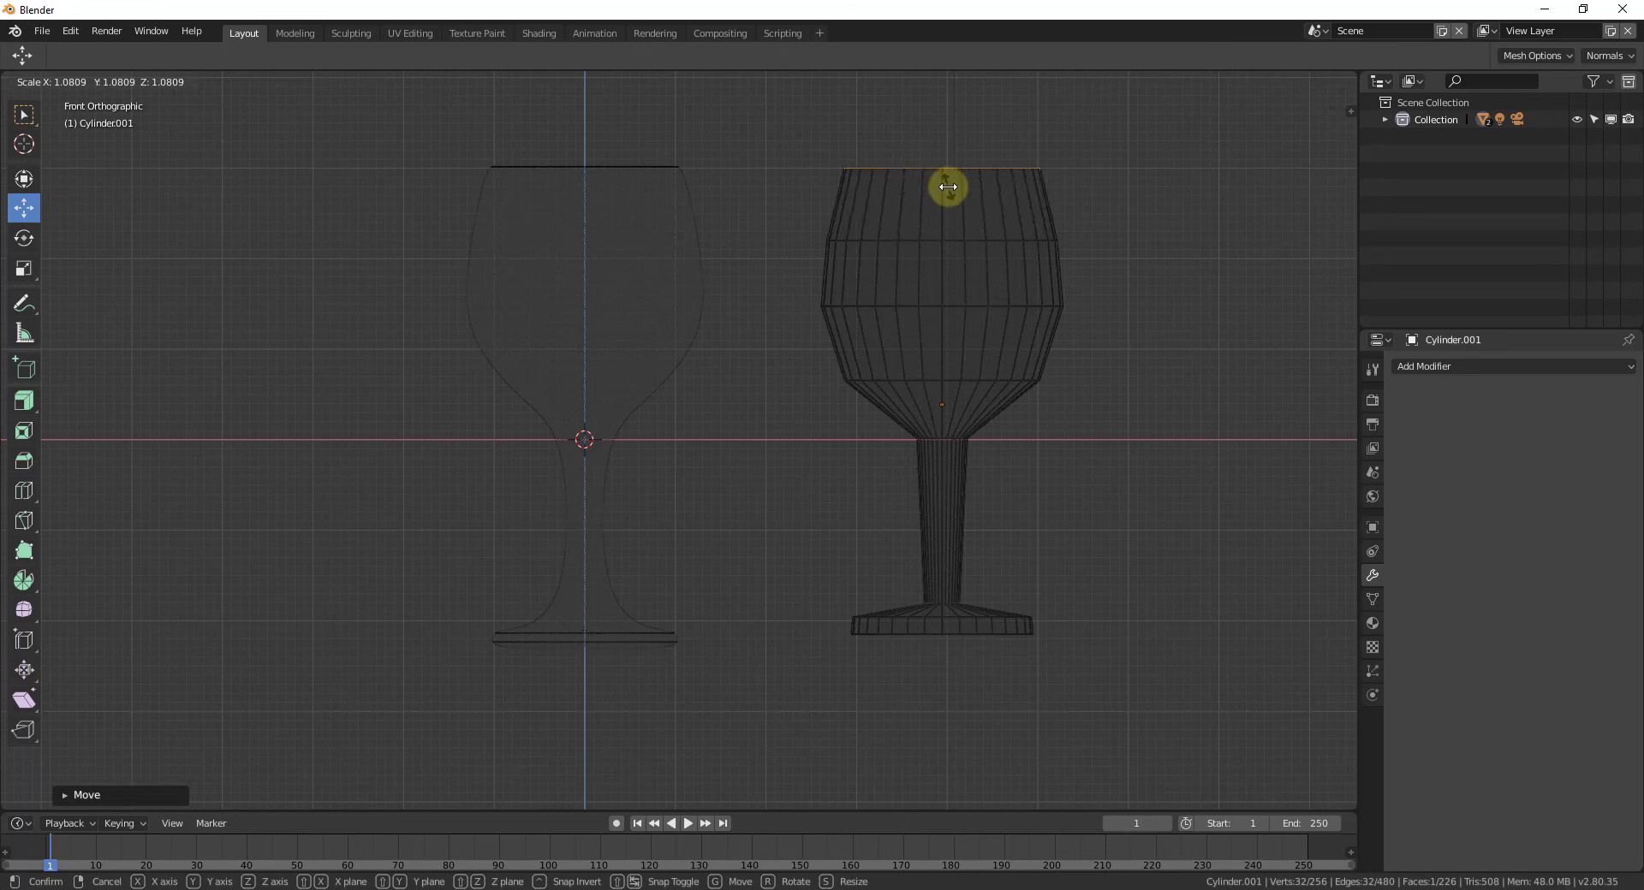
left_click(949, 185)
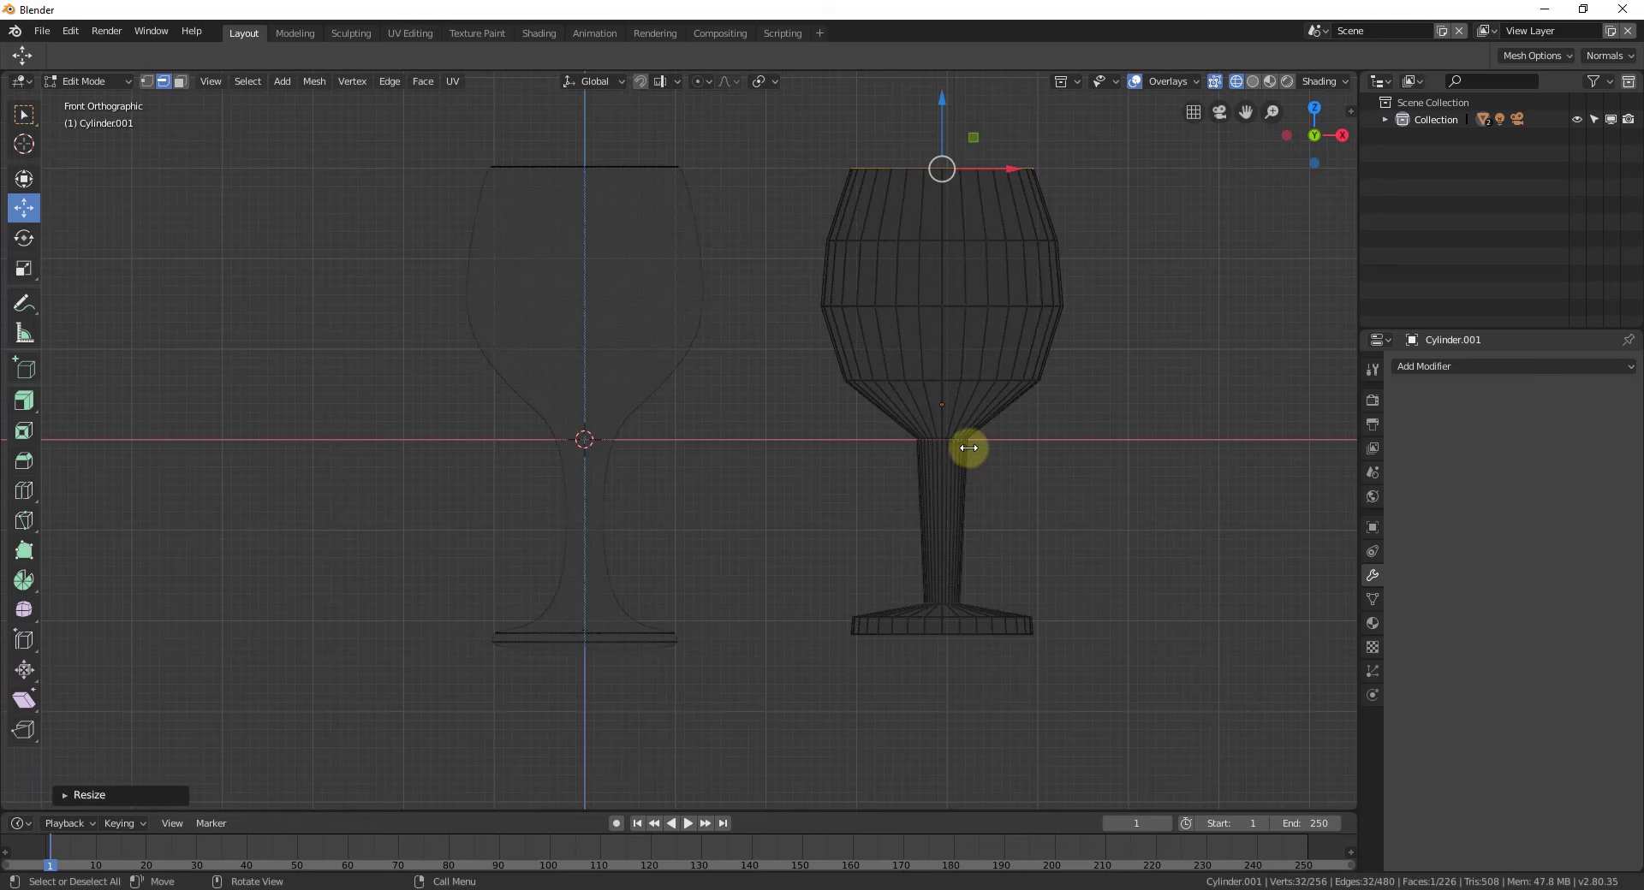
- Return to solid shading with nothing selected and view both glasses from above at an angle
scroll(965, 441, "down", 1)
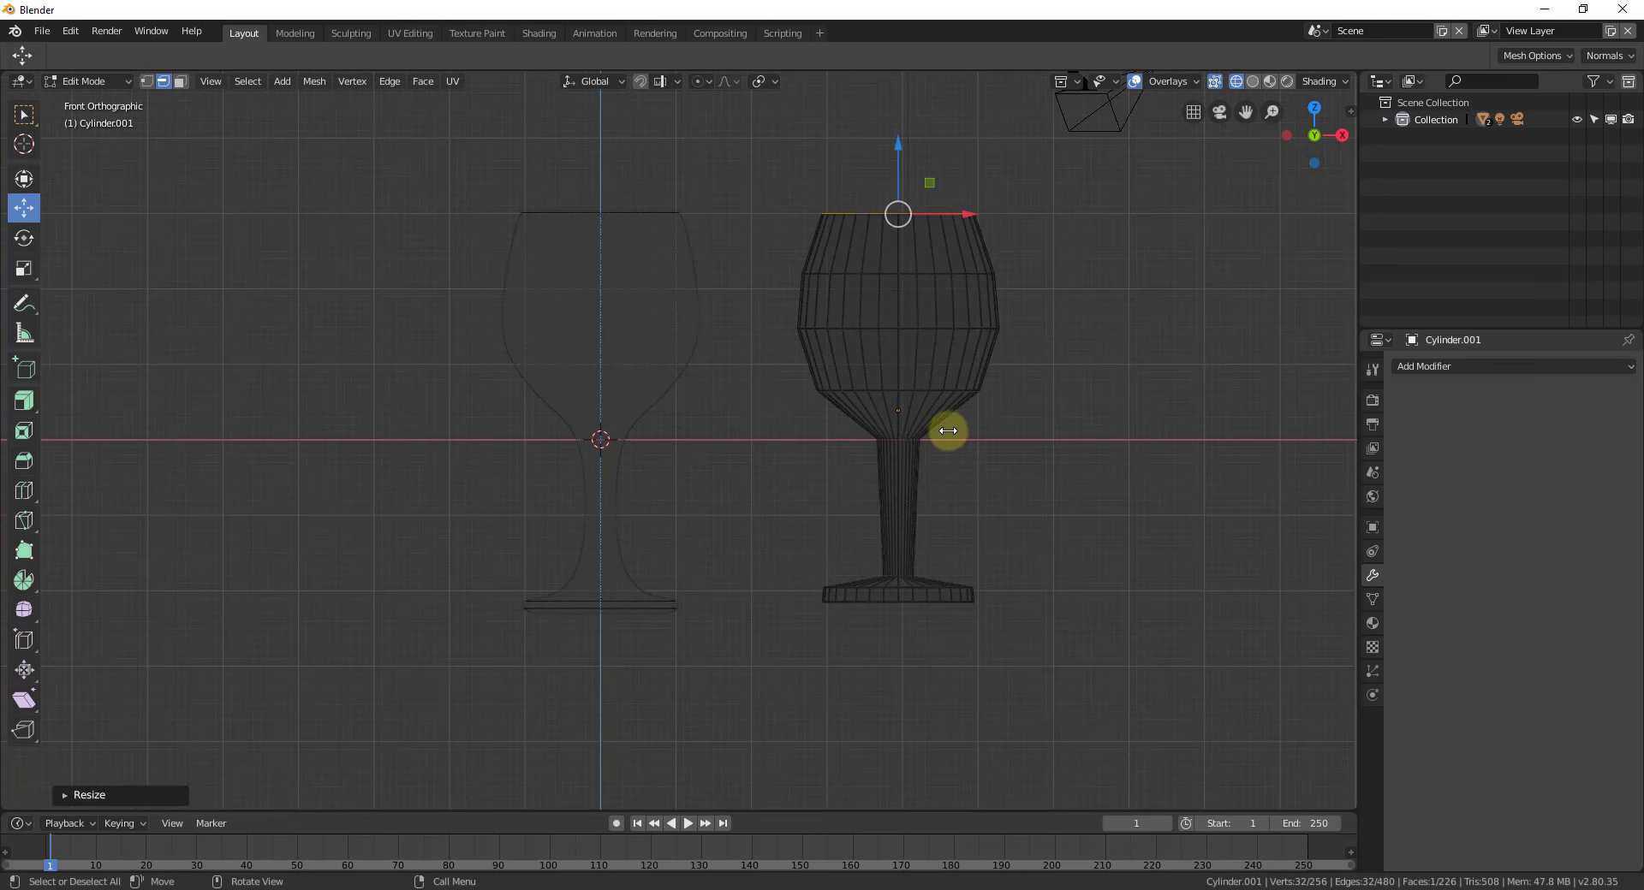
key("z")
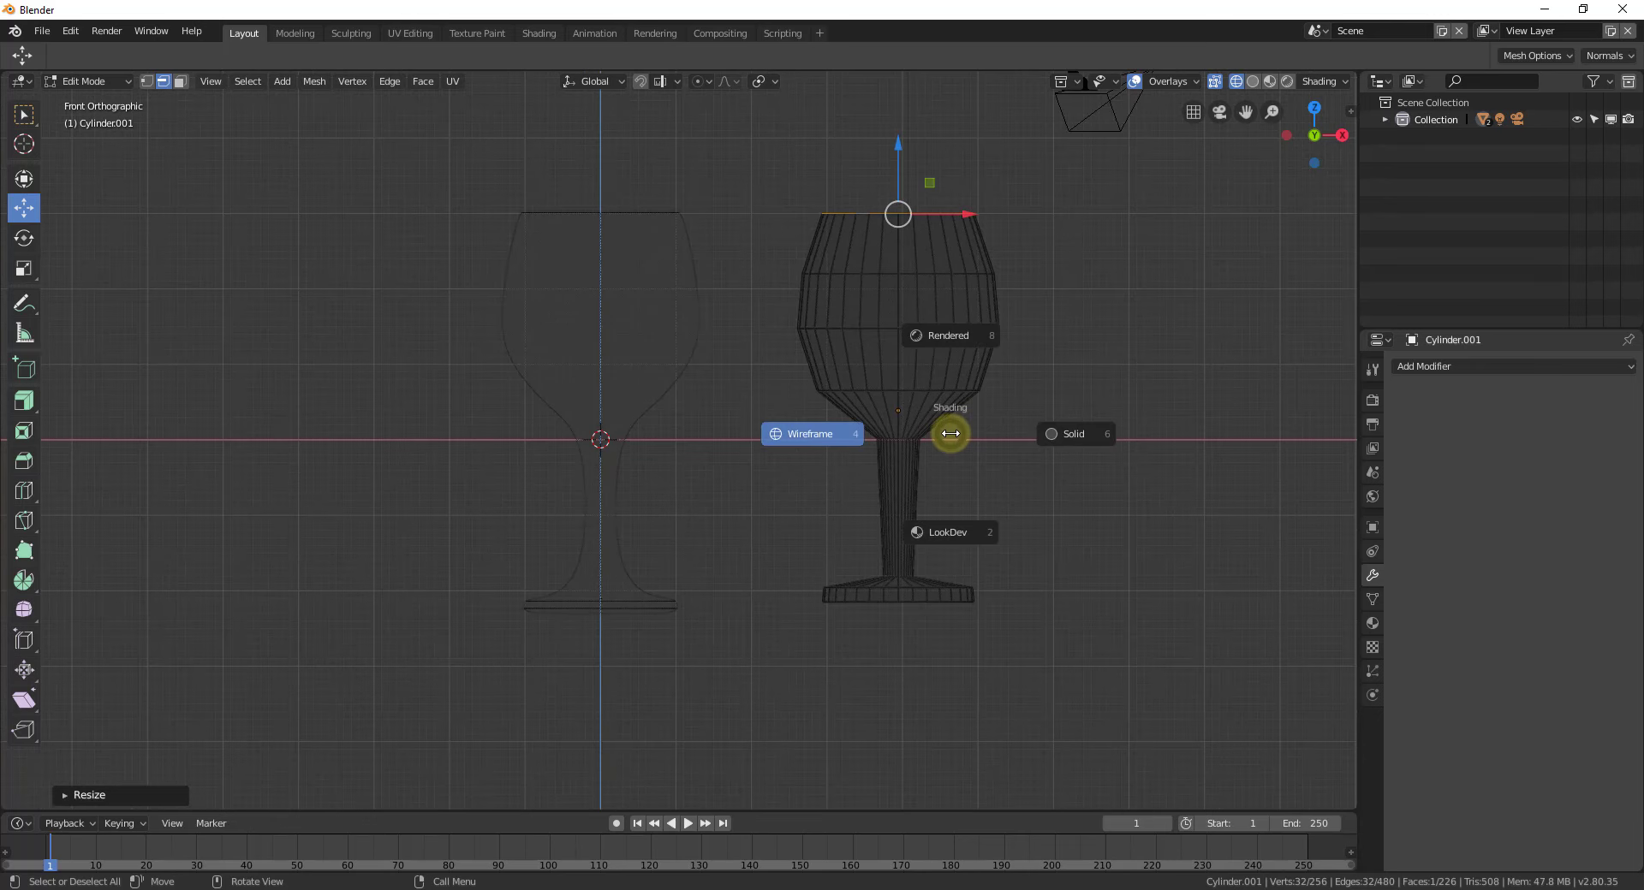
left_click(1064, 435)
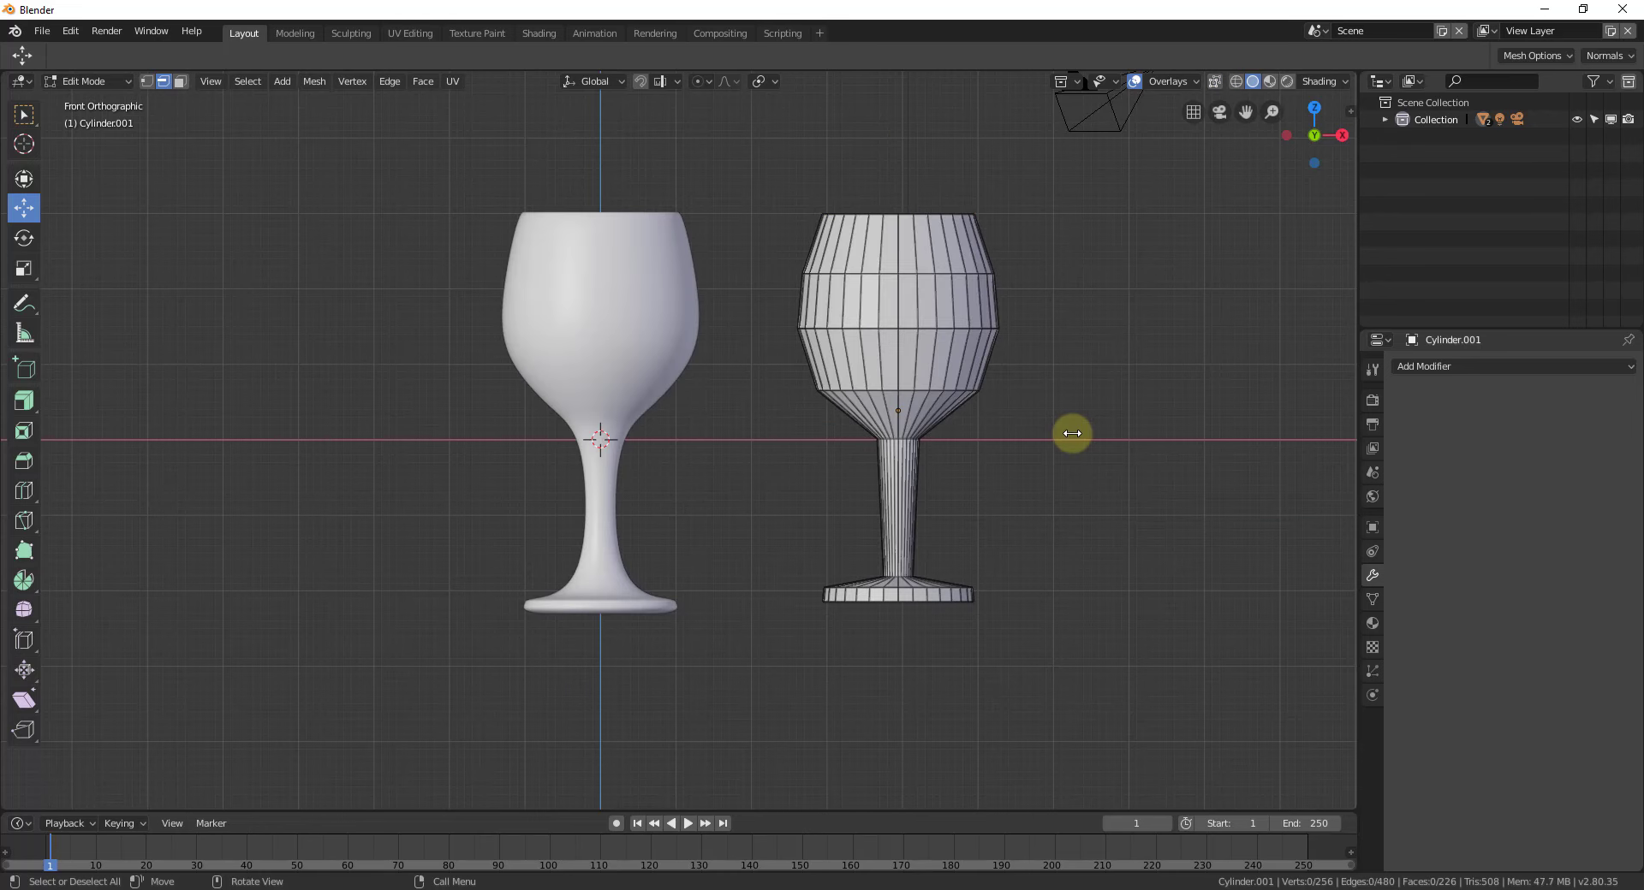
mouse_move(1068, 433)
middle_mouse_down()
mouse_move(940, 412)
mouse_move(936, 440)
mouse_move(928, 265)
middle_mouse_up()
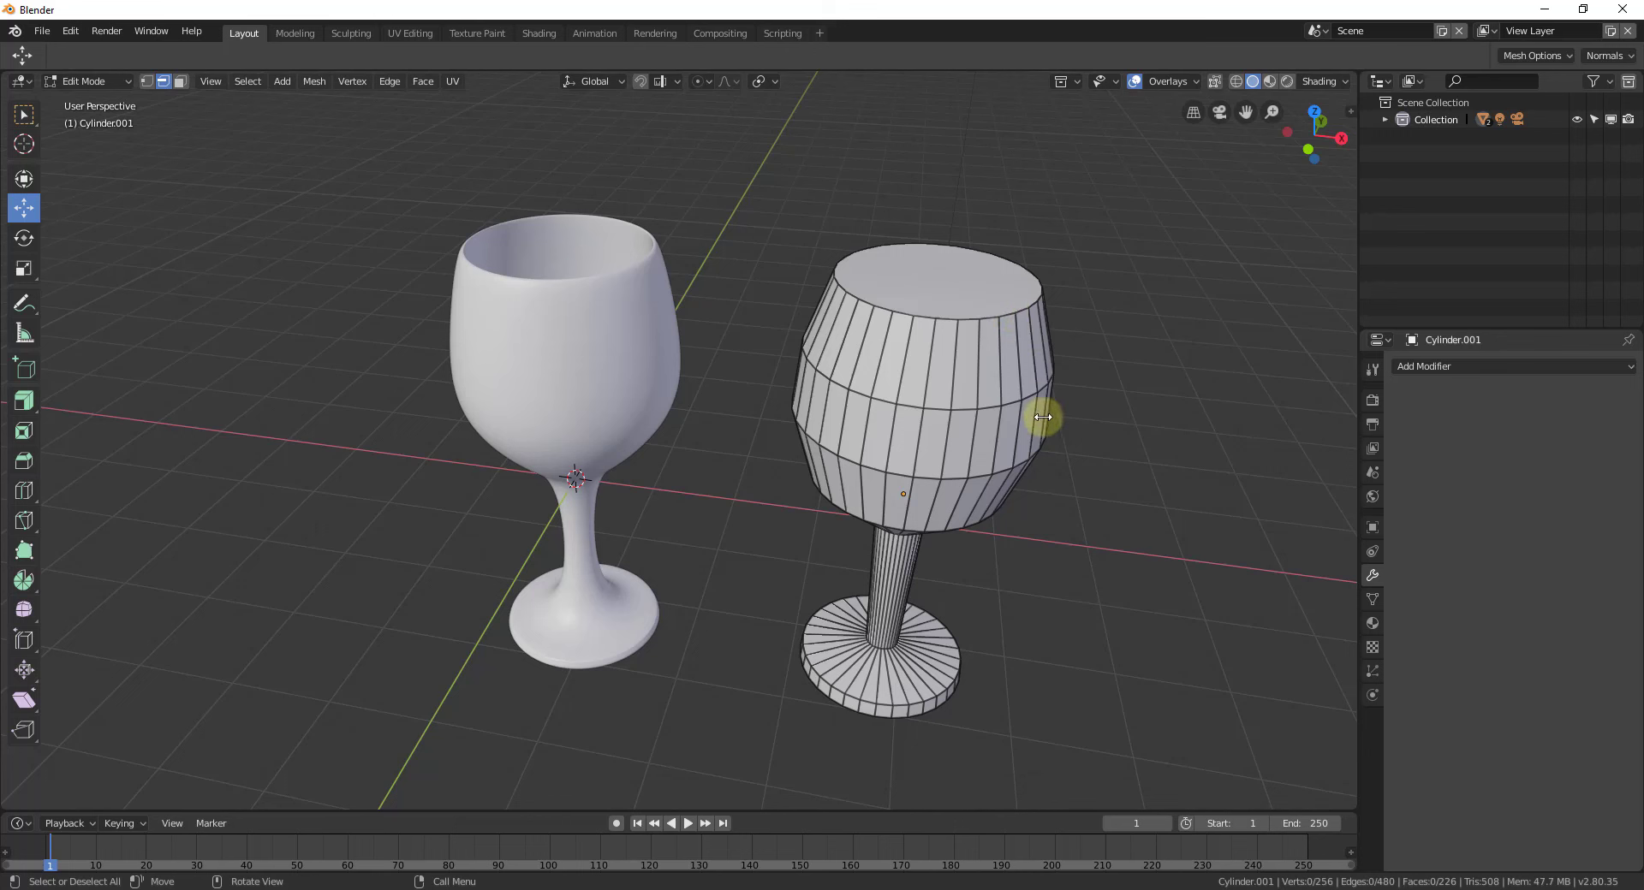
- Extrude the bowl's top face in place and scale it to about 0.95 to form a thin rim
left_click(1004, 318)
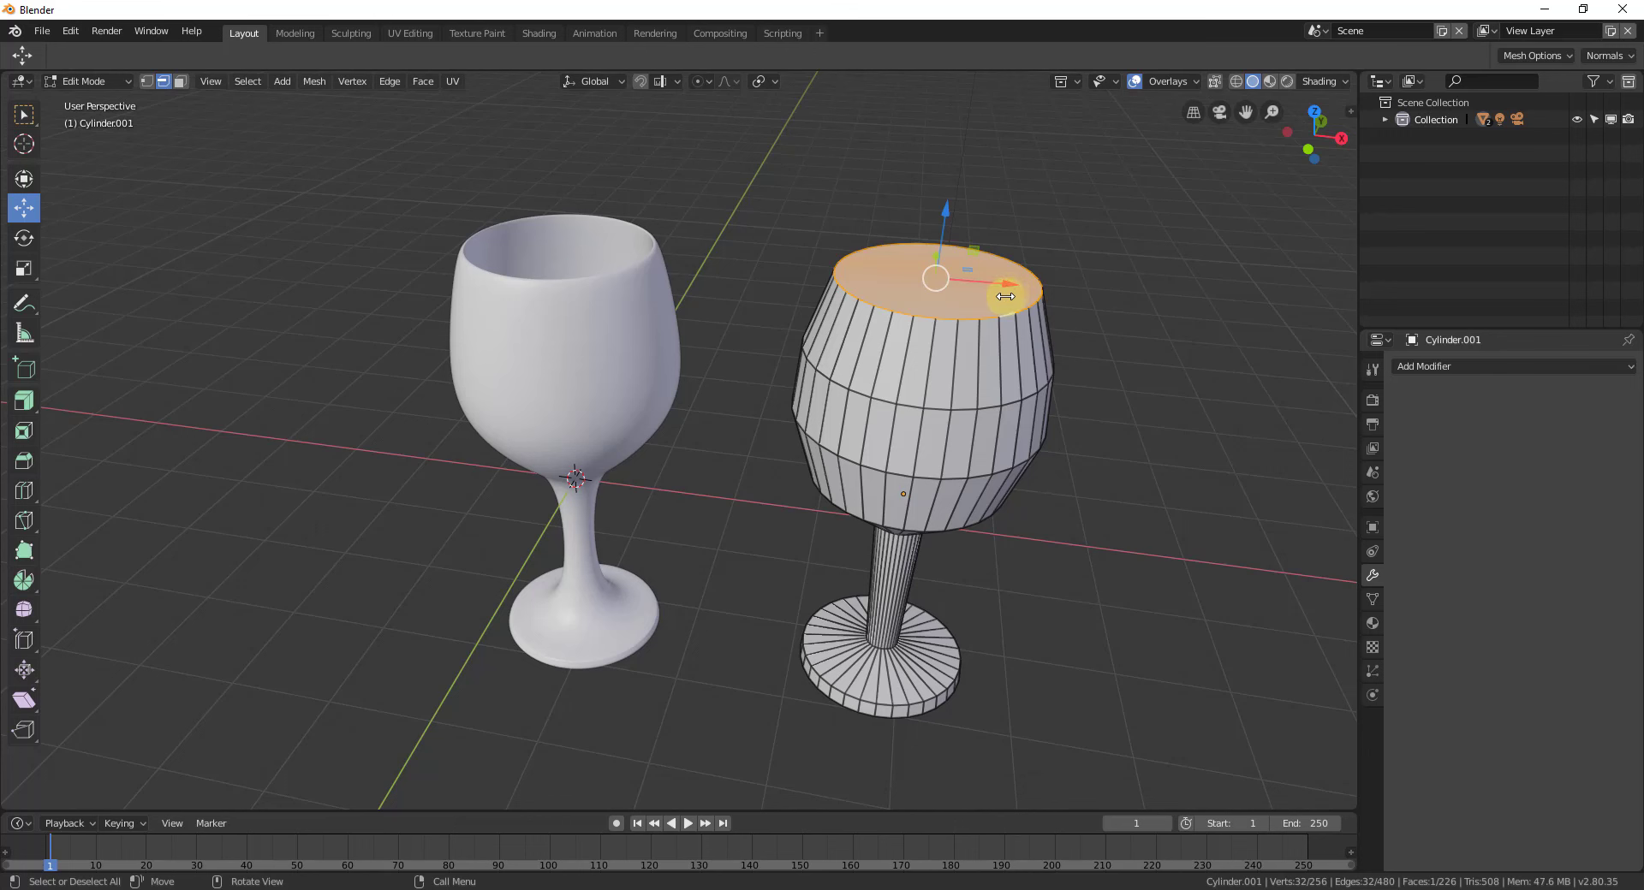
key("e")
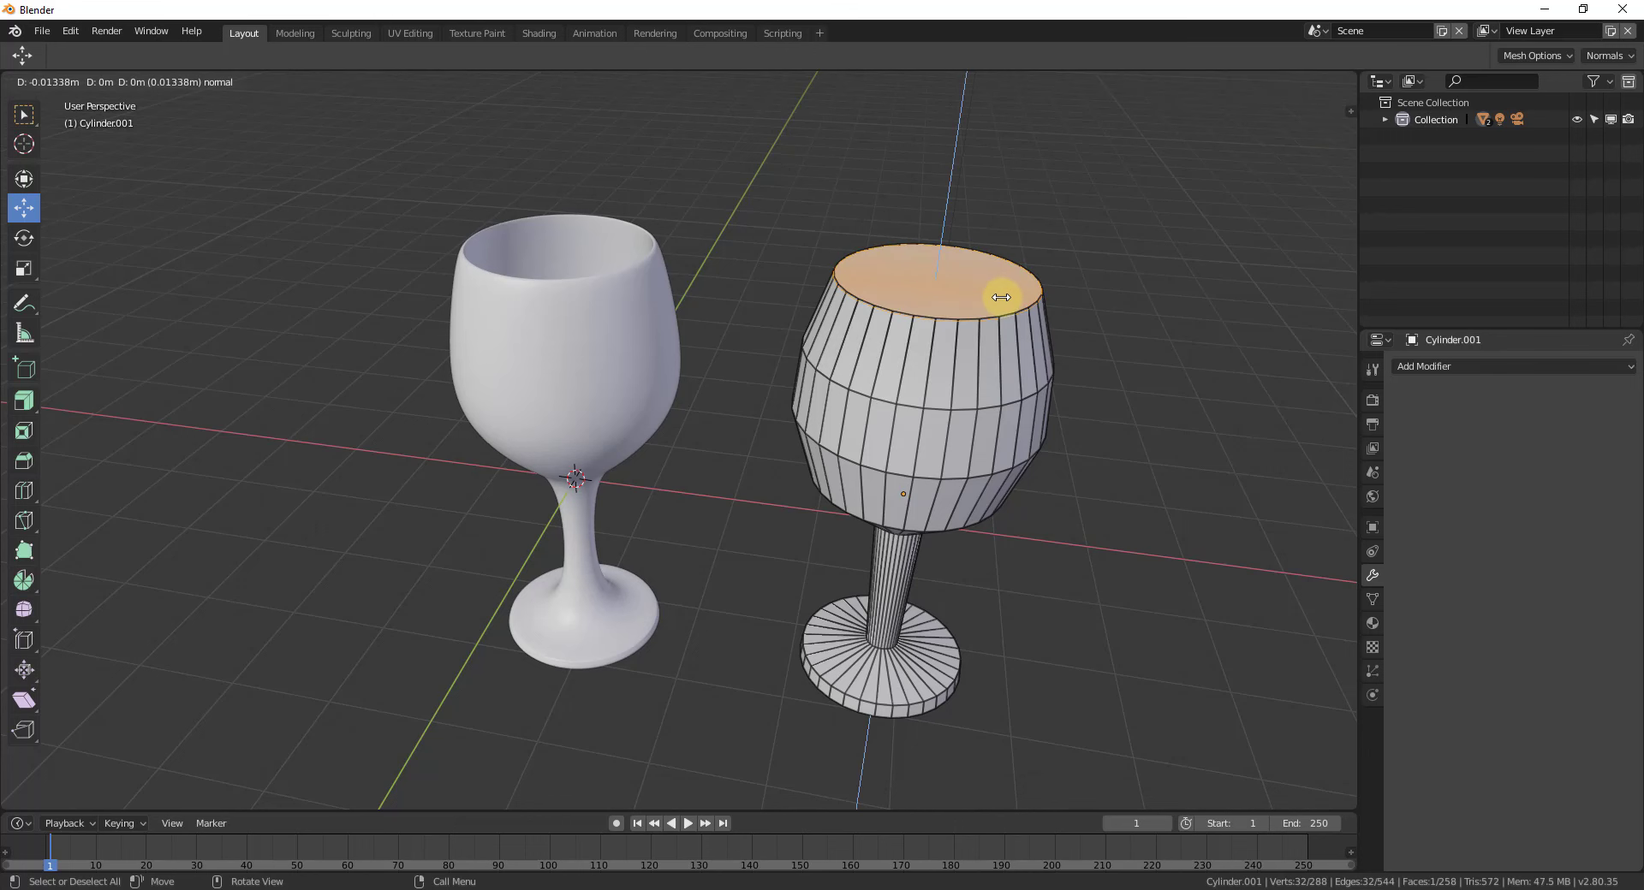
left_click(1001, 297)
key("s")
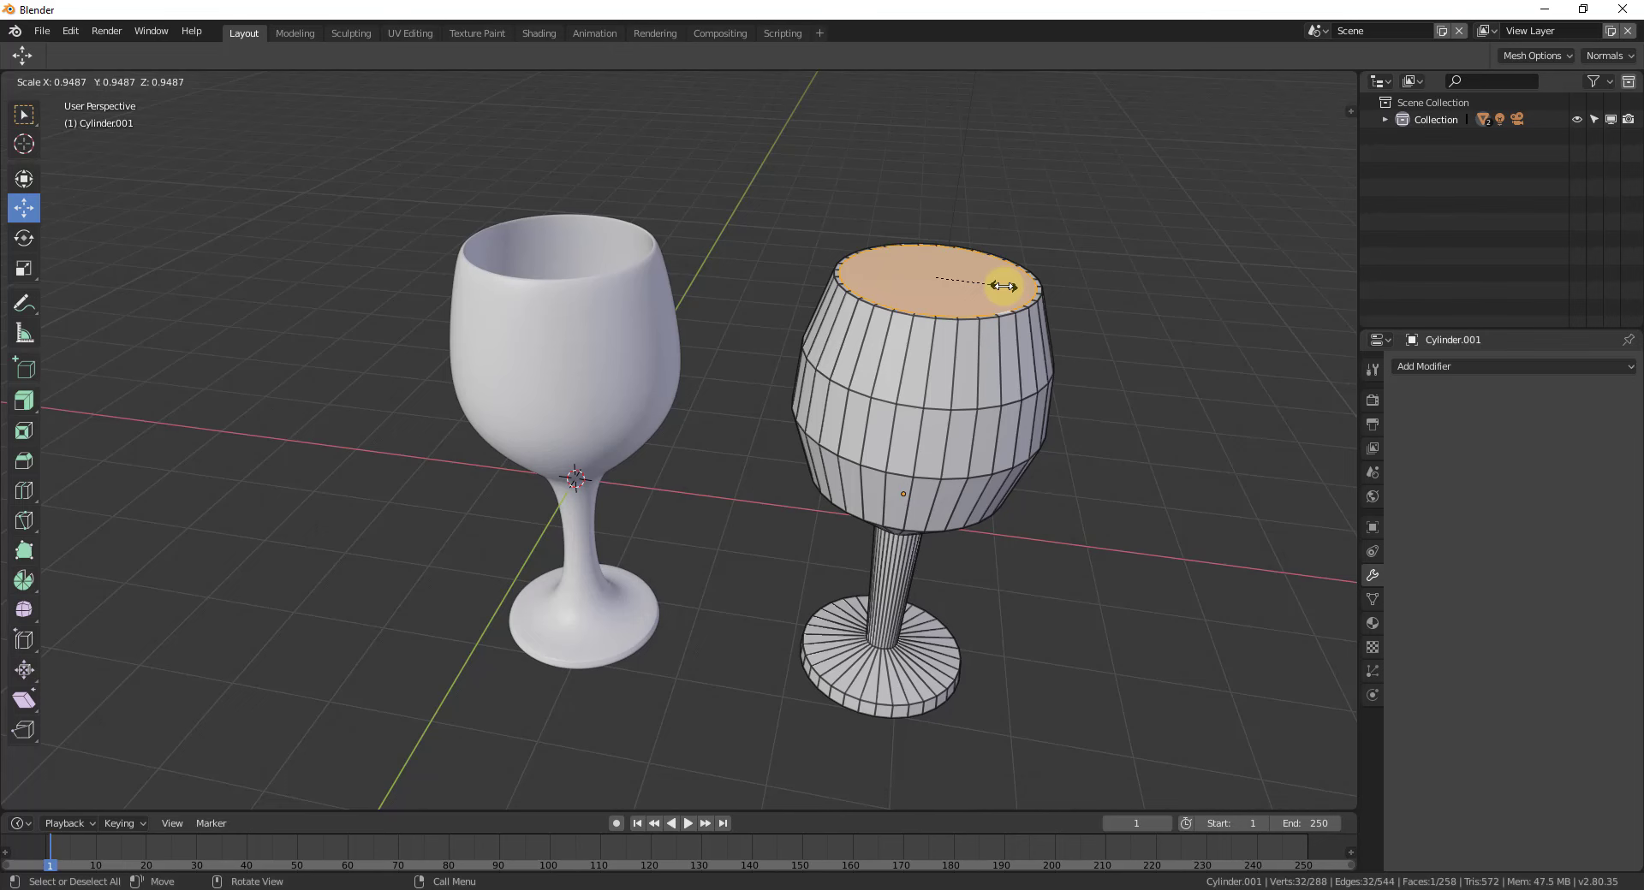
right_click(1003, 286)
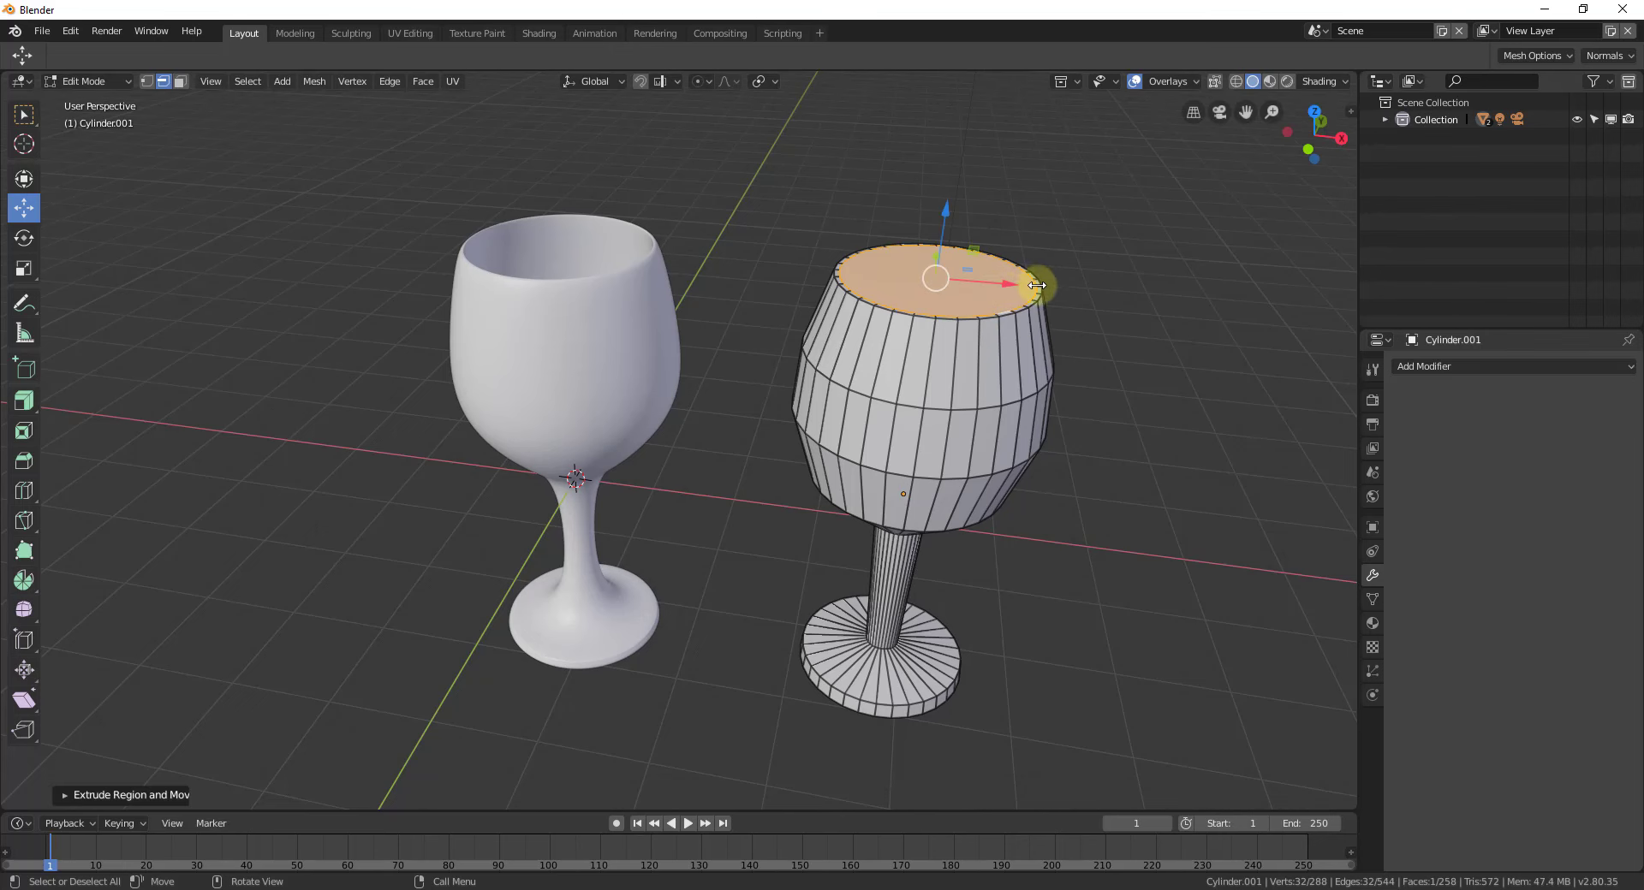
- In front wireframe view, extrude the inner face down about 0.78 m to the upper bowl loop and scale it to about 1.23
left_click_drag(1311, 143, 1311, 147)
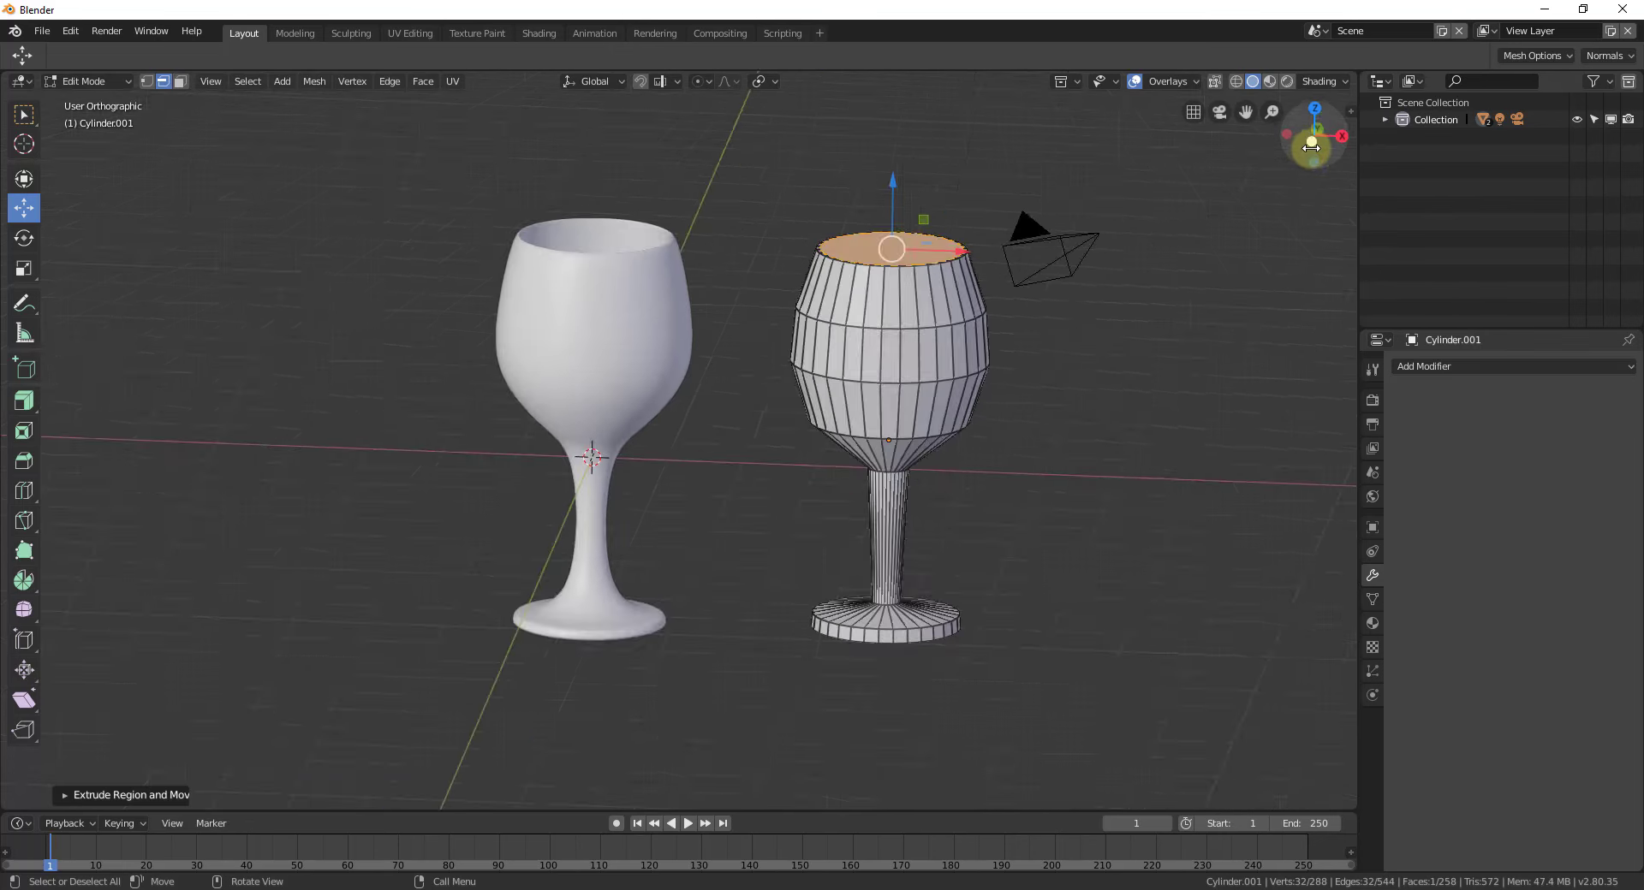
left_click(1311, 143)
key("z")
left_click(947, 257)
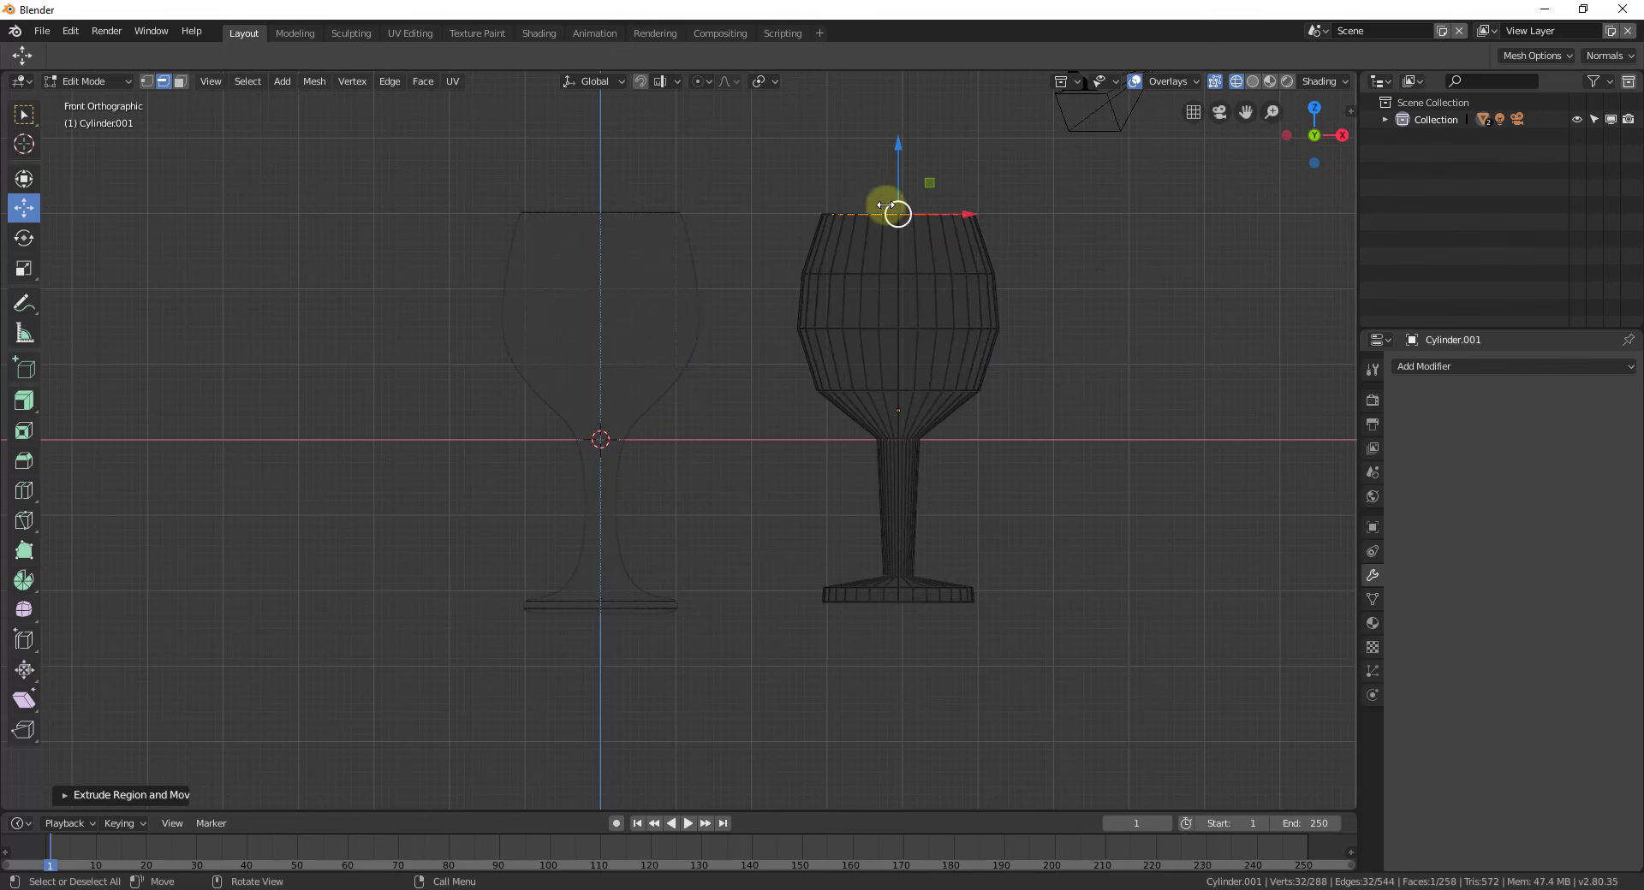
key("e")
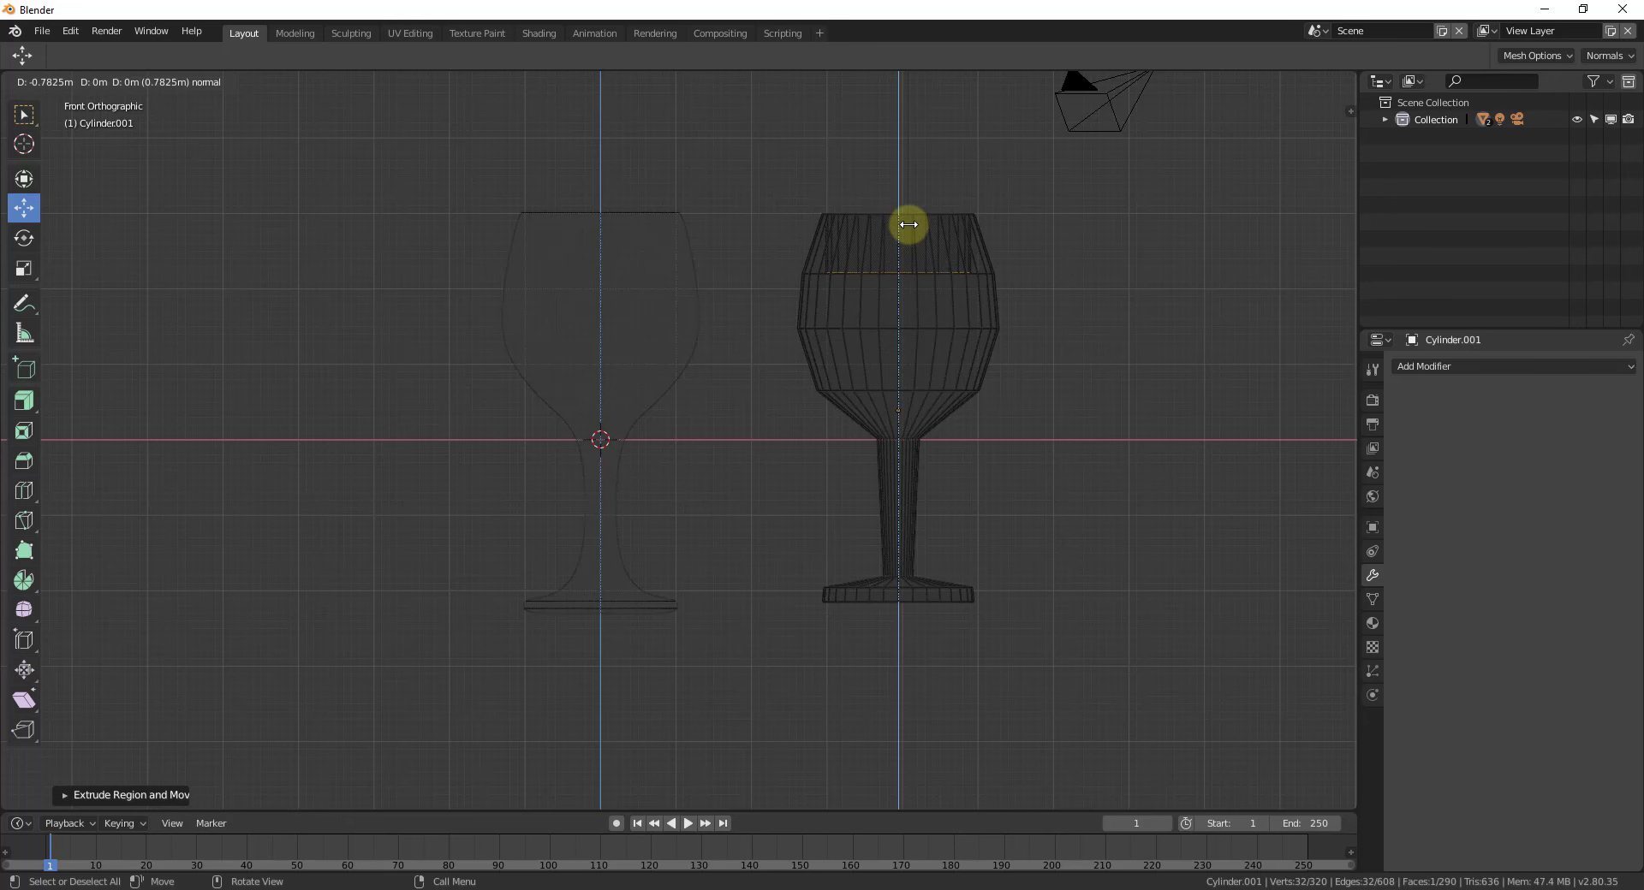
left_click(909, 224)
scroll(1010, 264, "up", 3)
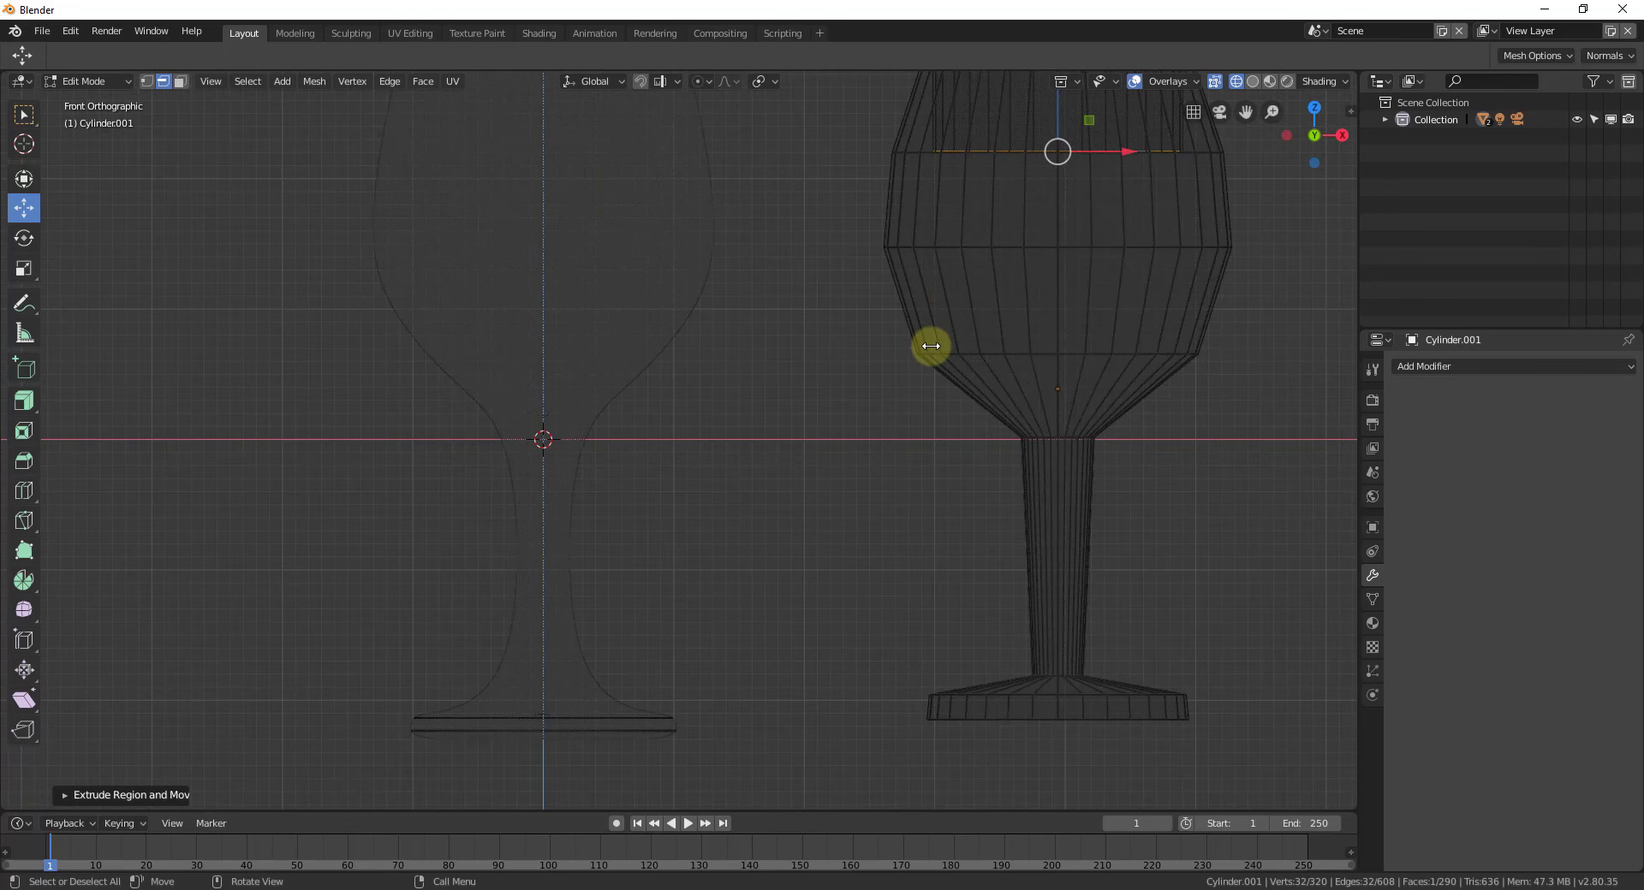
key("s")
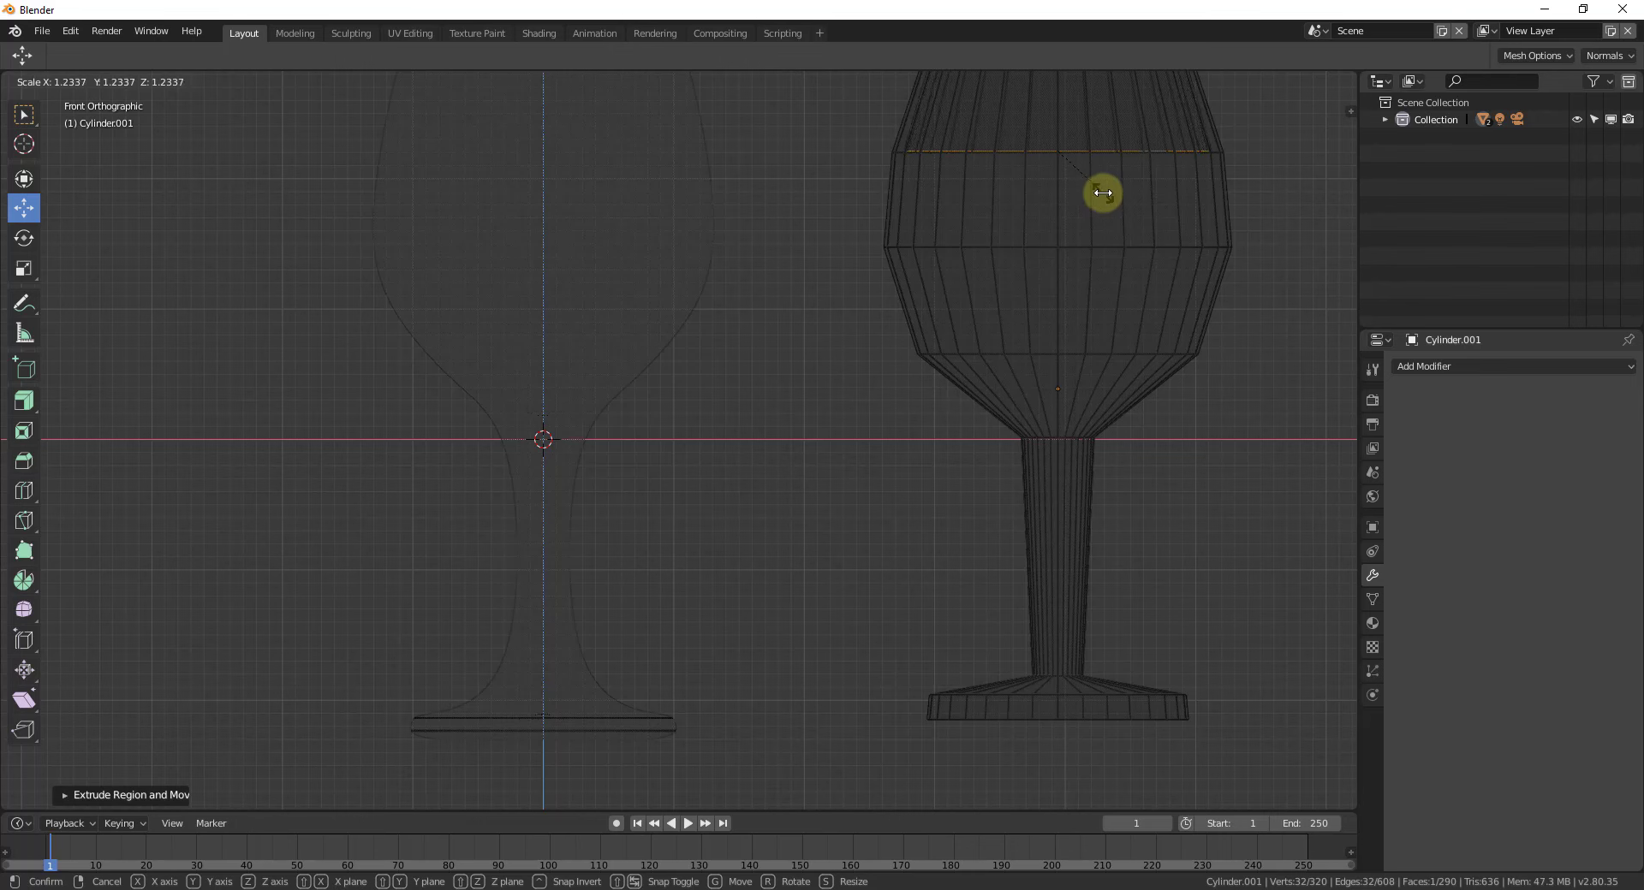
left_click(1104, 193)
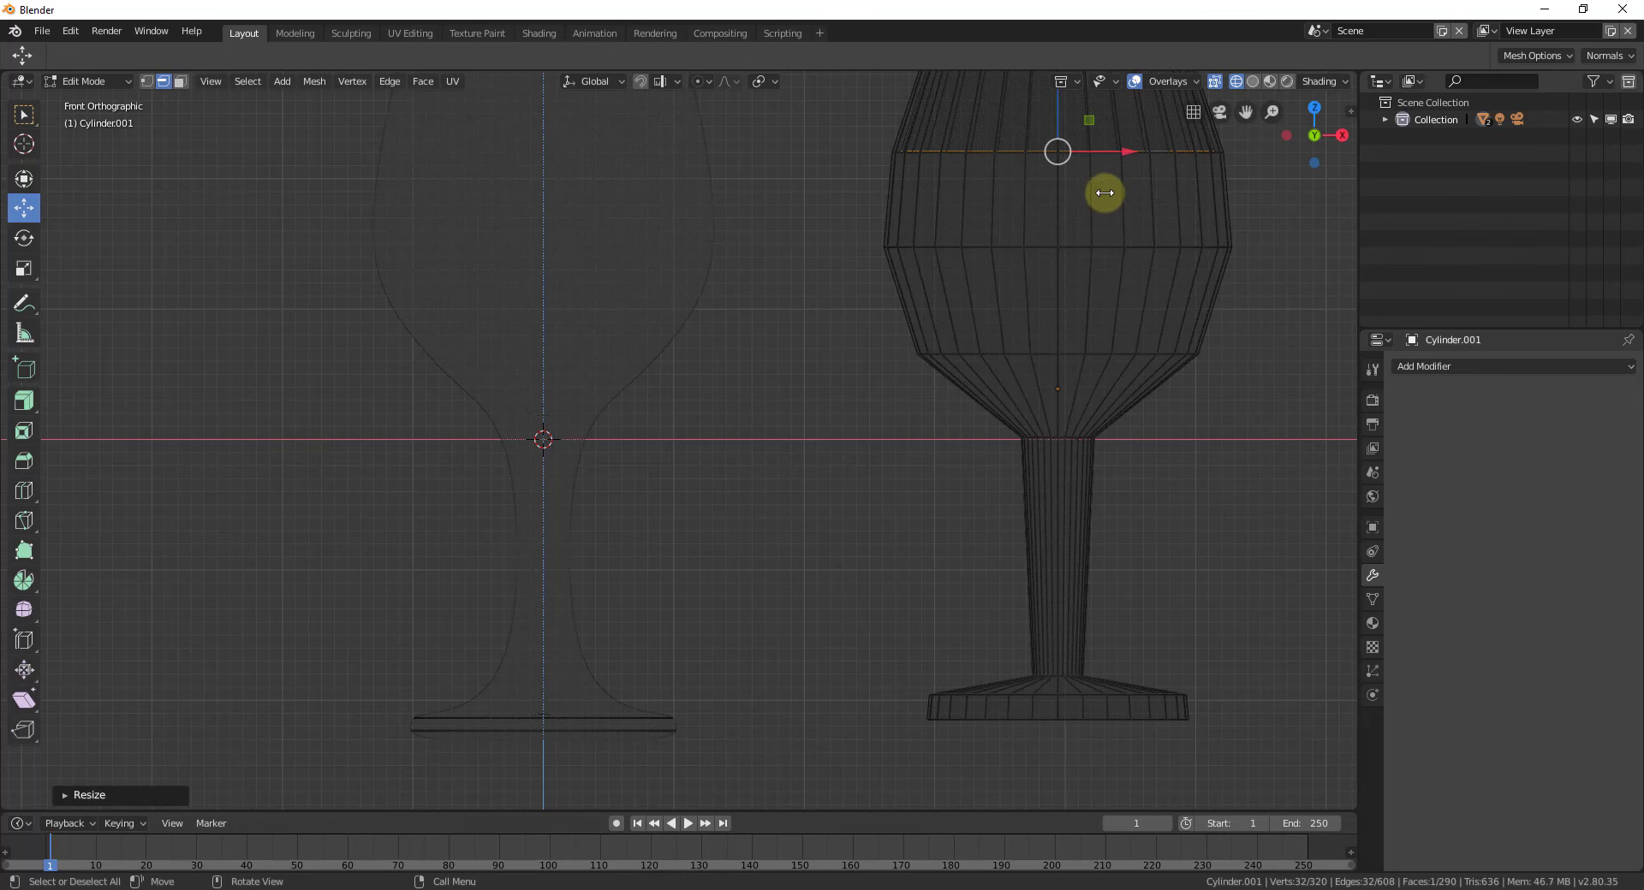
scroll(885, 172, "down", 1)
key("s")
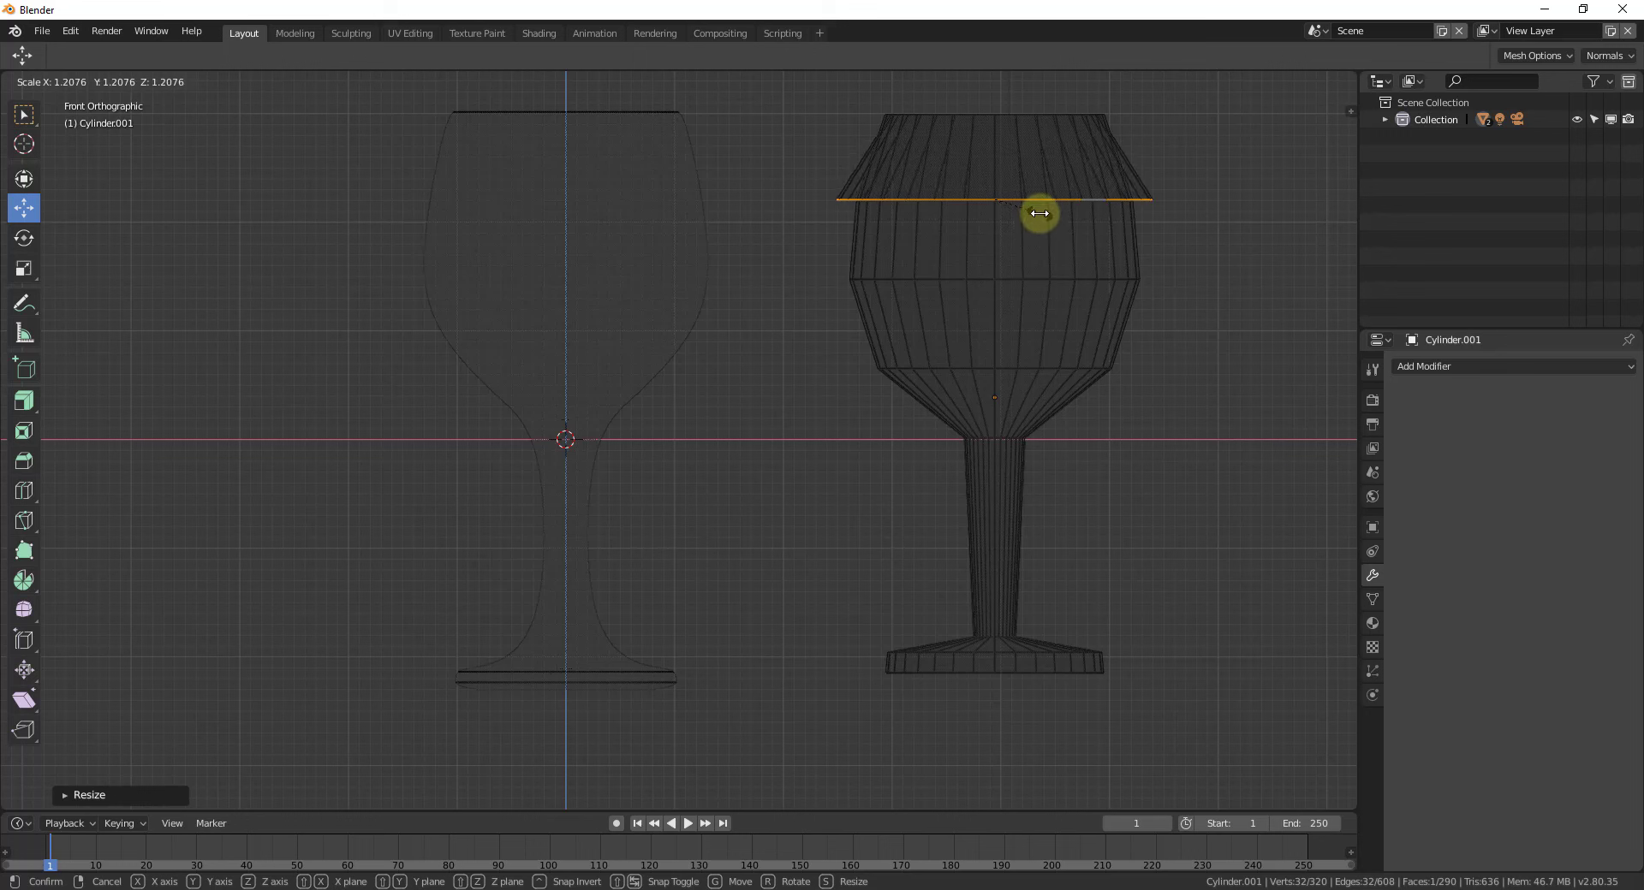
right_click(1042, 221)
- Extrude the inner face down to the bowl's widest loop and scale it to about 1.06, just inside the outer wall
key("e")
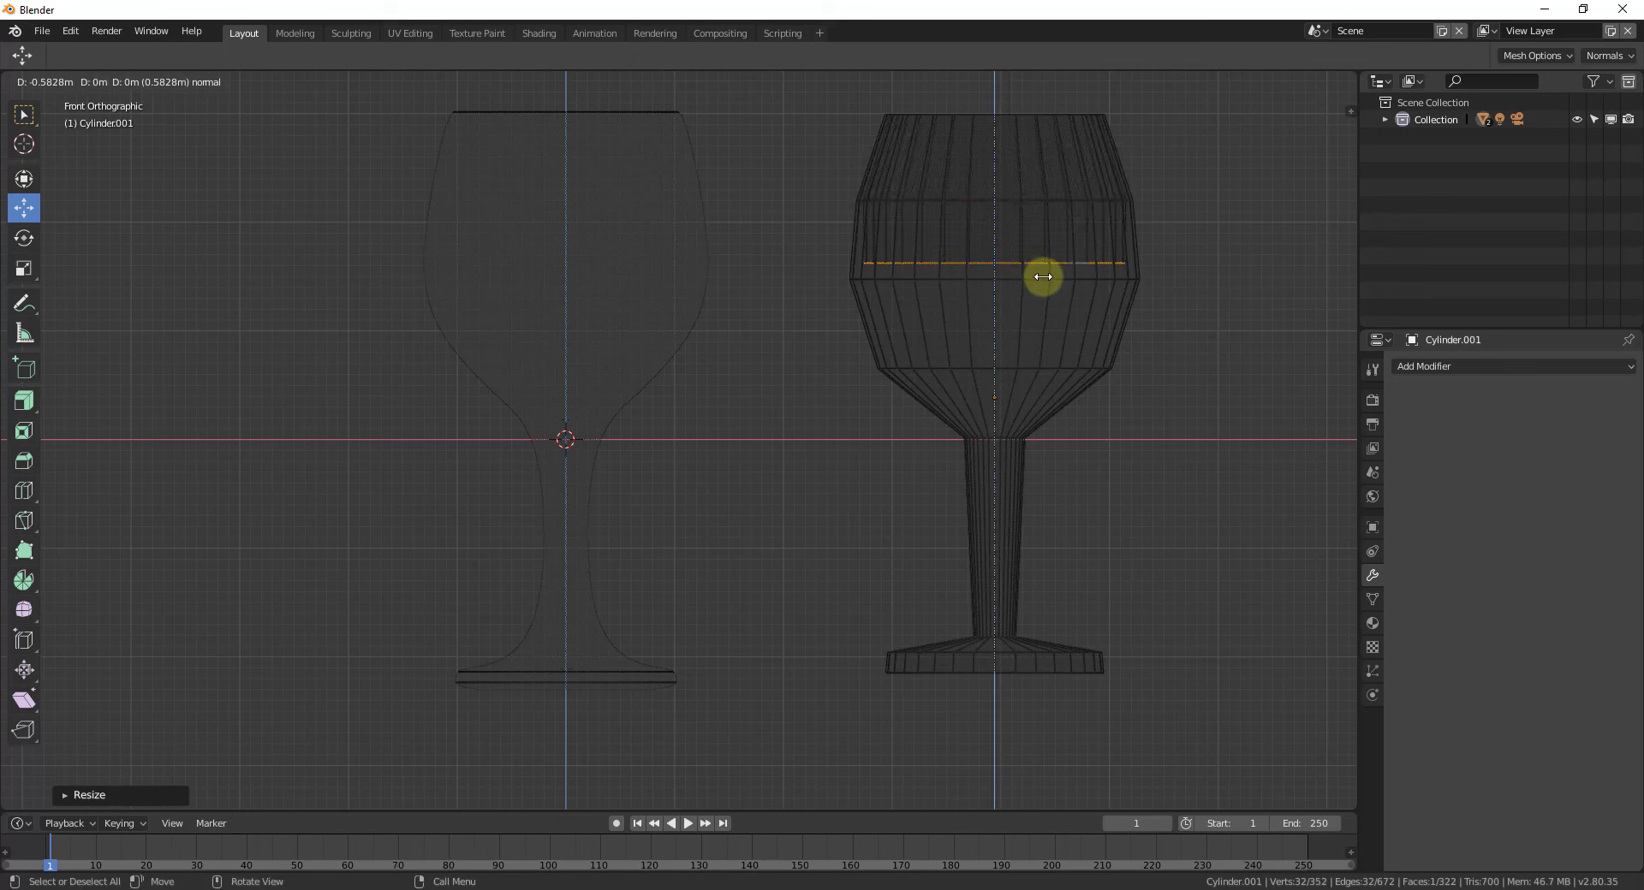
left_click(1042, 292)
key("s")
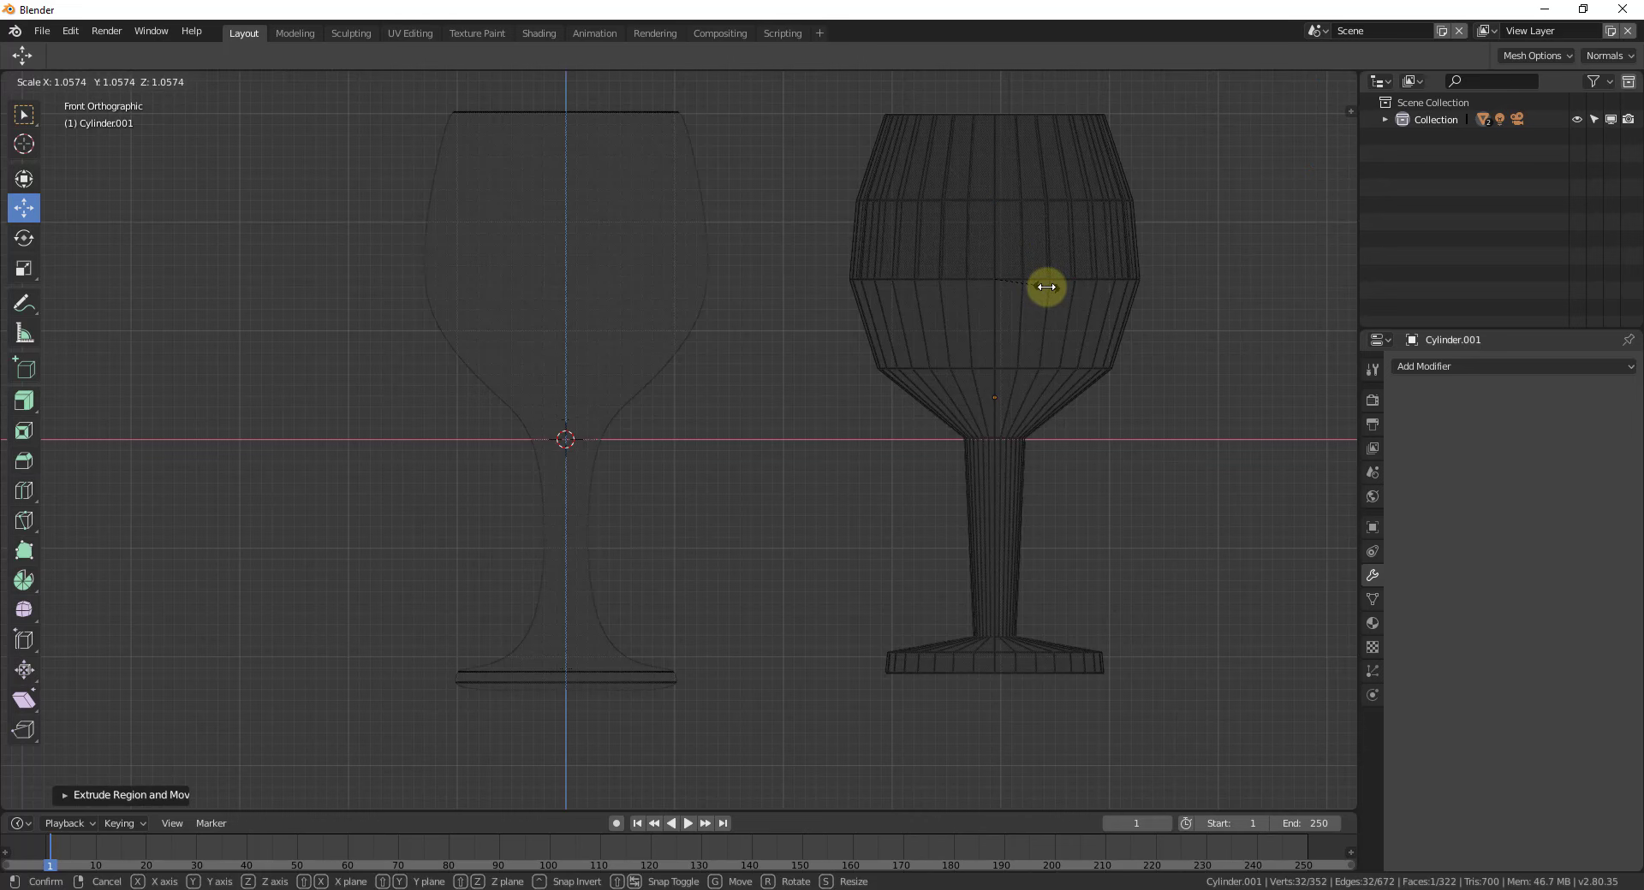
left_click(1046, 287)
scroll(1138, 268, "up", 2)
middle_click_drag(1138, 268, 1091, 326)
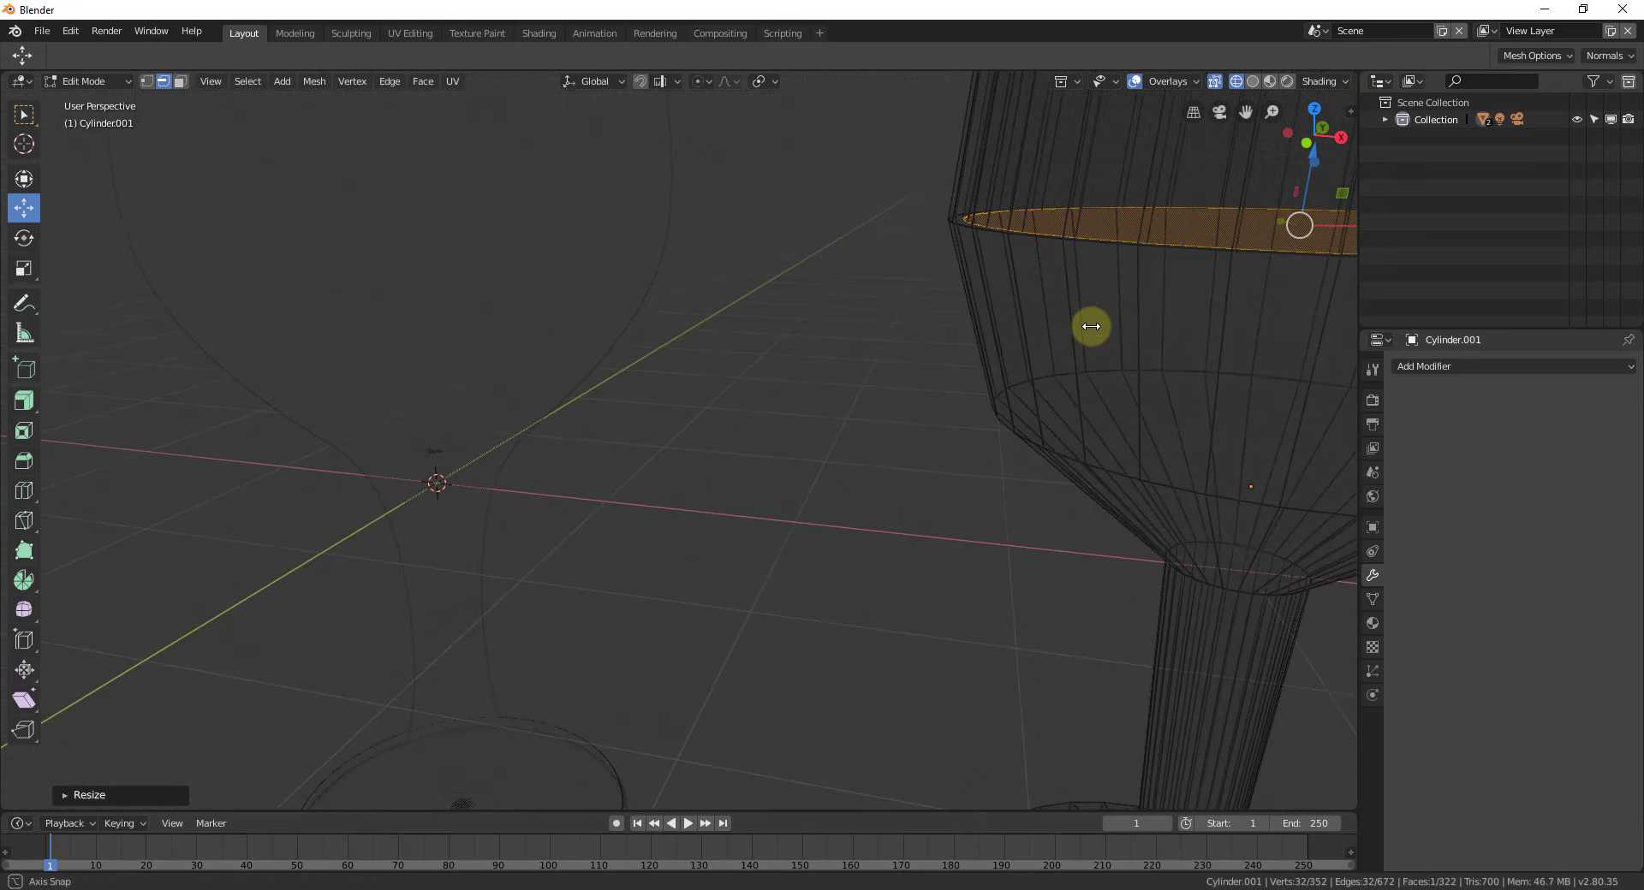
scroll(1131, 250, "down", 3)
key("s")
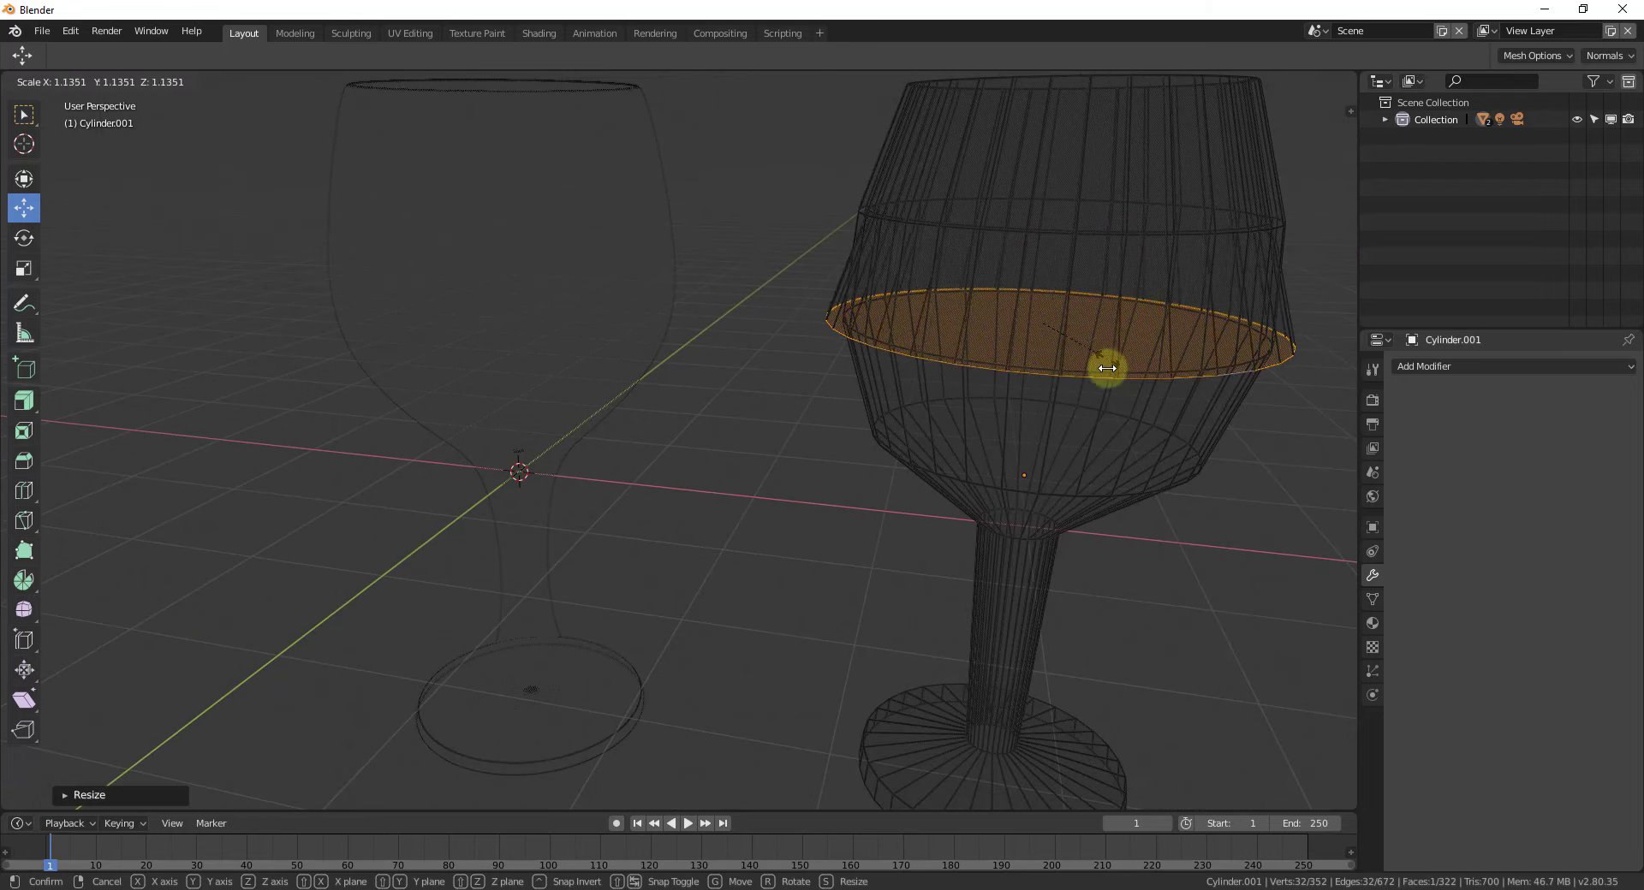
left_click(1101, 335)
- Extrude the inner face down about 0.75 m, scale it to about 0.79 and lower it slightly along Z to the lower bowl loop
key("e")
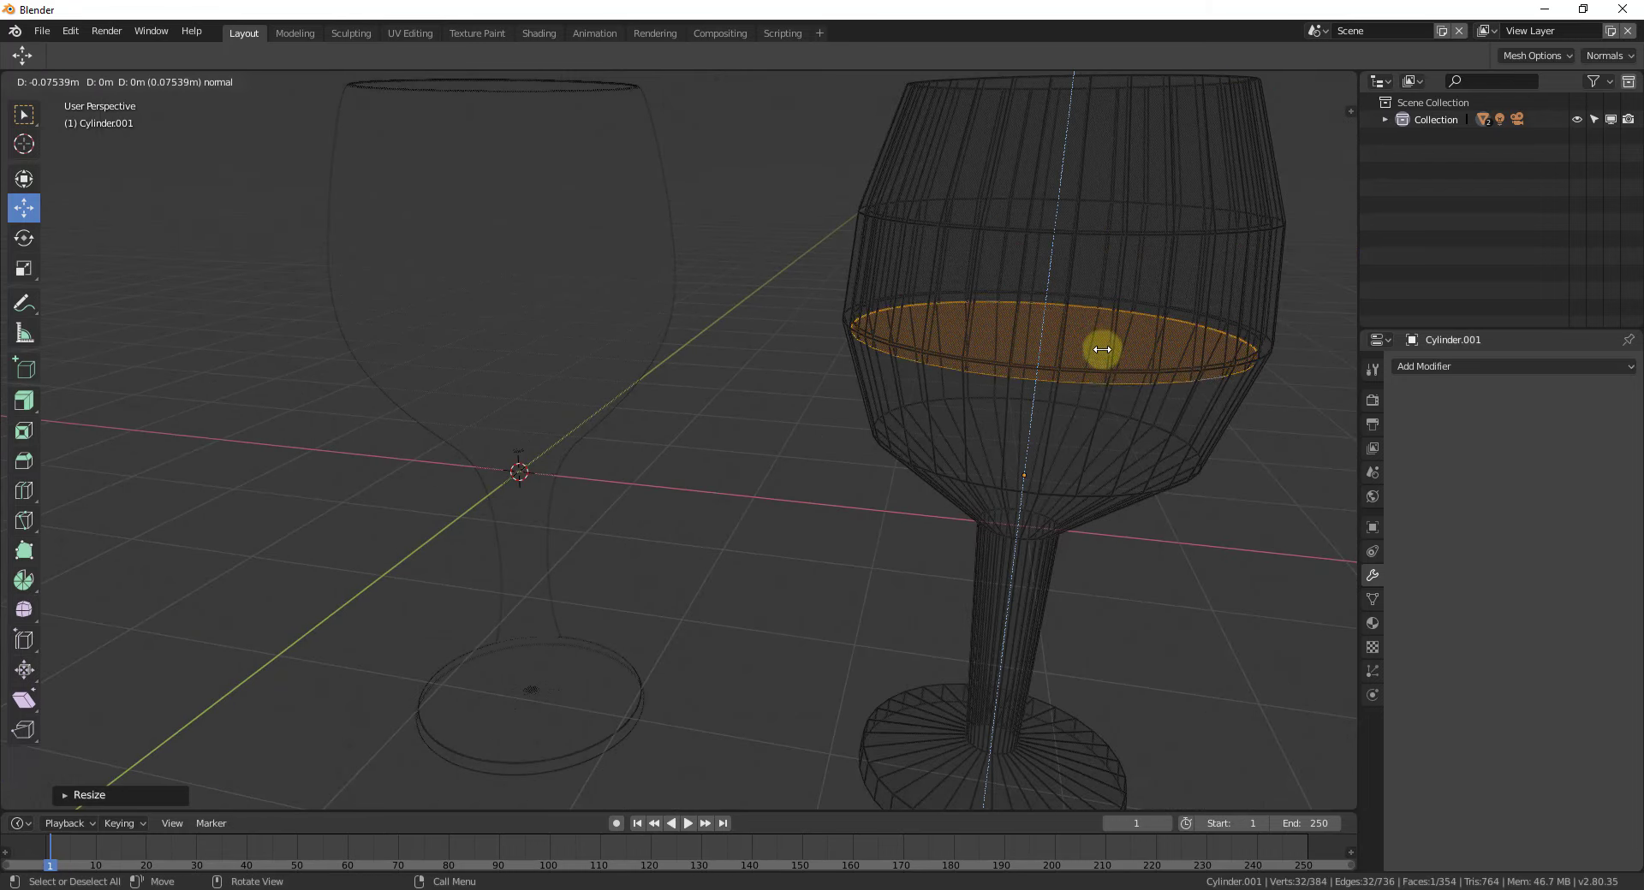
left_click_drag(1091, 442, 1086, 439)
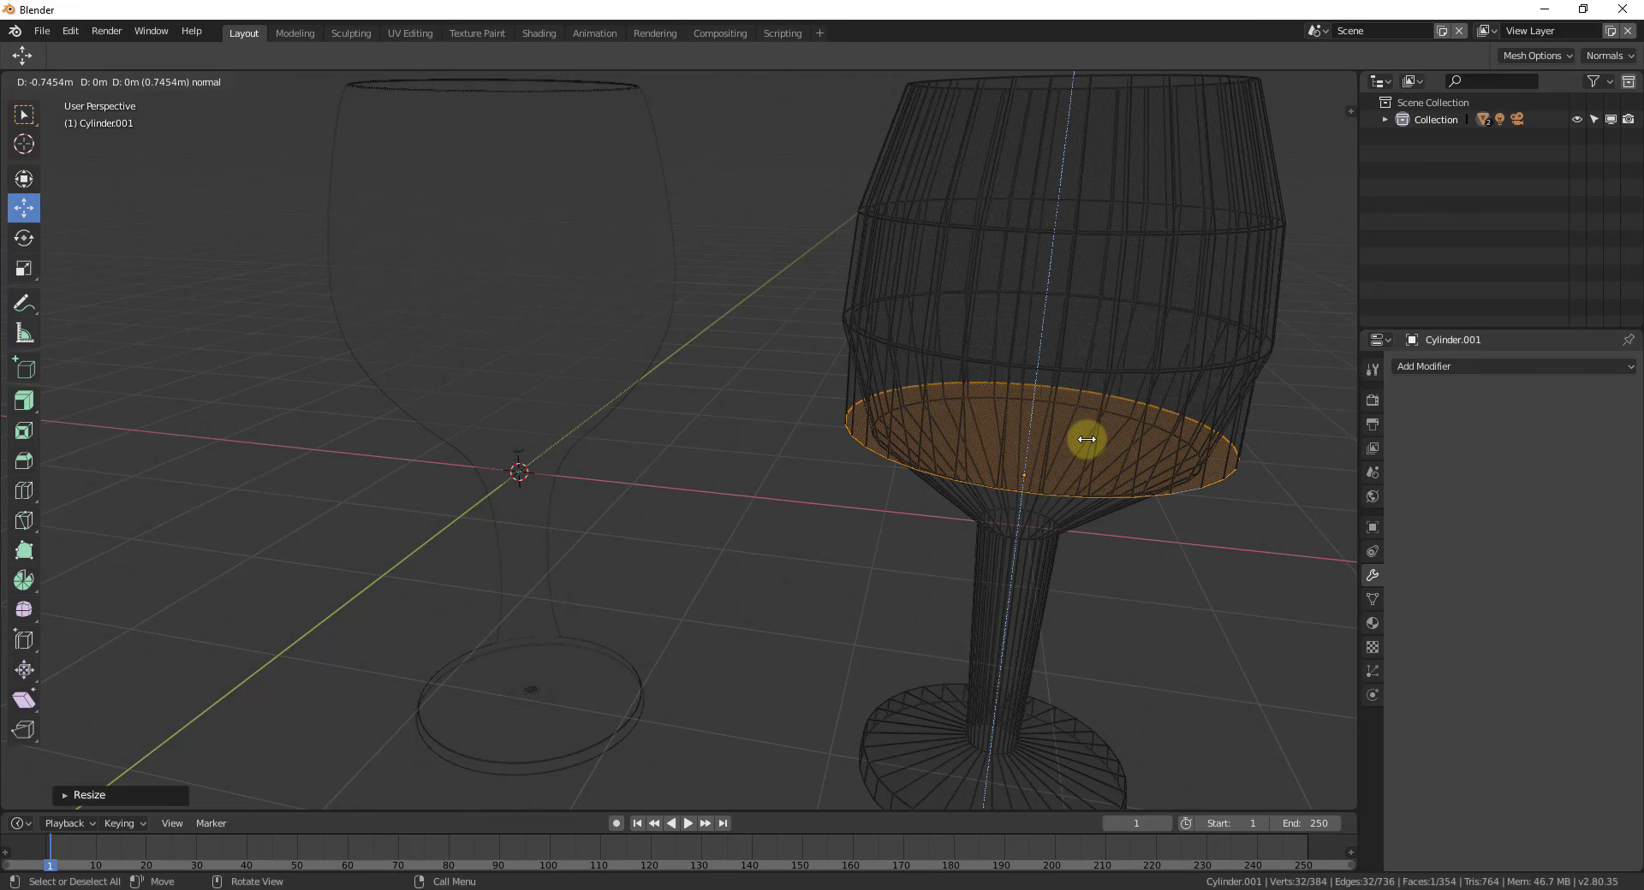
left_click(1086, 439)
left_click(1310, 147)
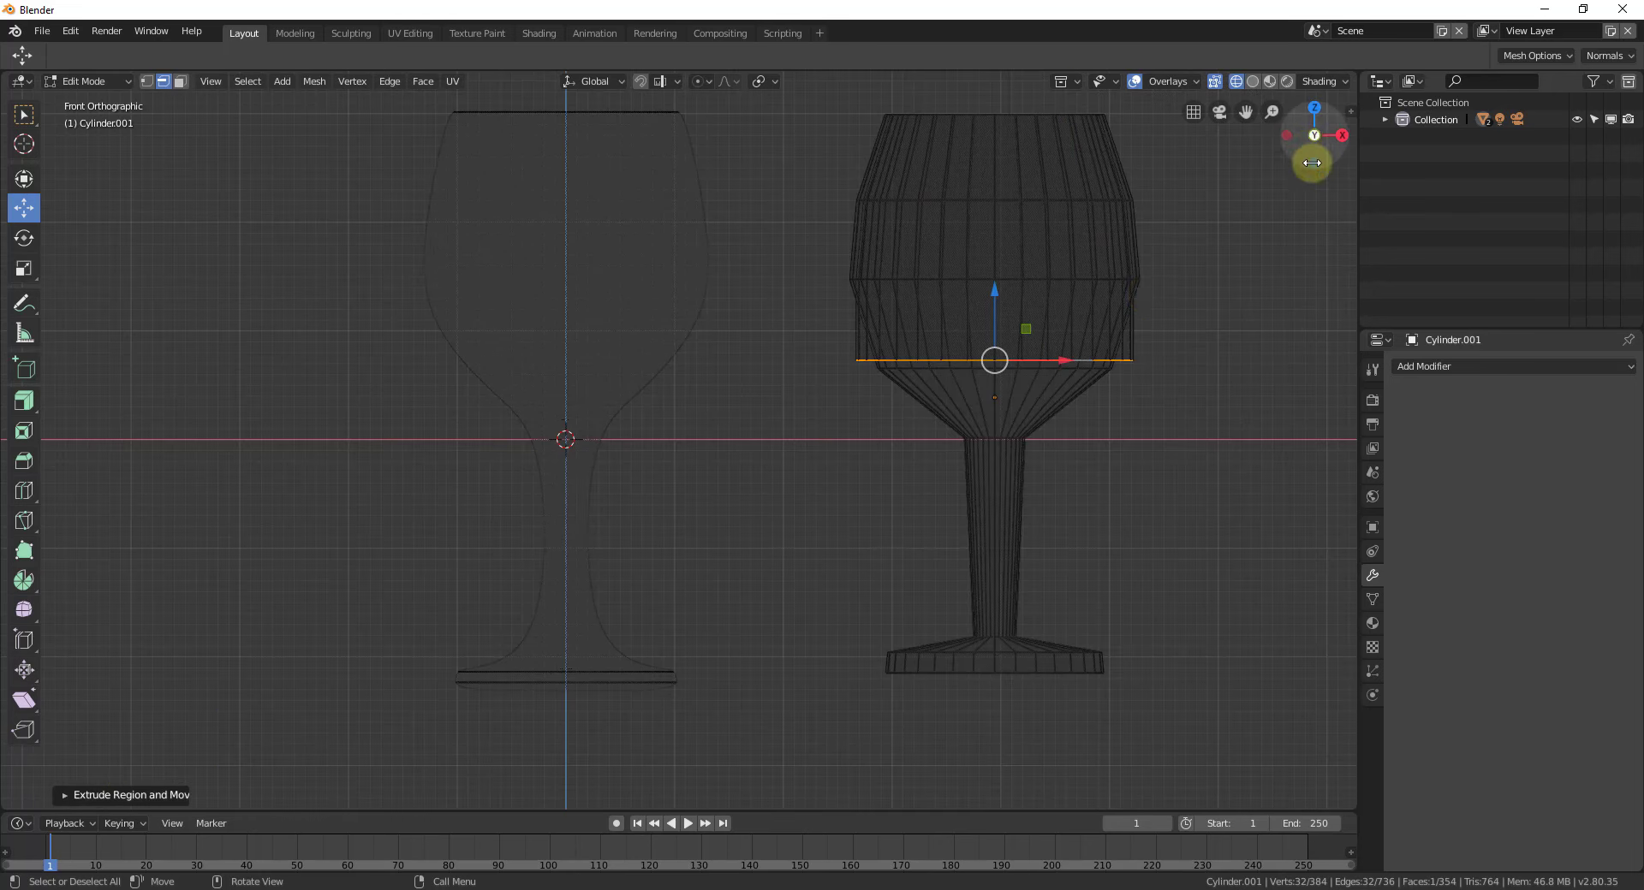
key("s")
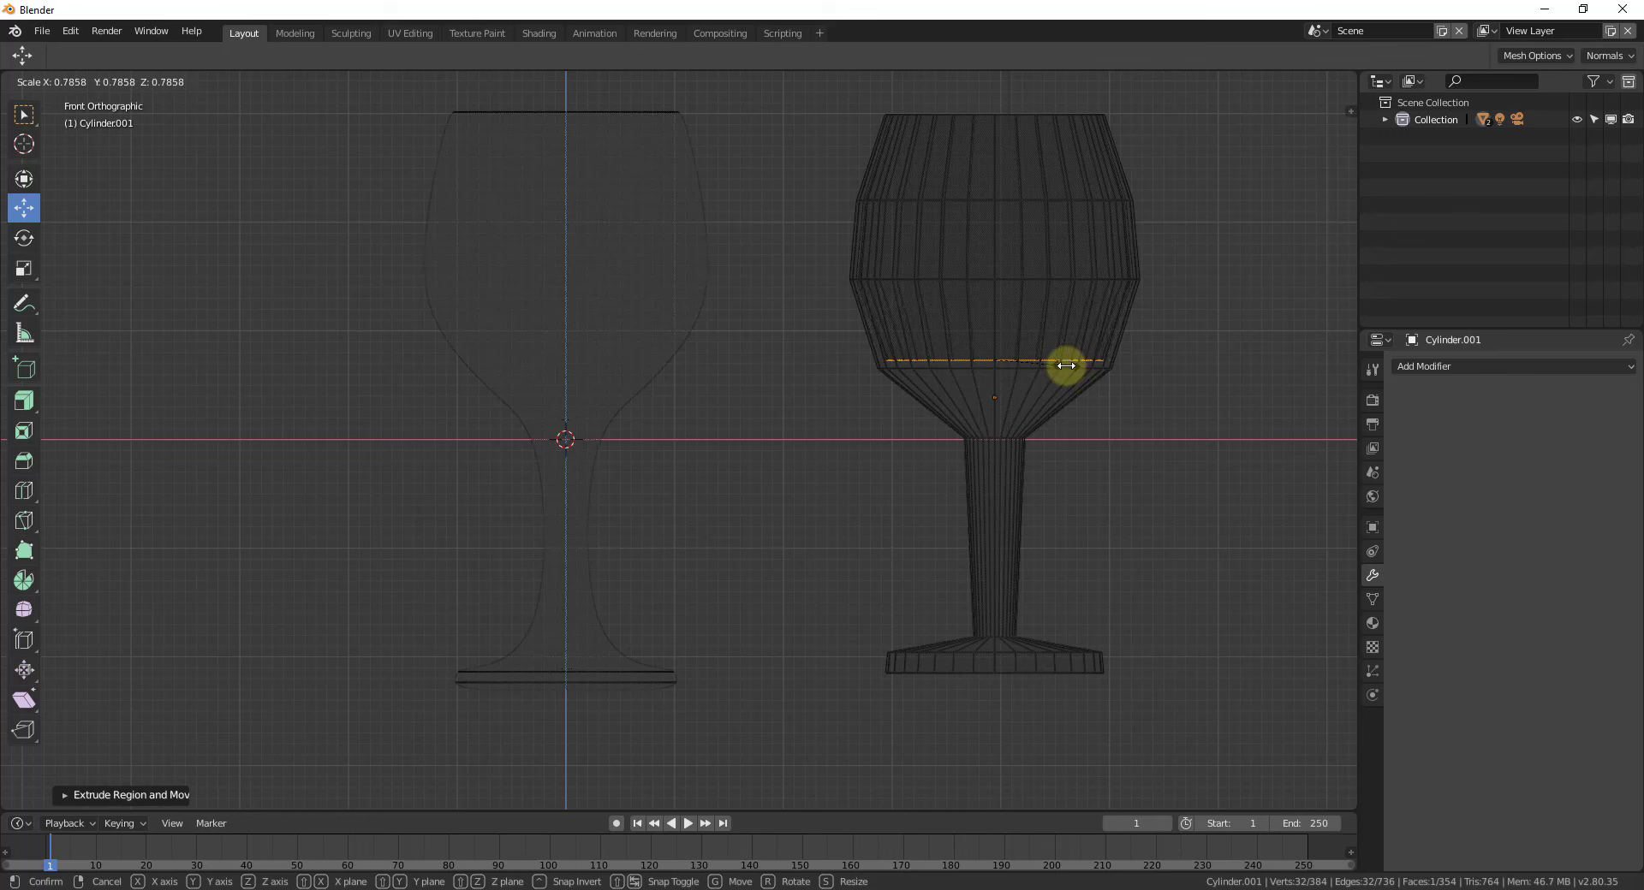
left_click(1065, 363)
key("g")
key("z")
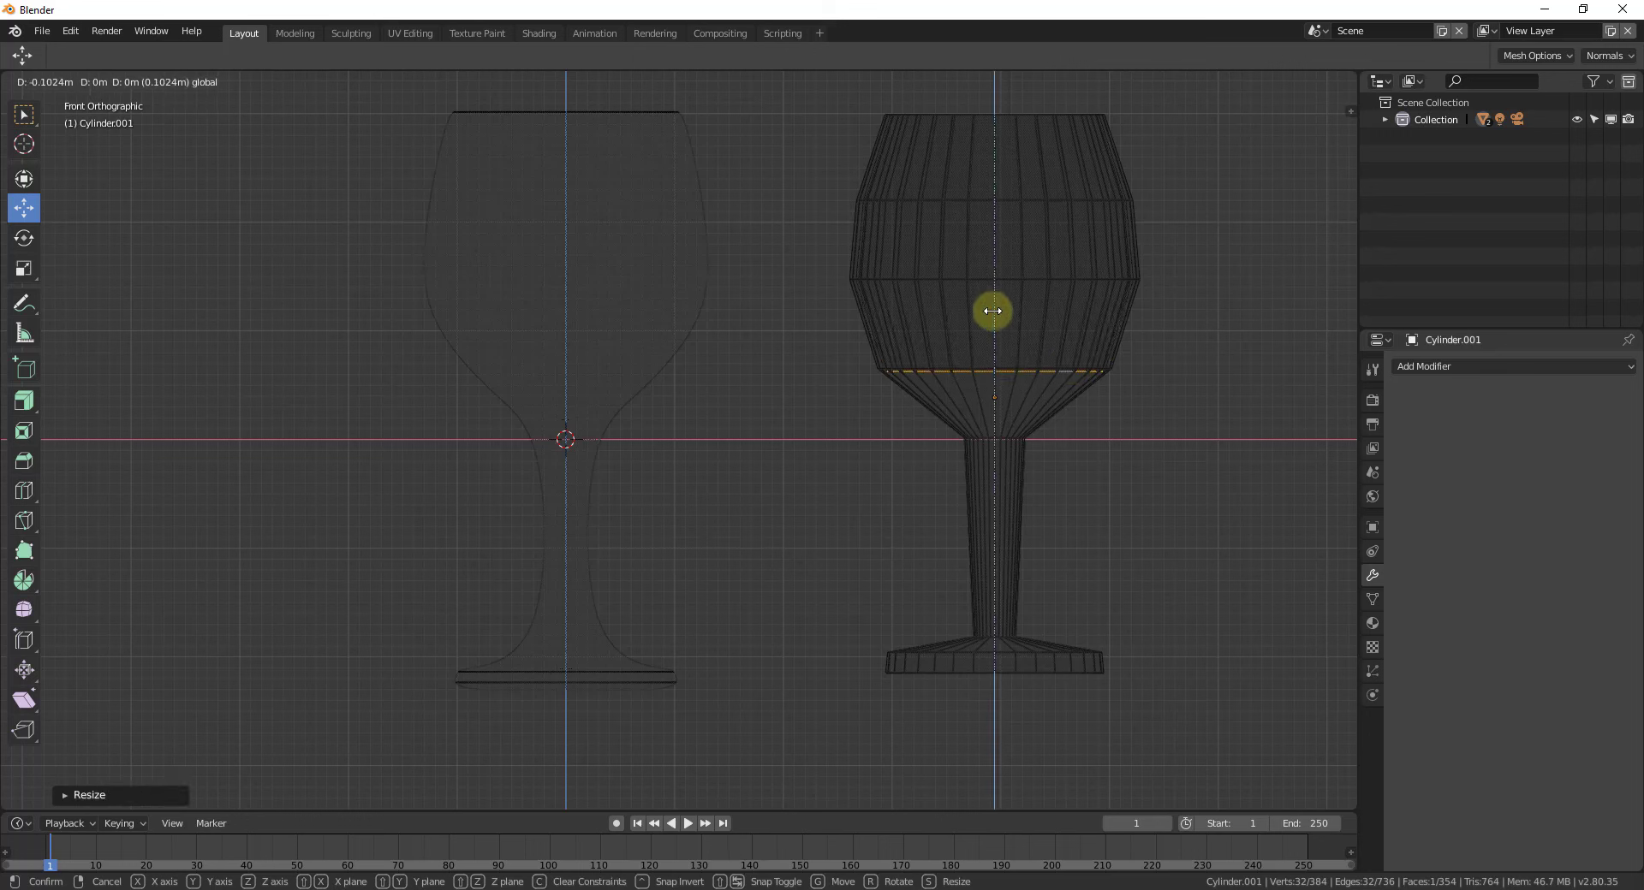
left_click(992, 310)
key("s")
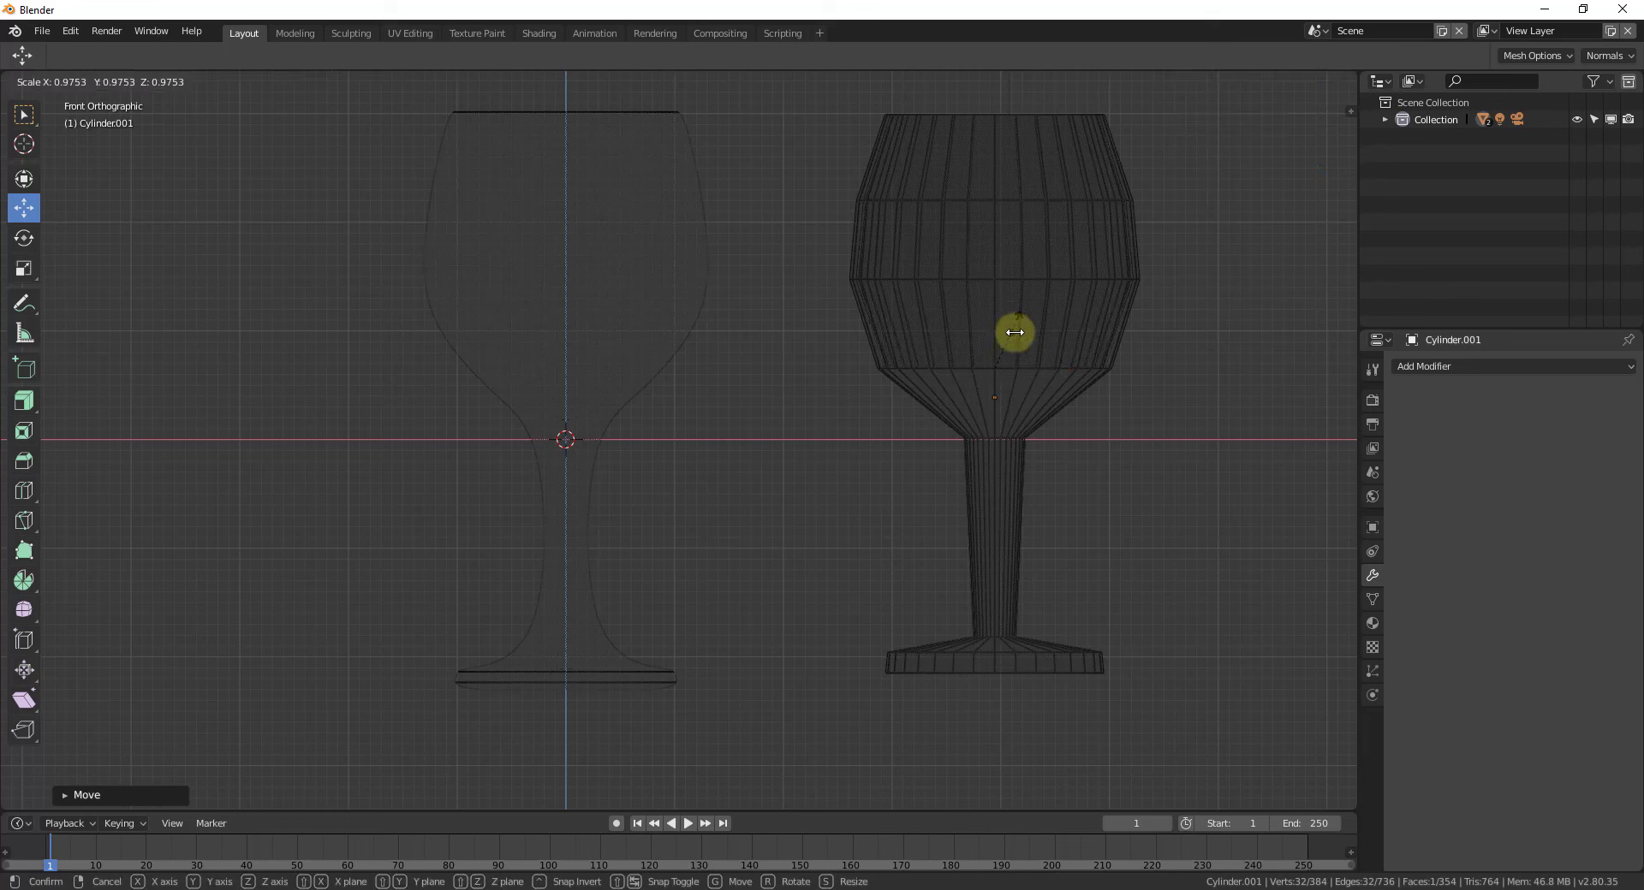
left_click(1019, 332)
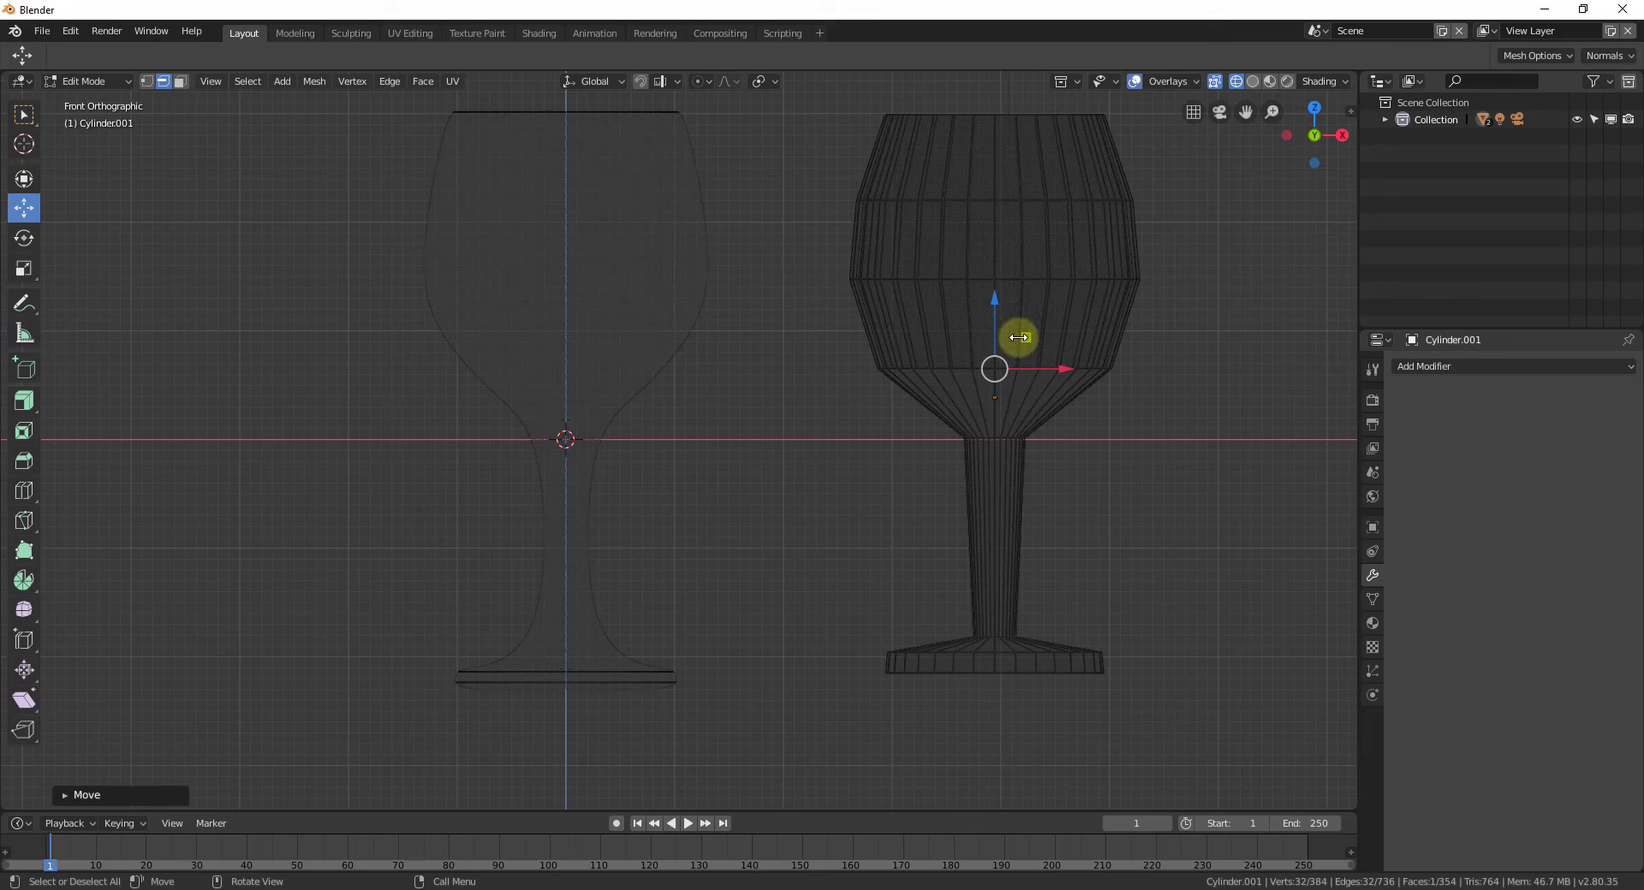
- Extrude the inner face down about 0.45 m, scale it to about 0.28 for the bowl's inner bottom, and return to solid shading
key("e")
left_click(1022, 379)
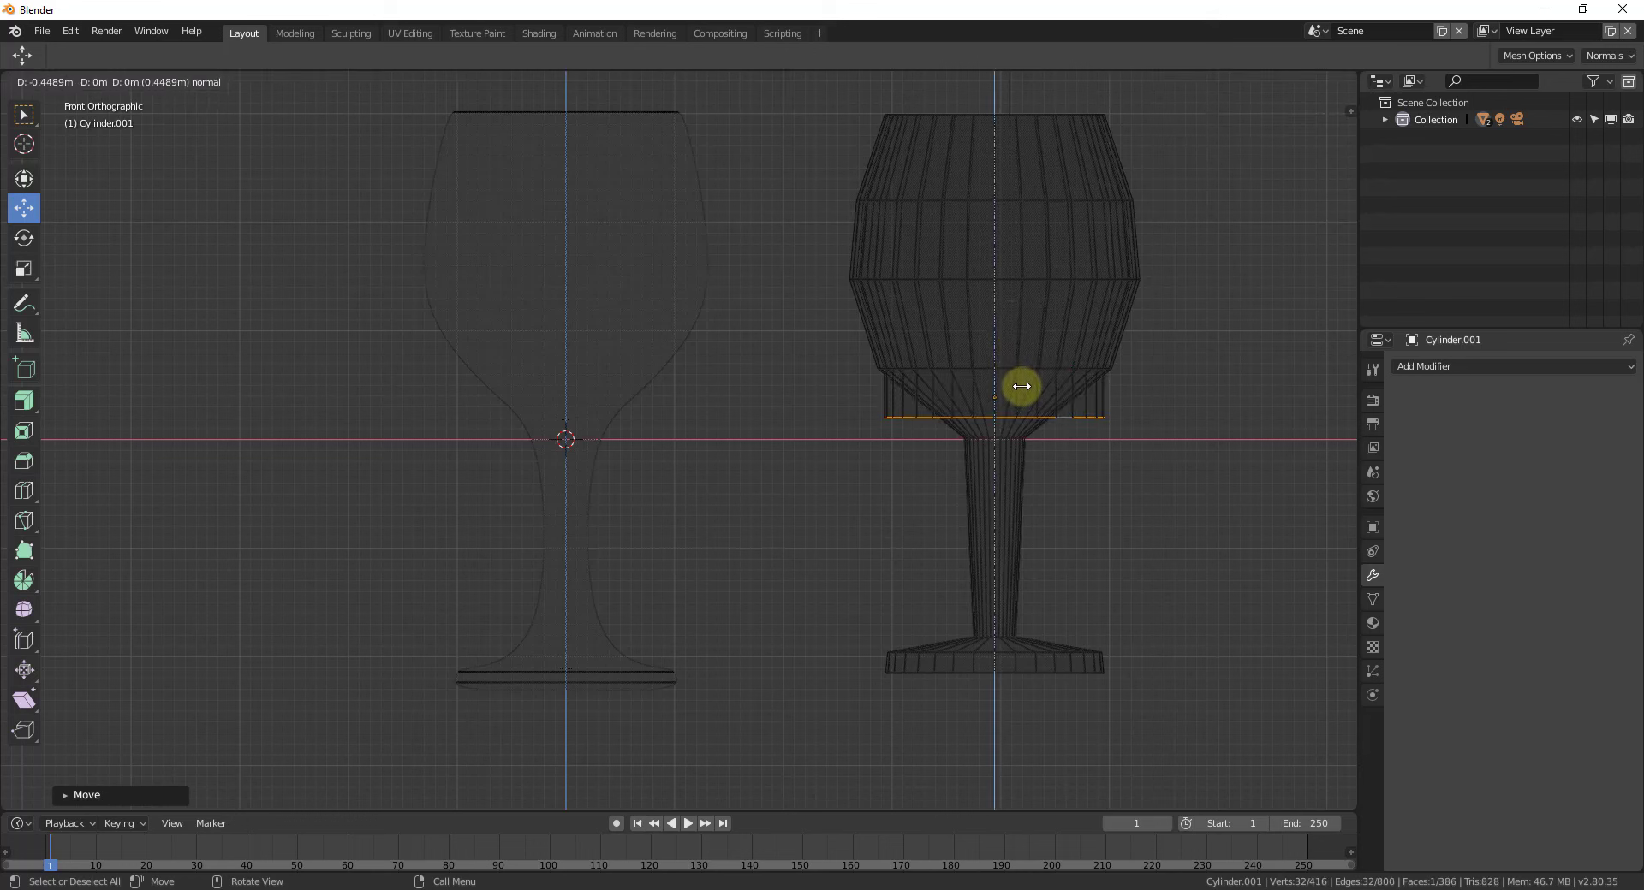
left_click(1020, 385)
key("s")
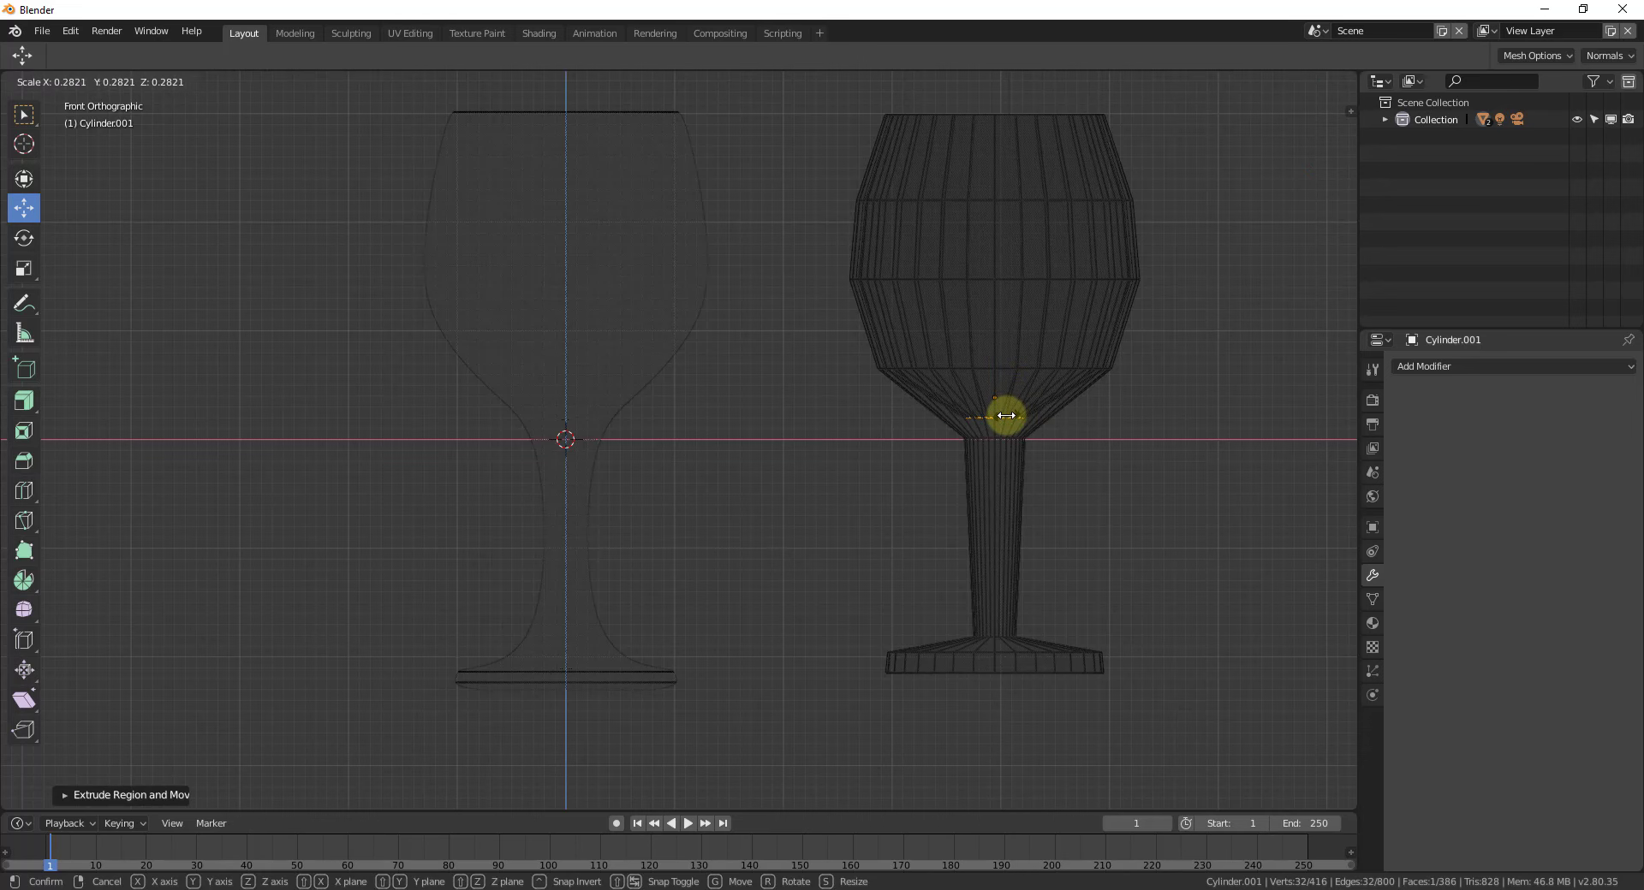
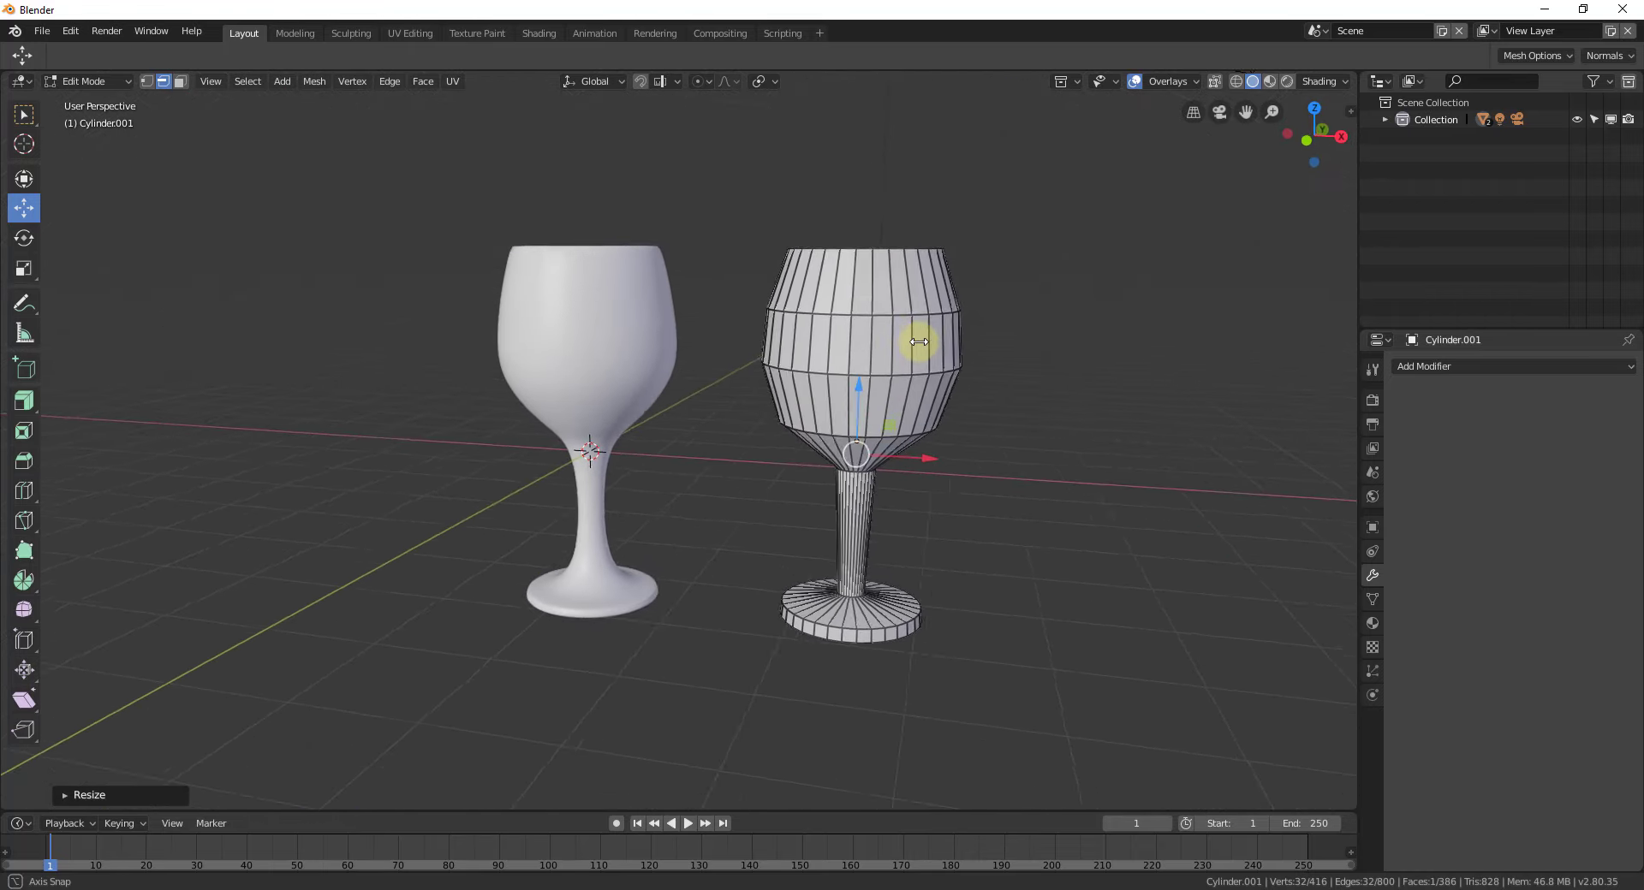
middle_click_drag(968, 529, 891, 660)
middle_click_drag(991, 616, 1017, 601)
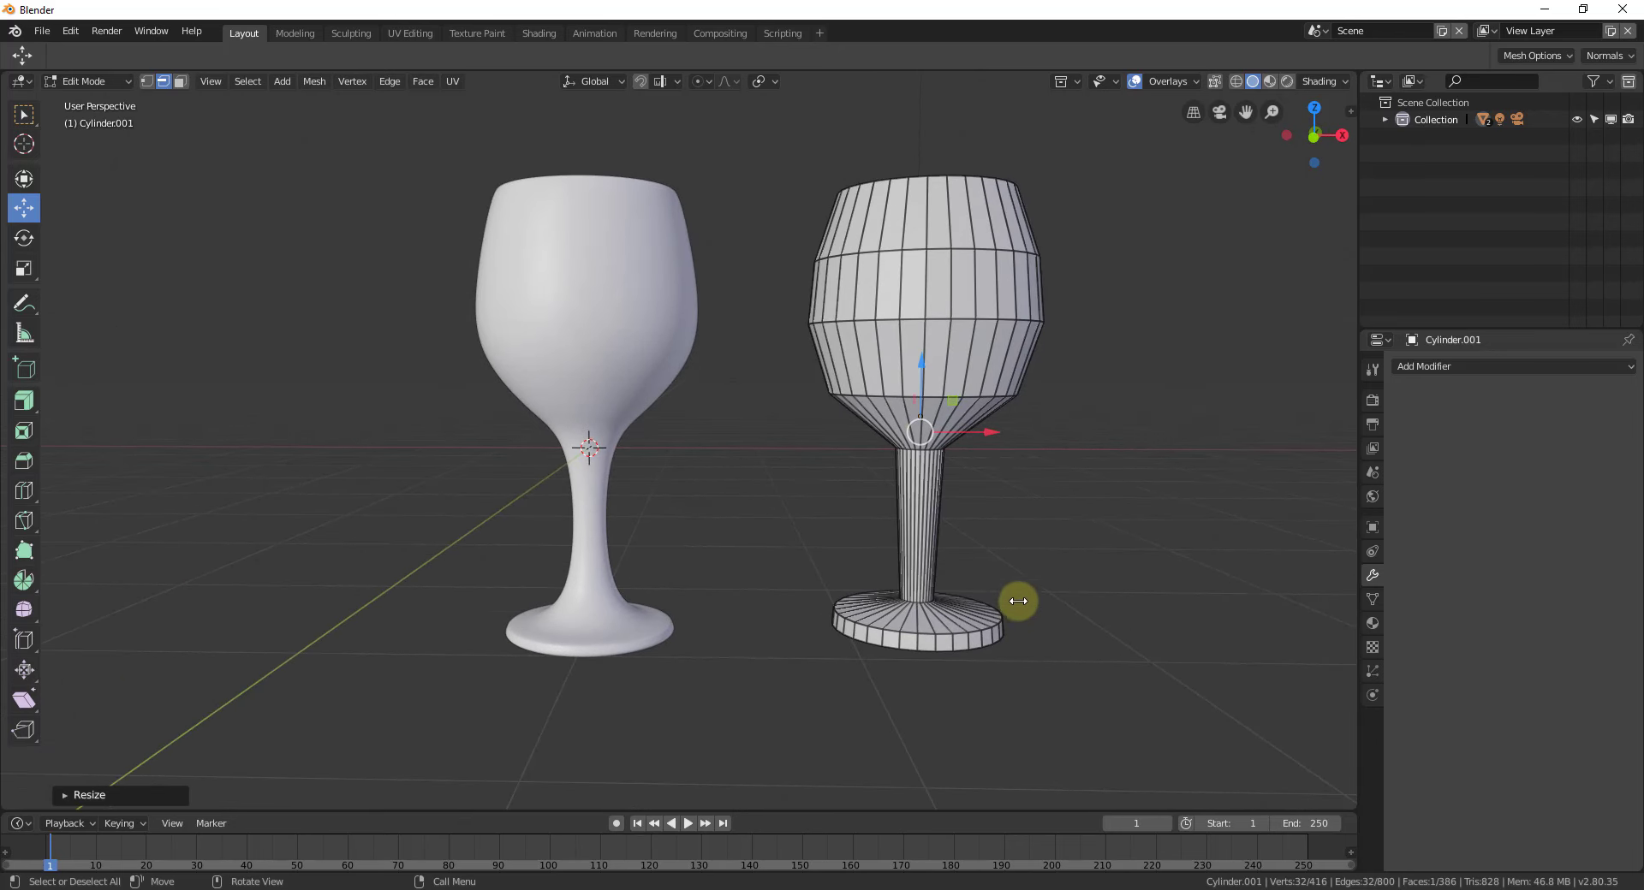
middle_click_drag(1099, 498, 1036, 495, "shift")
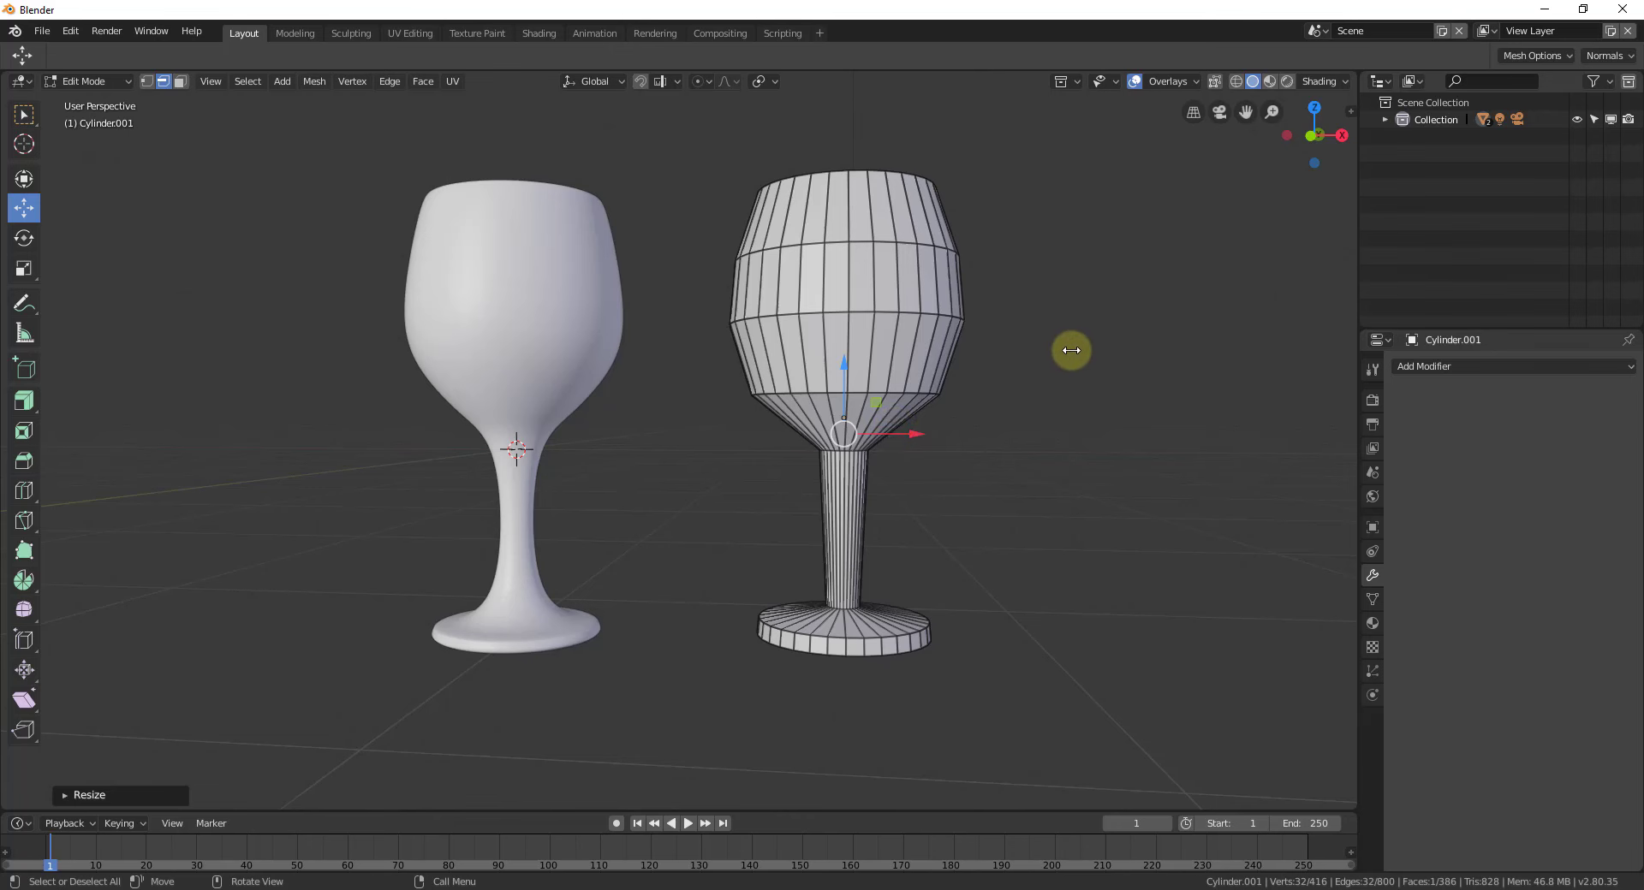
- Select the whole glass mesh and add a Subdivision Surface modifier
key("a")
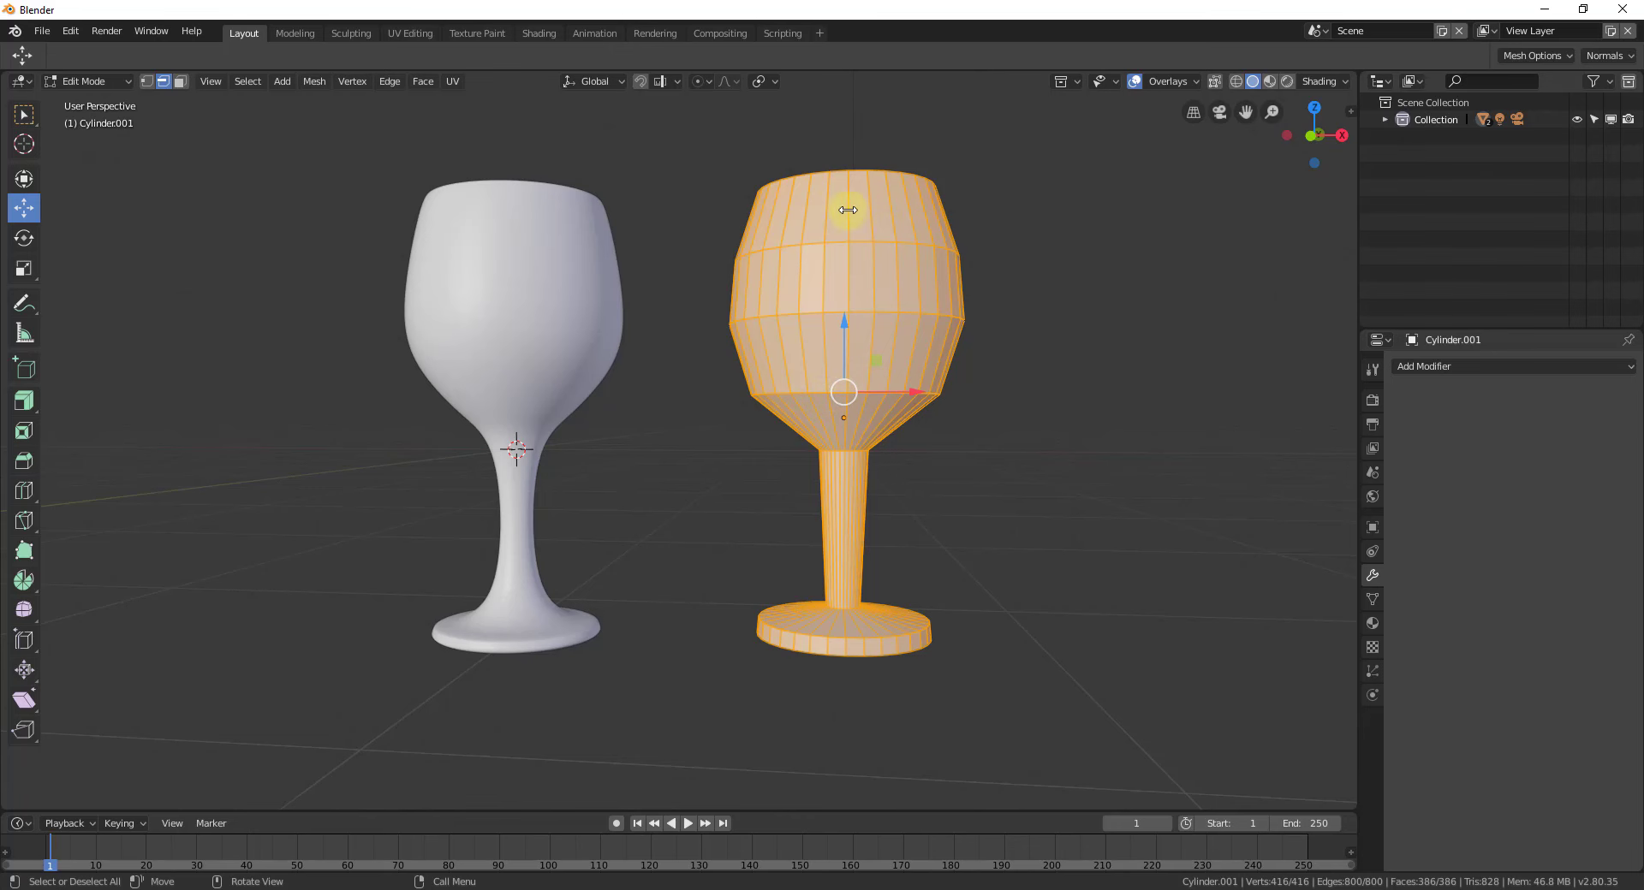
middle_click_drag(891, 294, 958, 342)
left_click(1447, 366)
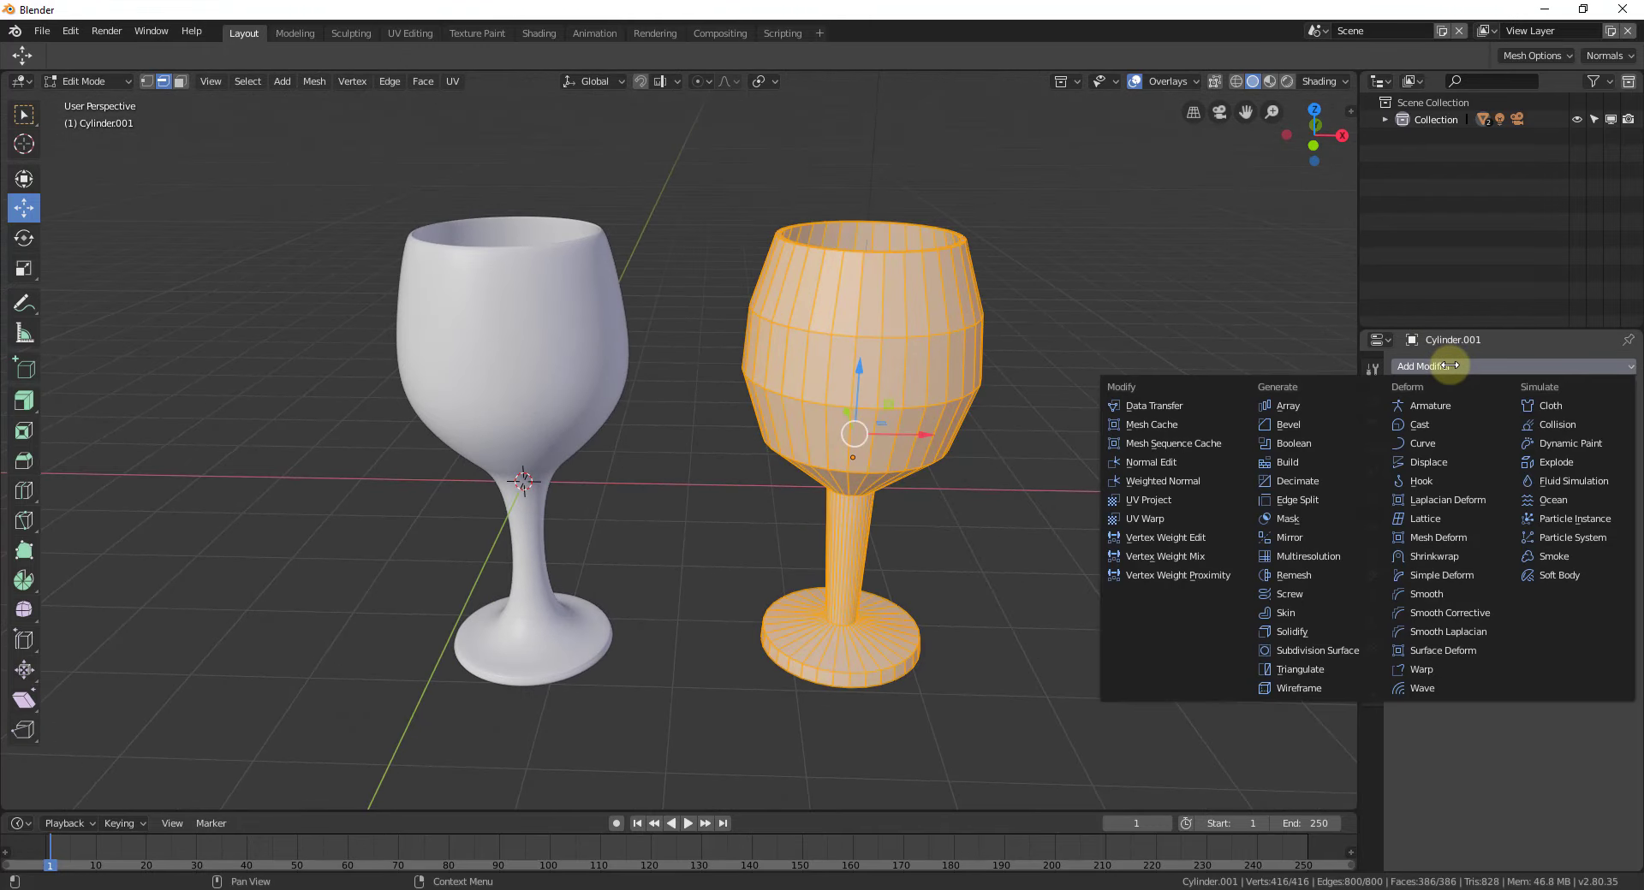
left_click(1316, 652)
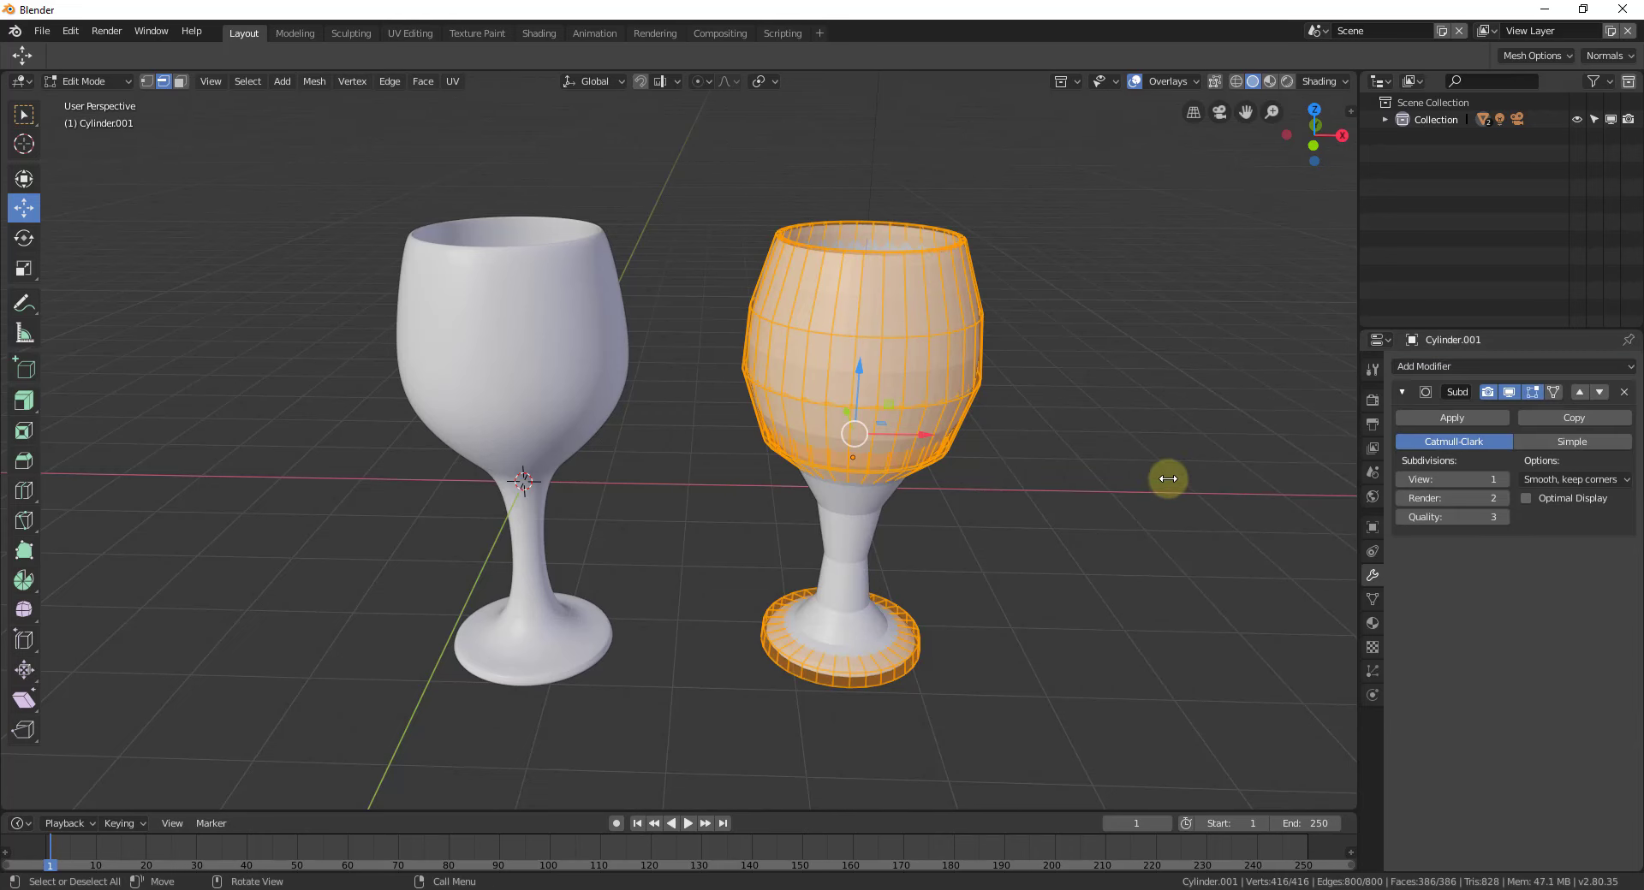
- Switch the glass to Object Mode and set the Subdivision Surface modifier's viewport level to 3
middle_click_drag(1075, 451, 1053, 411)
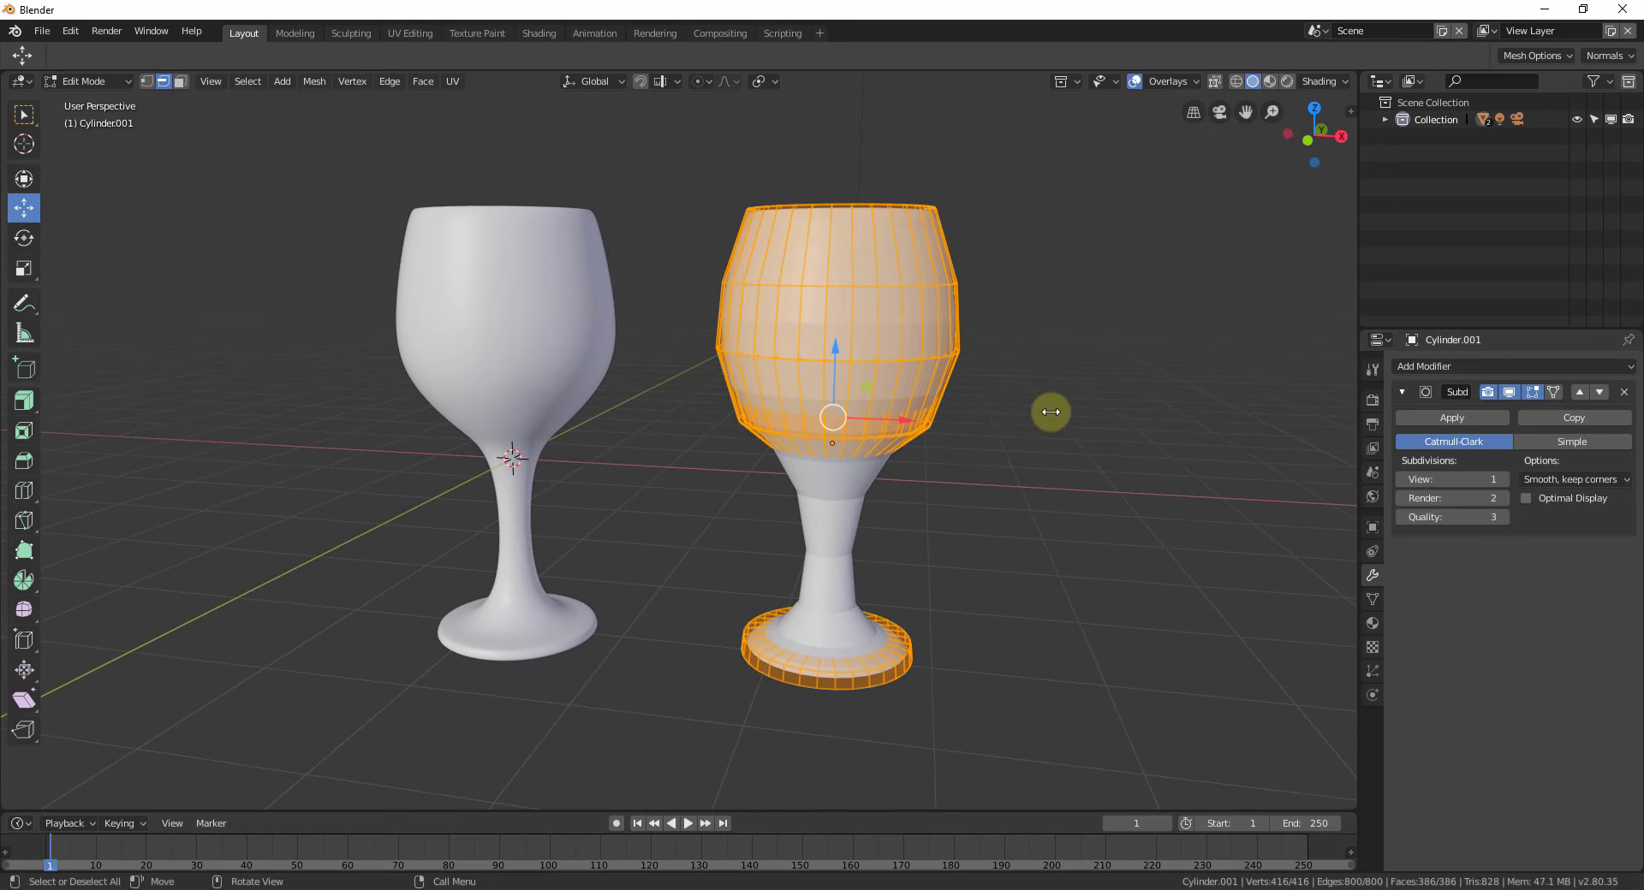
scroll(1076, 403, "up", 2)
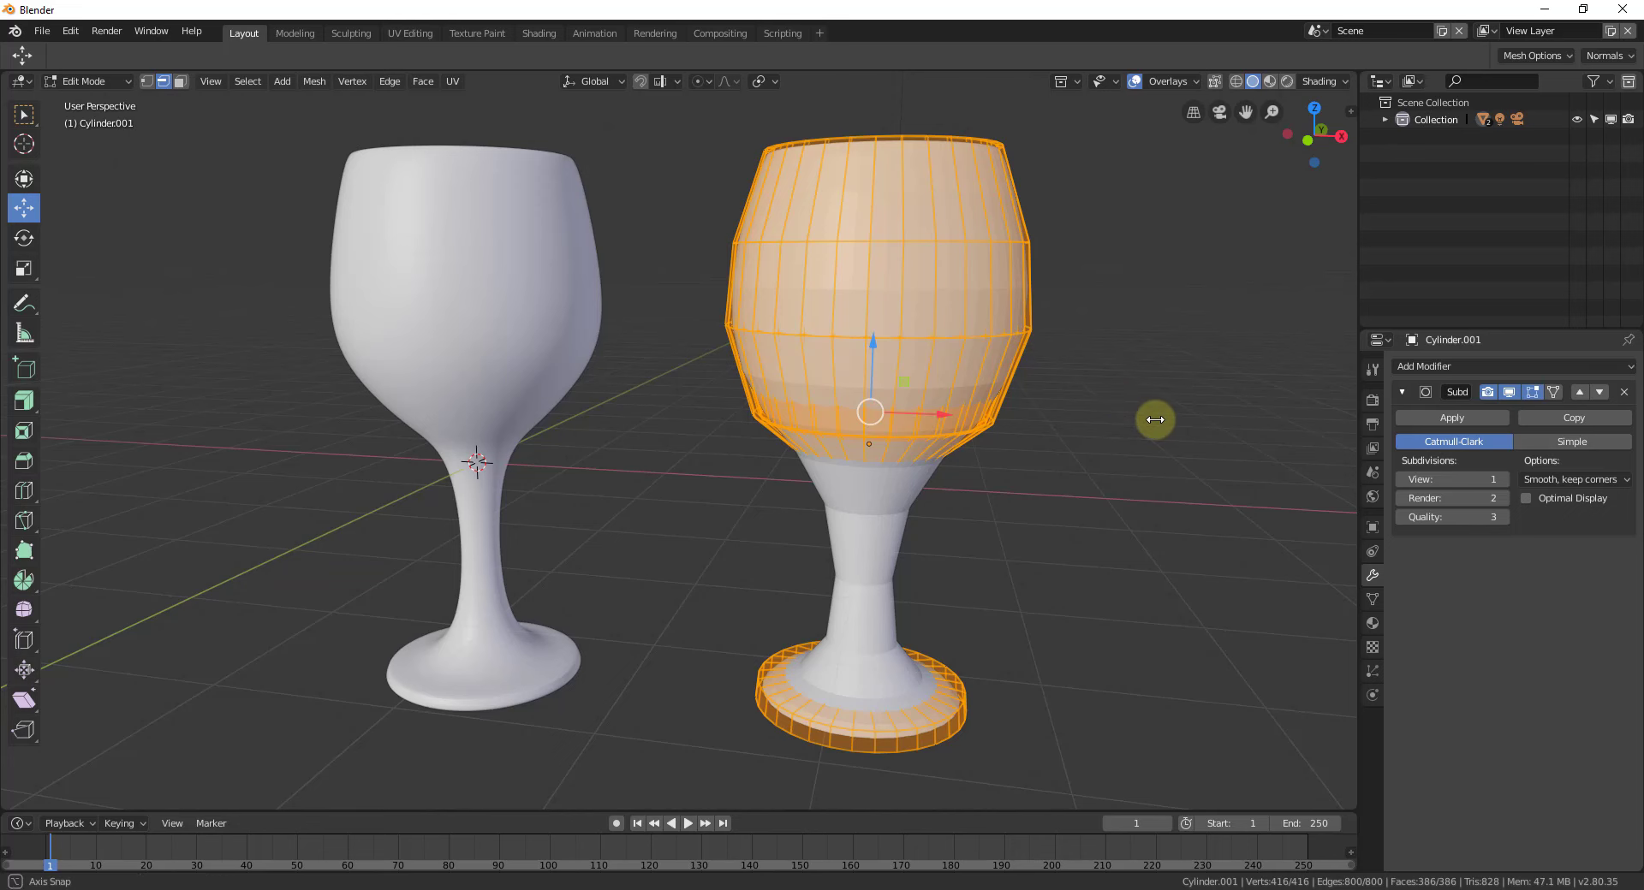
middle_click_drag(1156, 415, 1109, 420, "shift")
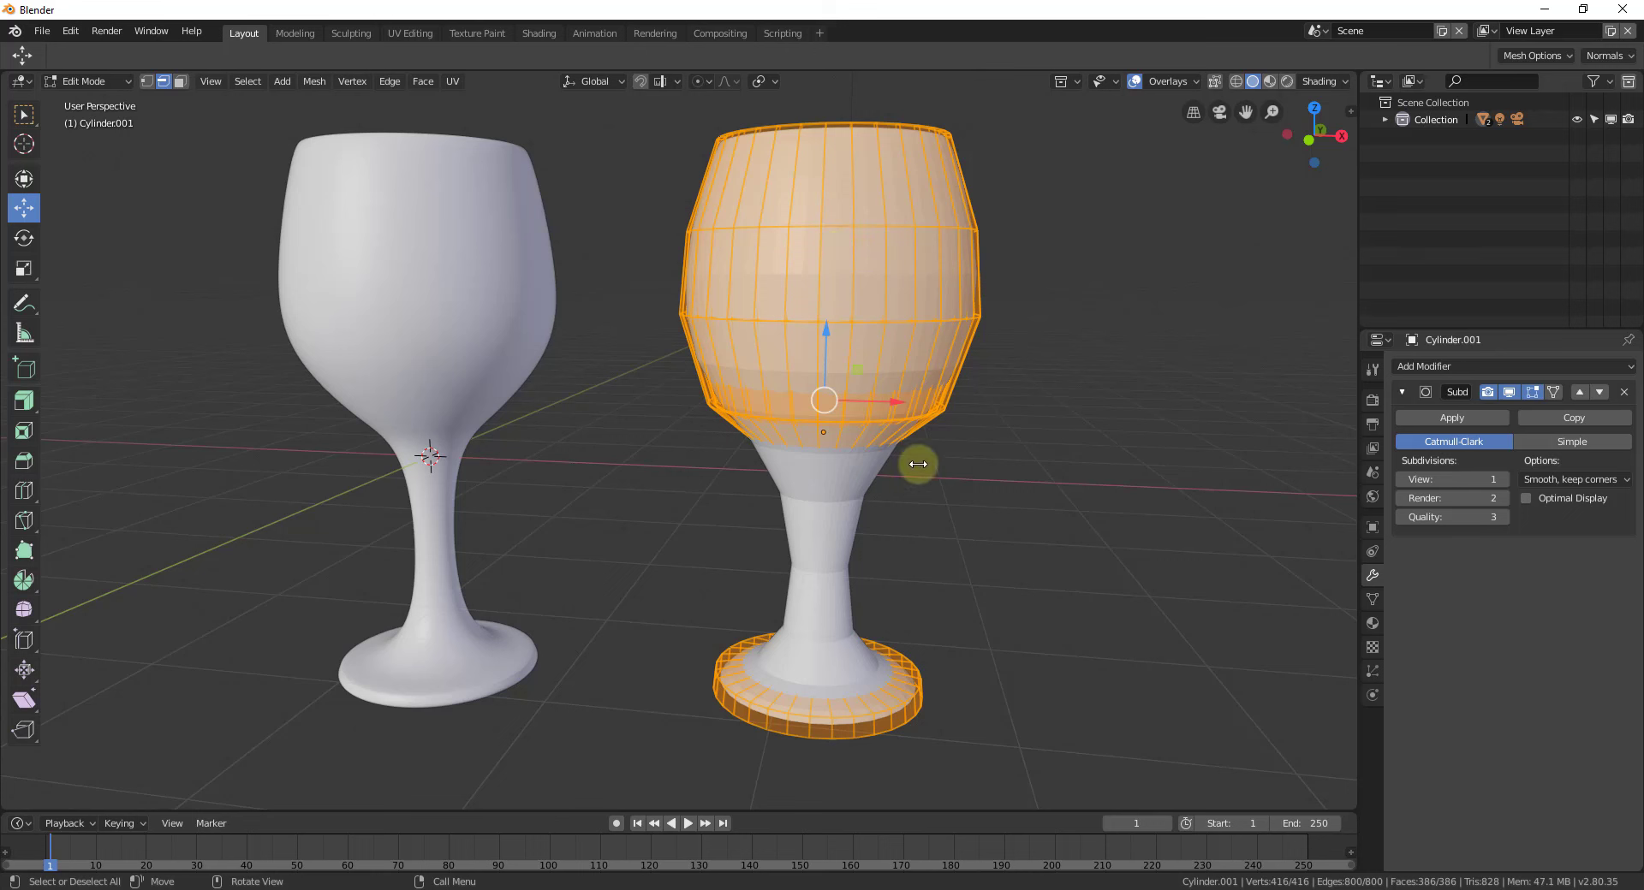
key("Tab")
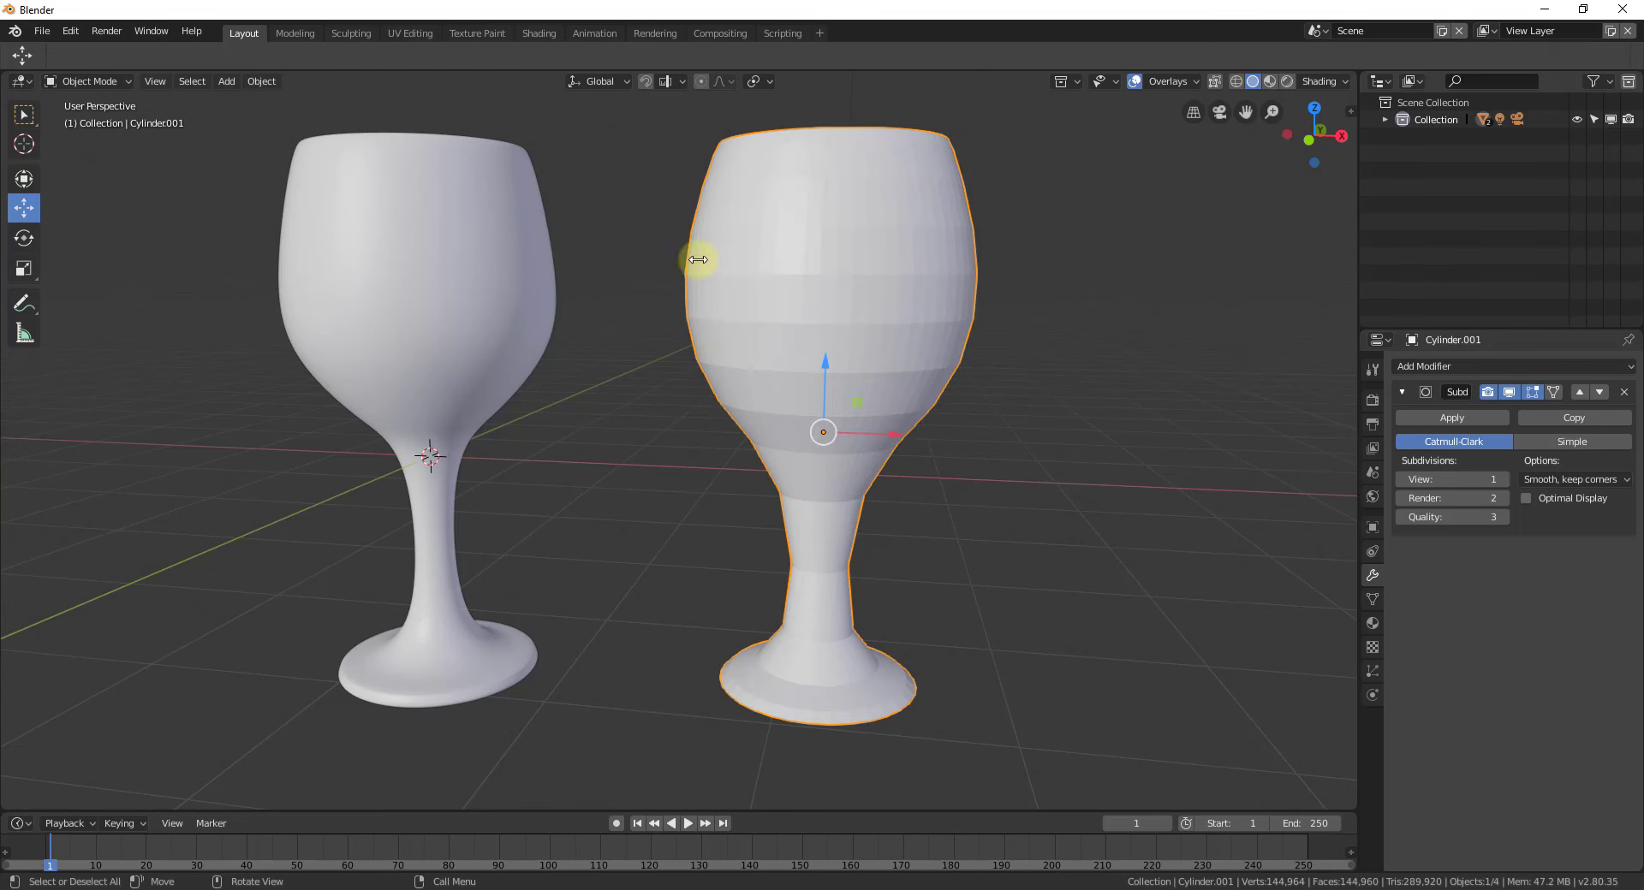
left_click(1504, 479)
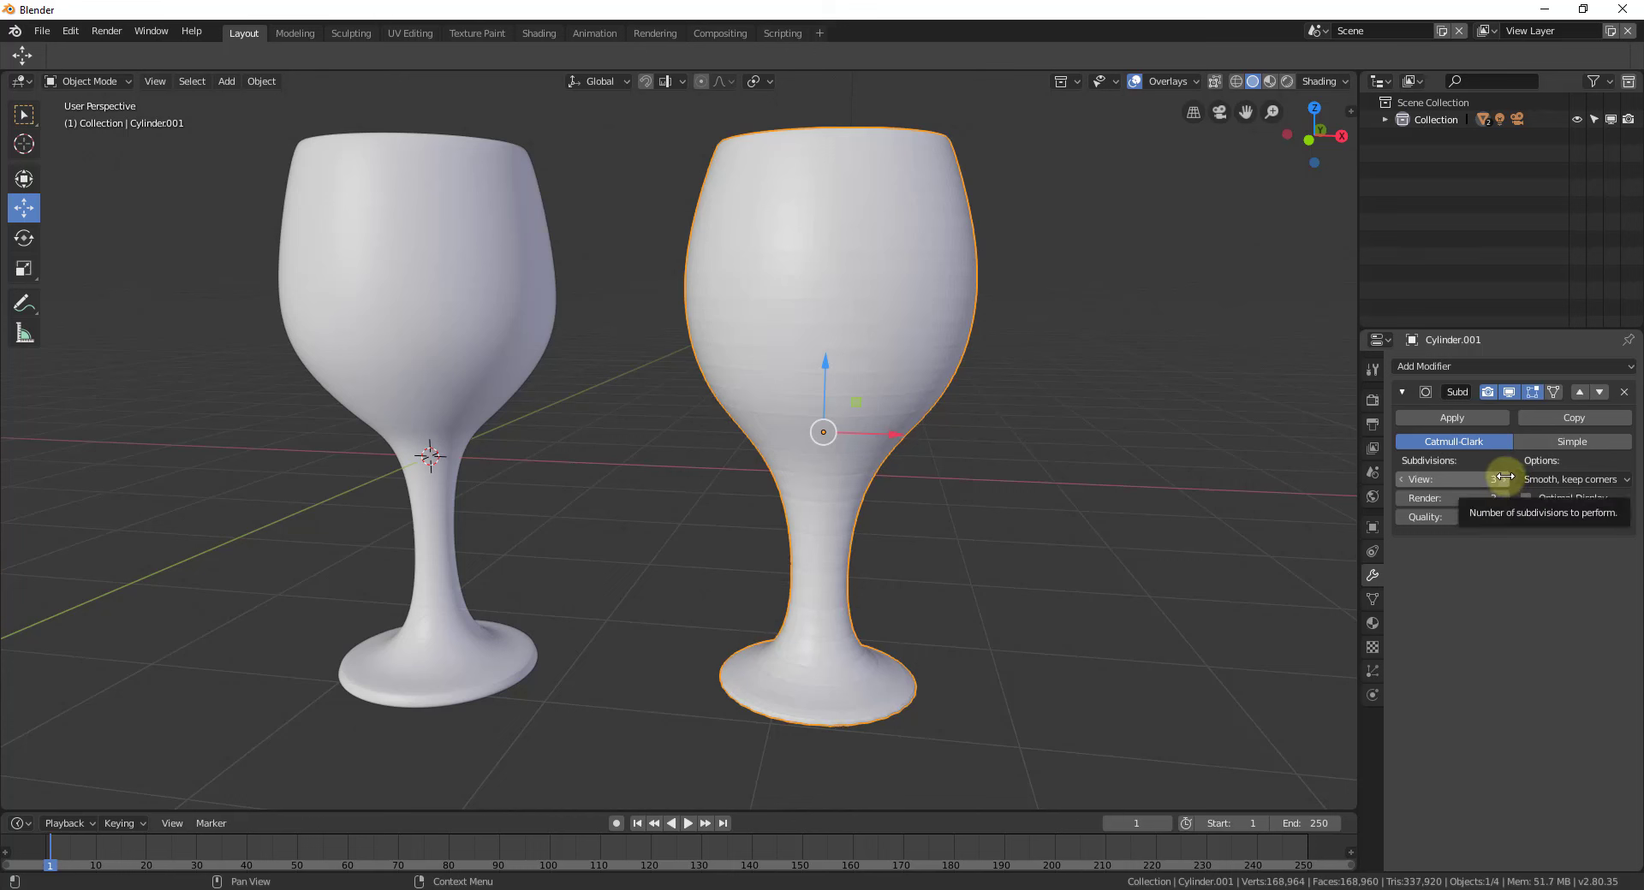
- Preview the Subdivision Surface modifier at viewport level 4 and return it to level 3
left_click(1505, 477)
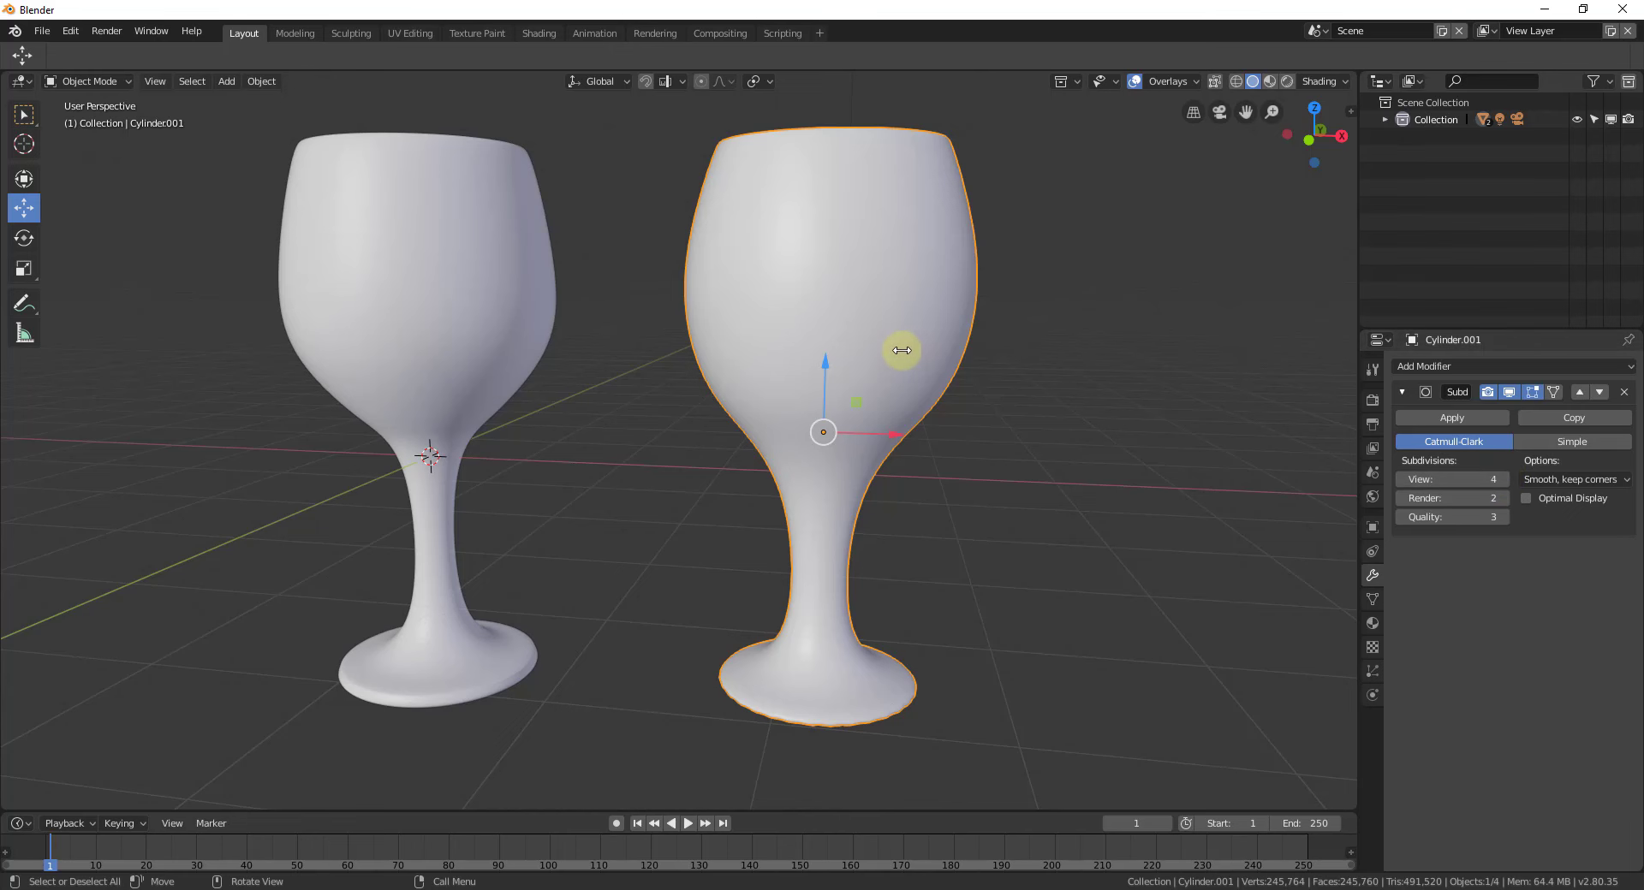
left_click(1404, 480)
scroll(947, 402, "down", 3)
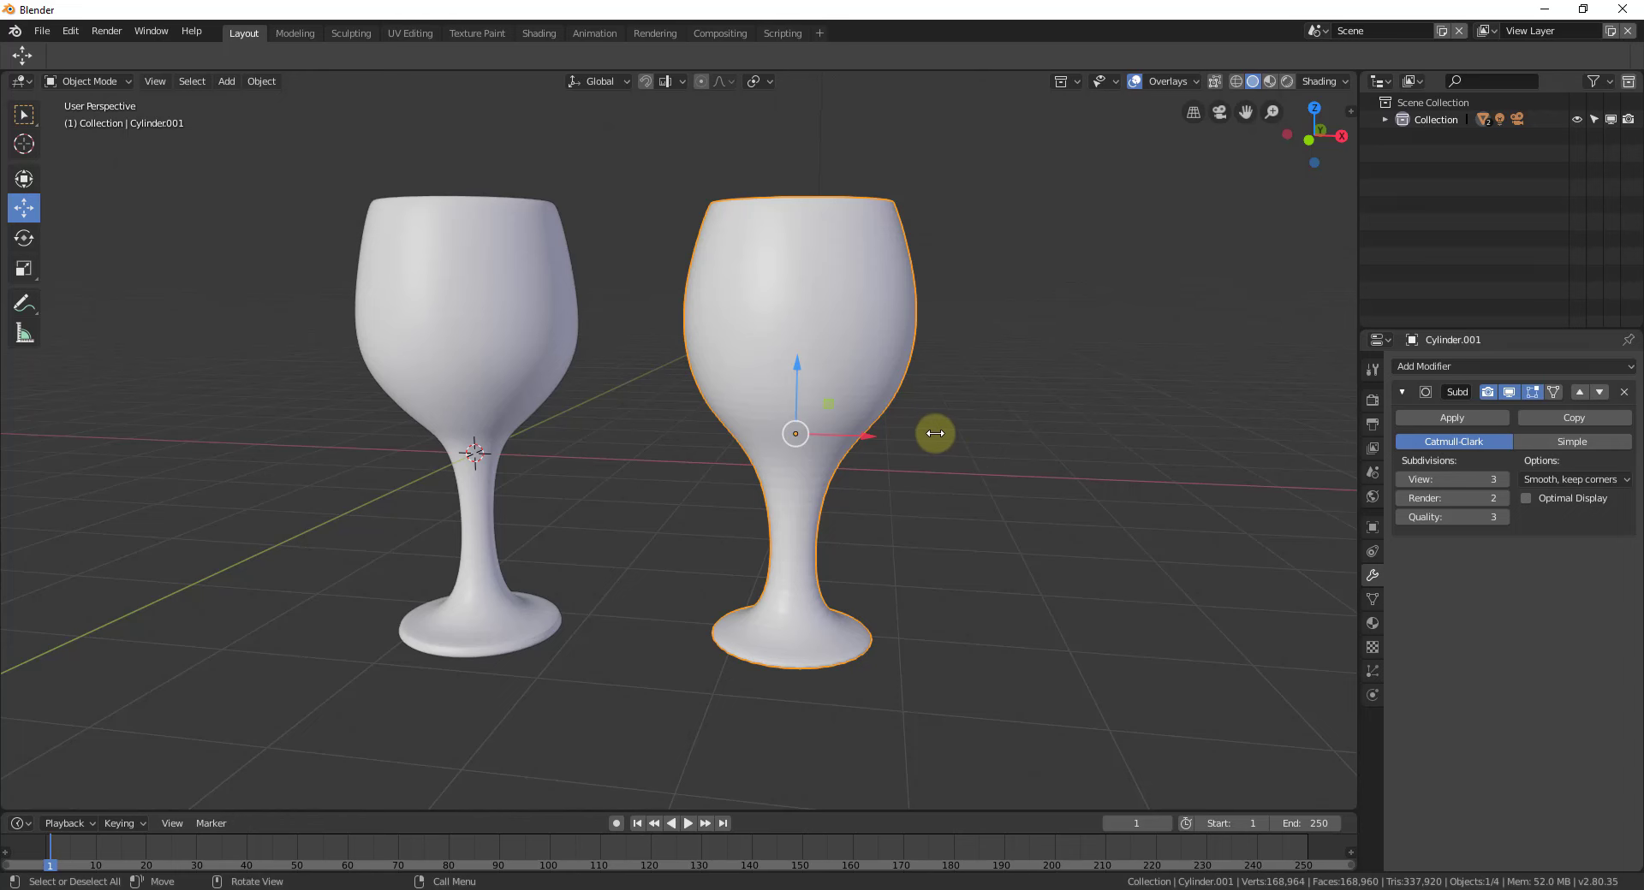
- Enter Edit Mode on the new glass and hide the Subdivision Surface effect in the viewport
key("Tab")
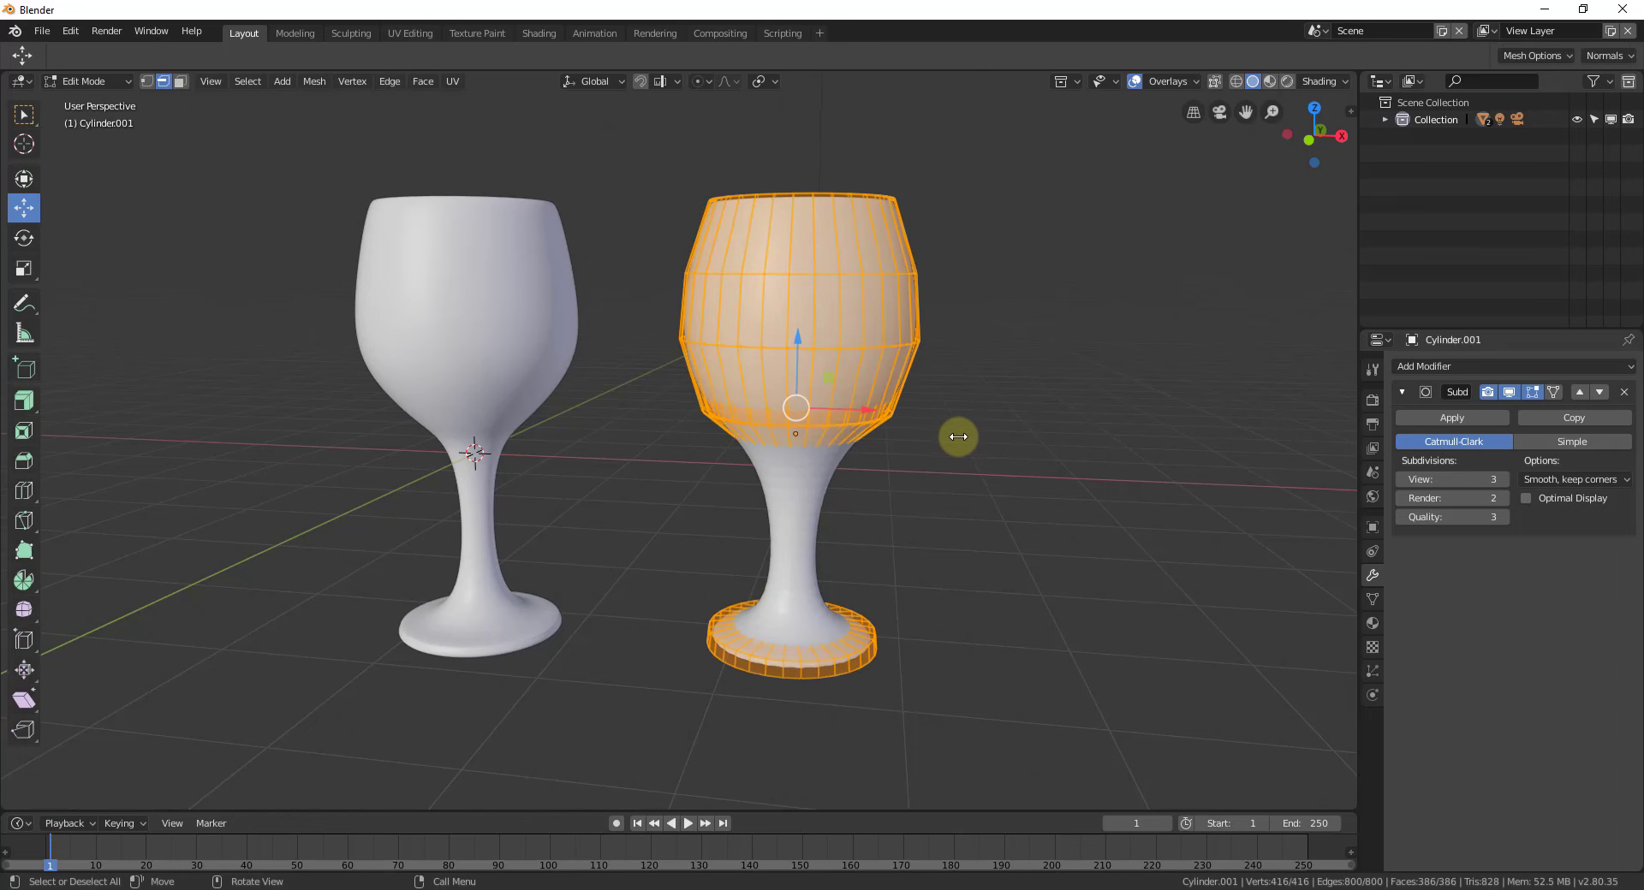
middle_click_drag(896, 635, 902, 608)
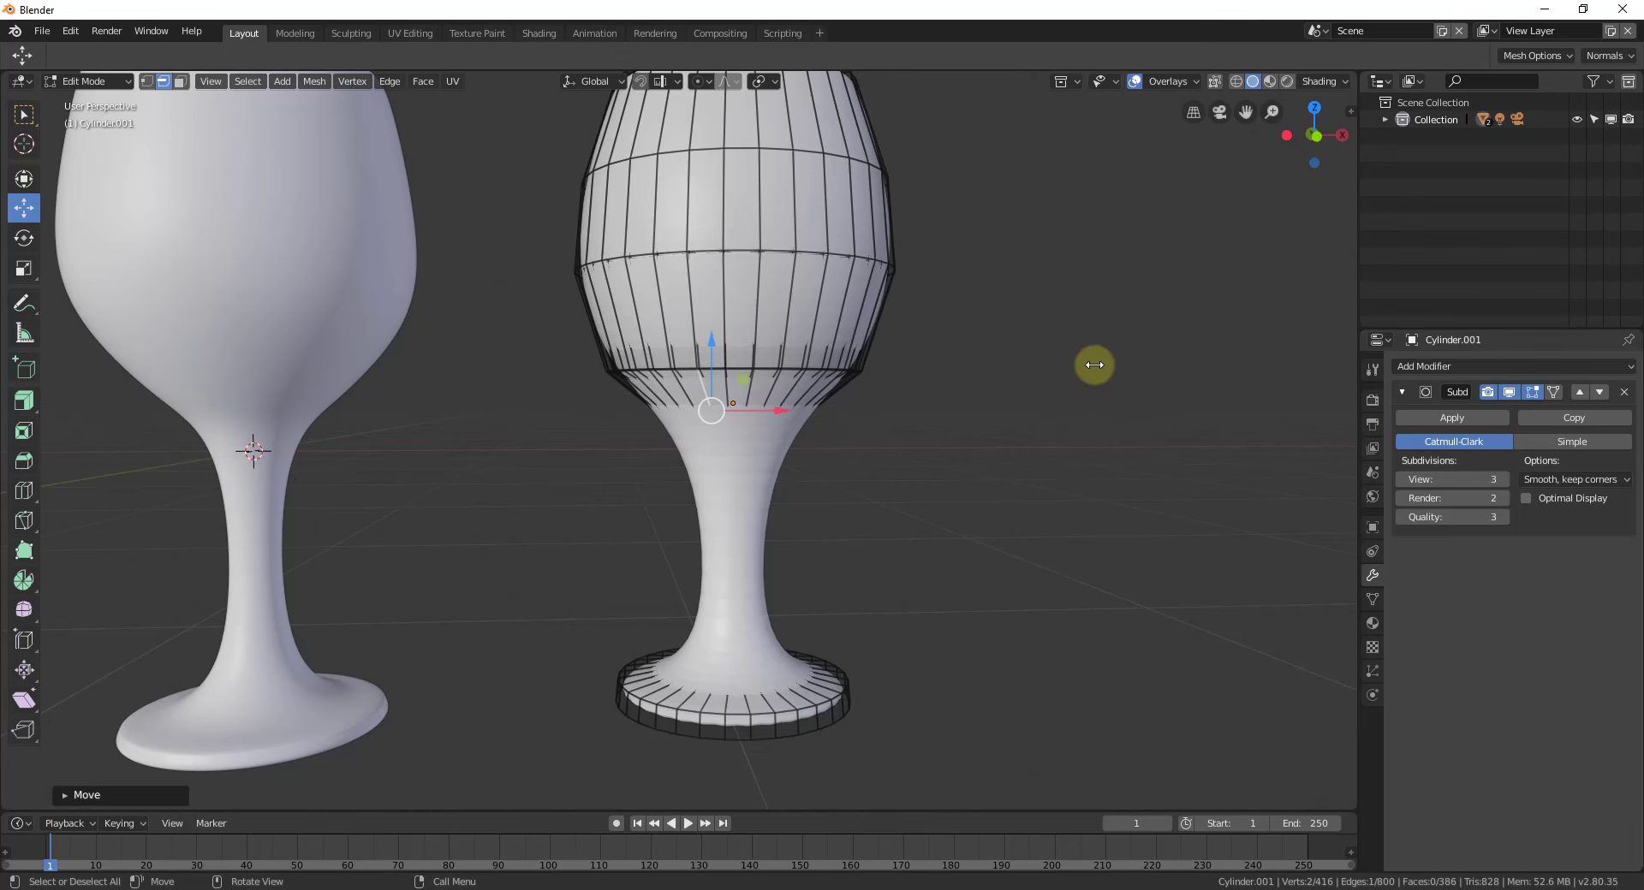
left_click(1510, 391)
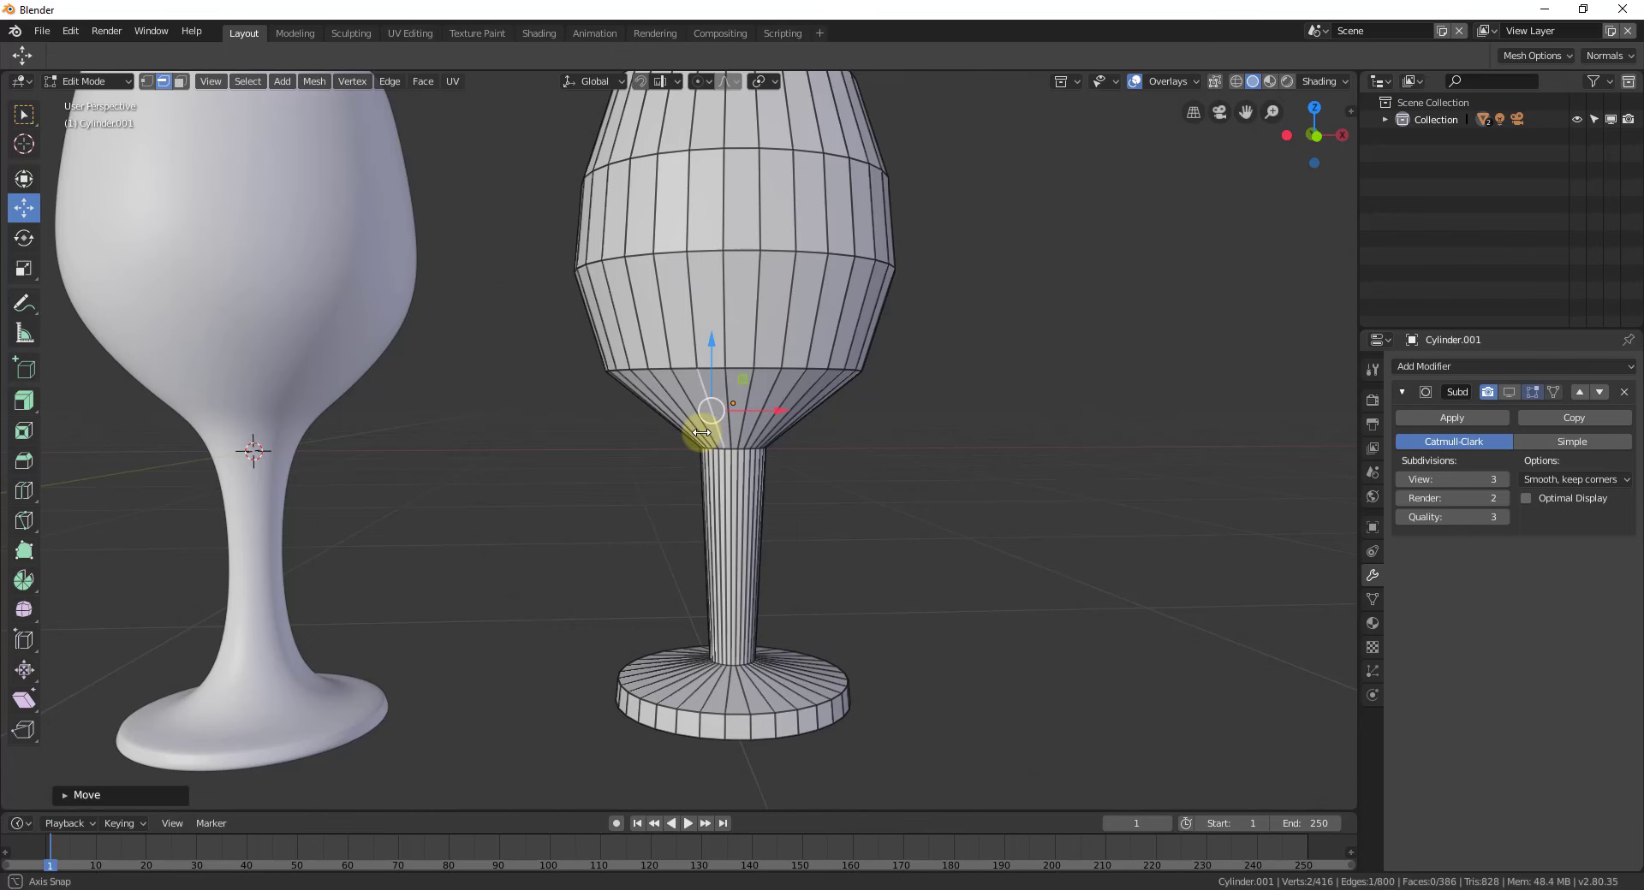
middle_click_drag(703, 432, 695, 436)
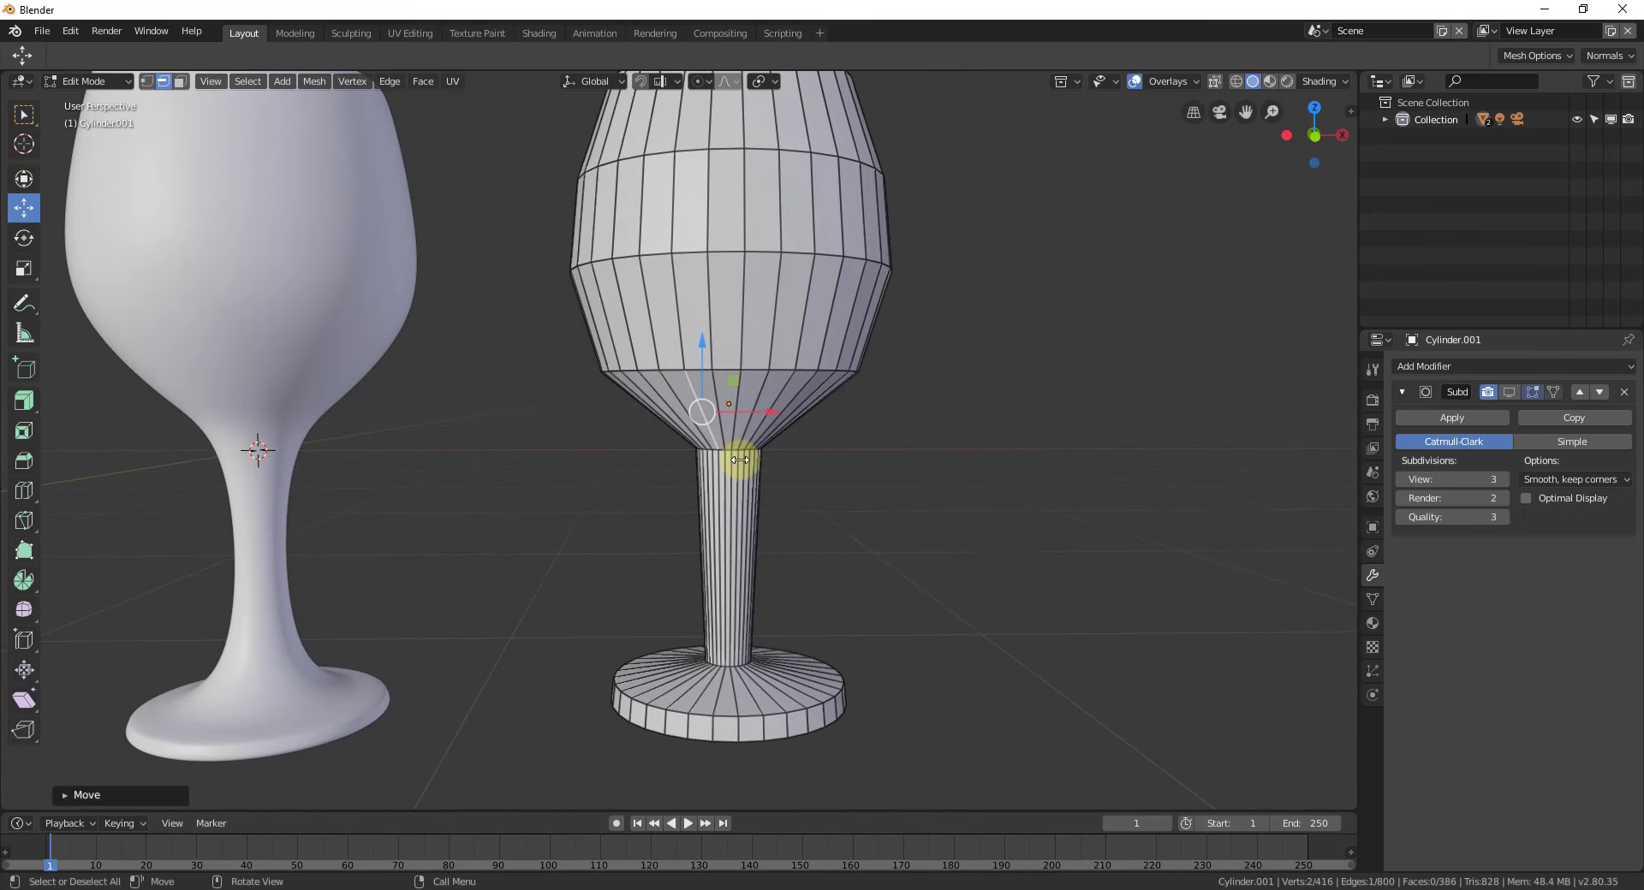
- In wireframe shading, select the edge loop where the stem meets the bowl and raise it slightly along Z
key("z")
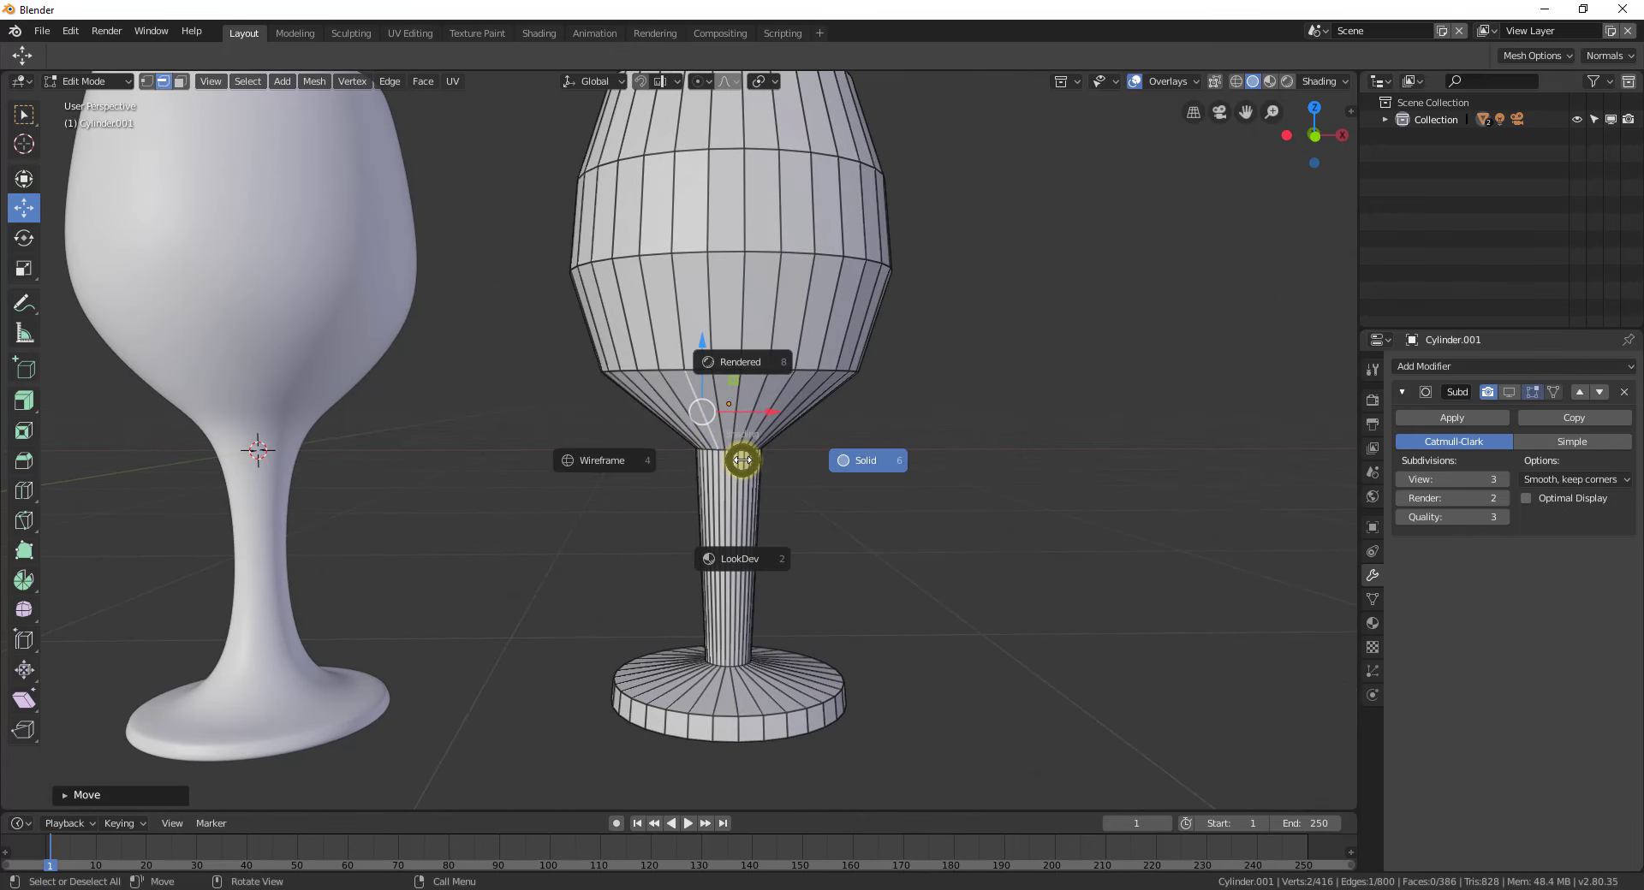
left_click(619, 462)
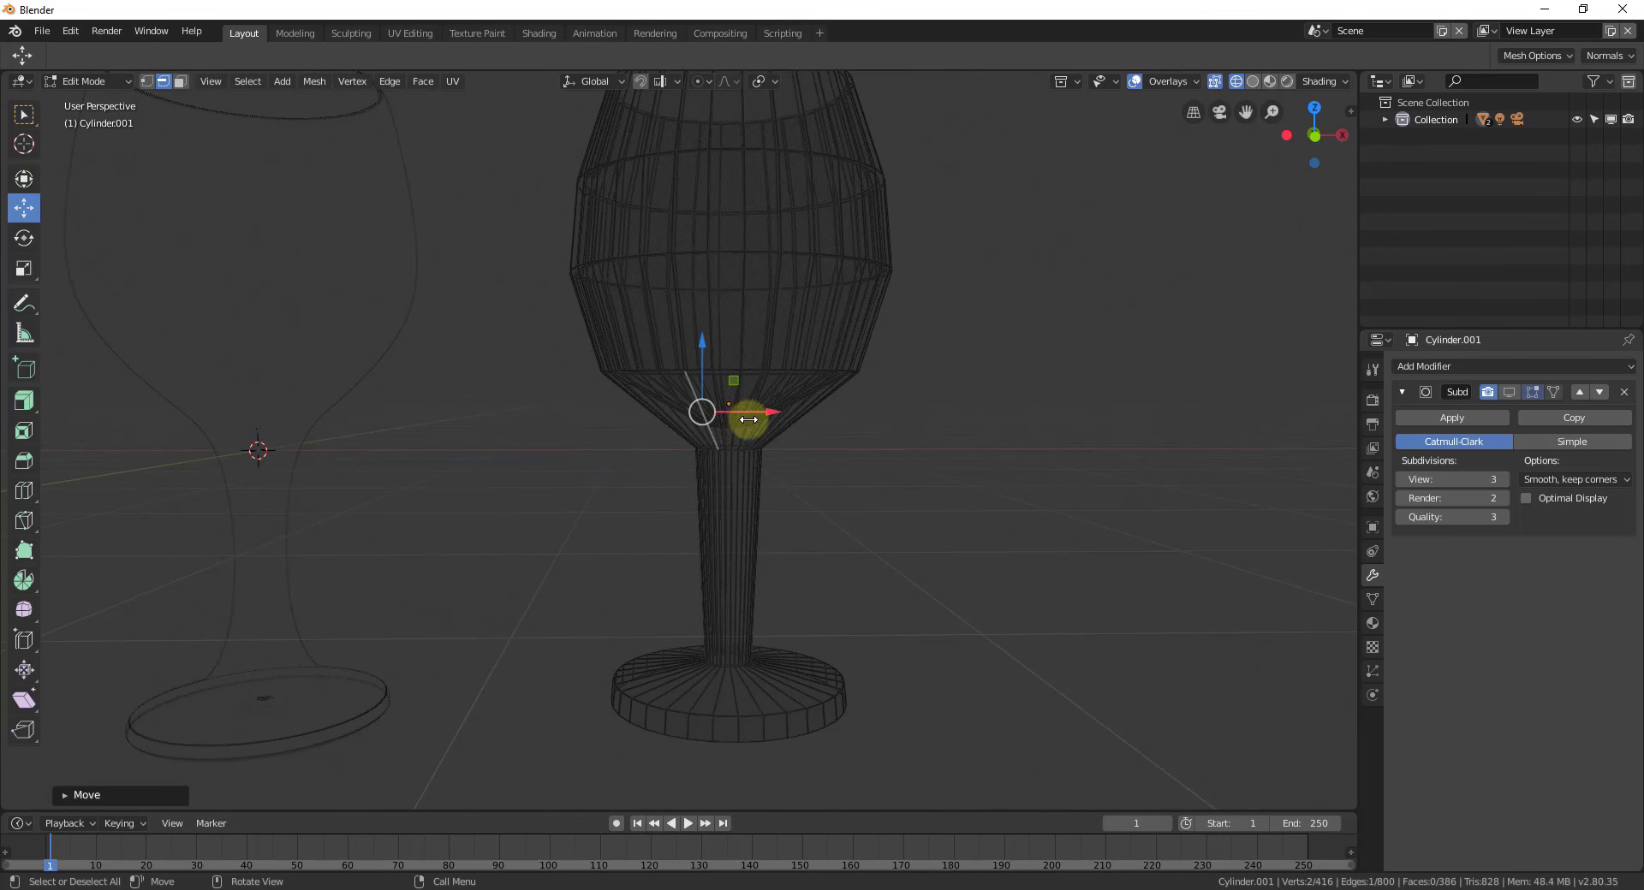
scroll(741, 433, "up", 2)
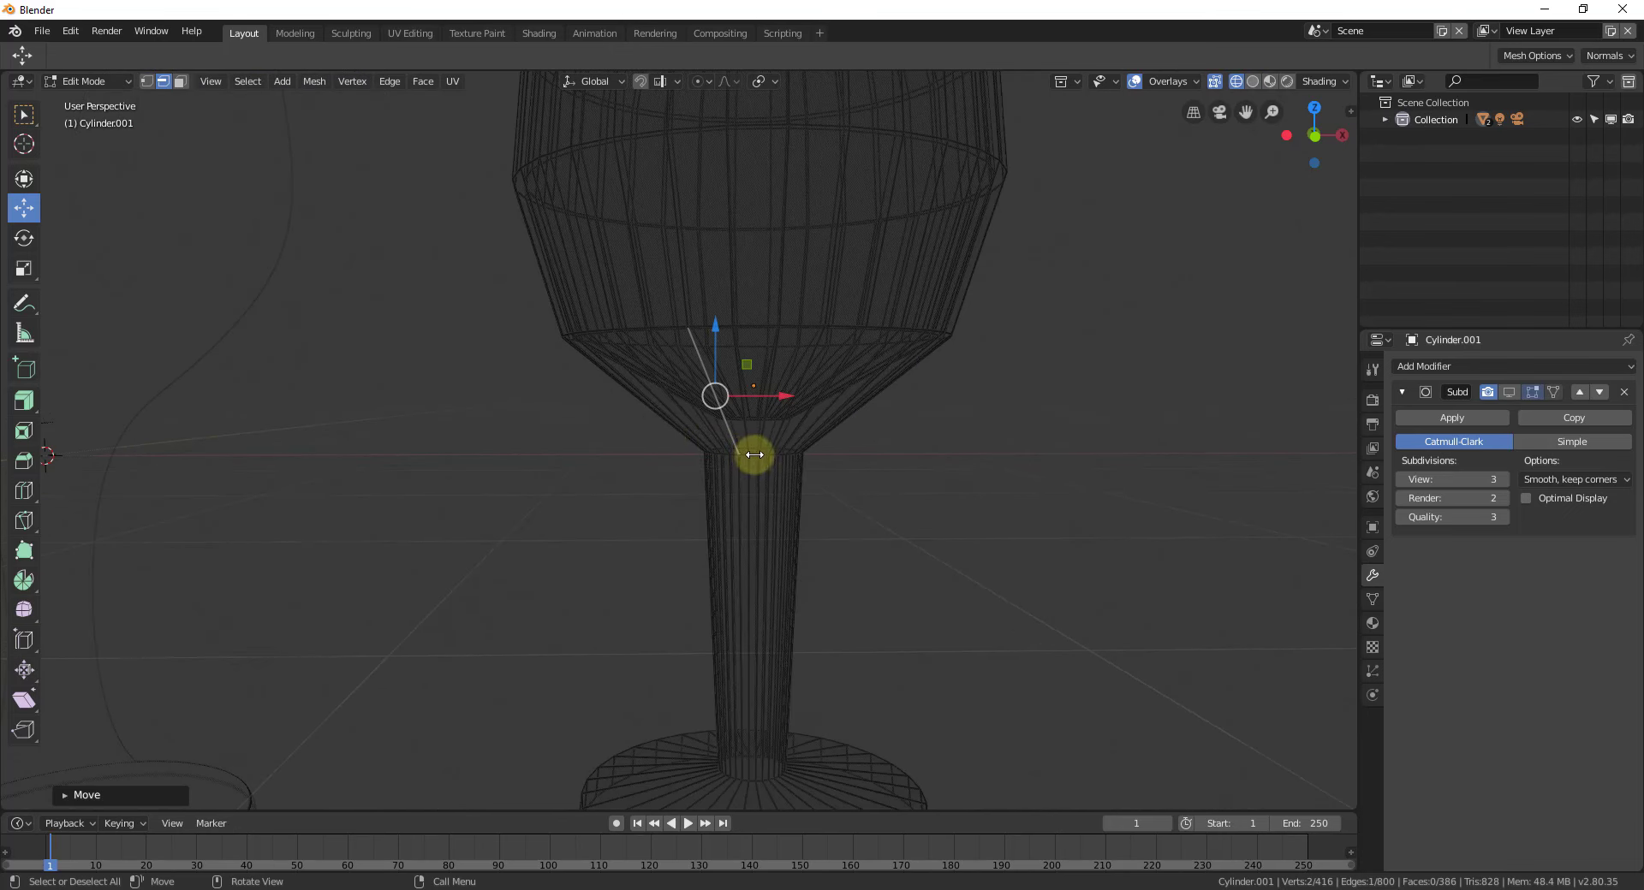
left_click(751, 454, "alt")
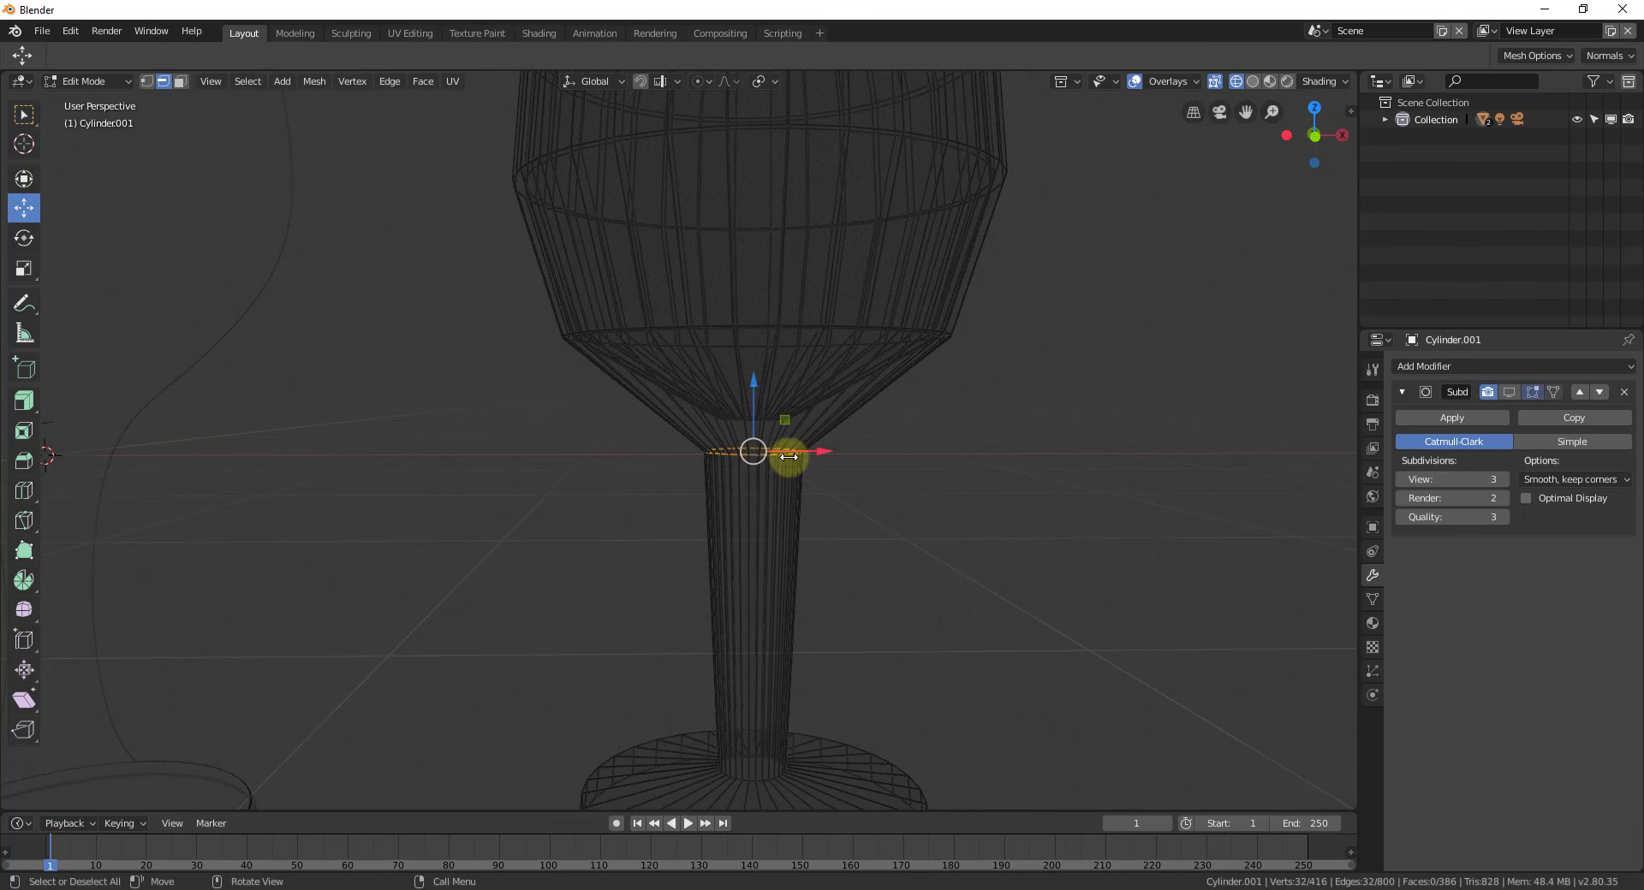
scroll(782, 451, "up", 2)
left_click_drag(793, 409, 782, 352)
scroll(727, 366, "down", 5)
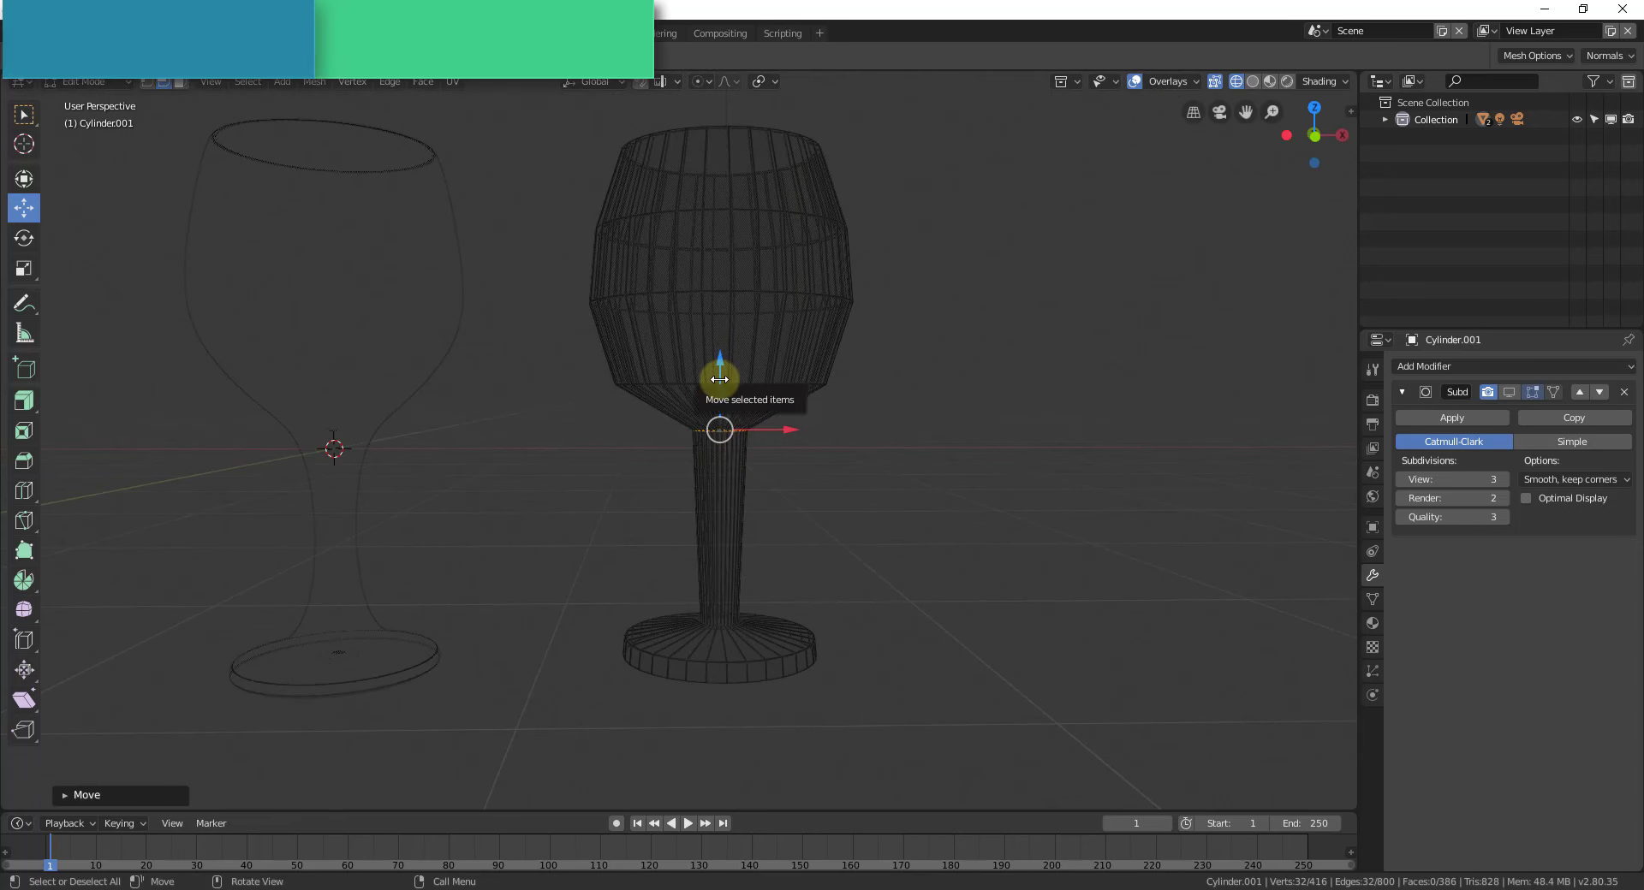
key("ctrl+r")
left_click(724, 456)
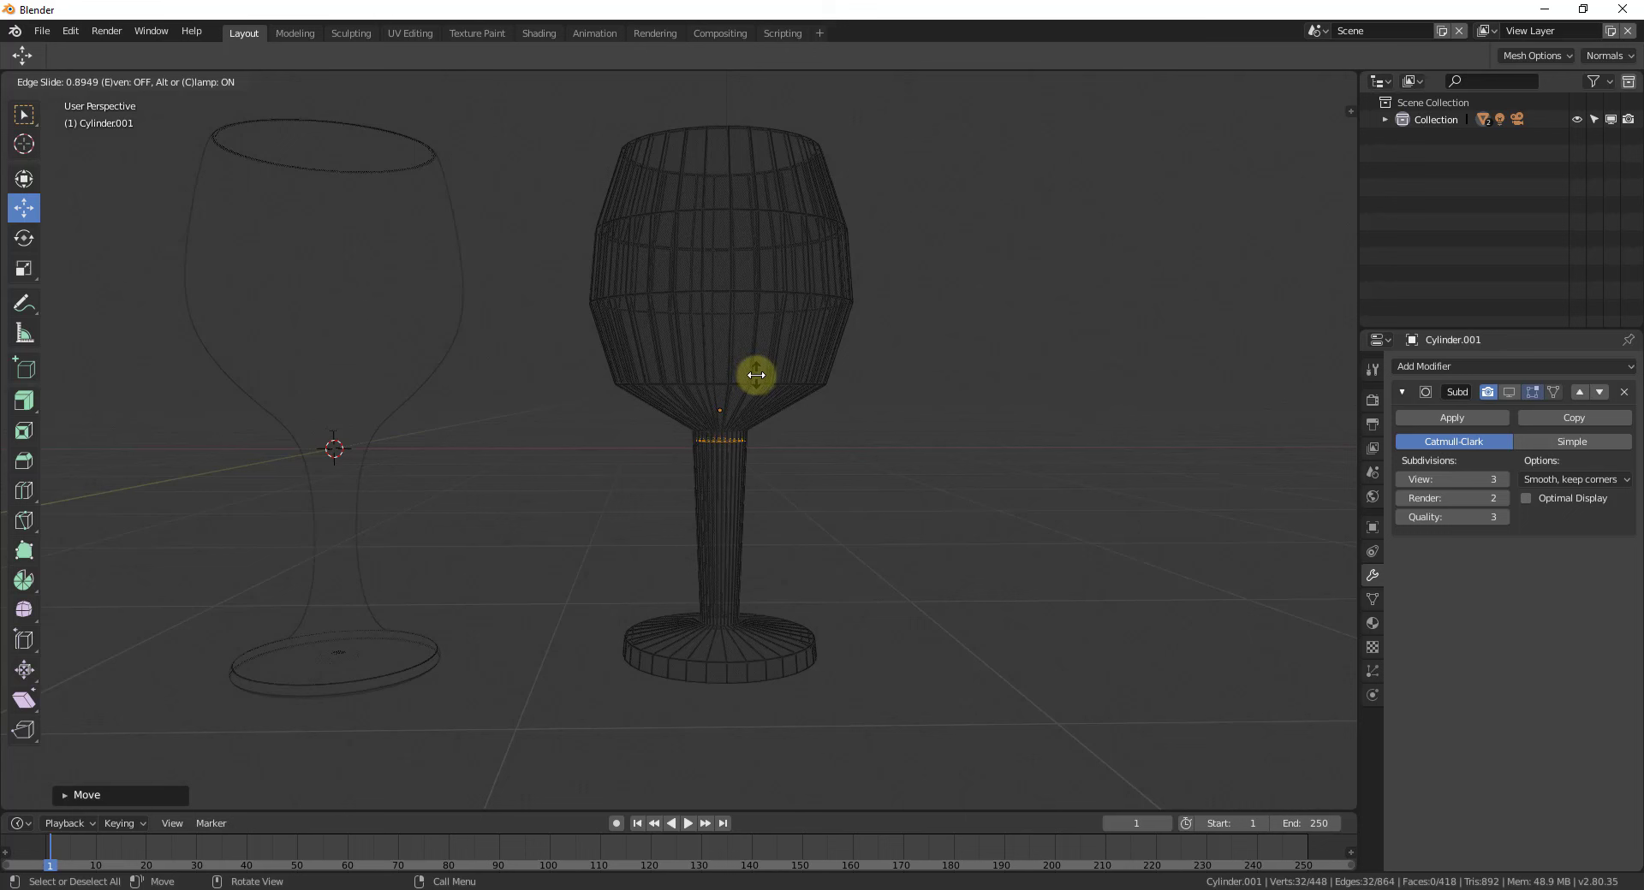
left_click(754, 385)
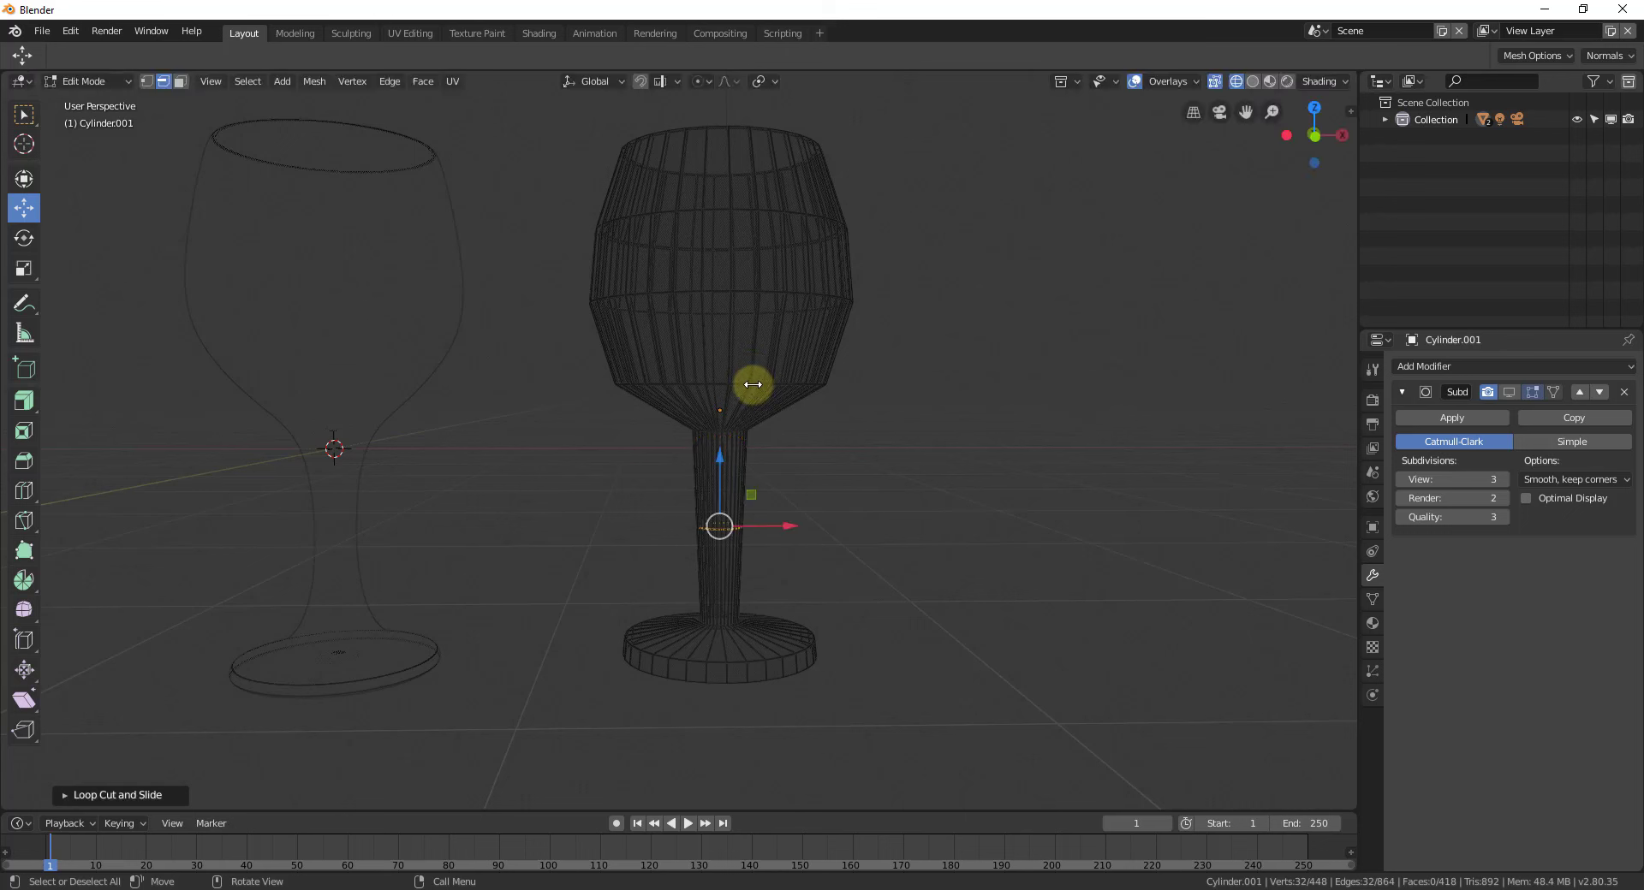
key("ctrl+z")
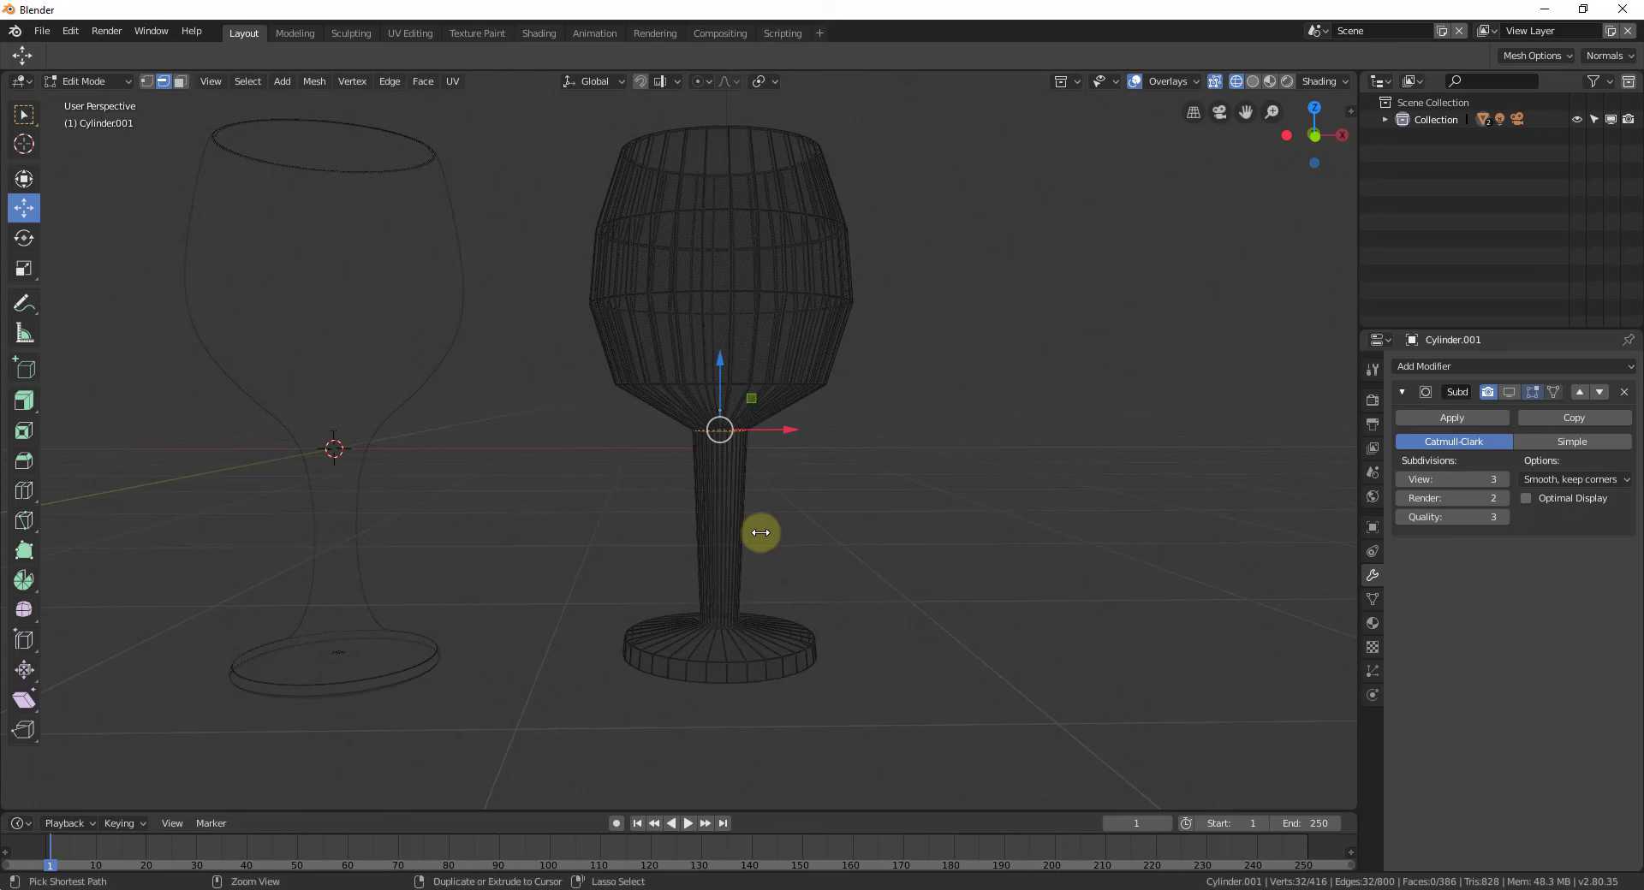
- Add a loop cut around the stem and slide it up to just below the bowl
key("ctrl+r")
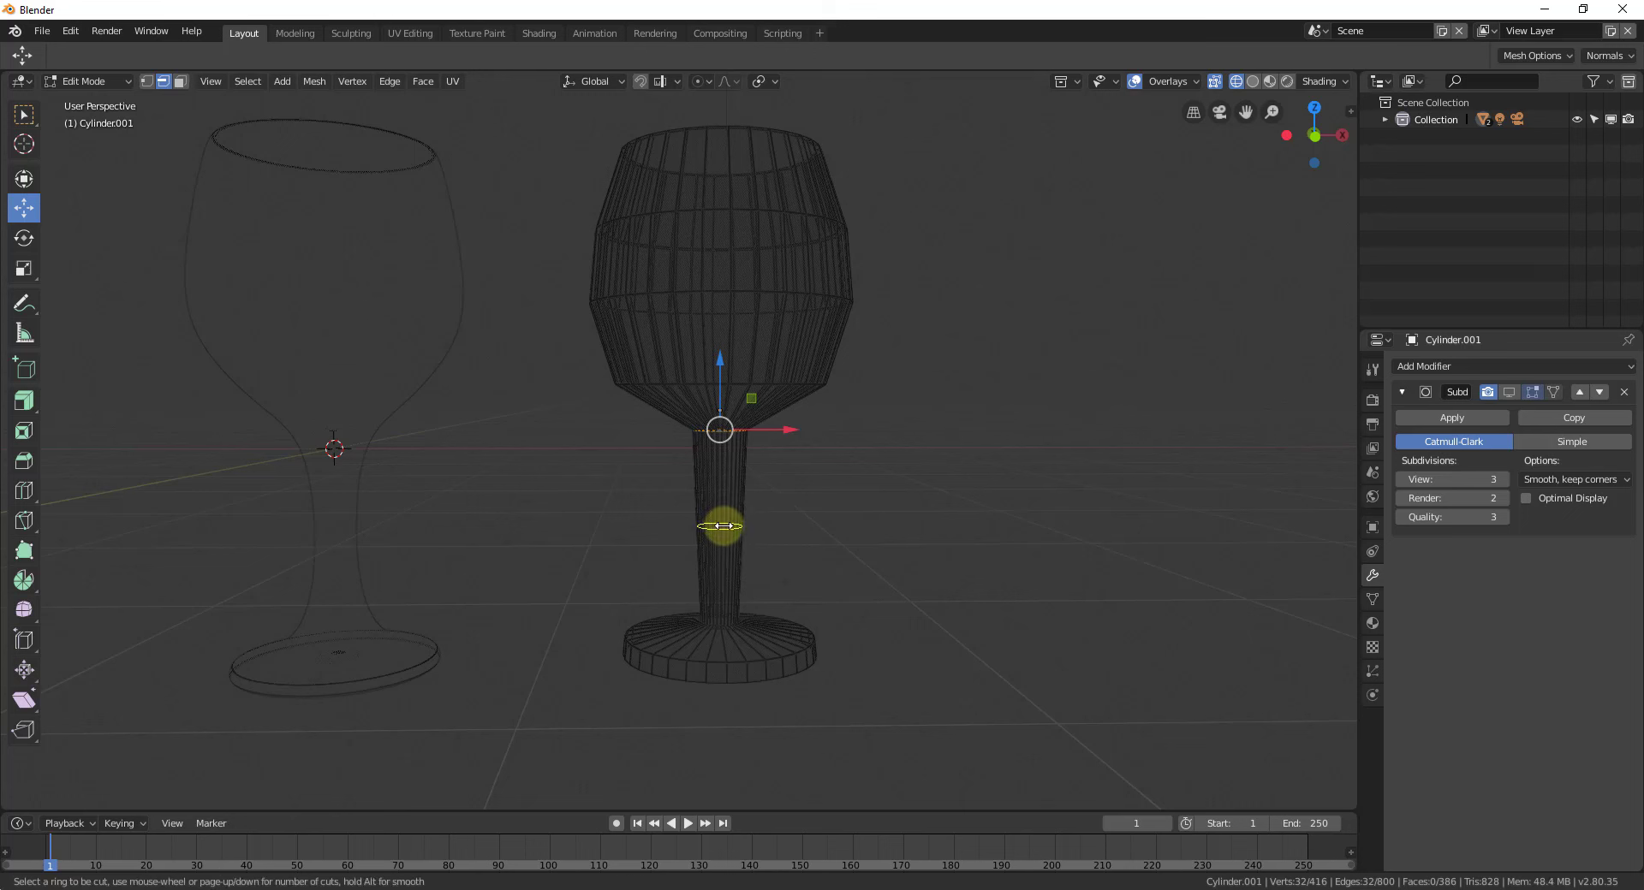
left_click(725, 526)
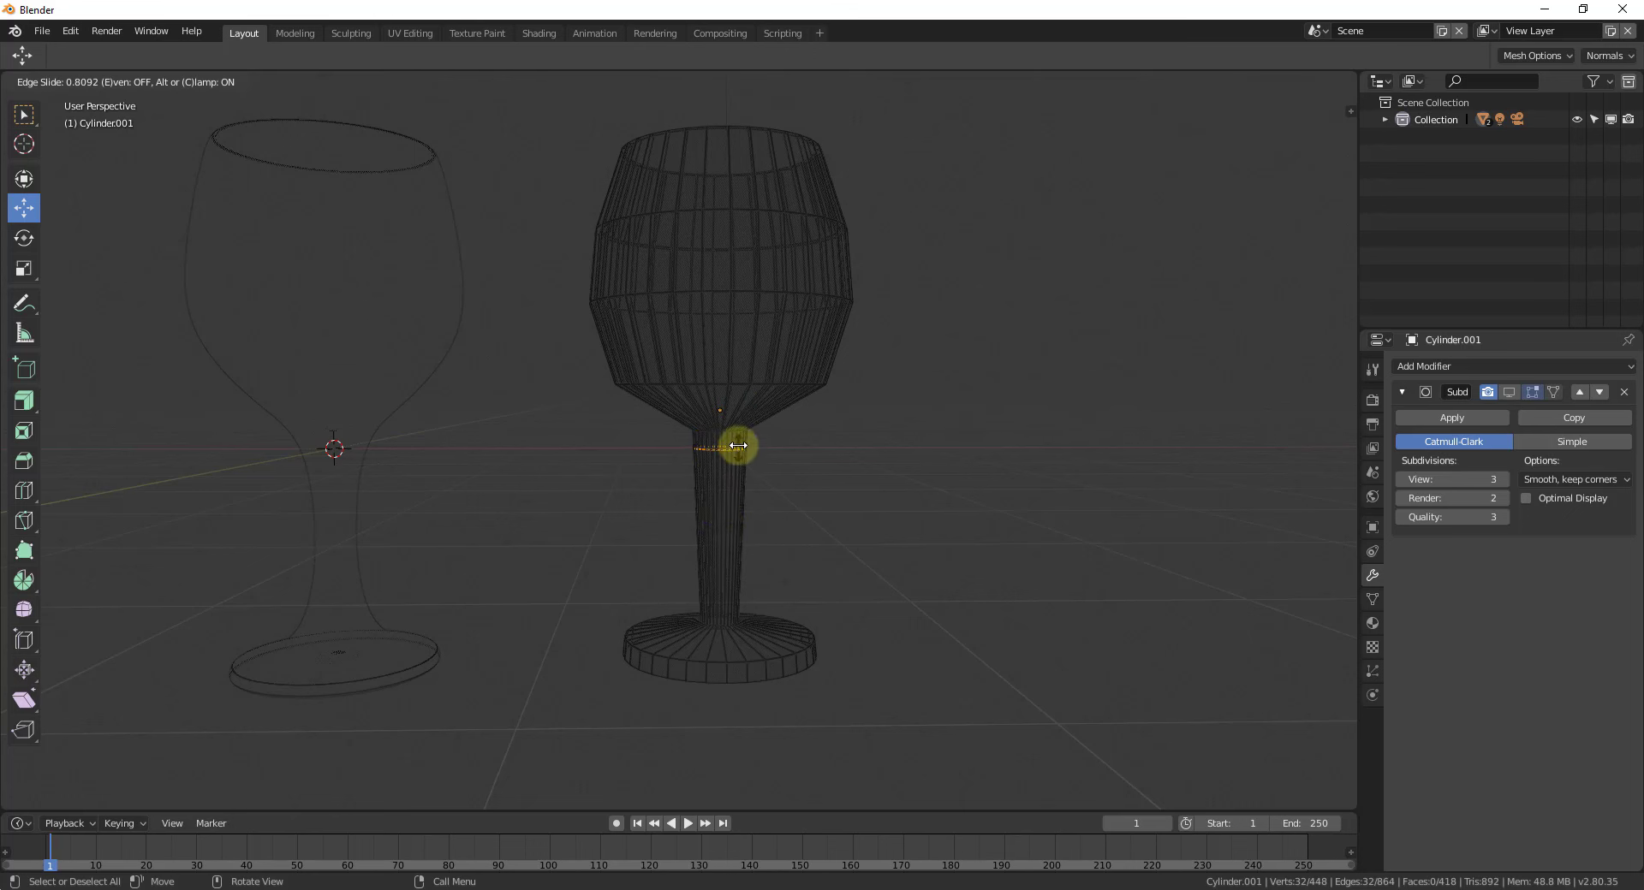
left_click(740, 437)
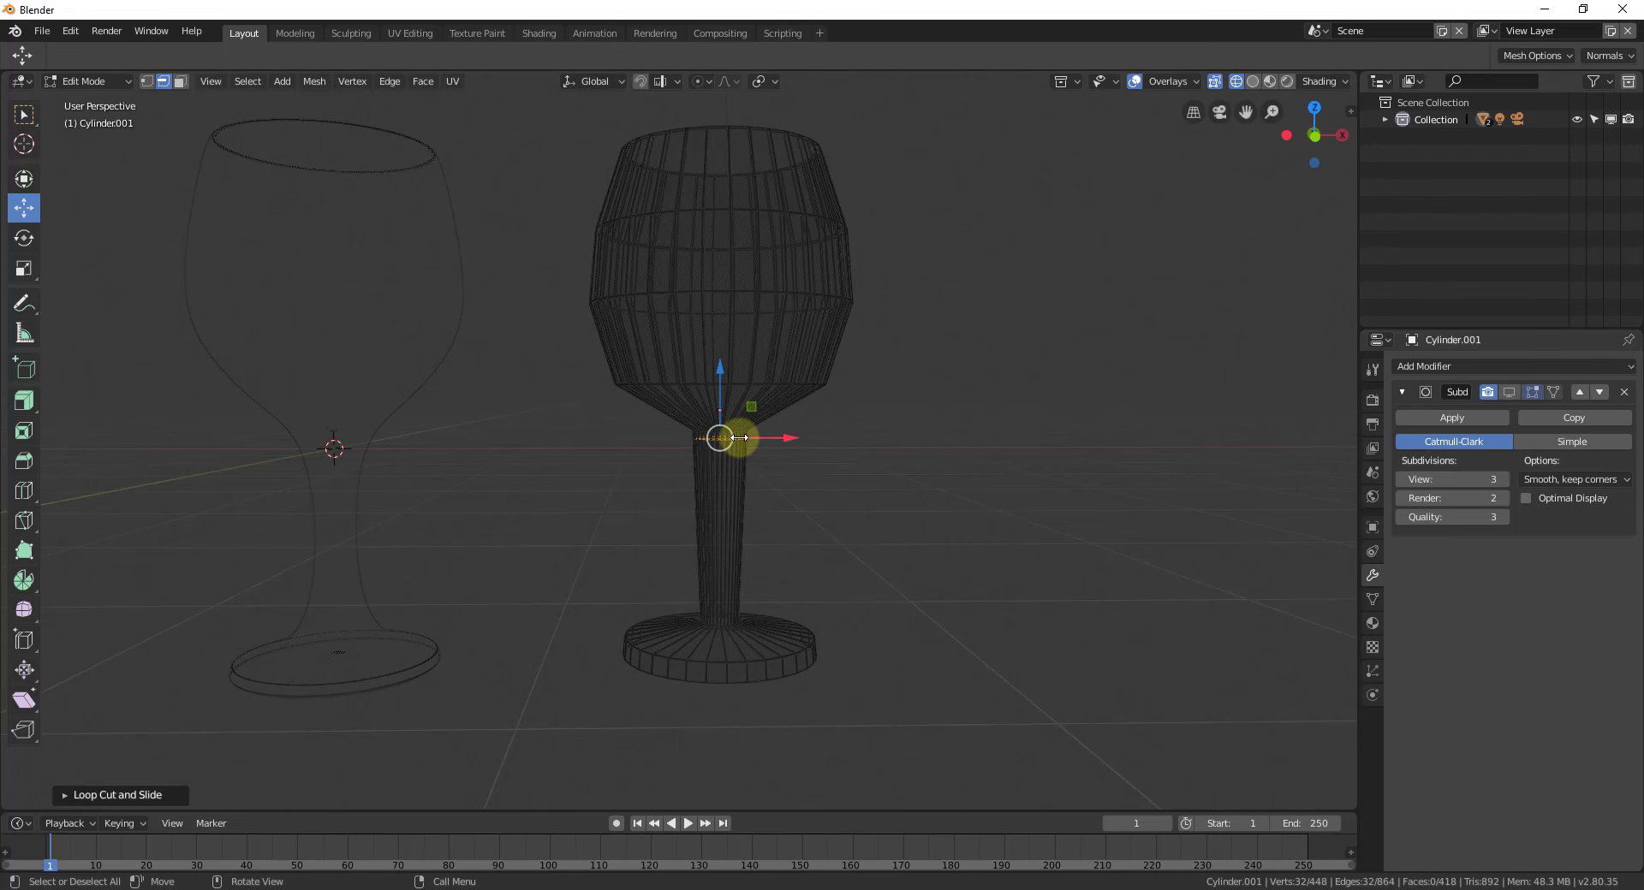
- Scale the new edge loop inward to narrow the upper end of the stem
scroll(734, 437, "up", 4)
left_click_drag(753, 439, 752, 437)
key("s")
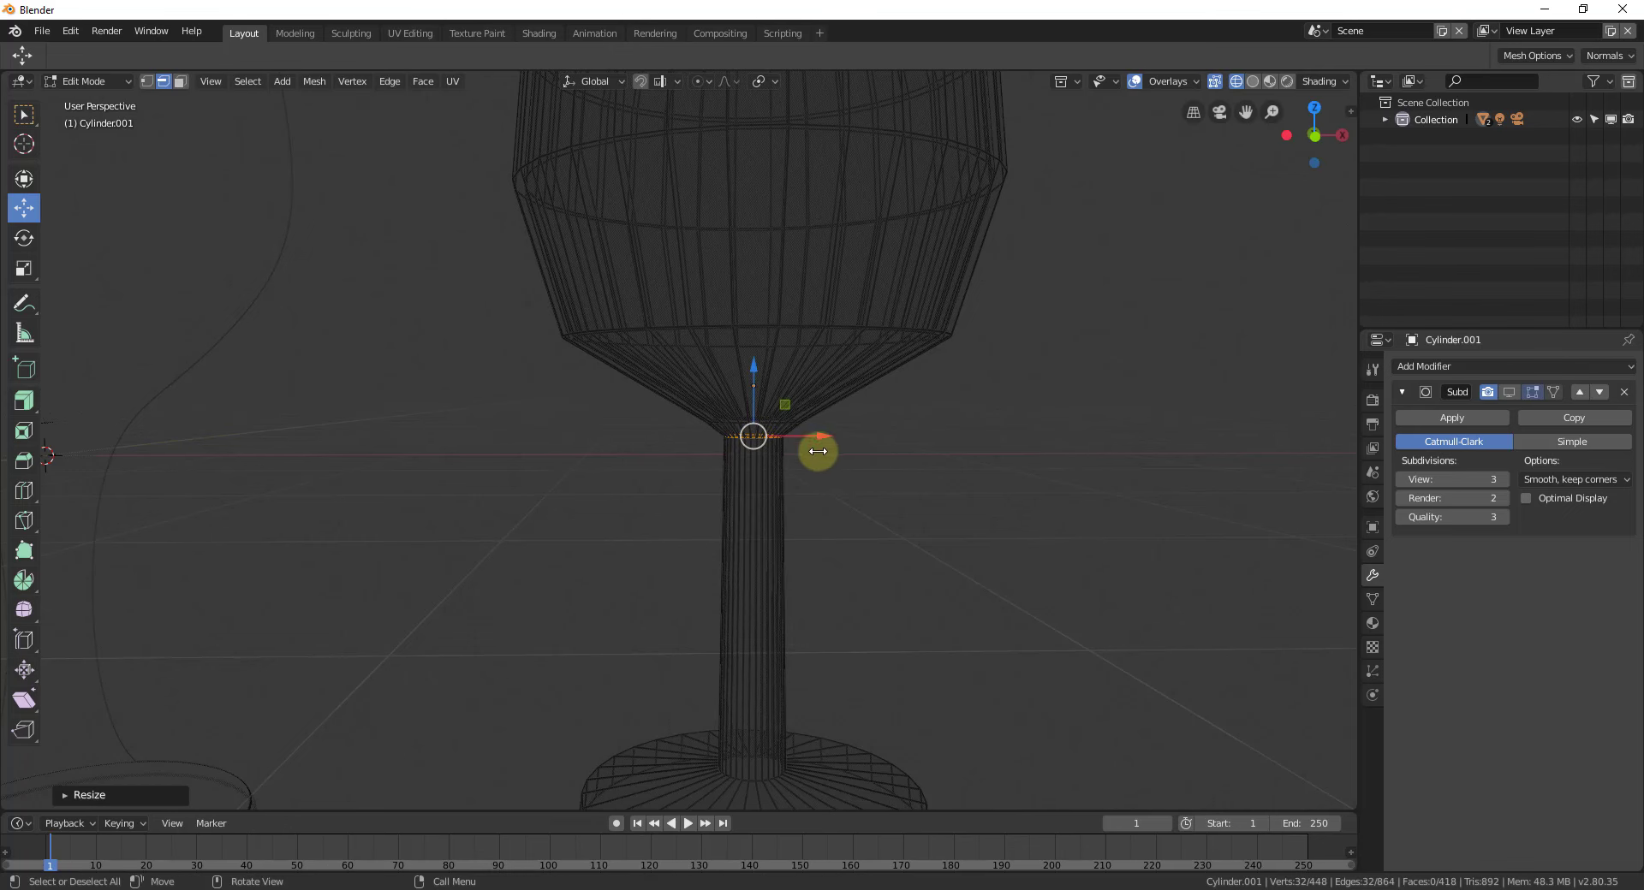
scroll(746, 466, "down", 2)
middle_click_drag(745, 477, 727, 429)
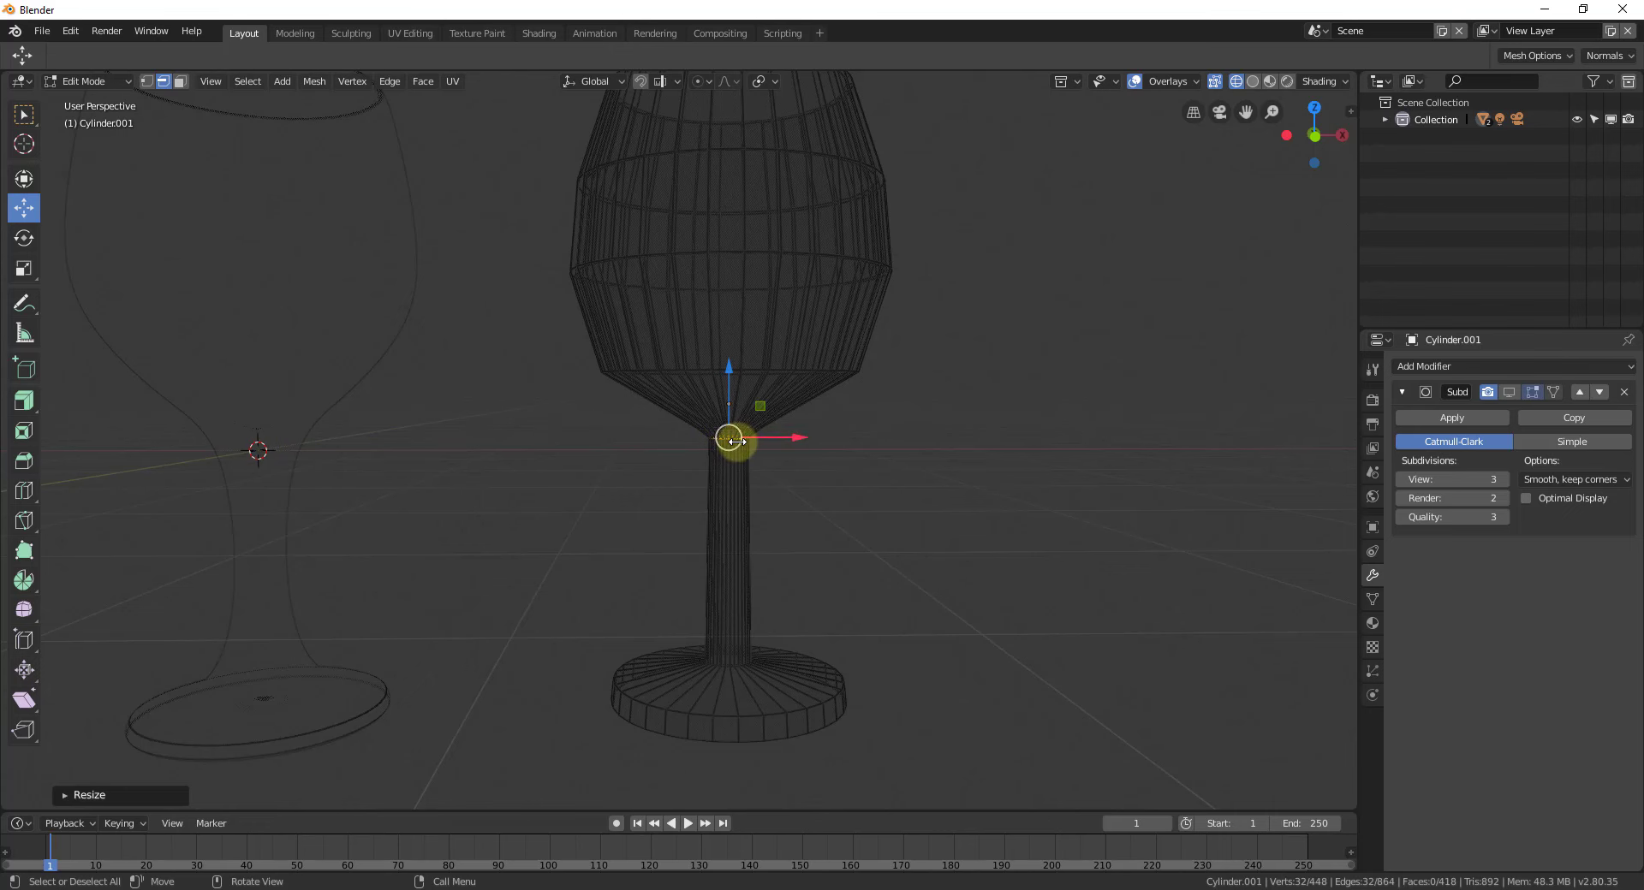
scroll(741, 440, "up", 3)
scroll(762, 446, "up", 1)
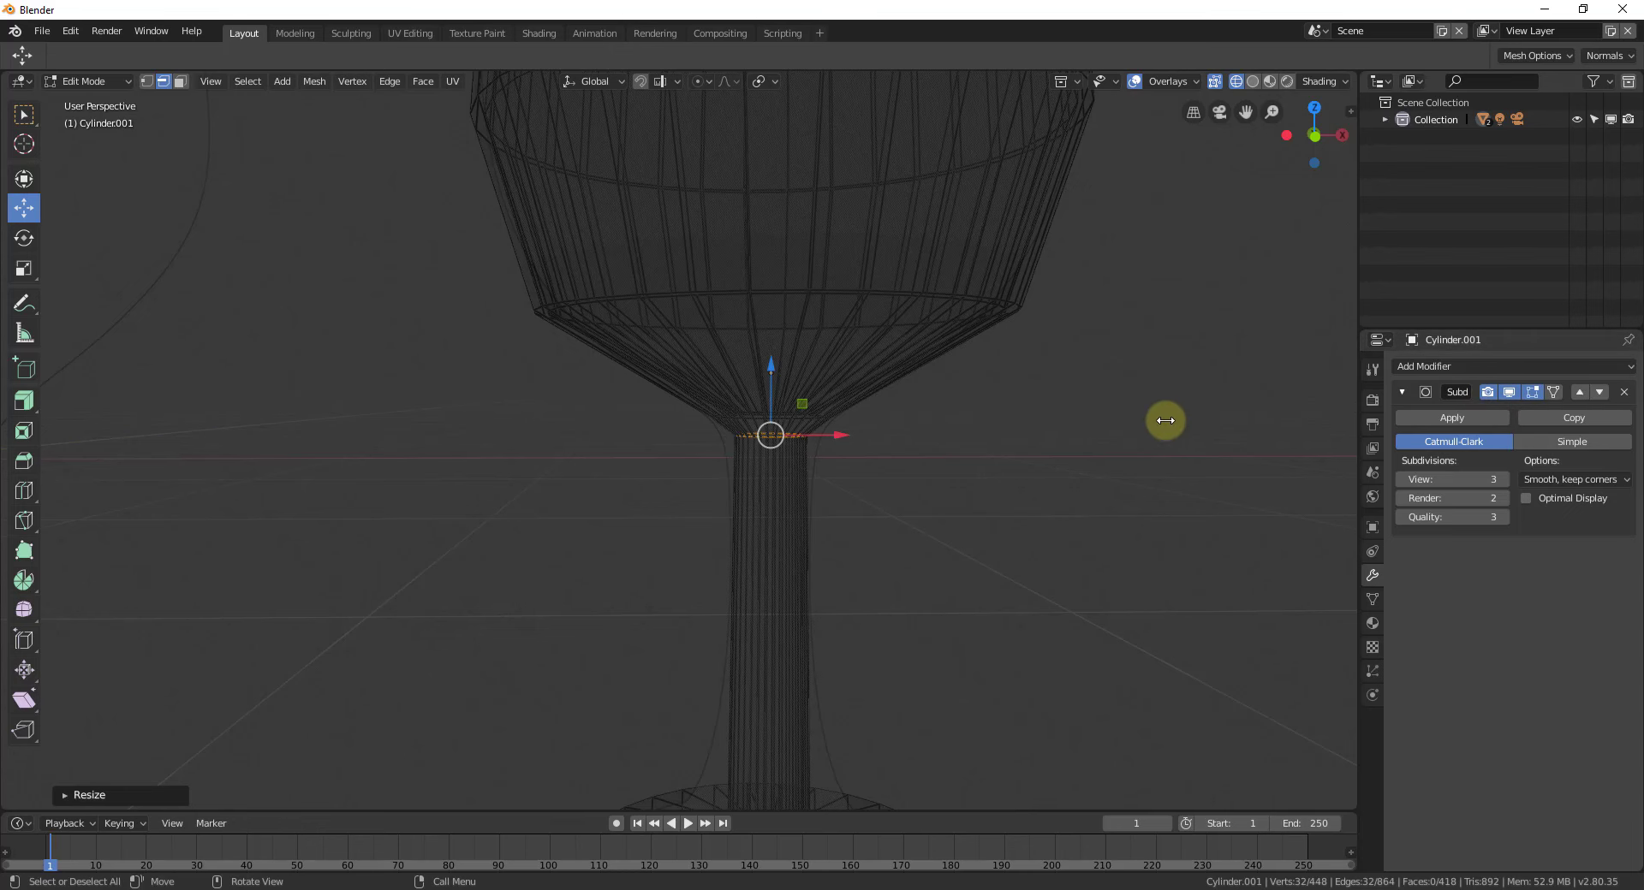
- Show the Subdivision Surface effect in the viewport again and return to solid shading
key("z")
left_click(1255, 445)
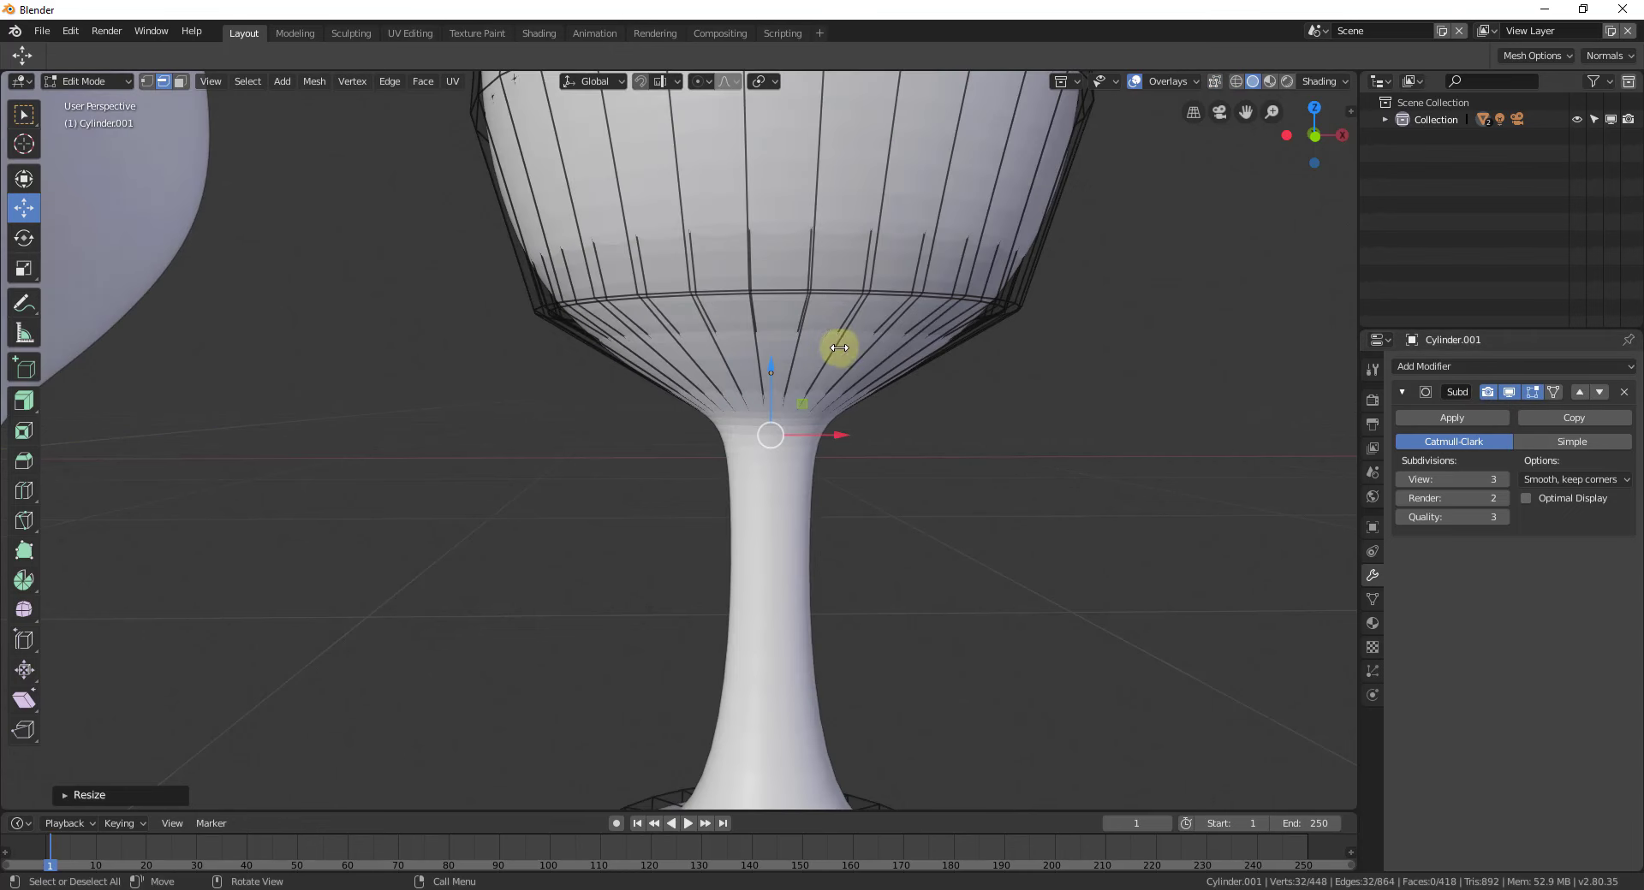
scroll(814, 428, "down", 5)
middle_click_drag(814, 427, 800, 444)
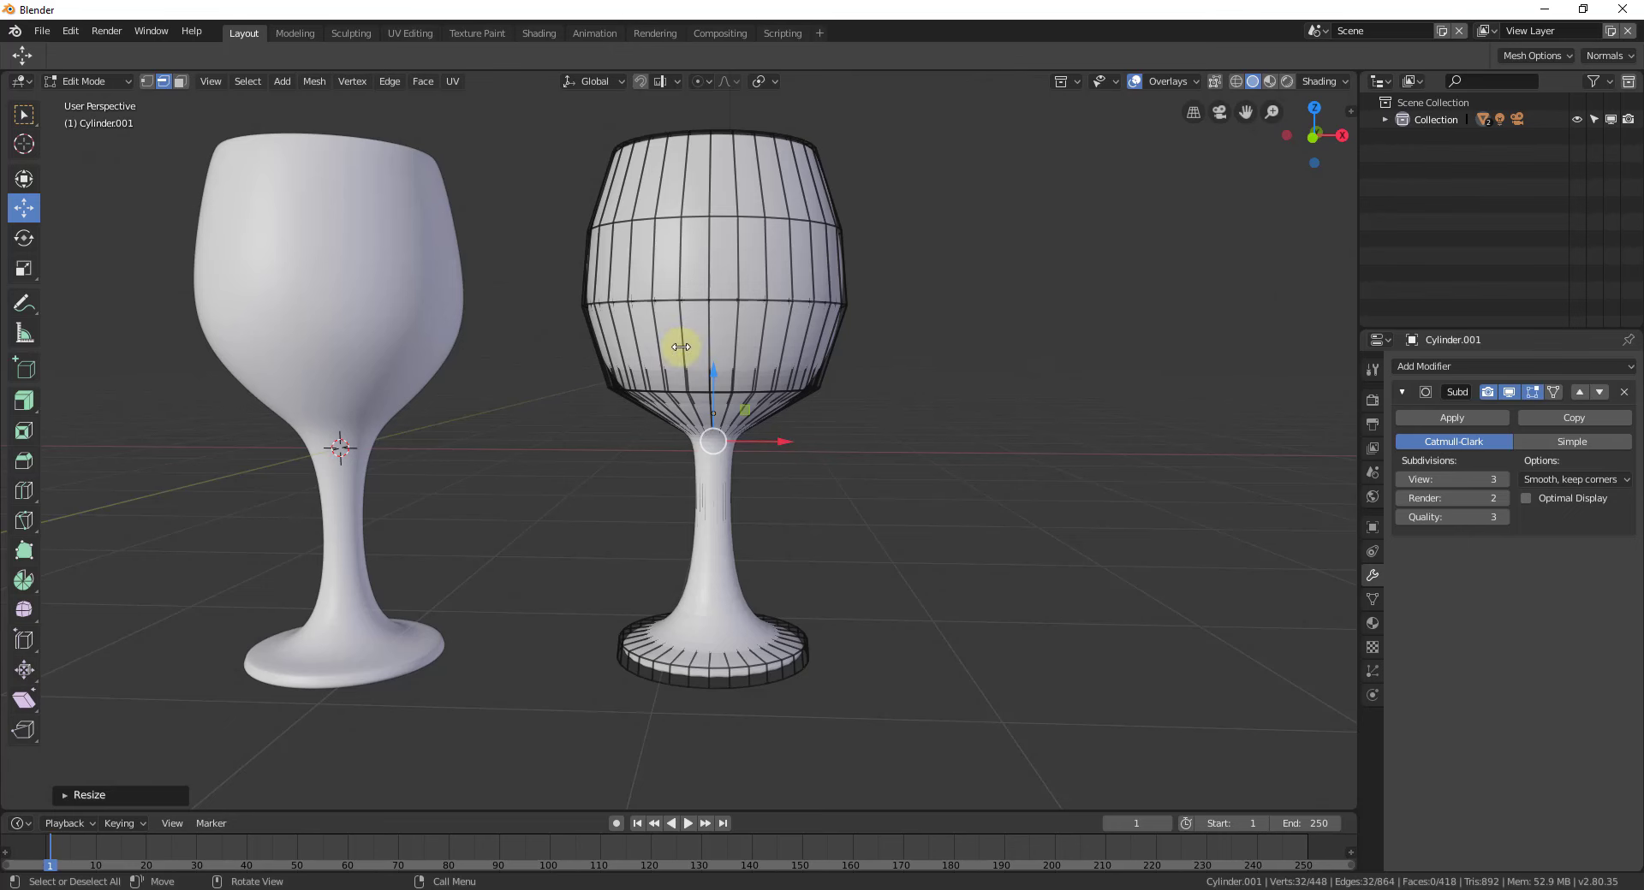
- Switch to Object Mode and compare the smoothed stem and base with the reference glass
key("Tab")
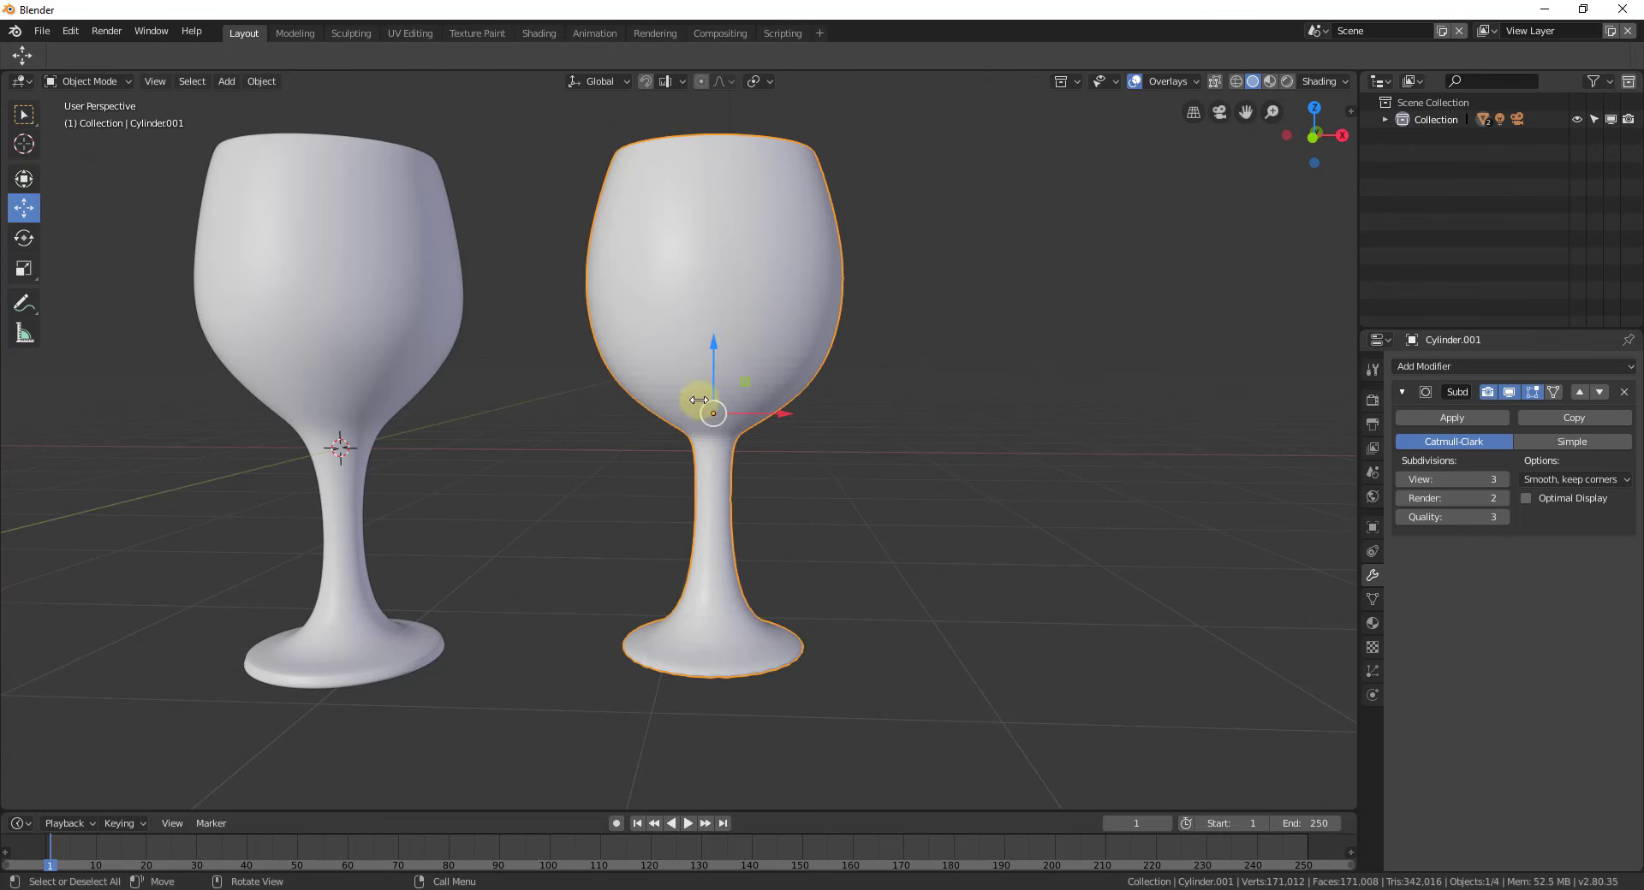
middle_click_drag(691, 394, 679, 392)
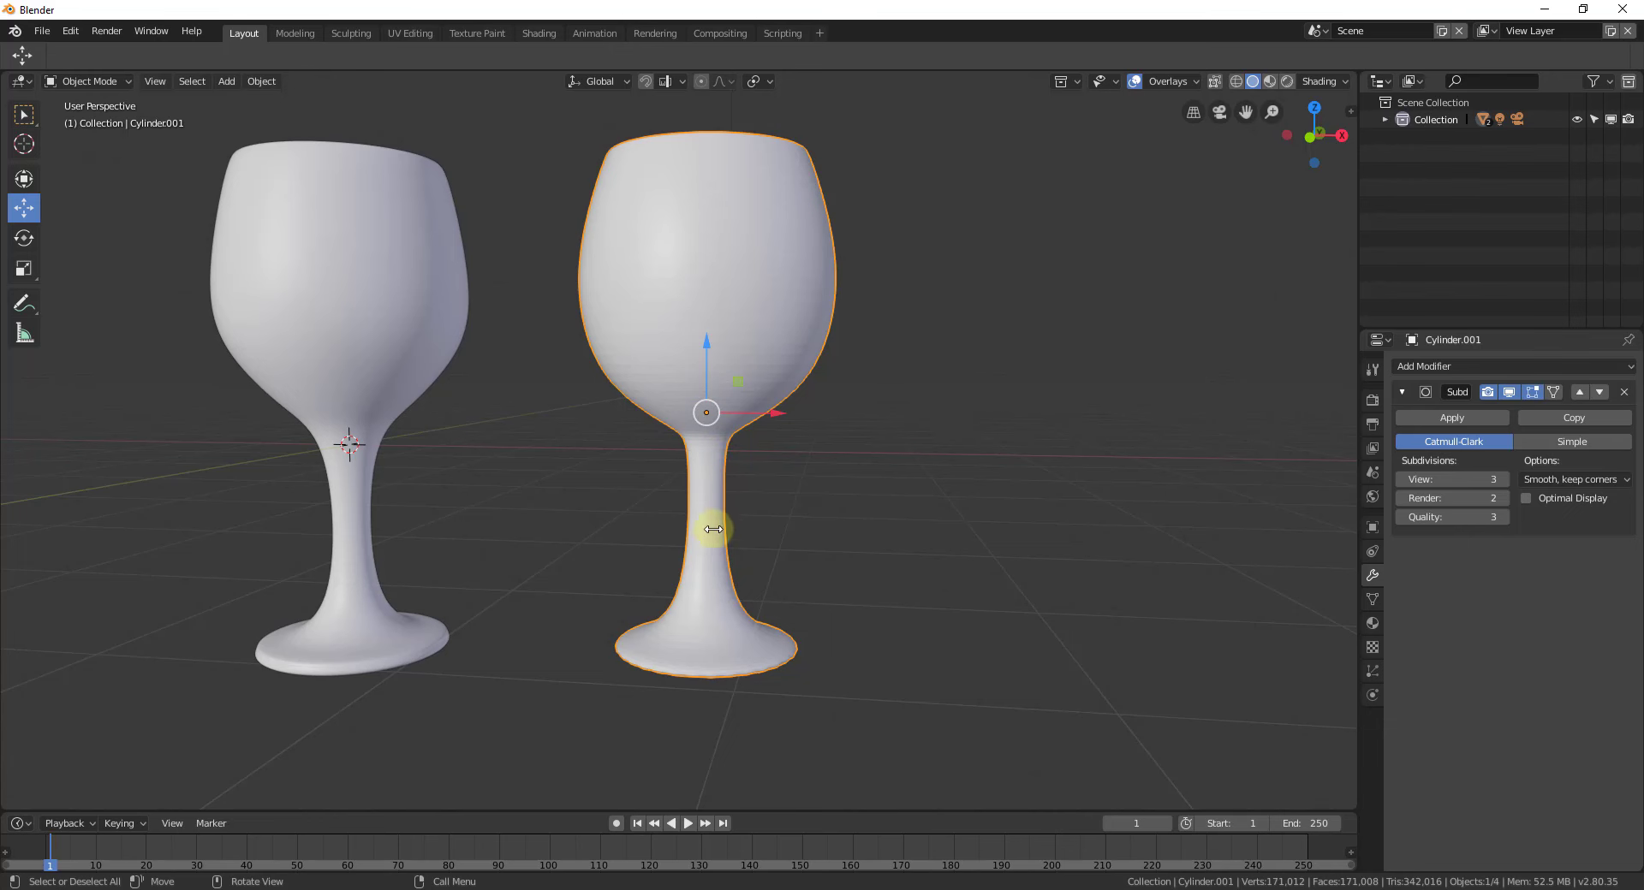
middle_click_drag(716, 532, 756, 693)
- In Edit Mode, add three evenly spaced loop cuts around the side of the glass's base
key("Tab")
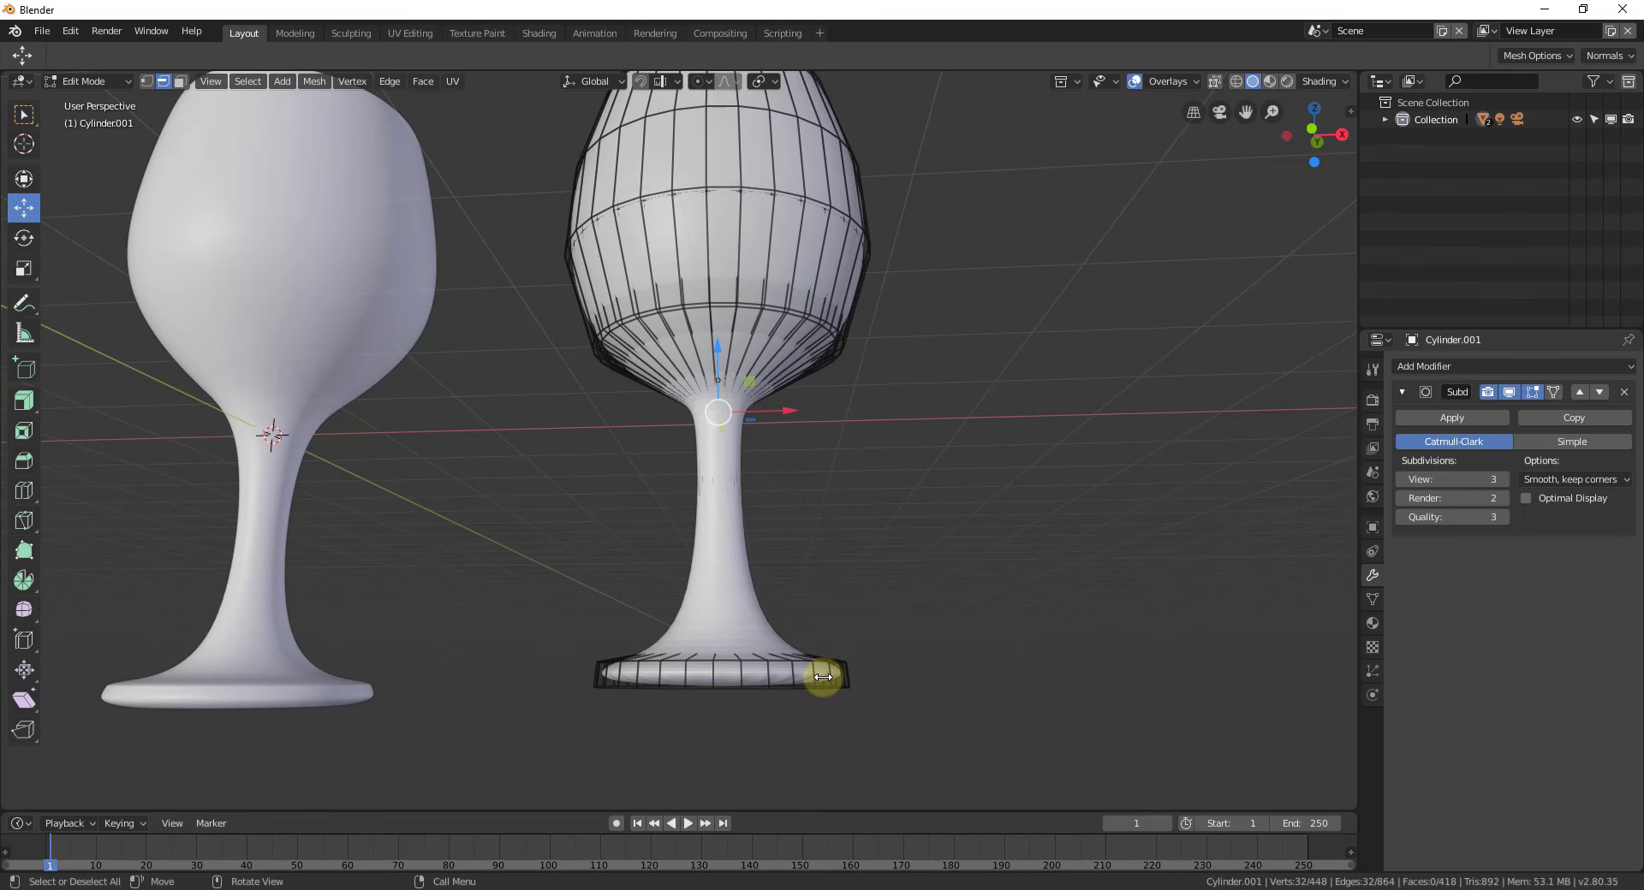
scroll(824, 683, "up", 1)
scroll(805, 751, "up", 1)
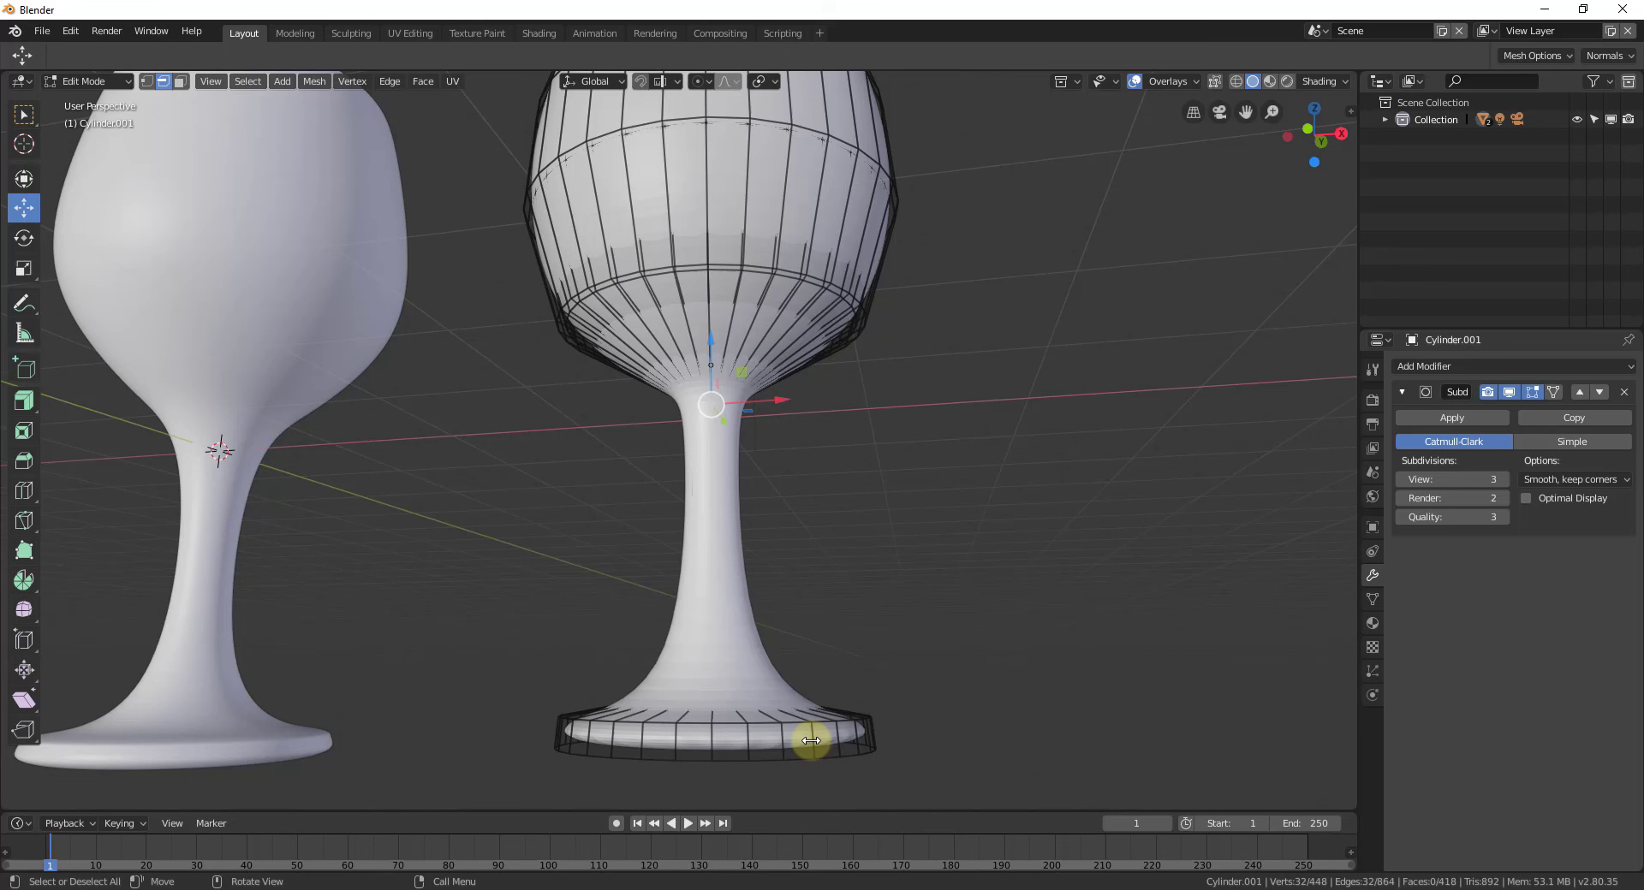
key("ctrl+r")
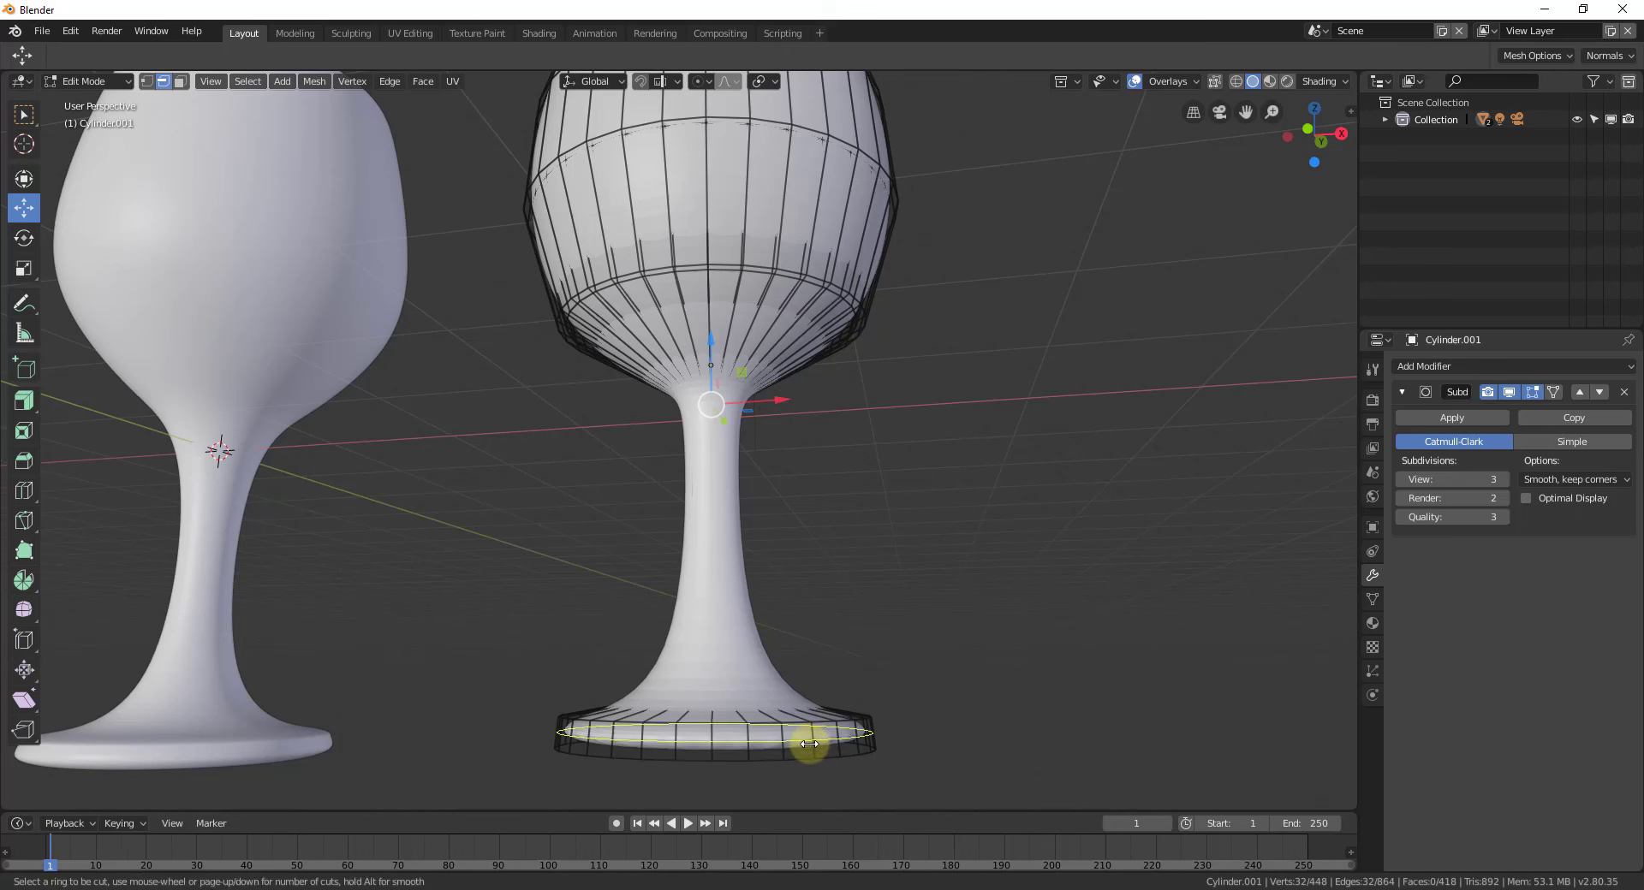
scroll(809, 744, "up", 1)
scroll(809, 740, "up", 1)
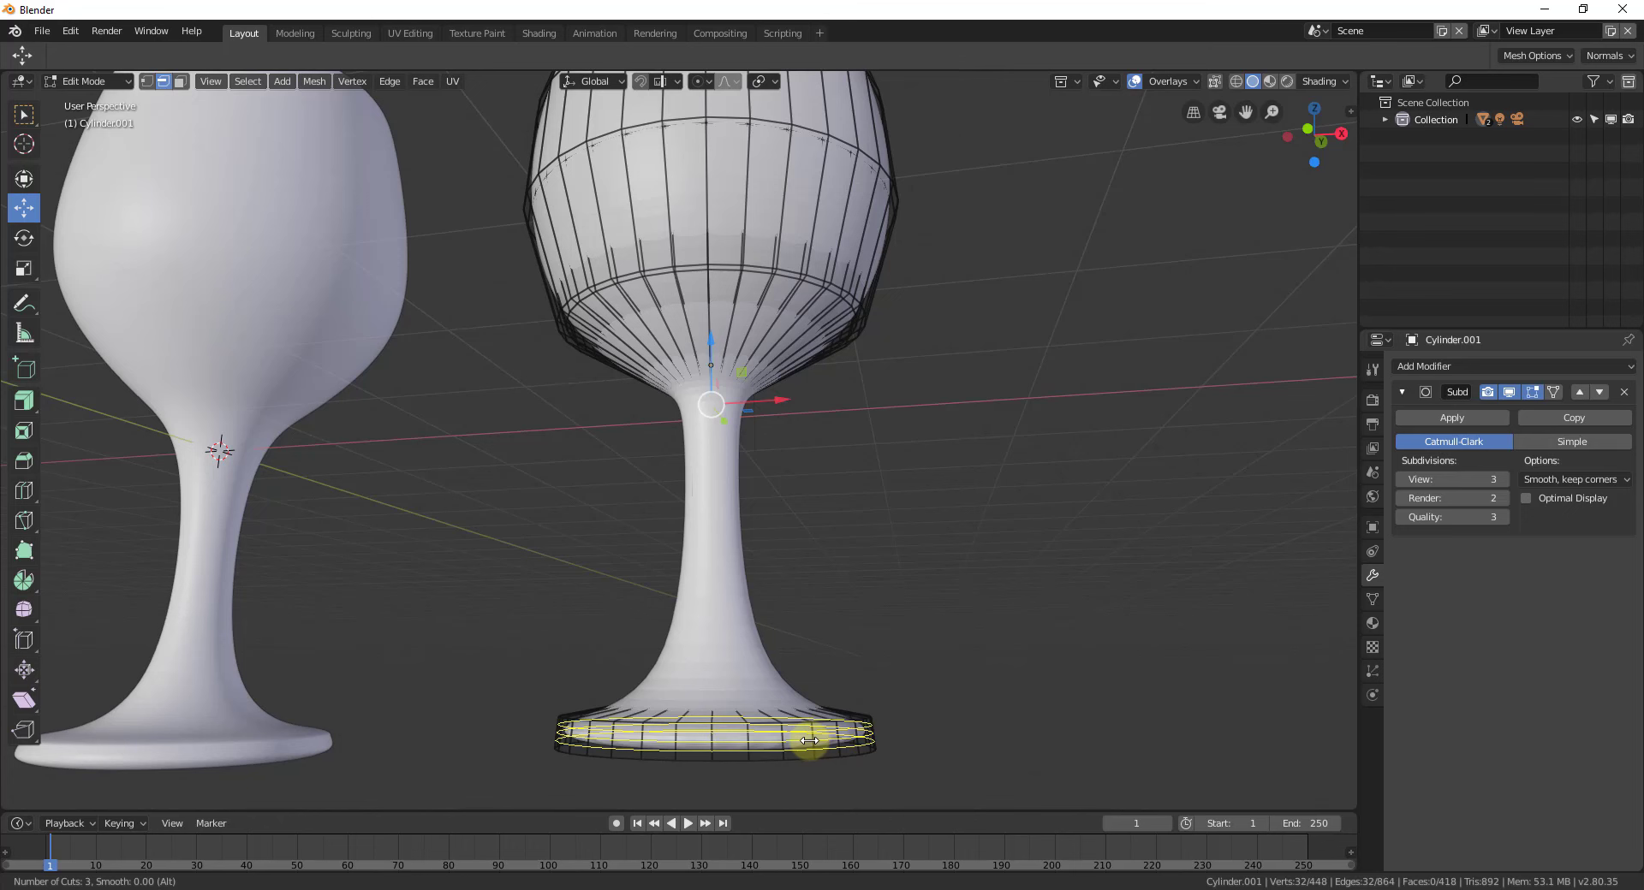
left_click(809, 740)
mouse_move(814, 740)
left_mouse_down()
mouse_move(763, 747)
mouse_move(783, 744)
left_mouse_up()
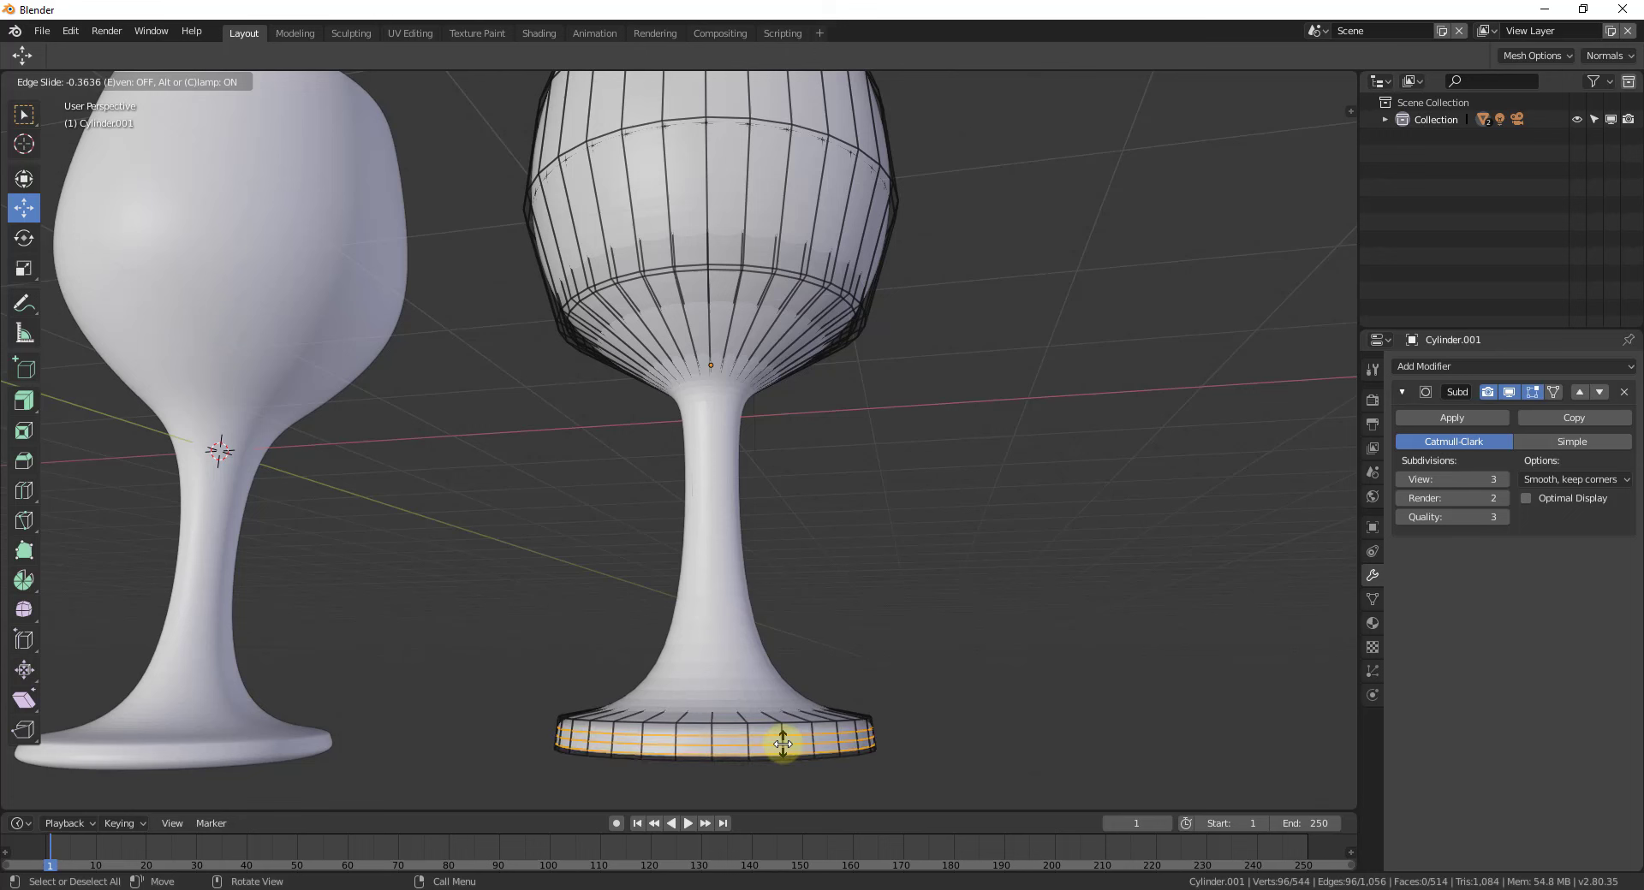
left_click_drag(783, 744, 767, 709)
- Select the uppermost new loop on the base's side and raise it slightly along Z toward the top edge
scroll(837, 653, "up", 3)
scroll(854, 672, "down", 4)
scroll(767, 709, "up", 5)
left_click(966, 465, "alt")
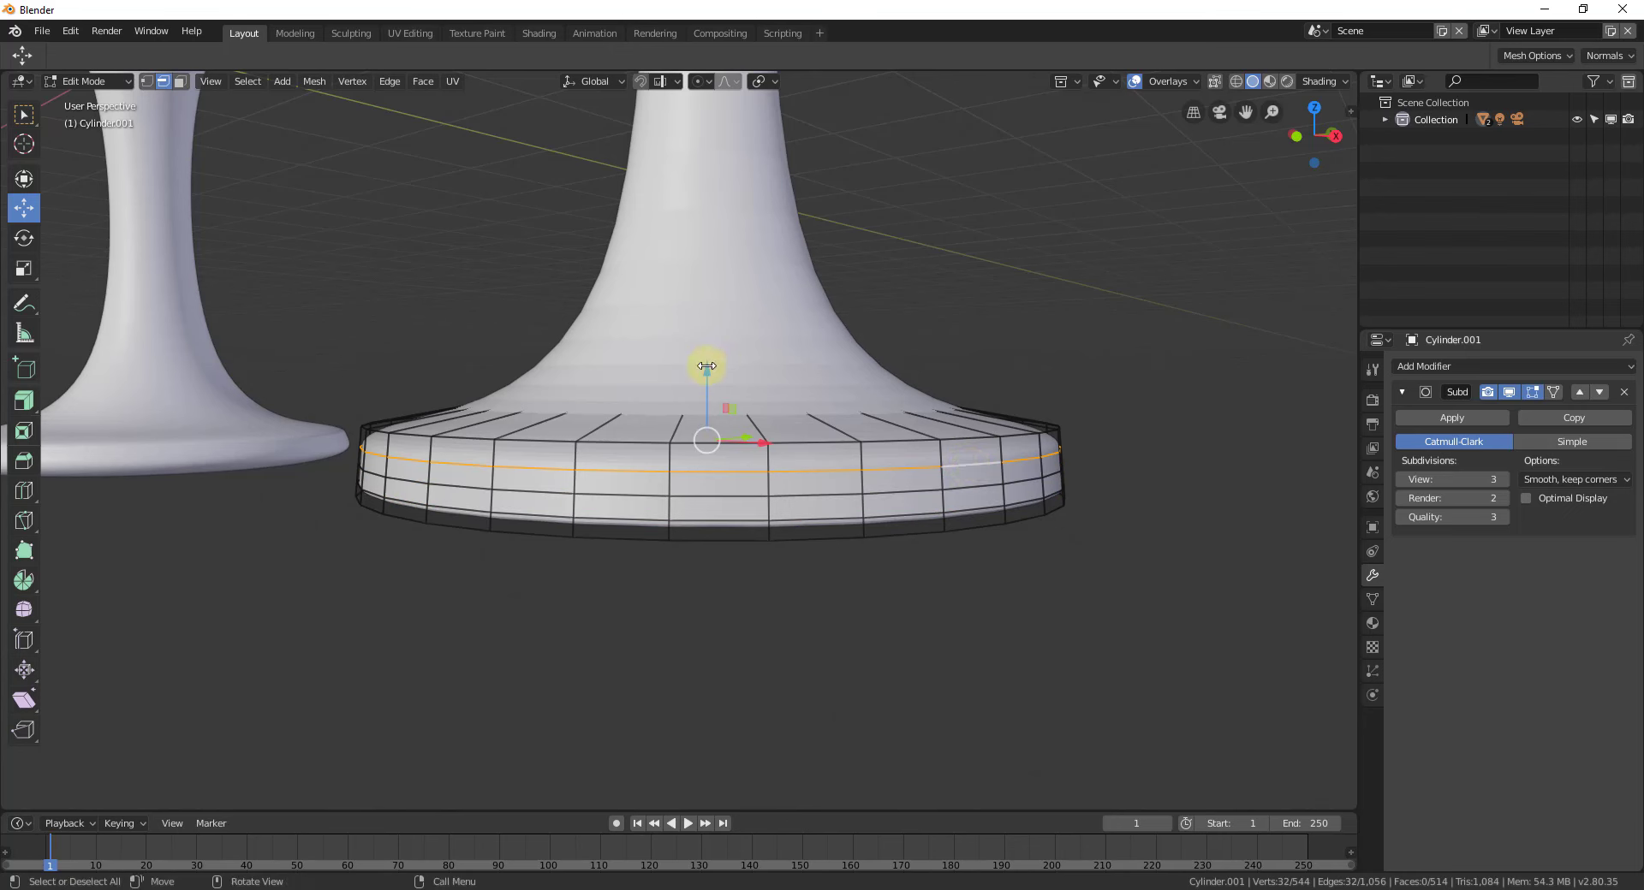
left_click_drag(704, 370, 708, 364)
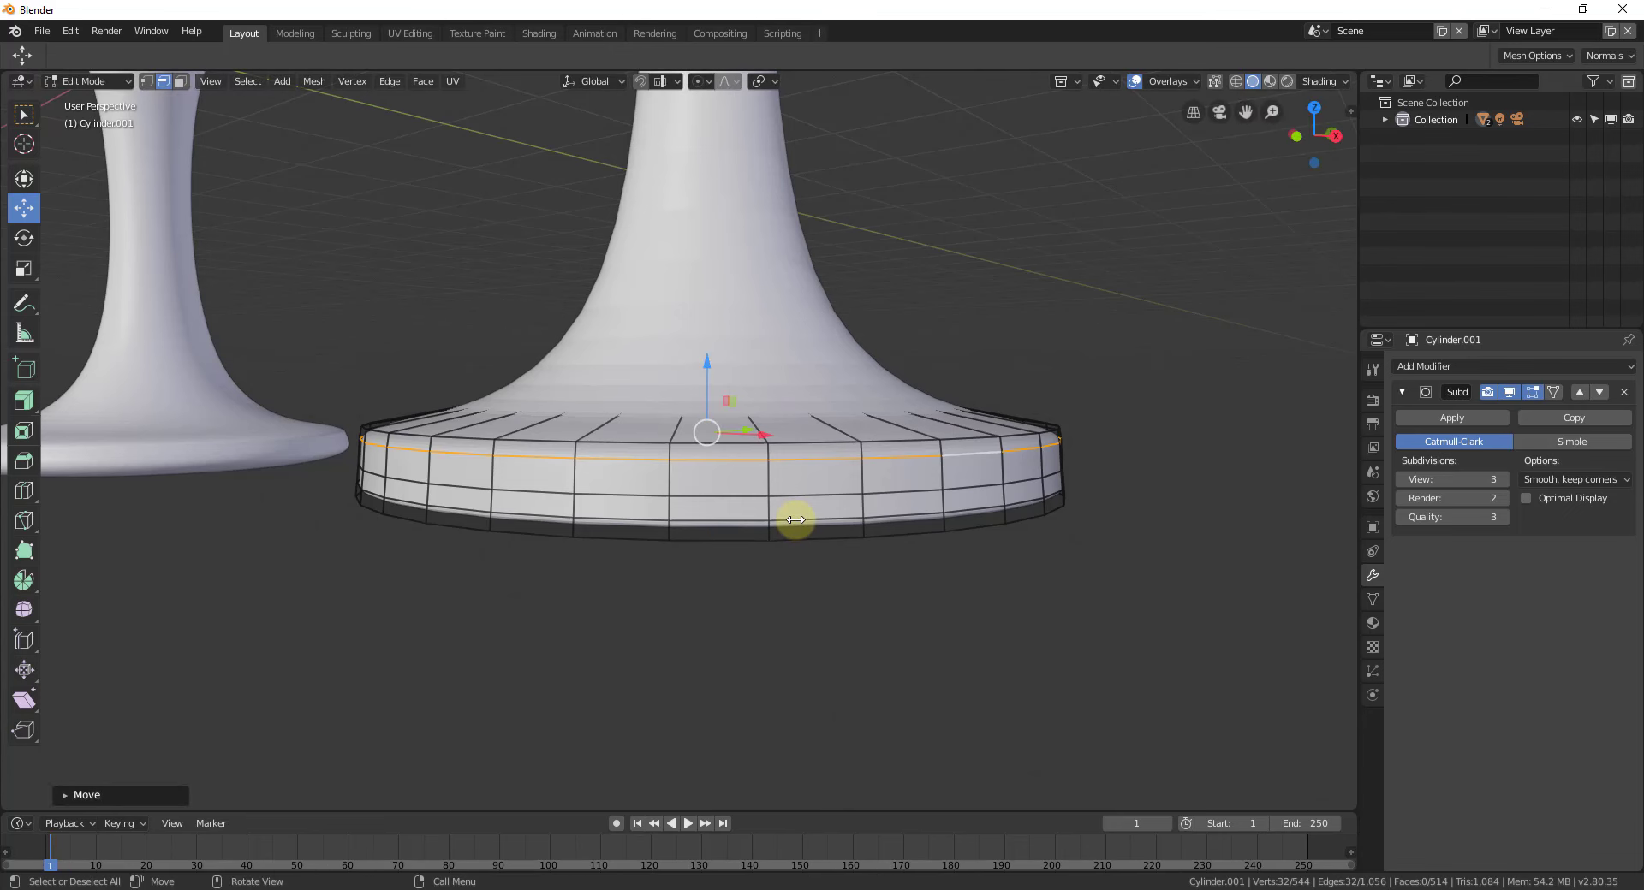
- Select the lowest new loop on the base's side and adjust its height along Z to sit near the bottom edge
left_click(795, 516, "alt")
left_click_drag(704, 403, 697, 415)
middle_click_drag(737, 469, 747, 442)
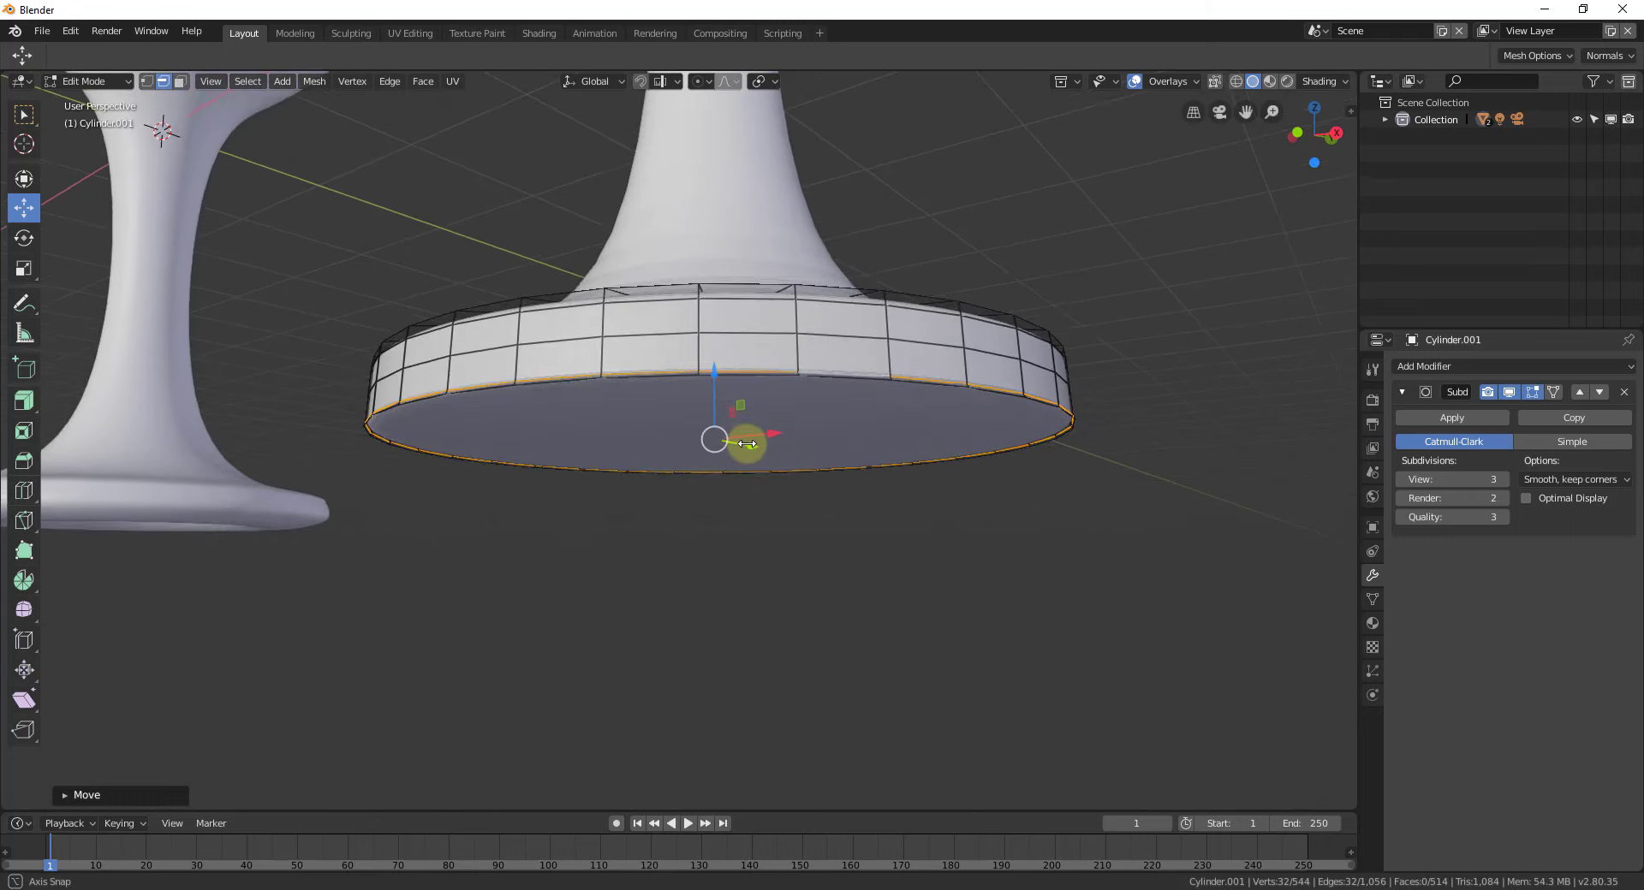
mouse_move(718, 393)
left_mouse_down()
mouse_move(717, 366)
mouse_move(734, 367)
left_mouse_up()
middle_click_drag(734, 367, 803, 412)
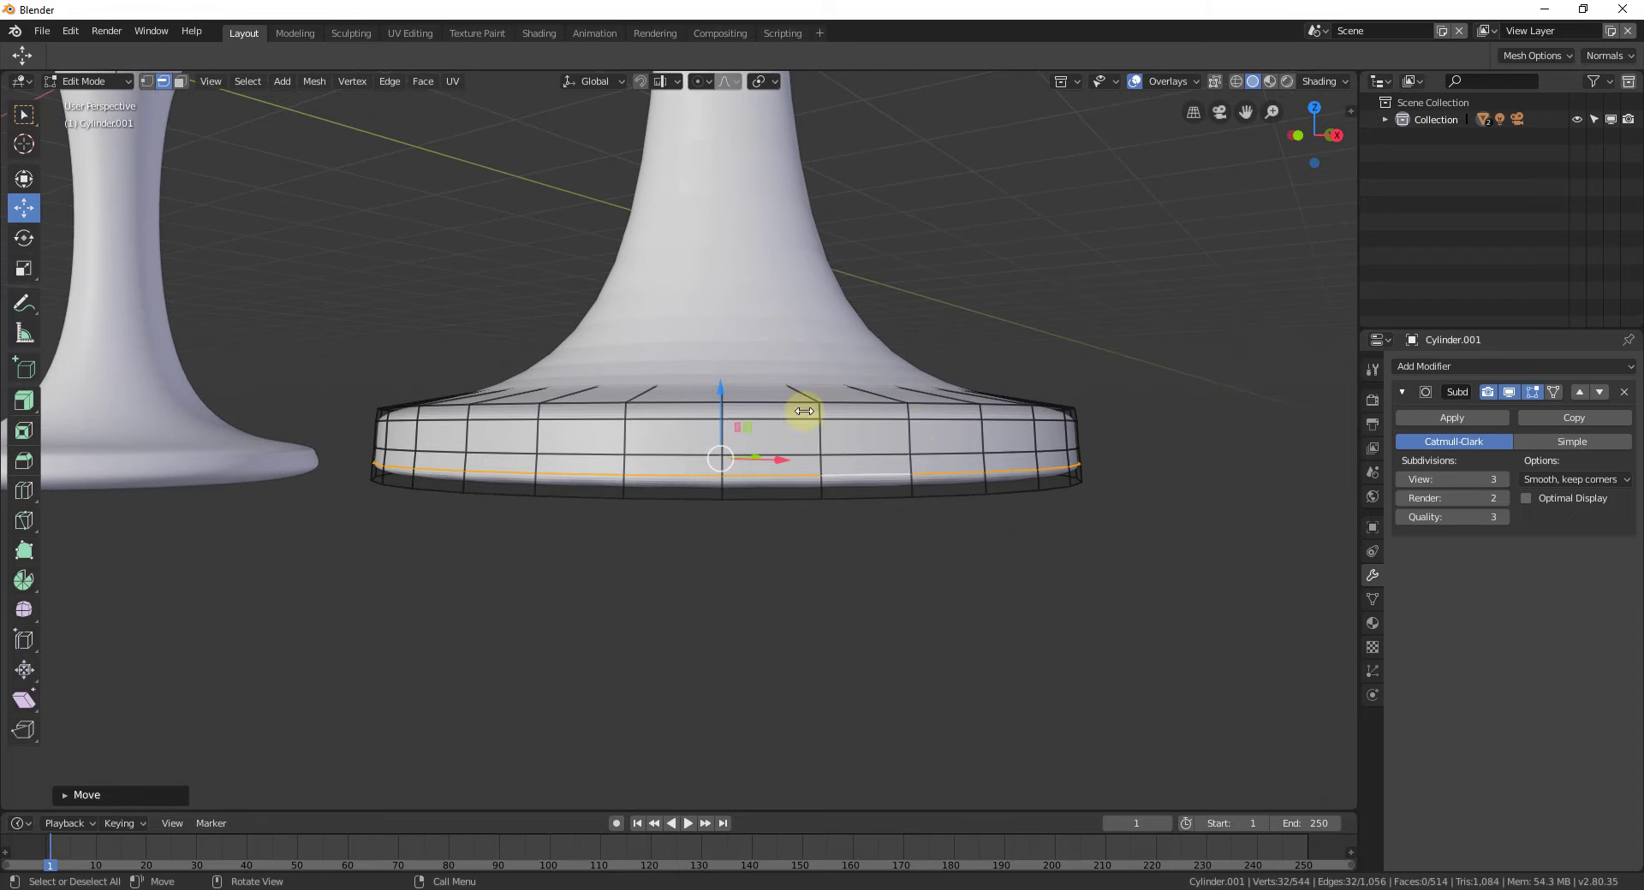
- Select the middle edge loop on the side of the glass's base and scale it outward to about 1.04
left_click(933, 451, "alt")
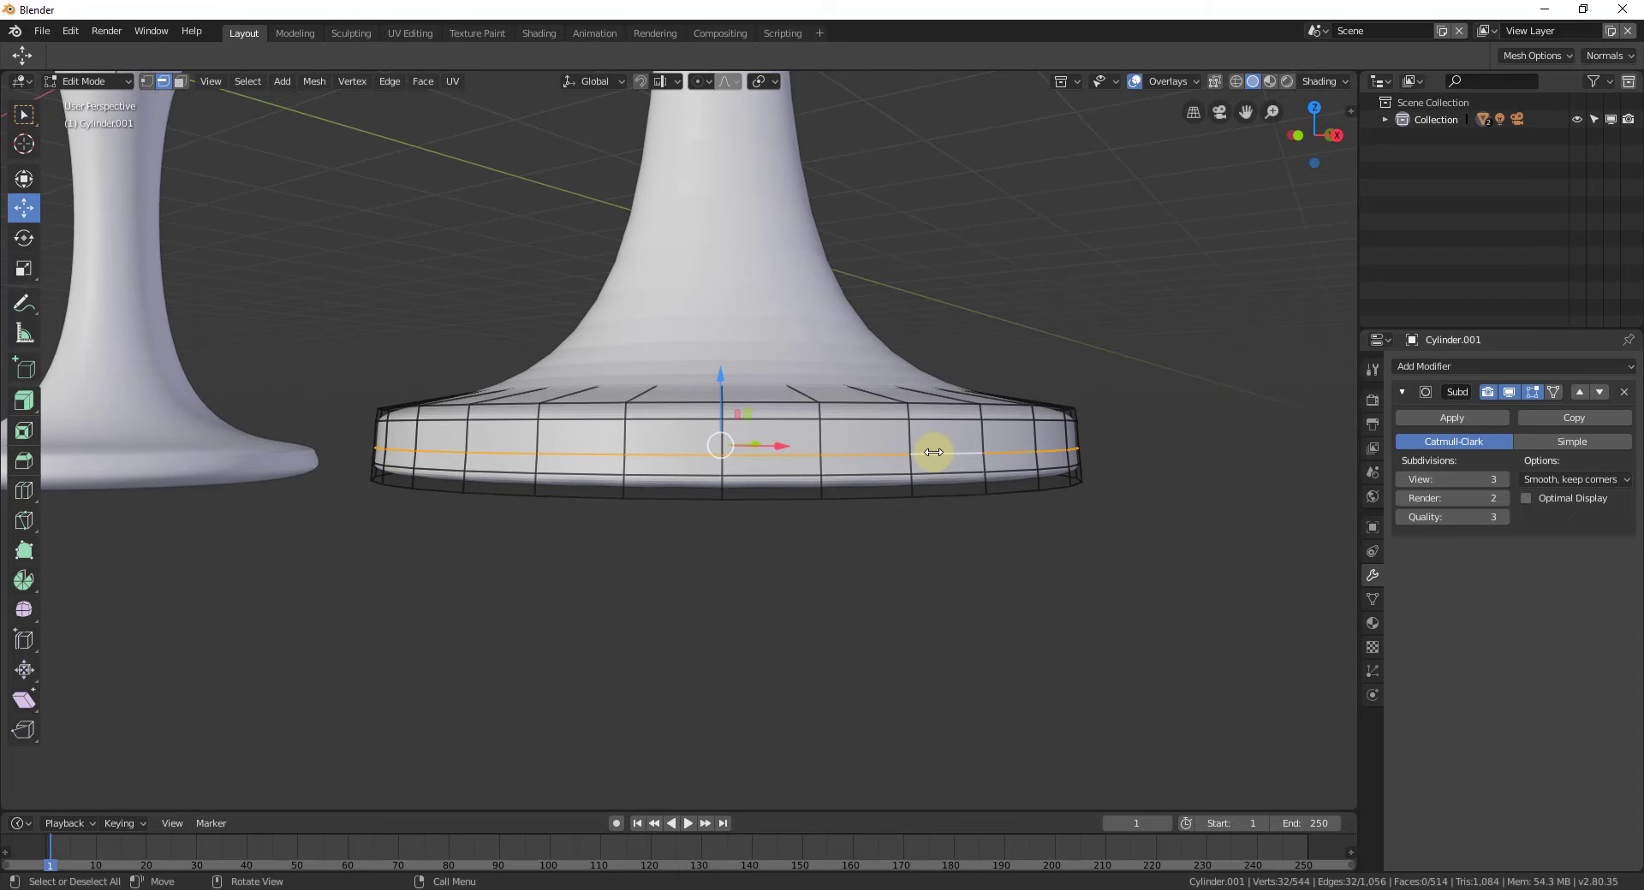
key("s")
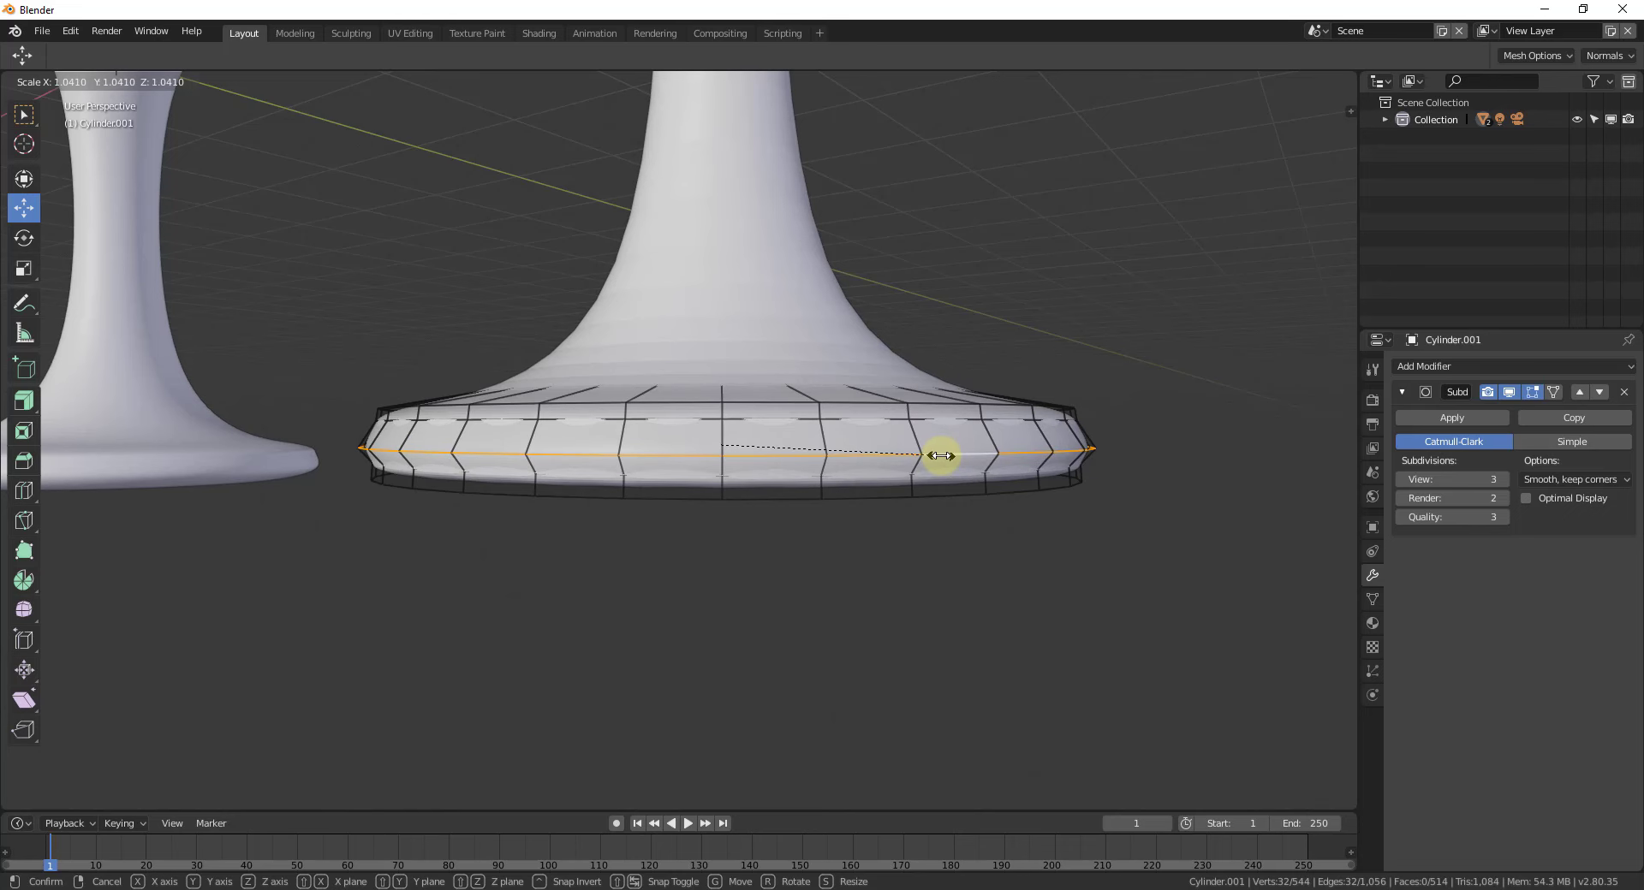
left_click(941, 456)
- Scale the bottom edge loop under the glass's base inward to a small central circle and raise it slightly along Z
middle_click_drag(862, 488, 682, 348)
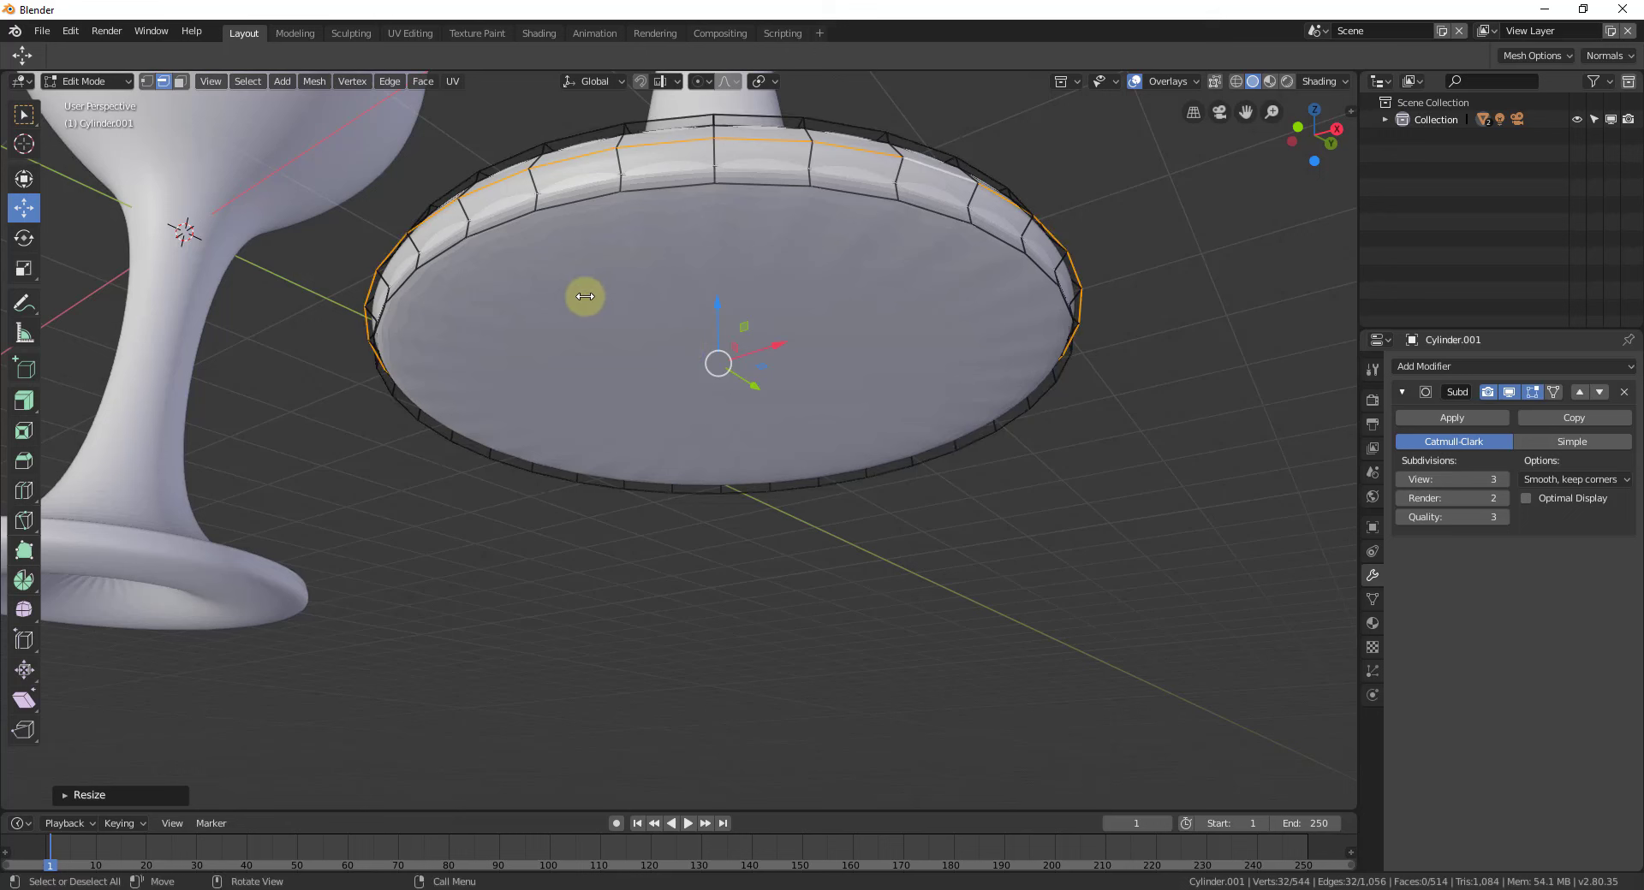
left_click(566, 203)
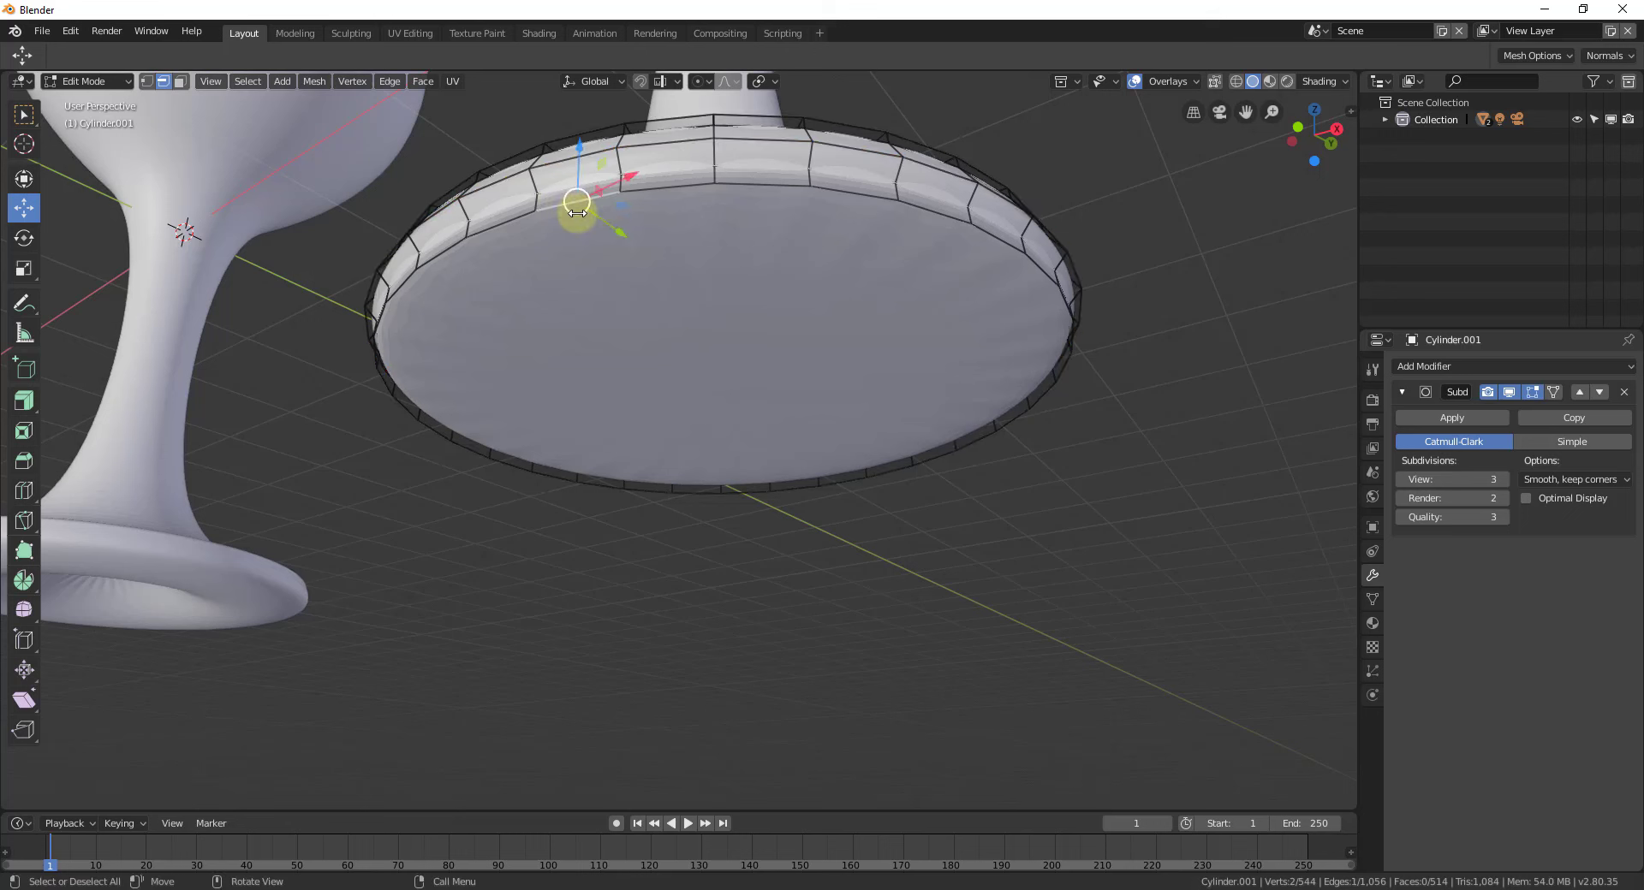
middle_click_drag(673, 268, 532, 203)
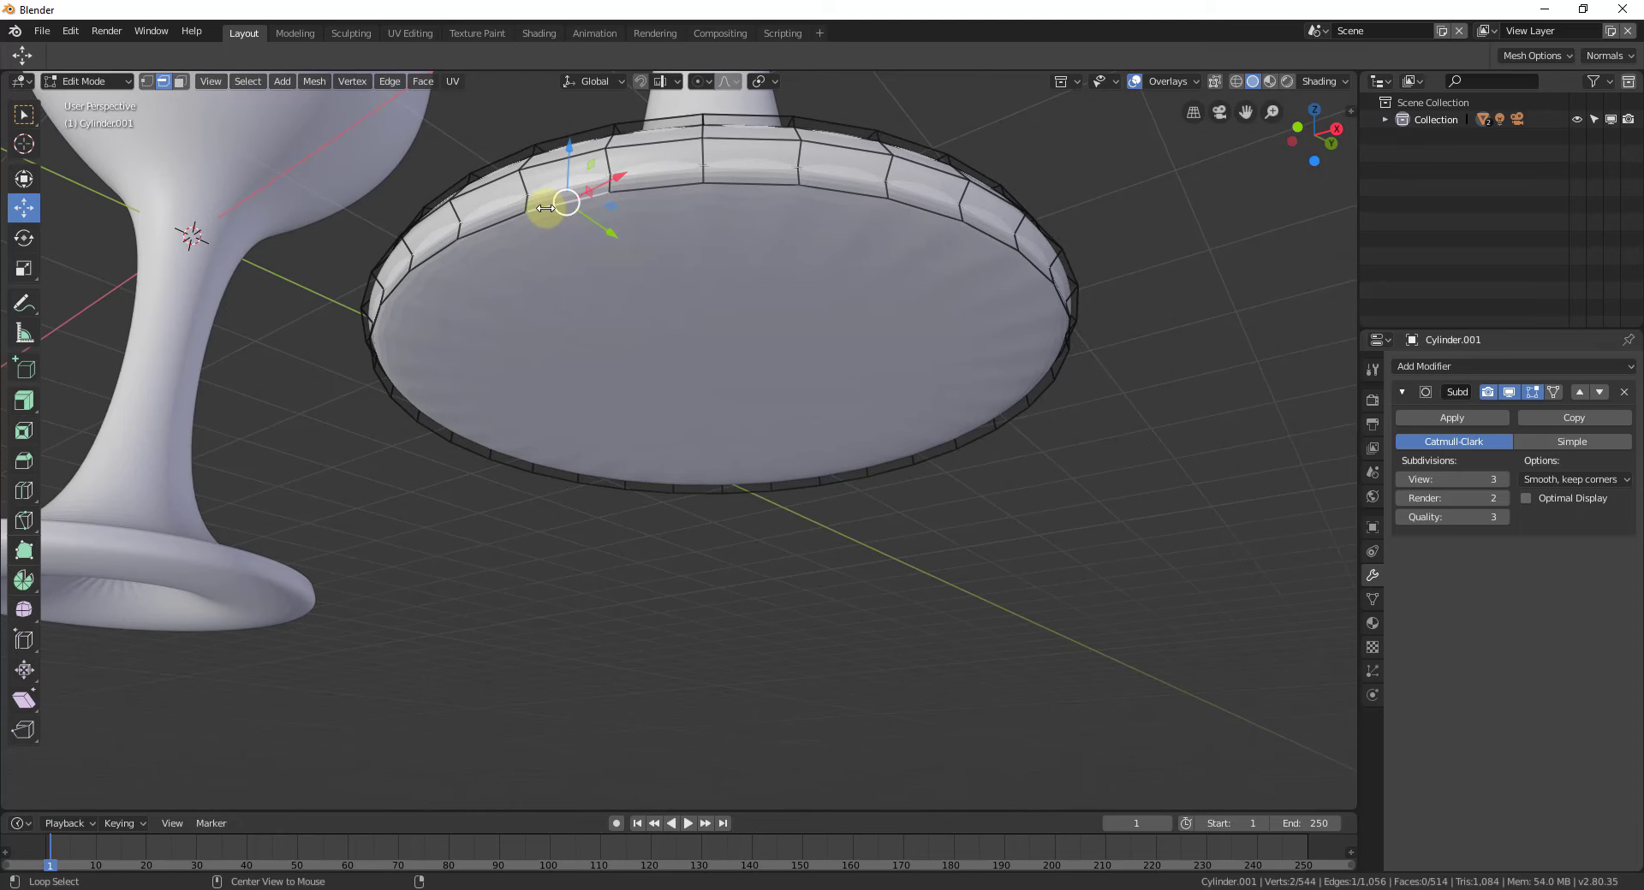
left_click(544, 208)
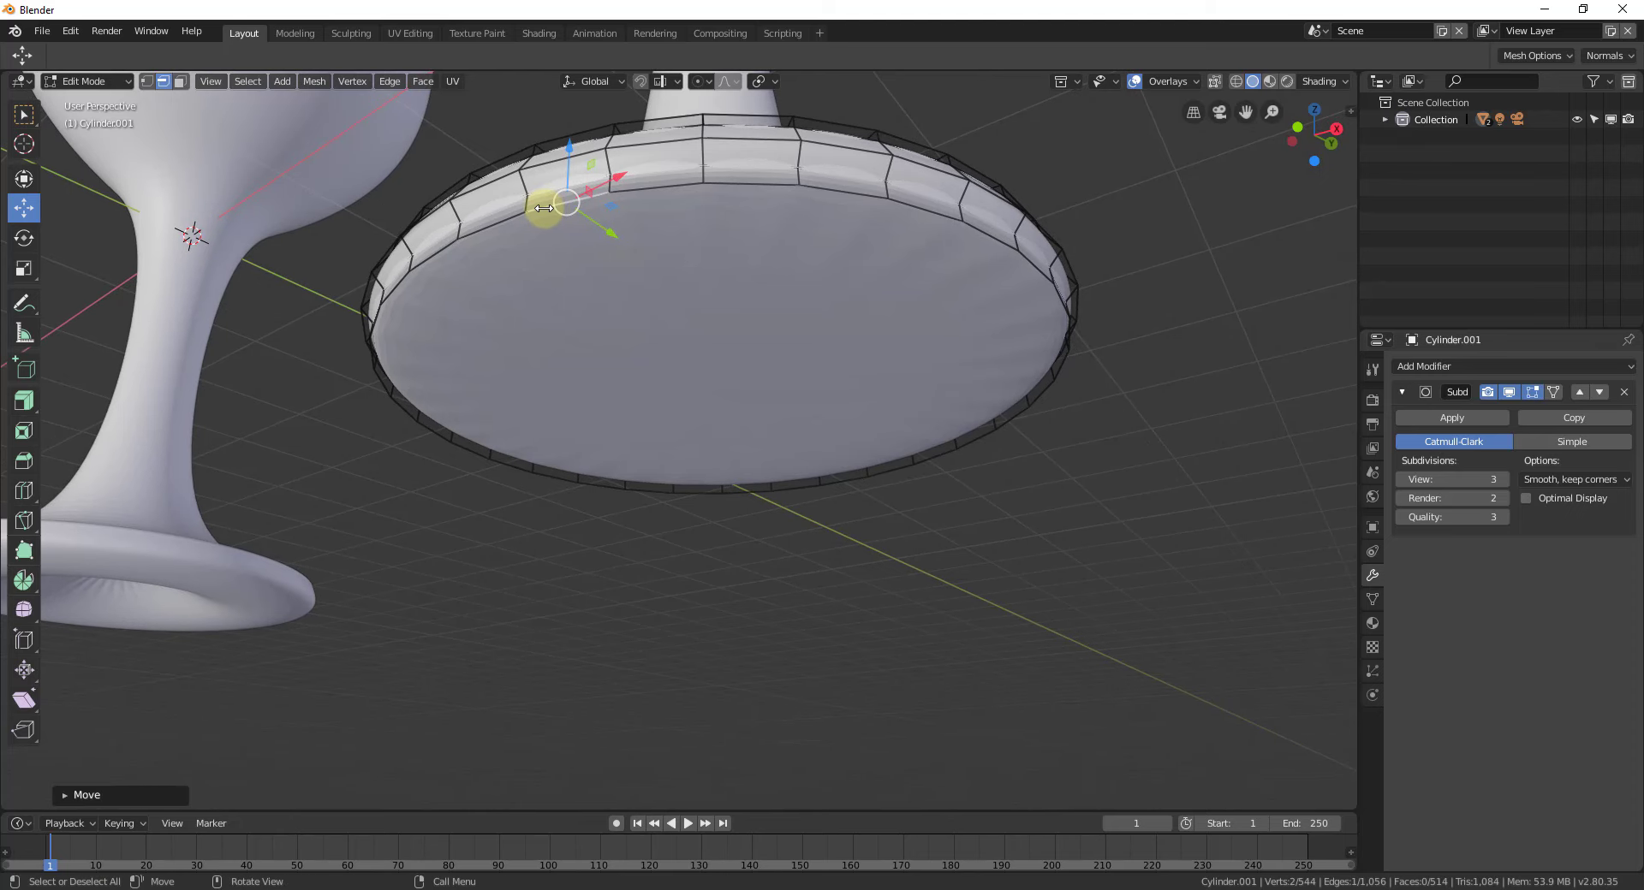
left_click(650, 189, "alt")
key("s")
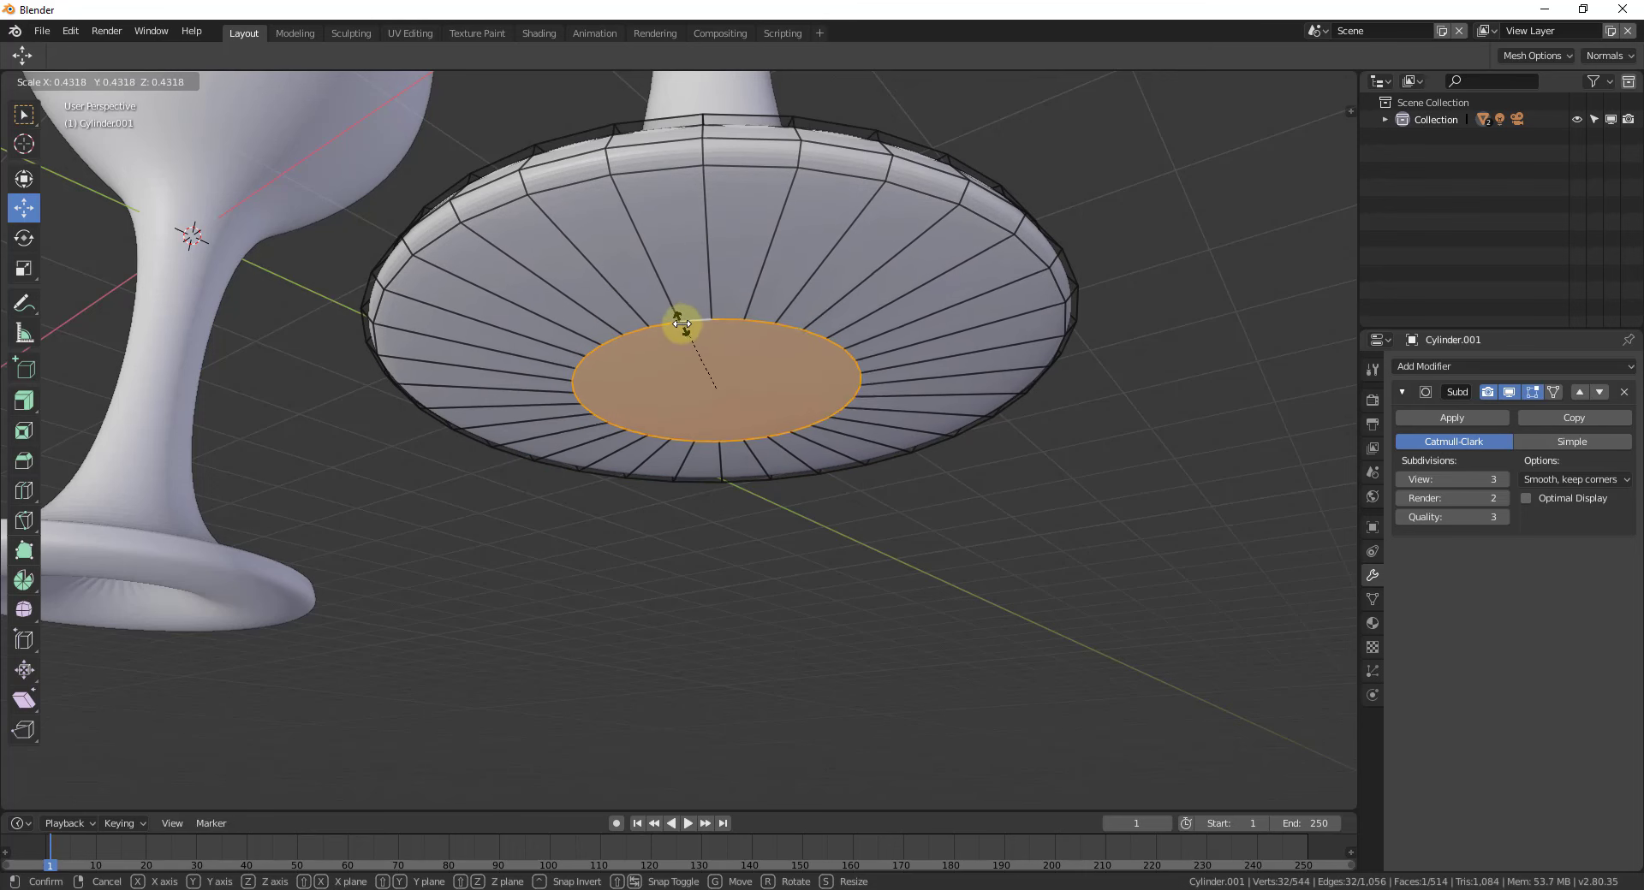
left_click(699, 371)
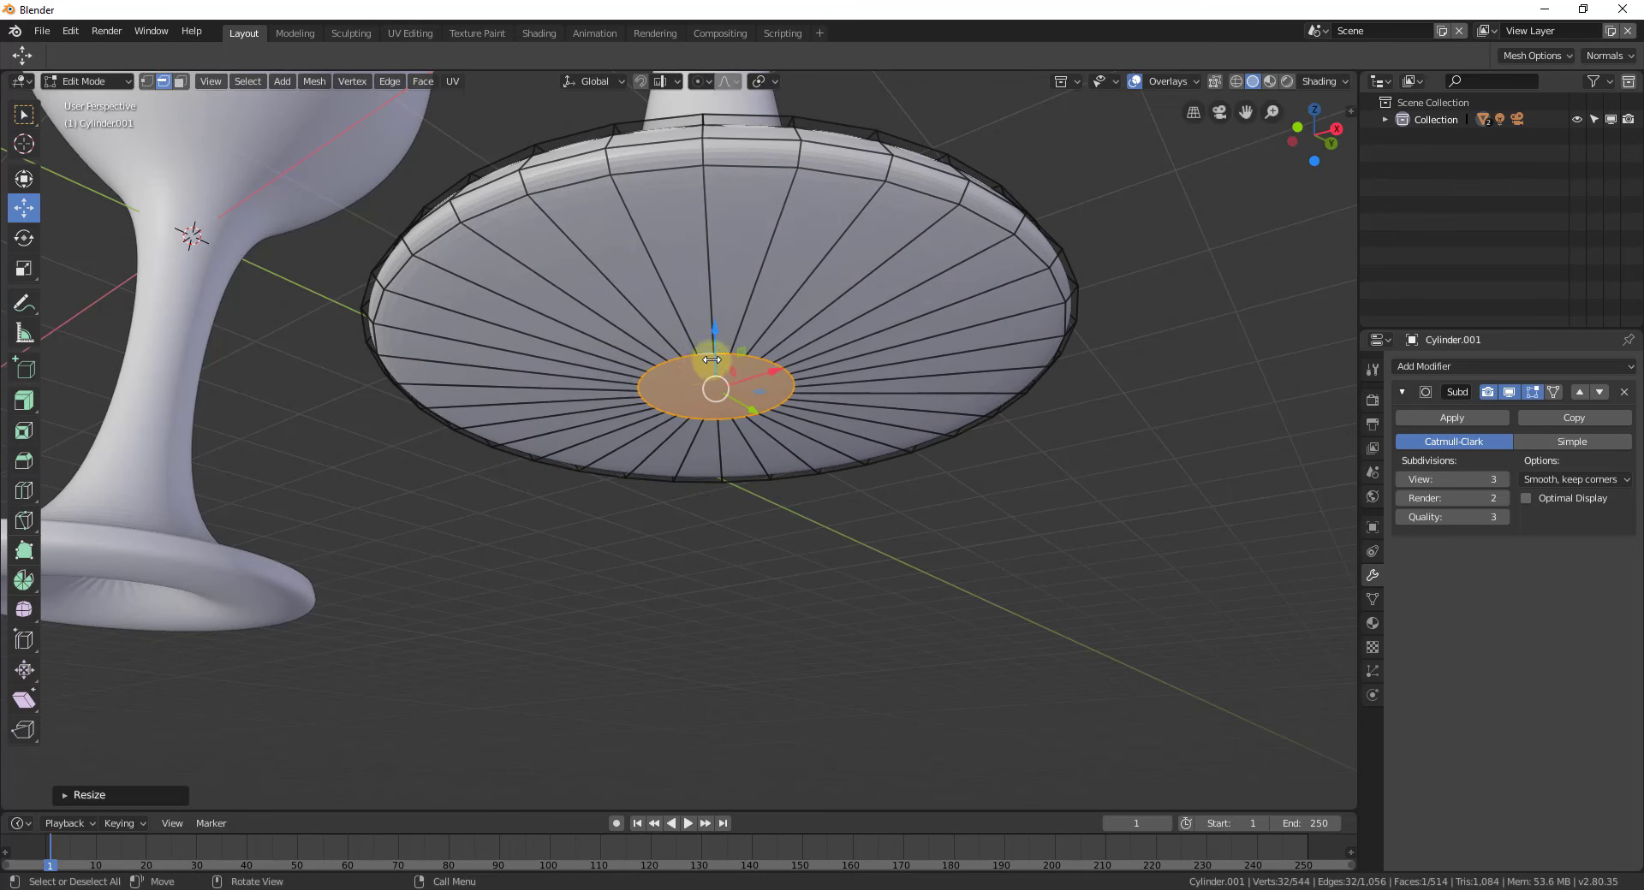
left_click_drag(711, 360, 715, 352)
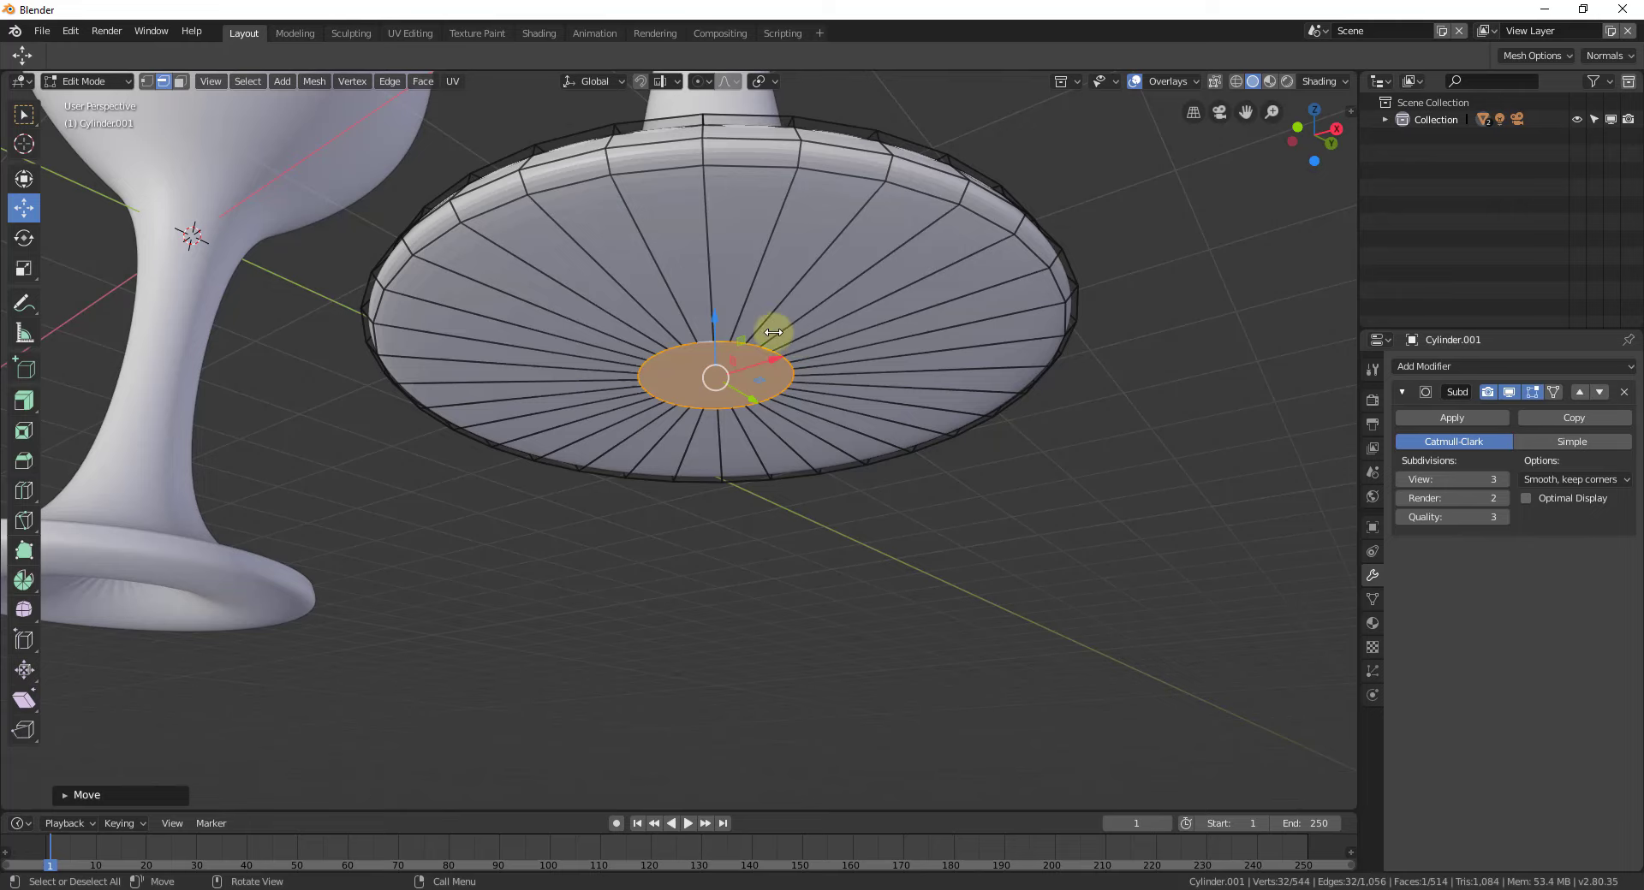
- Return to Object Mode and compare the whole smoothed glass with the reference glass beside it
middle_click_drag(773, 332, 782, 403)
scroll(783, 404, "down", 7)
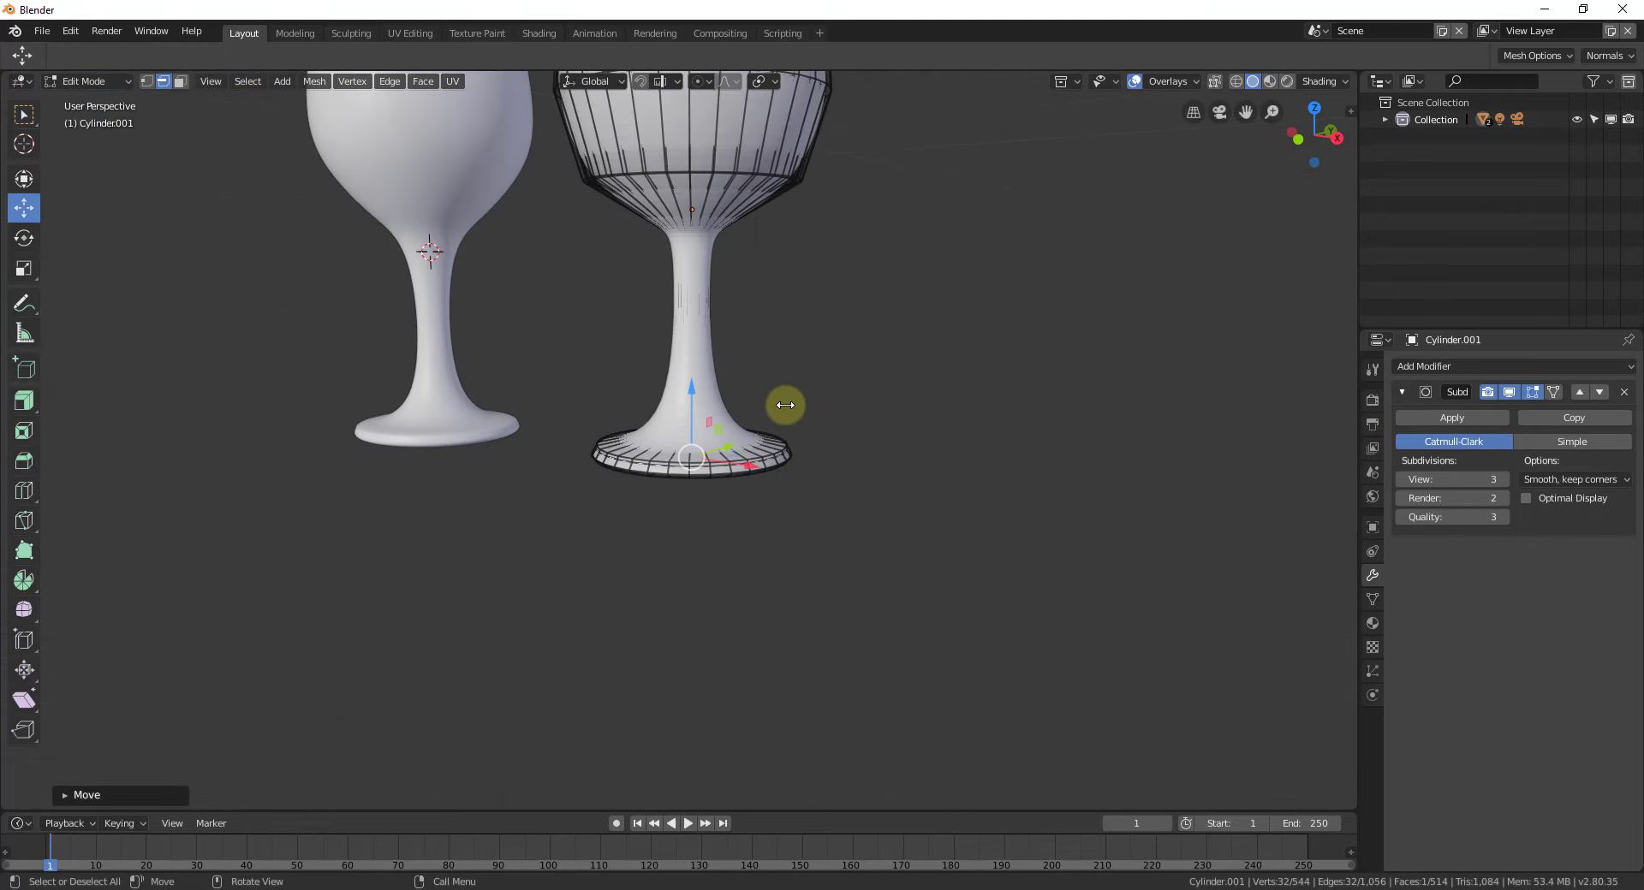
scroll(785, 405, "down", 6)
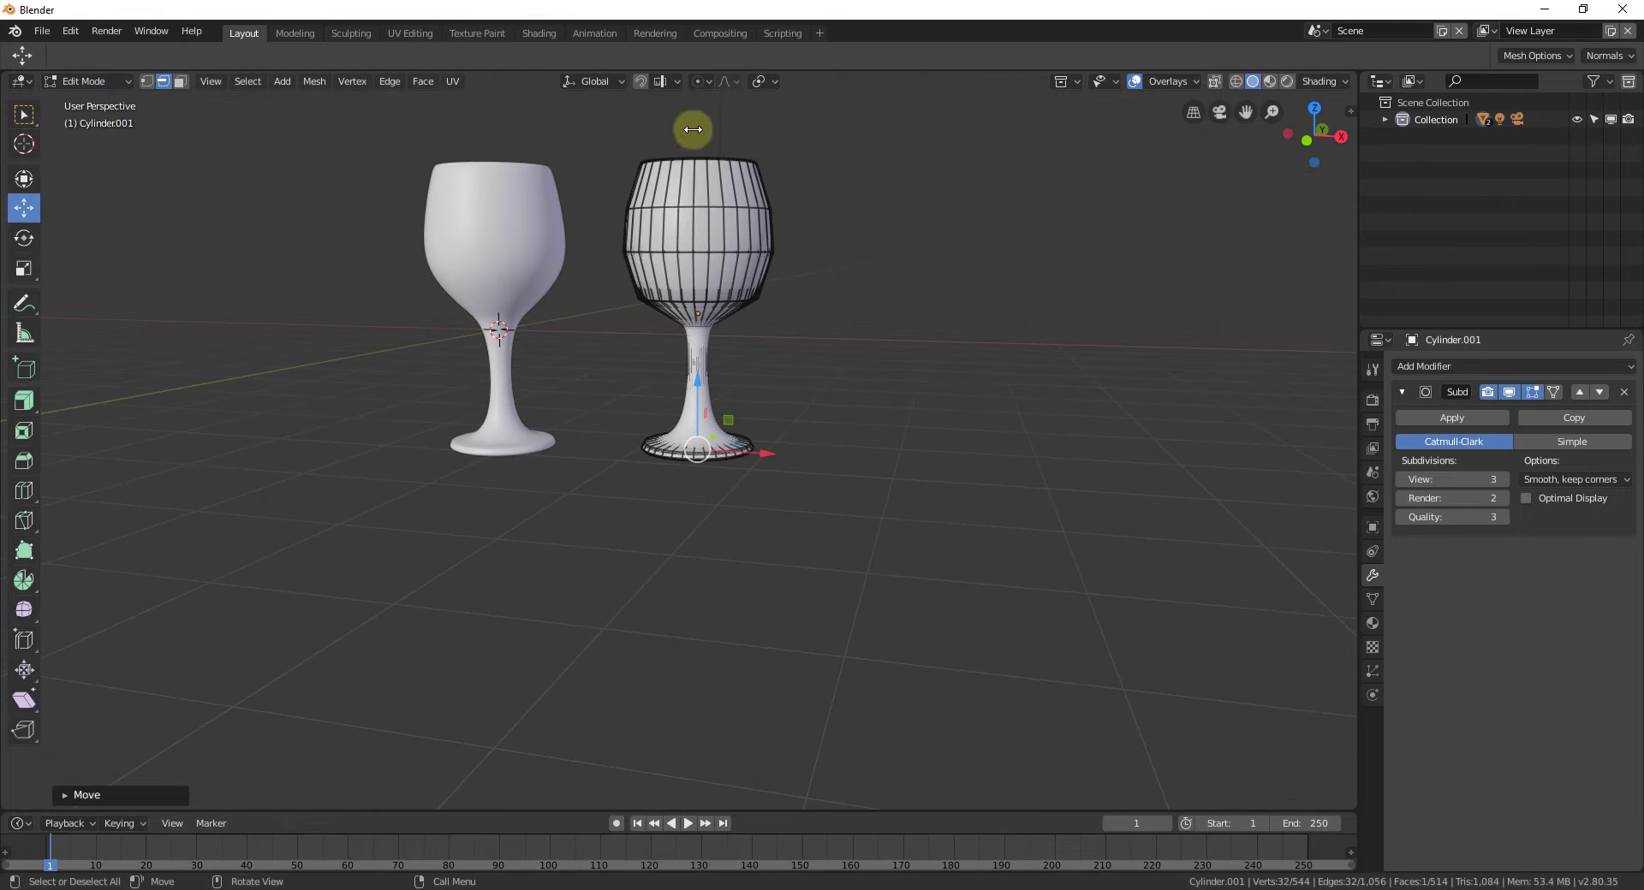
middle_click_drag(694, 130, 839, 319)
key("Tab")
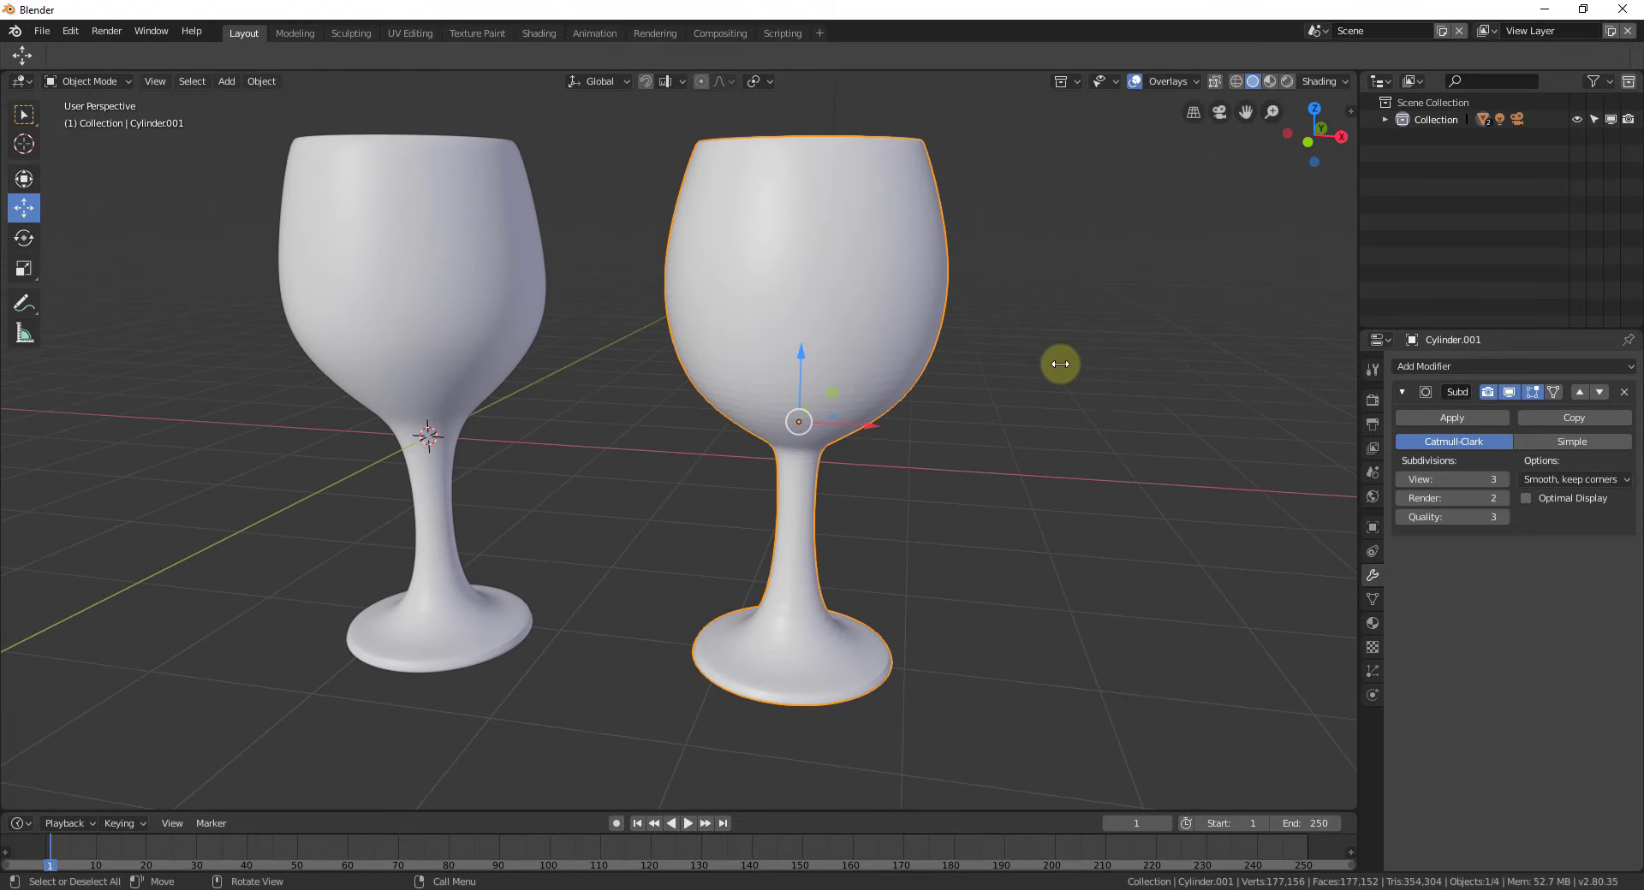